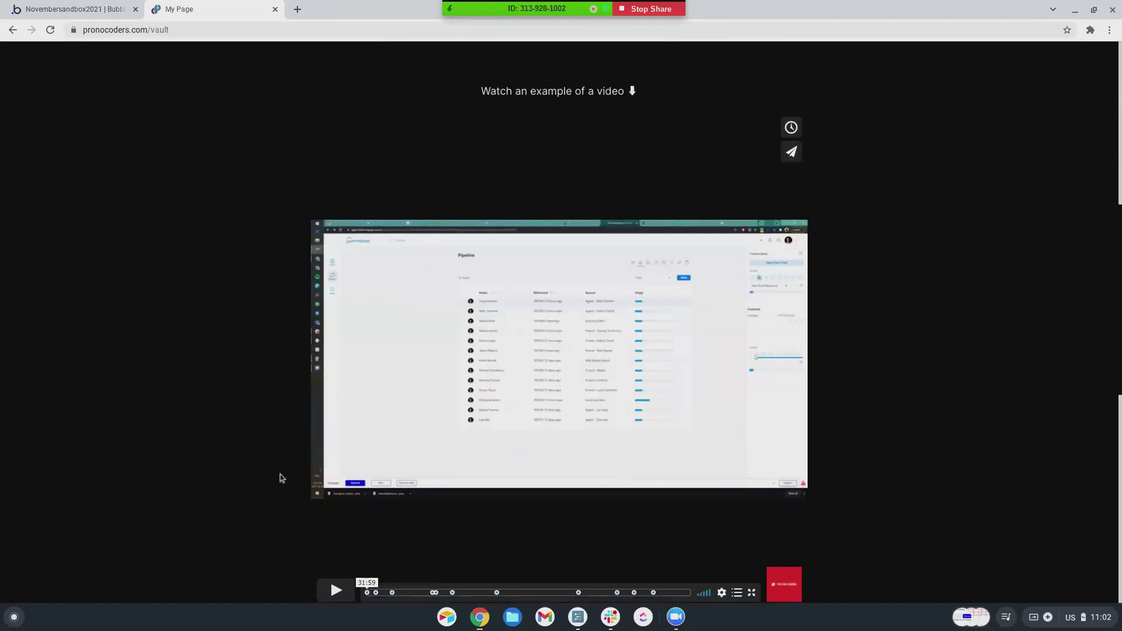
{"action": "scroll", "coordinate": [402, 331], "scroll_direction": "down", "scroll_amount": 1}
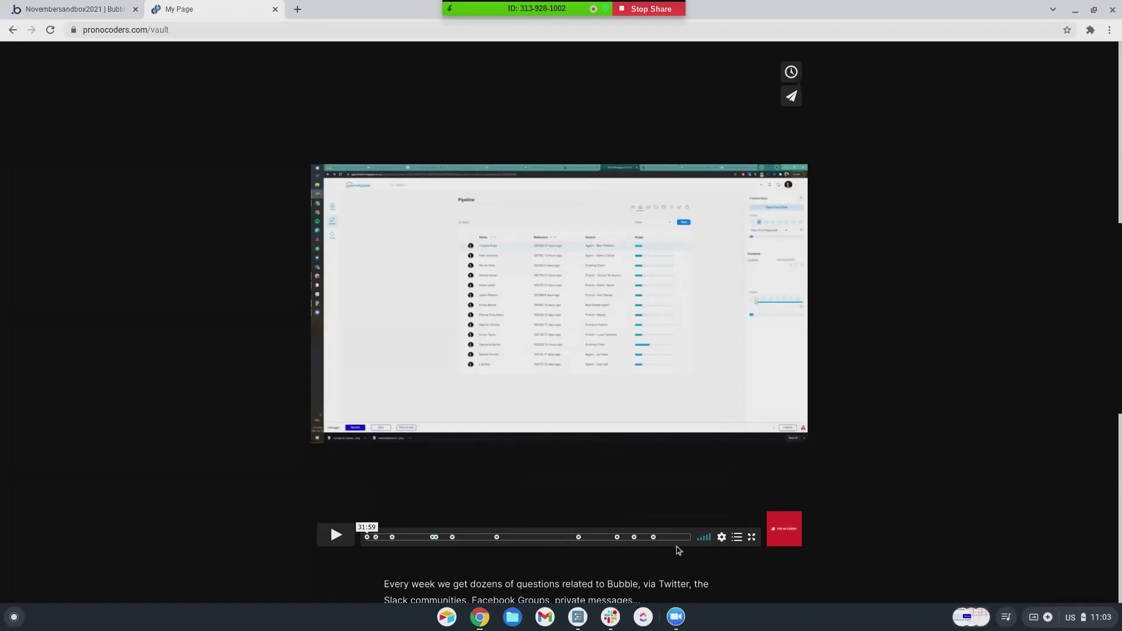
- Scroll back up the Vault page to the logo and 'Expert answers' heading
{"action": "scroll", "coordinate": [322, 430], "scroll_direction": "up", "scroll_amount": 3}
{"action": "scroll", "coordinate": [321, 430], "scroll_direction": "up", "scroll_amount": 5}
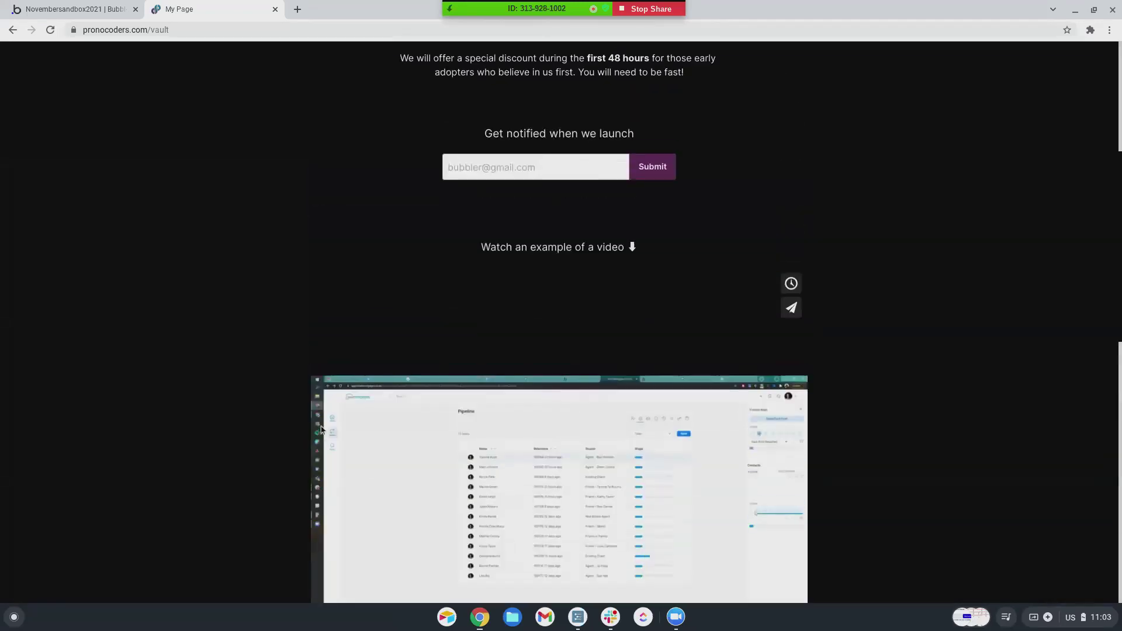
{"action": "scroll", "coordinate": [322, 431], "scroll_direction": "up", "scroll_amount": 1}
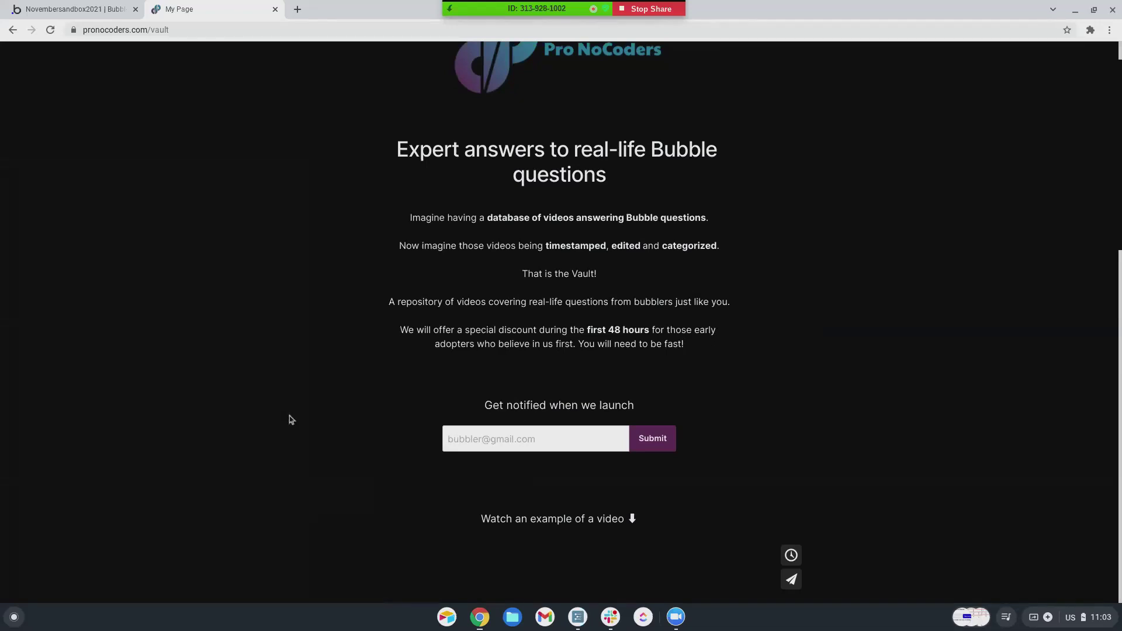
{"action": "scroll", "coordinate": [289, 416], "scroll_direction": "up", "scroll_amount": 1}
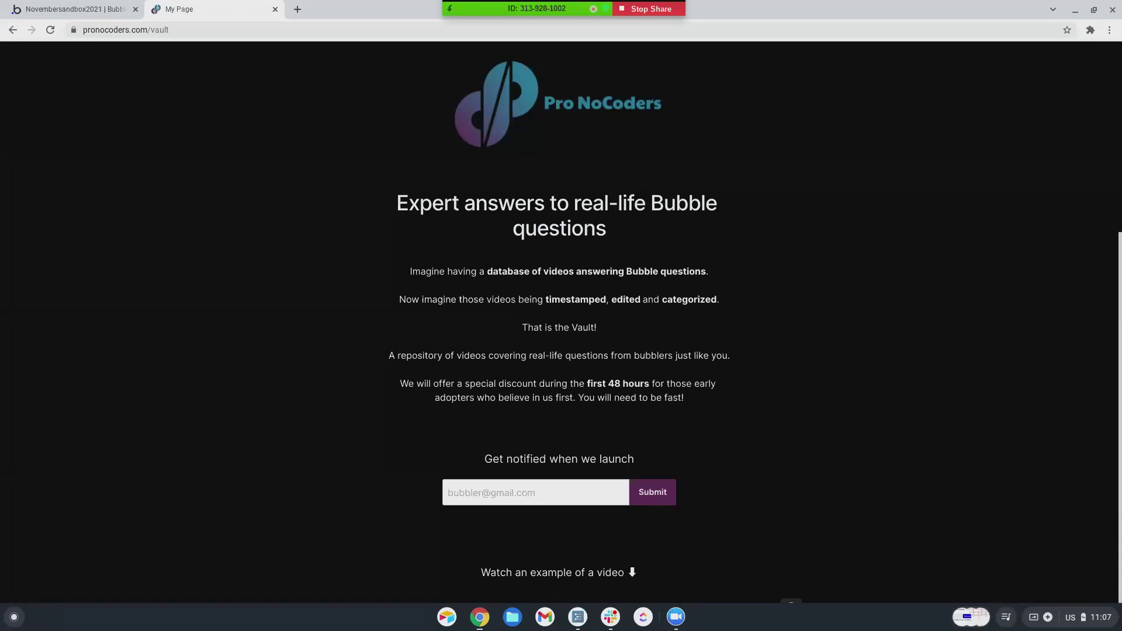
- Open the Bubble My apps home page in a new tab and move it to first position
{"action": "left_click", "coordinate": [76, 9]}
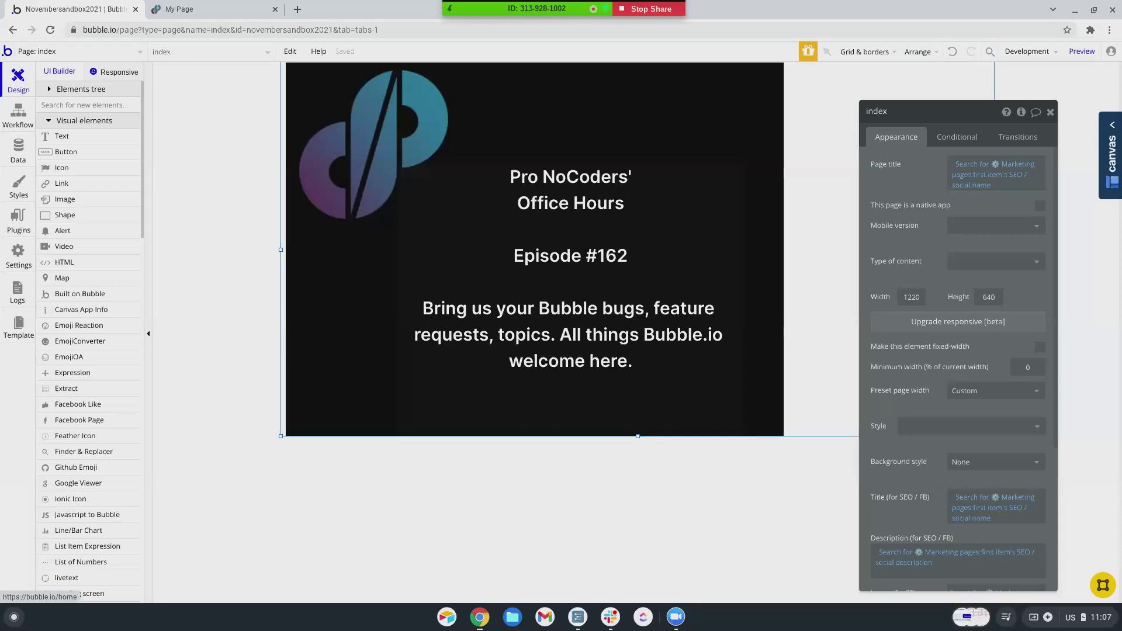
{"action": "right_click", "coordinate": [8, 52]}
{"action": "left_click", "coordinate": [58, 65]}
{"action": "left_click_drag", "start_coordinate": [166, 10], "coordinate": [56, 8]}
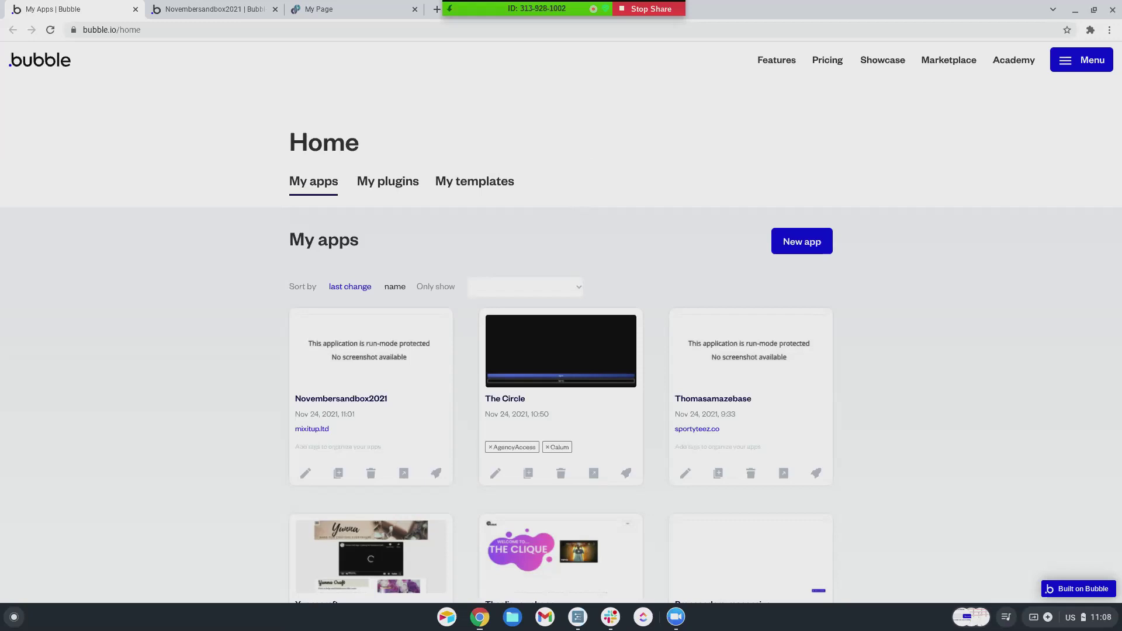
- Start a new app named sandboxmidnovember2021 based on the Top Shelf Elements template
{"action": "scroll", "coordinate": [509, 467], "scroll_direction": "down", "scroll_amount": 5}
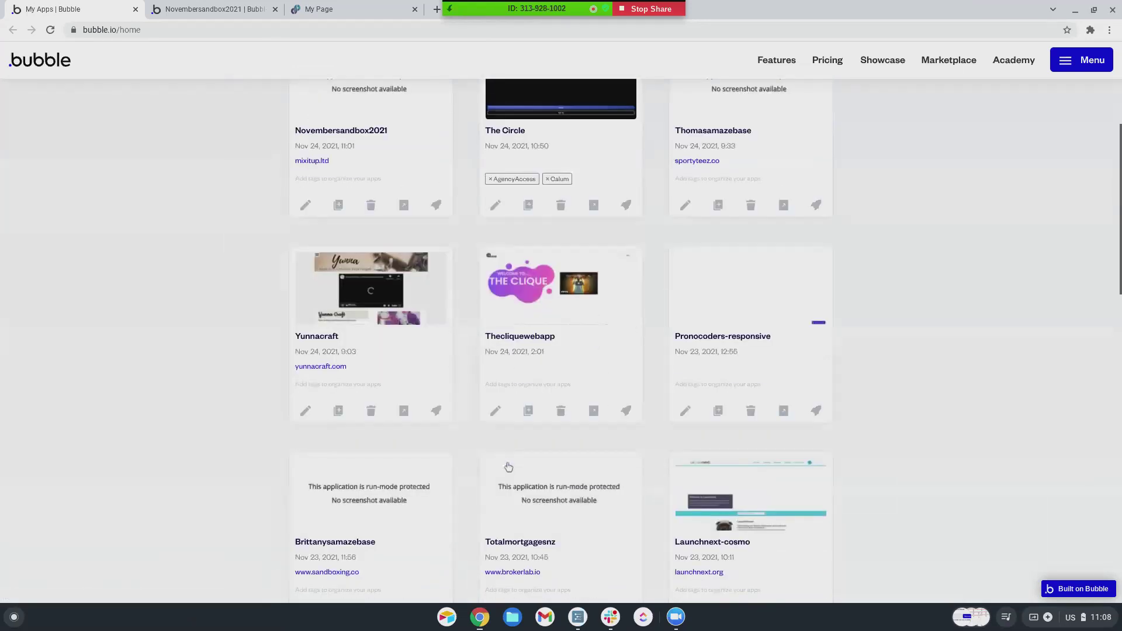
{"action": "scroll", "coordinate": [509, 467], "scroll_direction": "up", "scroll_amount": 5}
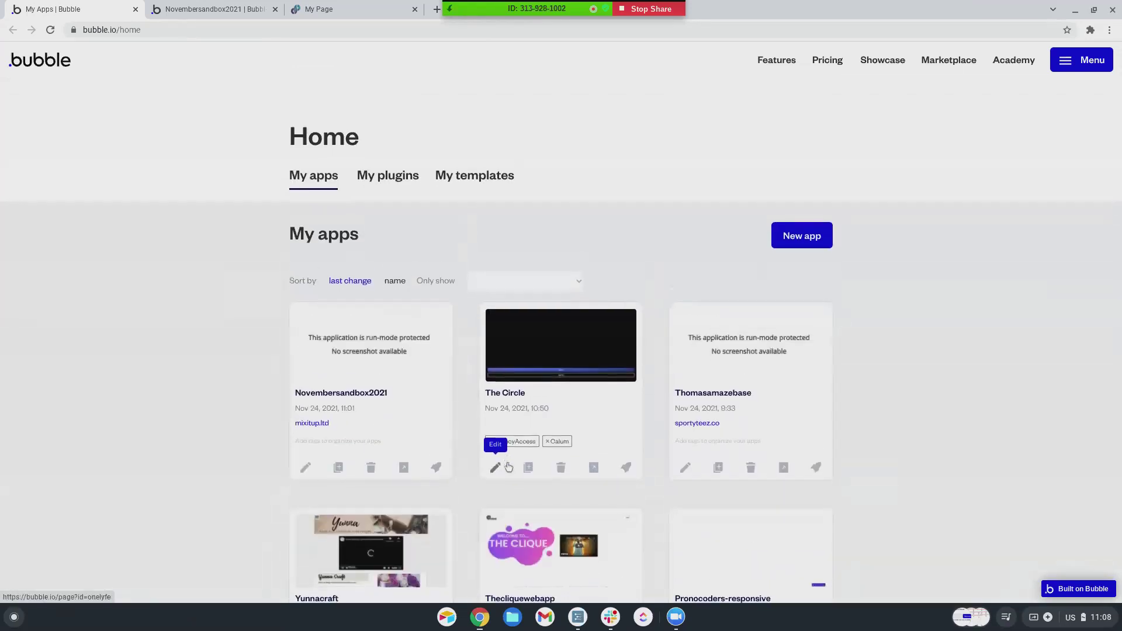
{"action": "scroll", "coordinate": [508, 467], "scroll_direction": "down", "scroll_amount": 20}
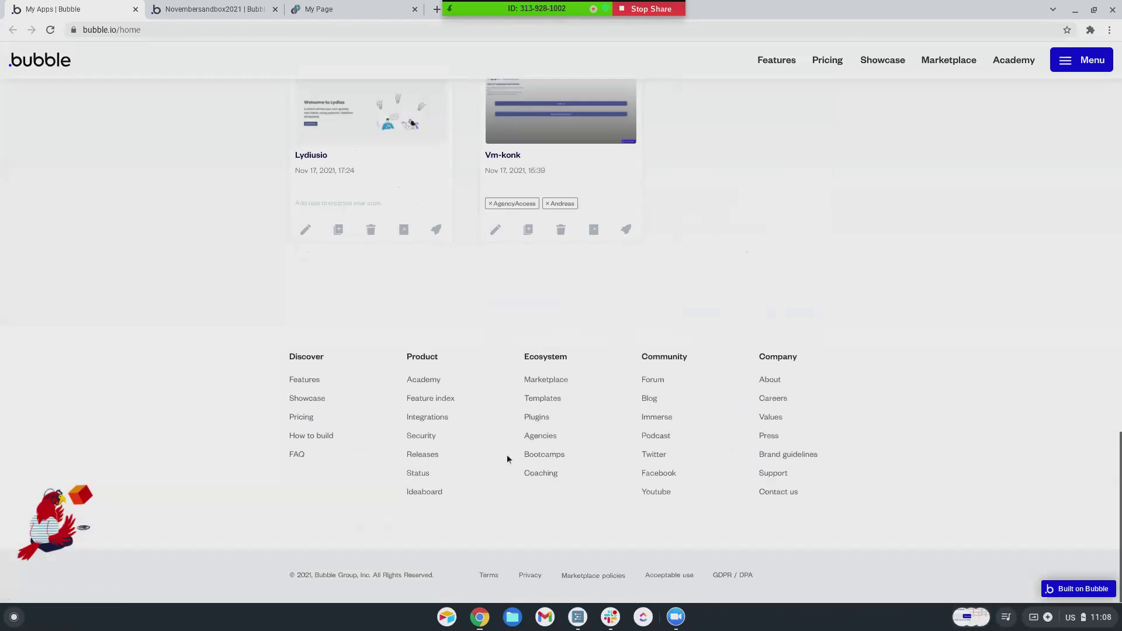
{"action": "scroll", "coordinate": [507, 459], "scroll_direction": "down", "scroll_amount": 12}
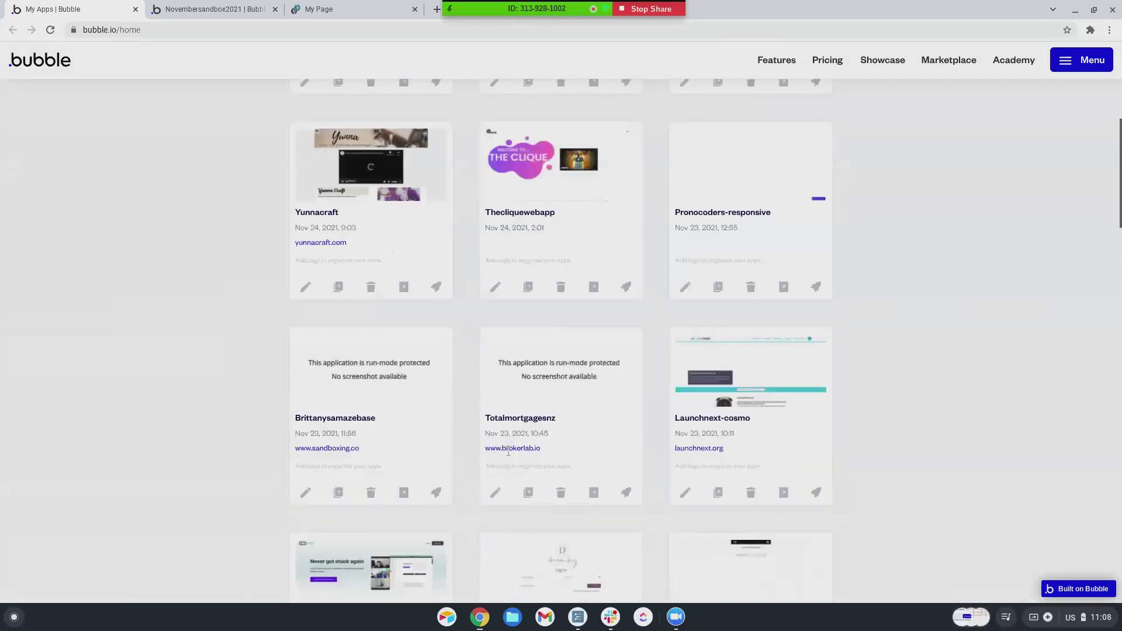
{"action": "scroll", "coordinate": [509, 455], "scroll_direction": "down", "scroll_amount": 10}
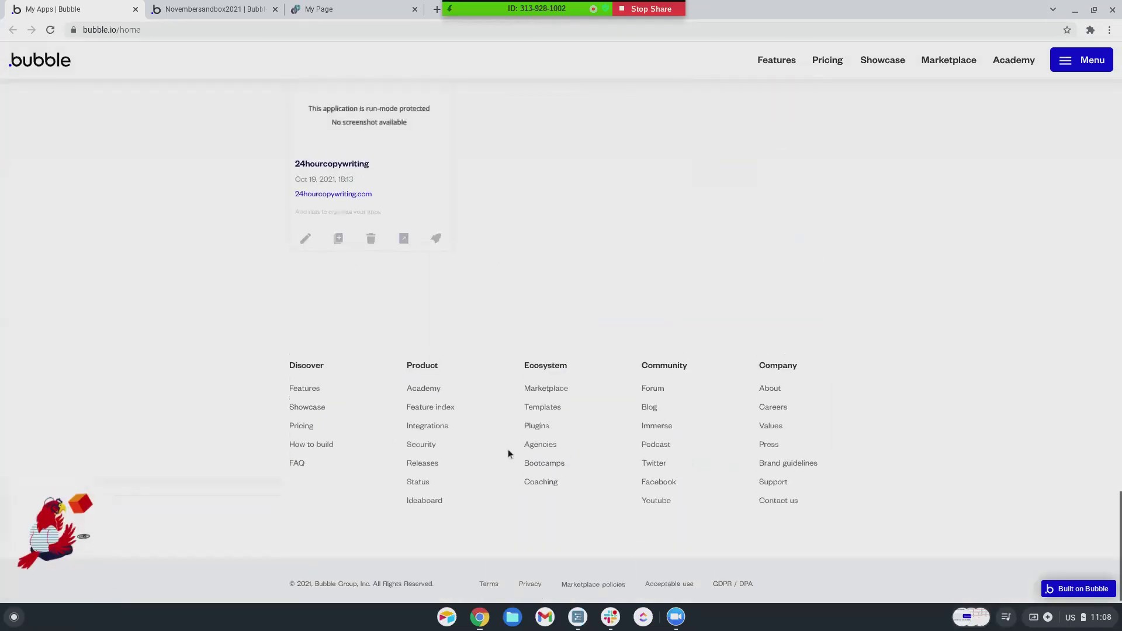
{"action": "scroll", "coordinate": [507, 450], "scroll_direction": "down", "scroll_amount": 8}
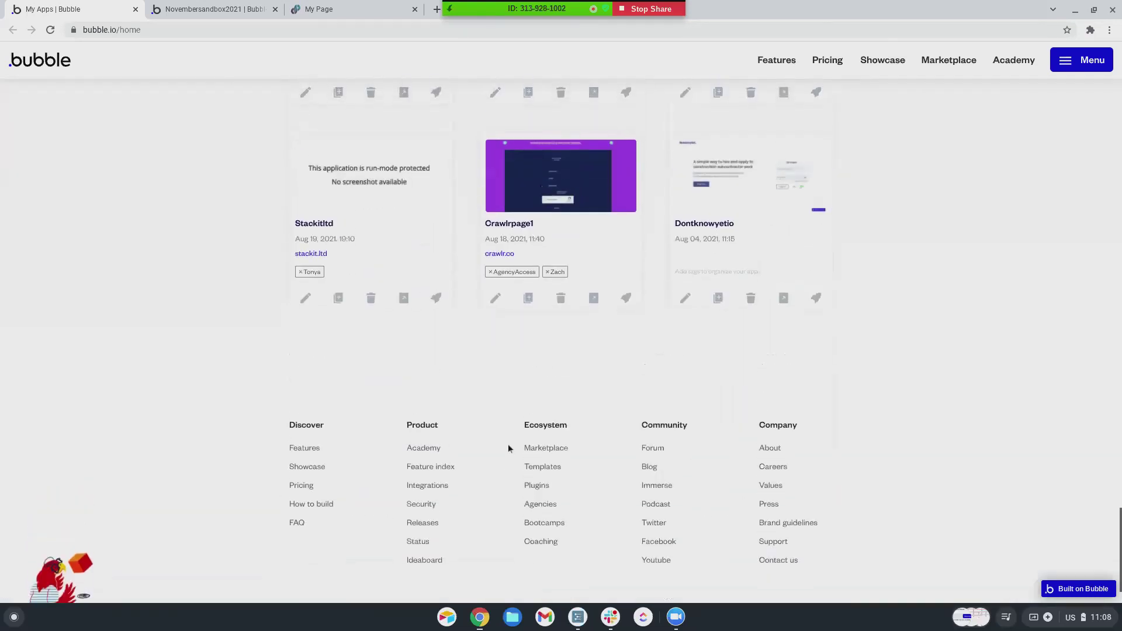
{"action": "scroll", "coordinate": [508, 439], "scroll_direction": "down", "scroll_amount": 10}
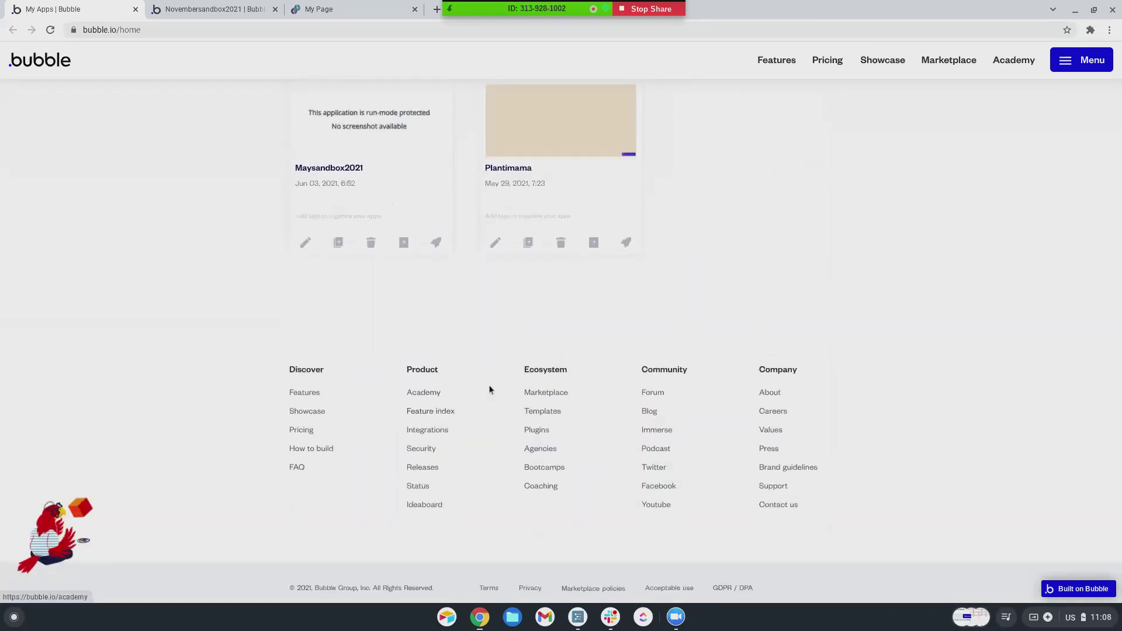
{"action": "scroll", "coordinate": [489, 384], "scroll_direction": "down", "scroll_amount": 1}
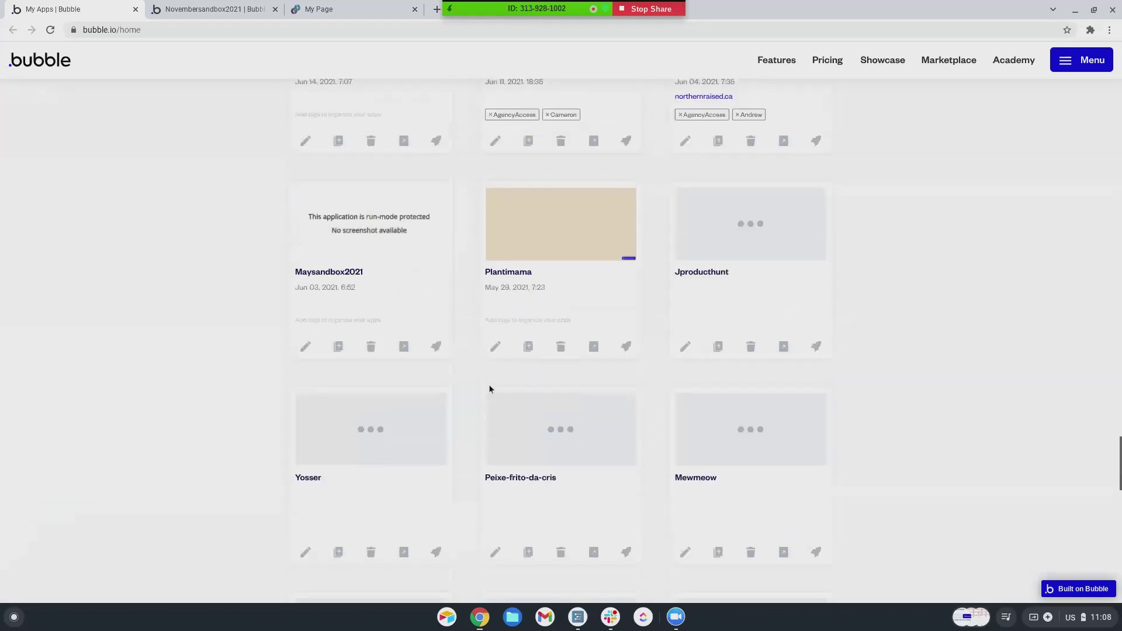
{"action": "scroll", "coordinate": [489, 384], "scroll_direction": "down", "scroll_amount": 10}
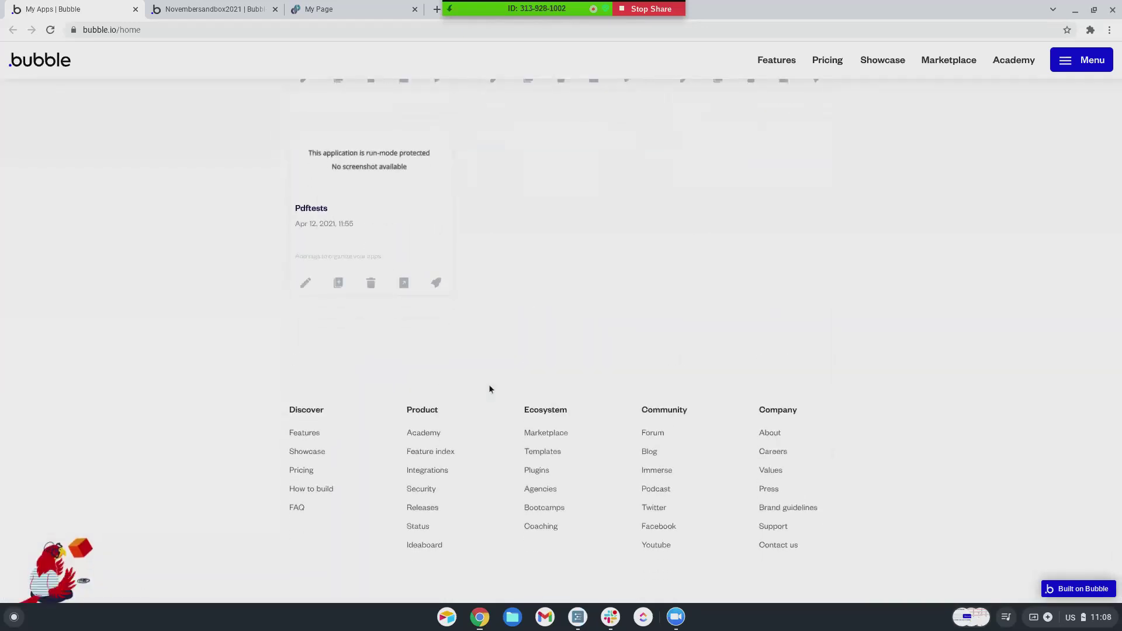
{"action": "scroll", "coordinate": [489, 384], "scroll_direction": "down", "scroll_amount": 1}
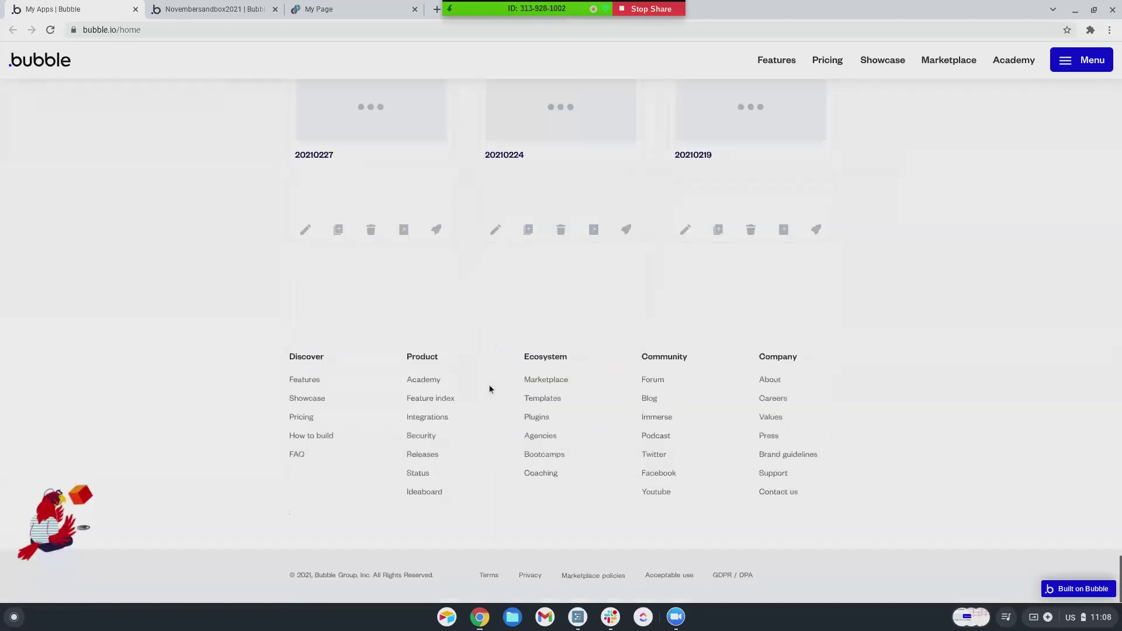
{"action": "scroll", "coordinate": [488, 384], "scroll_direction": "down", "scroll_amount": 1}
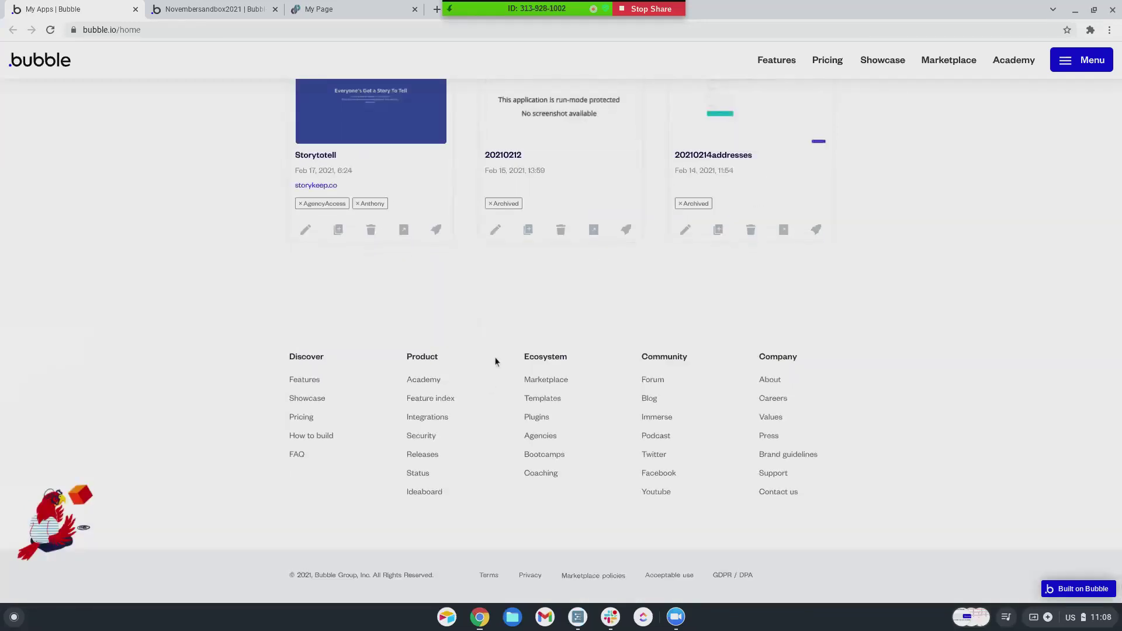
{"action": "scroll", "coordinate": [492, 338], "scroll_direction": "up", "scroll_amount": 3}
{"action": "scroll", "coordinate": [493, 342], "scroll_direction": "down", "scroll_amount": 3}
{"action": "scroll", "coordinate": [498, 334], "scroll_direction": "up", "scroll_amount": 3}
{"action": "scroll", "coordinate": [499, 334], "scroll_direction": "up", "scroll_amount": 6}
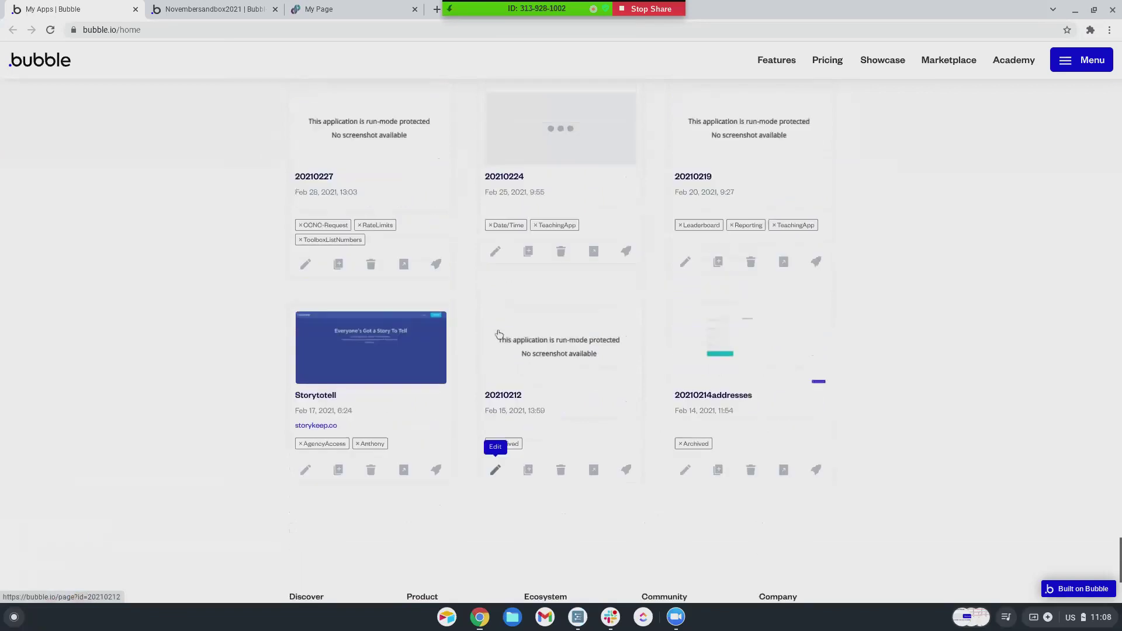
{"action": "scroll", "coordinate": [499, 334], "scroll_direction": "up", "scroll_amount": 9}
{"action": "scroll", "coordinate": [498, 333], "scroll_direction": "up", "scroll_amount": 13}
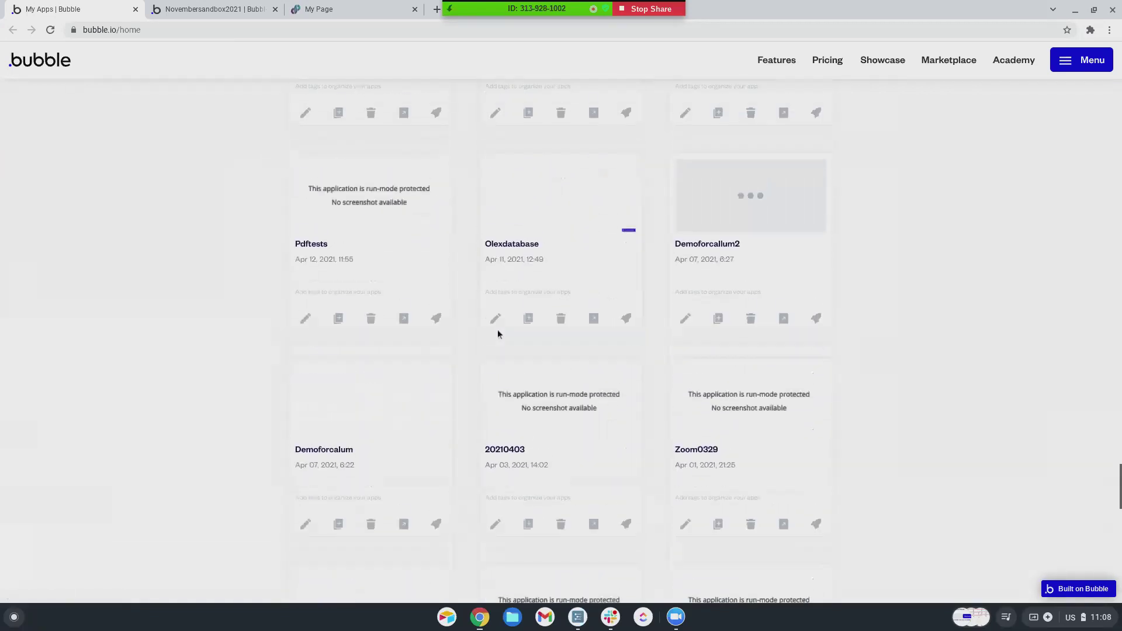
{"action": "scroll", "coordinate": [498, 333], "scroll_direction": "up", "scroll_amount": 7}
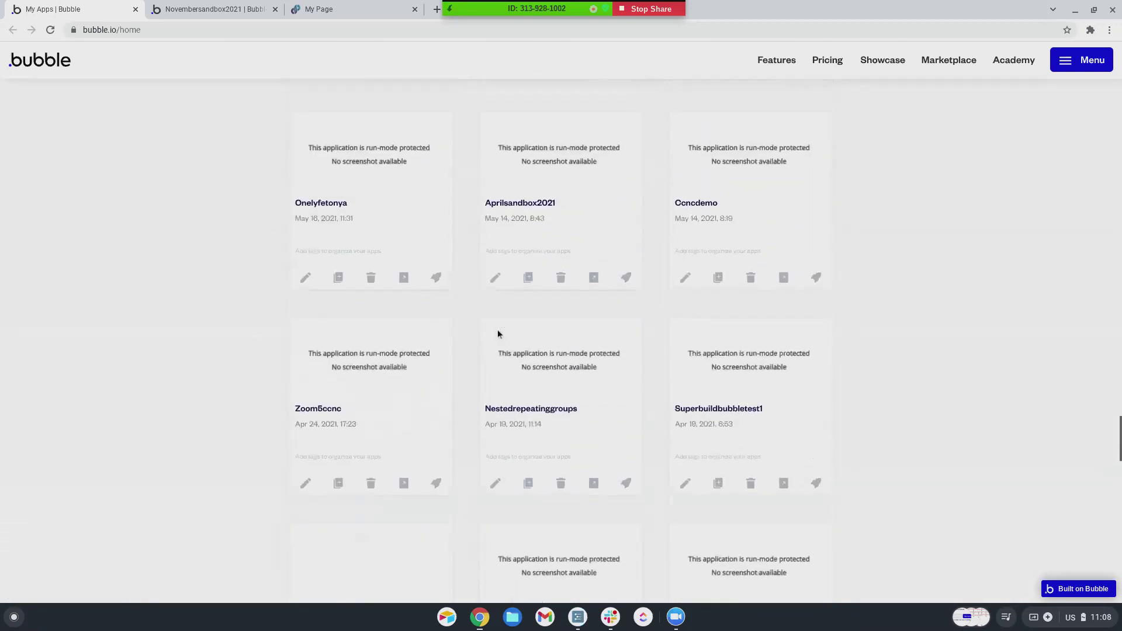
{"action": "scroll", "coordinate": [498, 334], "scroll_direction": "up", "scroll_amount": 11}
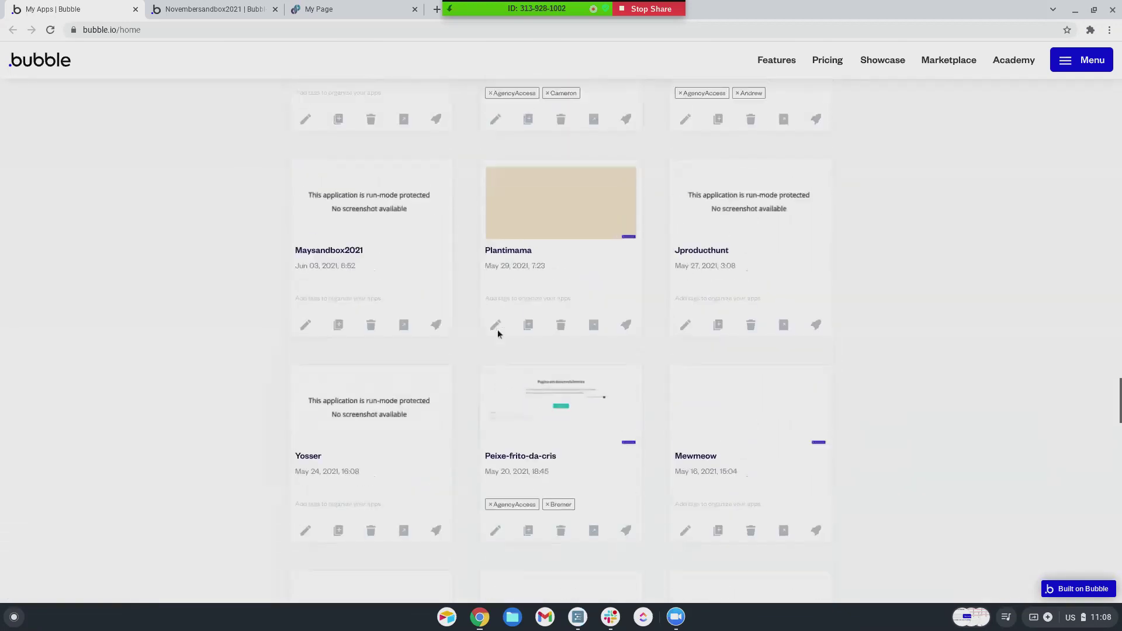
{"action": "scroll", "coordinate": [498, 334], "scroll_direction": "up", "scroll_amount": 12}
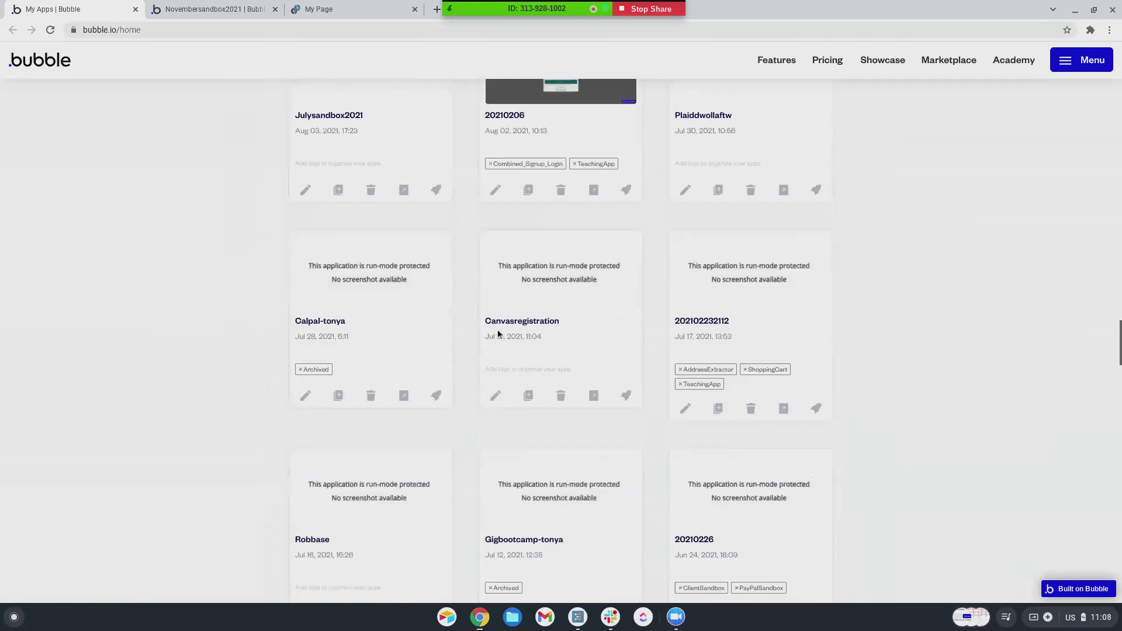
{"action": "left_click", "coordinate": [801, 243]}
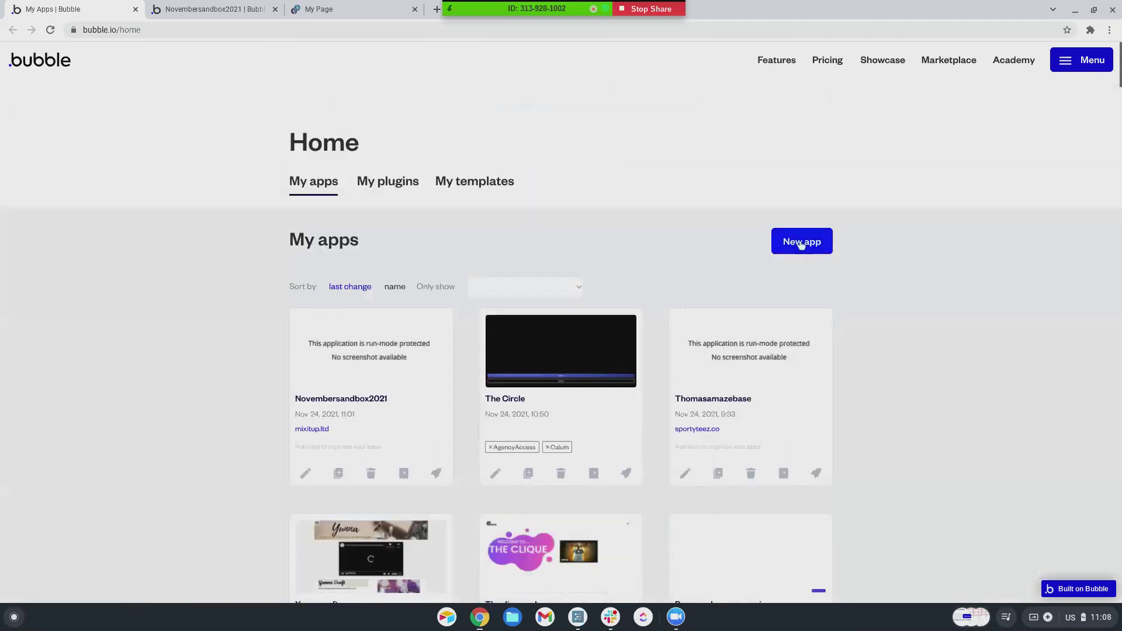
{"action": "type", "text": "sandboxmidnovember"}
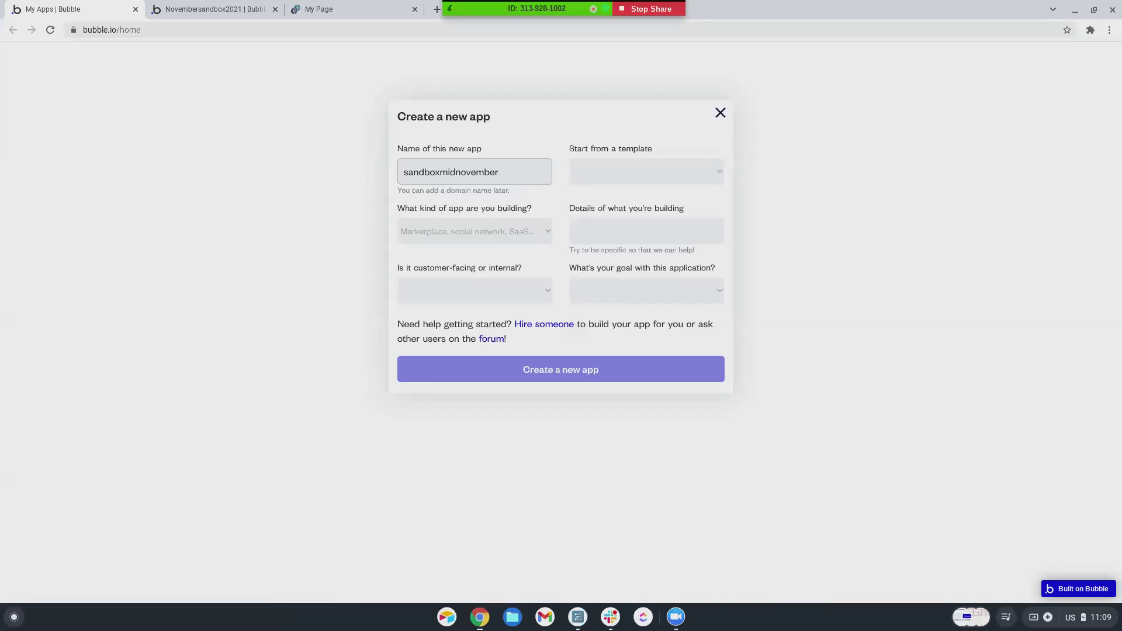
{"action": "type", "text": "2021"}
{"action": "left_click", "coordinate": [703, 170]}
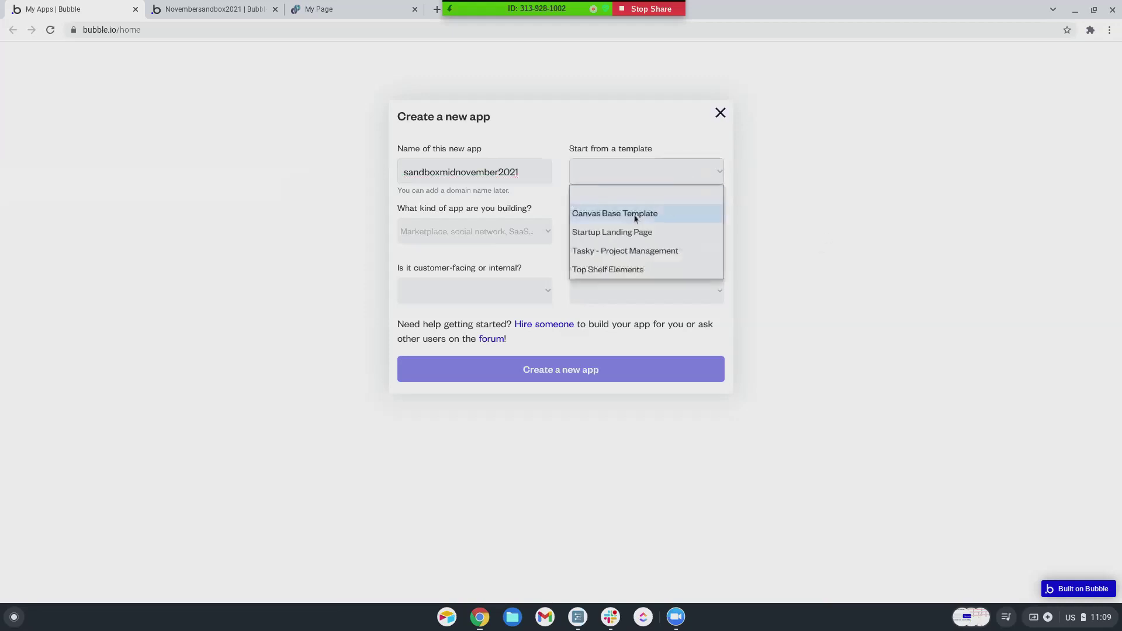
{"action": "left_click", "coordinate": [601, 269]}
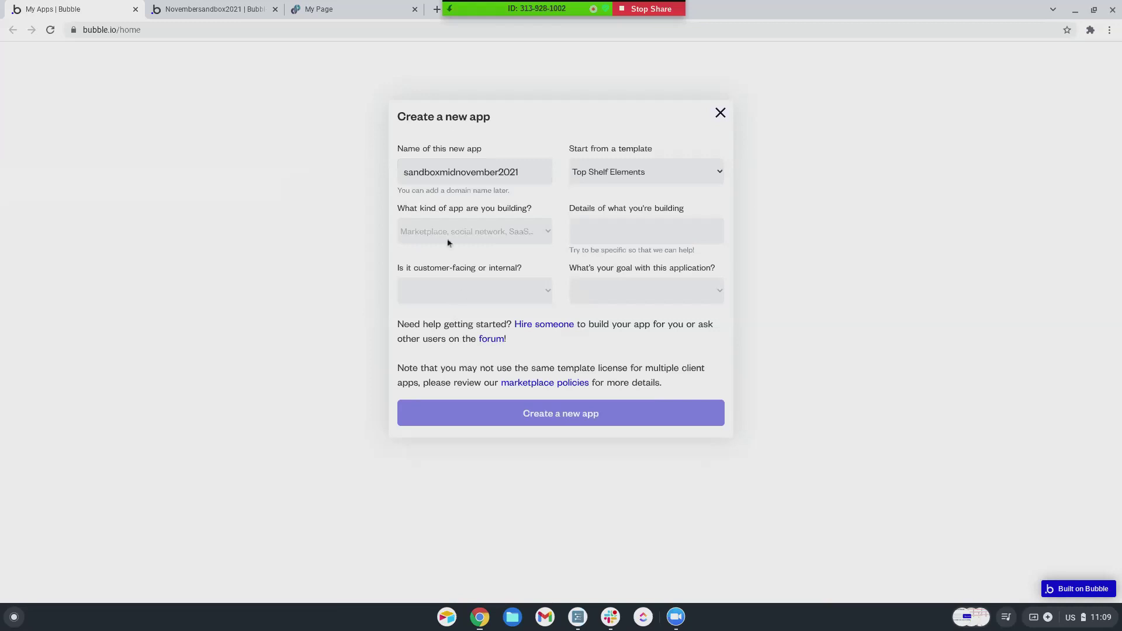
- Set the app type to Blog, customer-facing, goal 'tool for myself', and create the app
{"action": "left_click", "coordinate": [448, 239]}
{"action": "left_click", "coordinate": [442, 255]}
{"action": "left_click", "coordinate": [442, 293]}
{"action": "left_click", "coordinate": [444, 313]}
{"action": "left_click", "coordinate": [585, 281]}
{"action": "left_click", "coordinate": [608, 313]}
{"action": "left_click", "coordinate": [592, 415]}
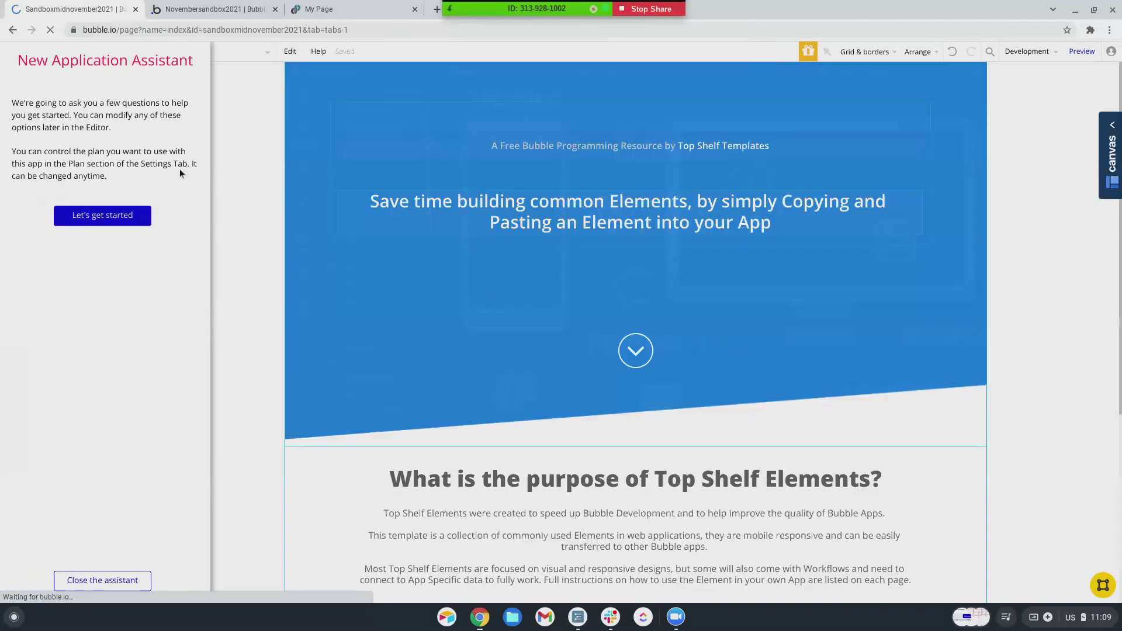
- Dismiss the New Application Assistant and show the drag-drop-list page's workflows
{"action": "left_click", "coordinate": [79, 580]}
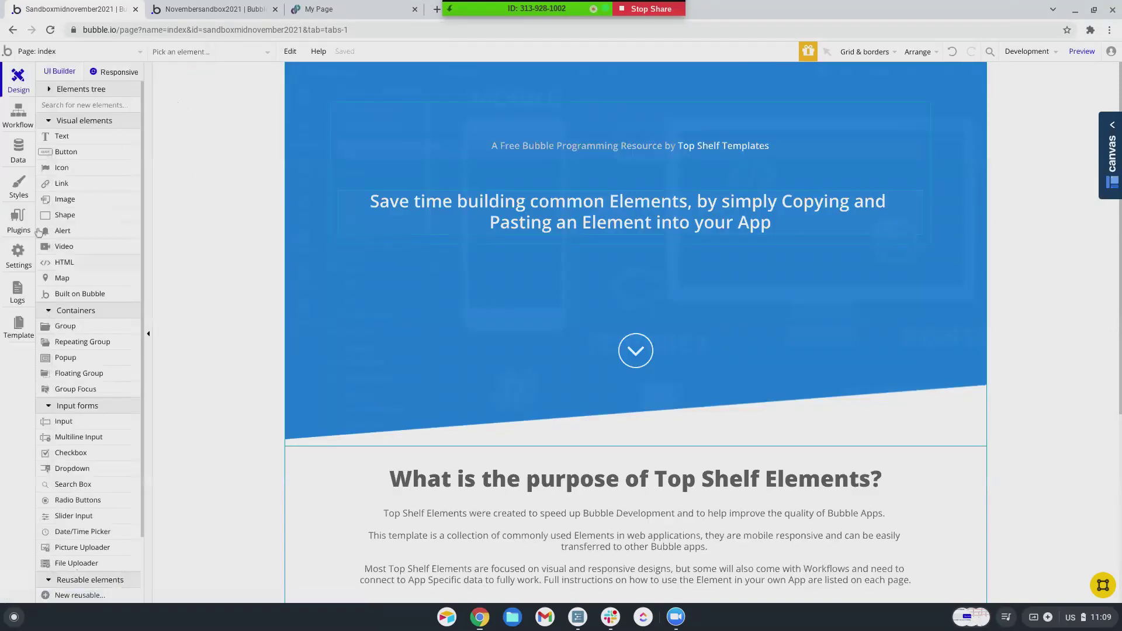
{"action": "left_click", "coordinate": [45, 51]}
{"action": "left_click", "coordinate": [220, 106]}
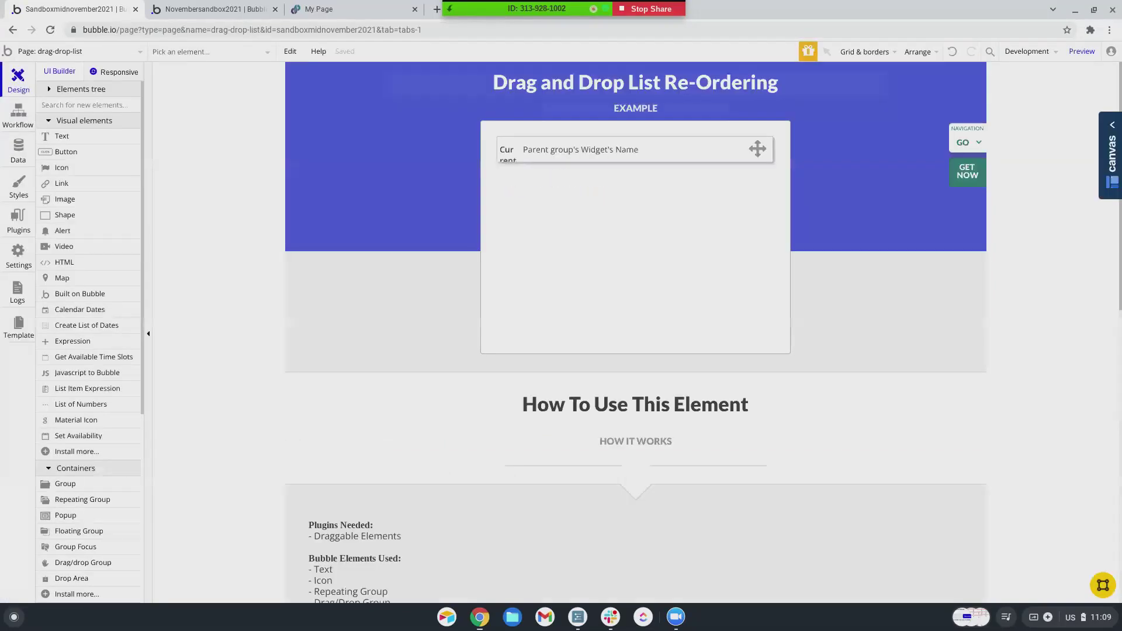
{"action": "scroll", "coordinate": [297, 245], "scroll_direction": "down", "scroll_amount": 2}
{"action": "scroll", "coordinate": [299, 246], "scroll_direction": "up", "scroll_amount": 1}
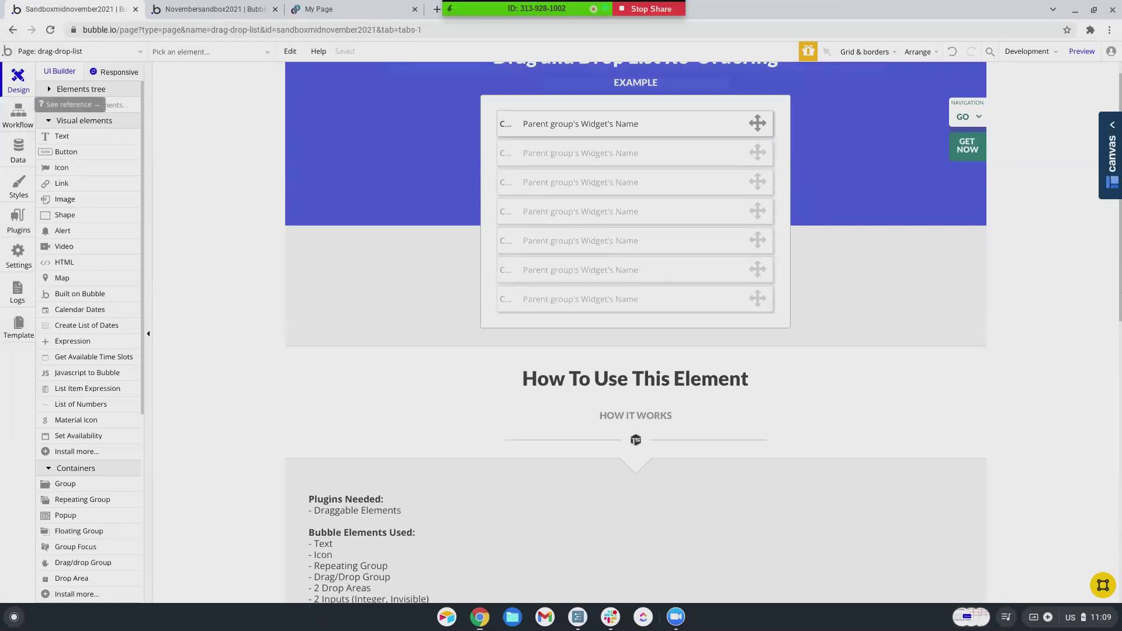
{"action": "left_click", "coordinate": [20, 120]}
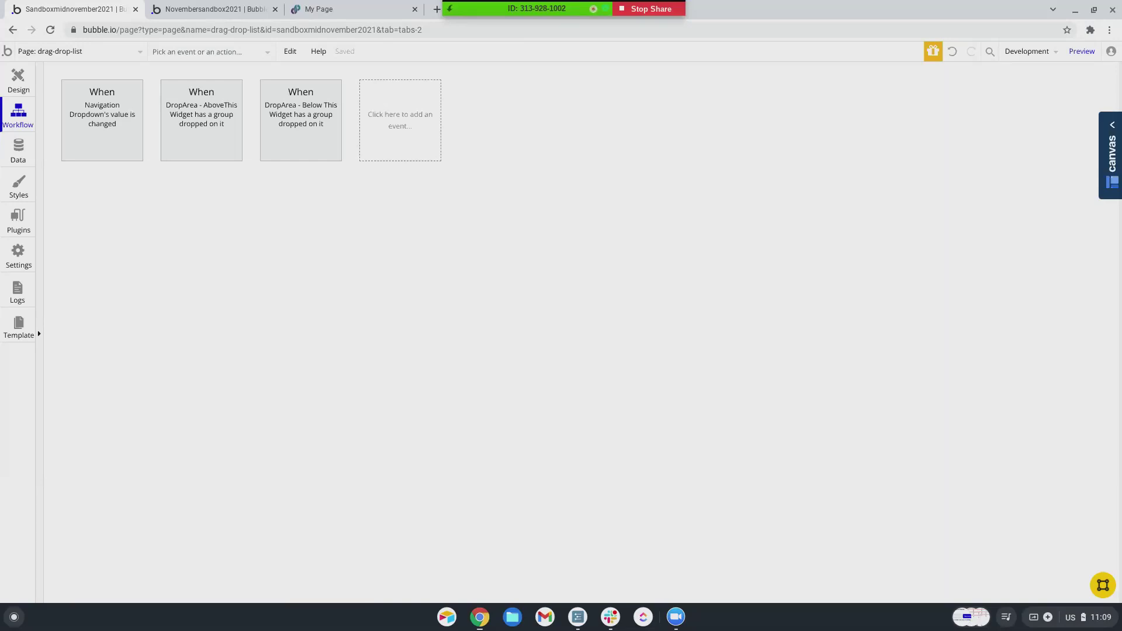
- Open the 'DropArea - Below This Widget' workflow and inspect step 1's Order Number expression
{"action": "left_click", "coordinate": [301, 130]}
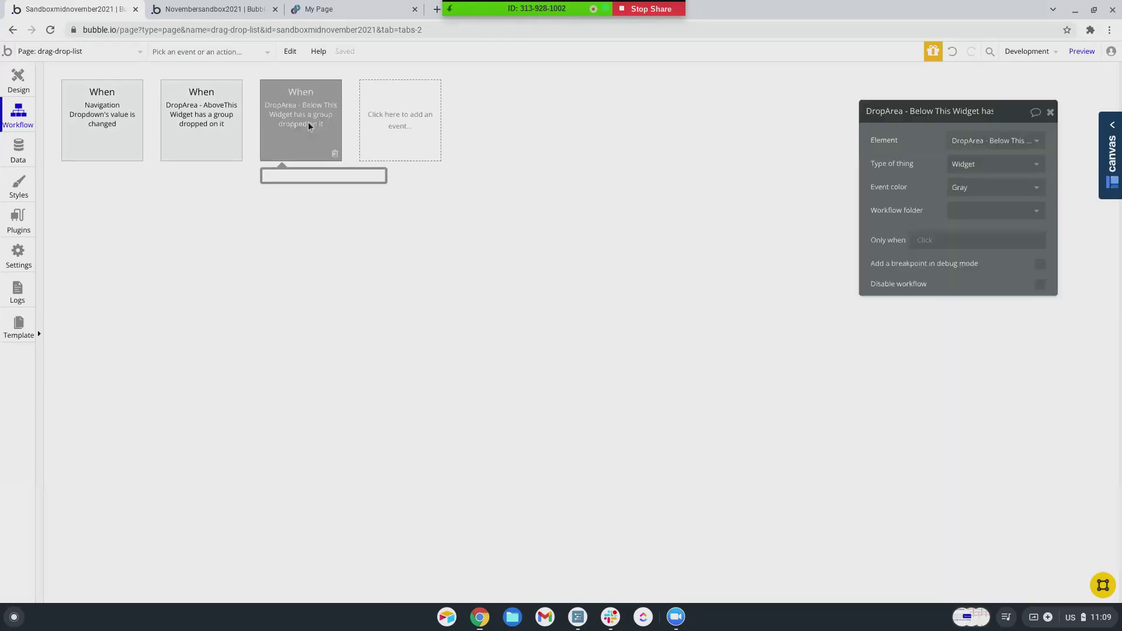
{"action": "left_click", "coordinate": [226, 204]}
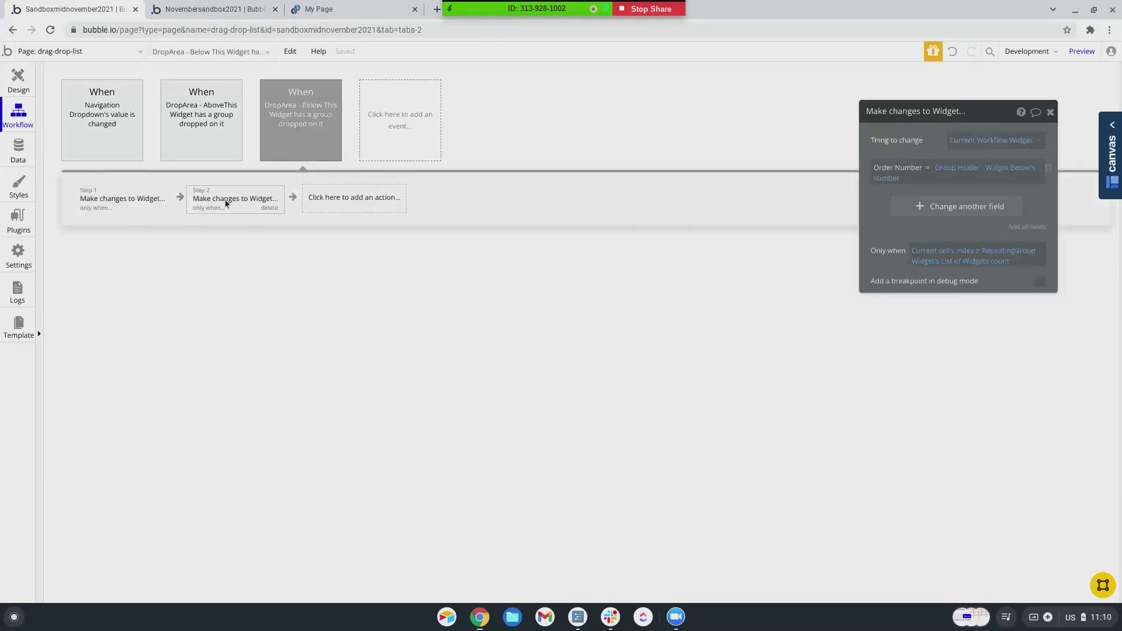
{"action": "left_click", "coordinate": [164, 206]}
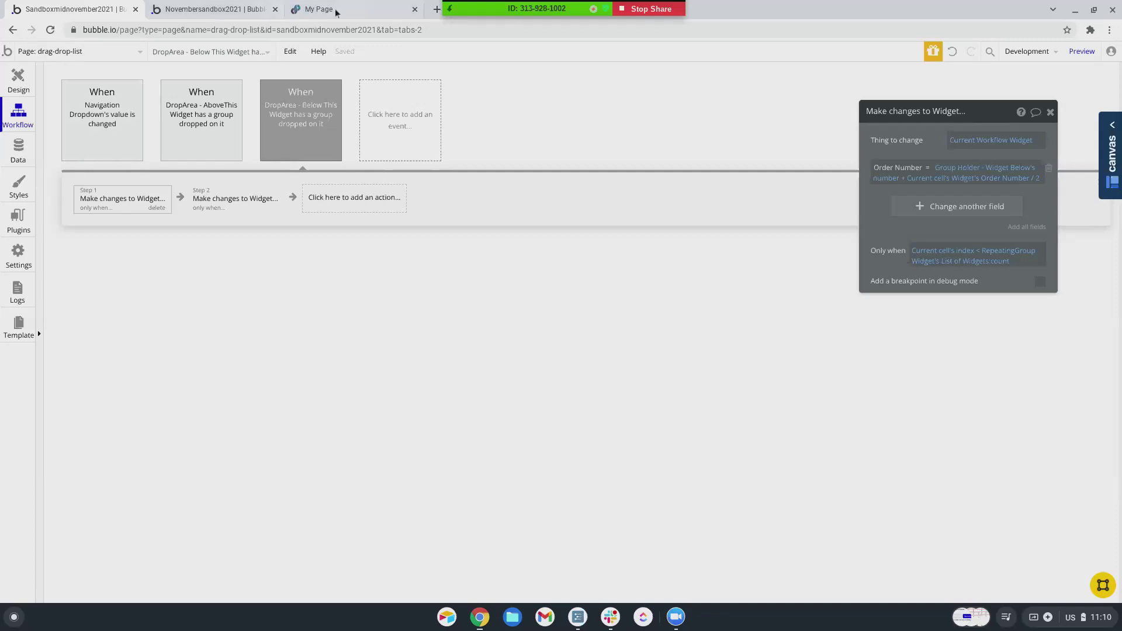
- In a new tab, search the bubble.io/templates marketplace for 'top shelf'
{"action": "left_click", "coordinate": [436, 10]}
{"action": "type", "text": "b"}
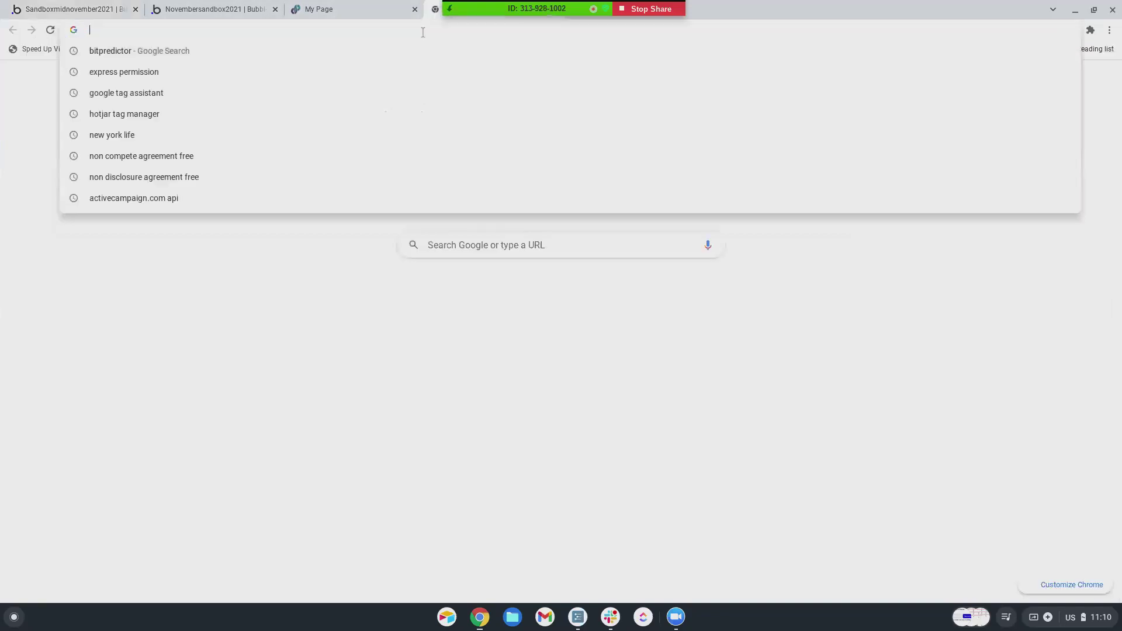
{"action": "type", "text": "ubble.io/templates"}
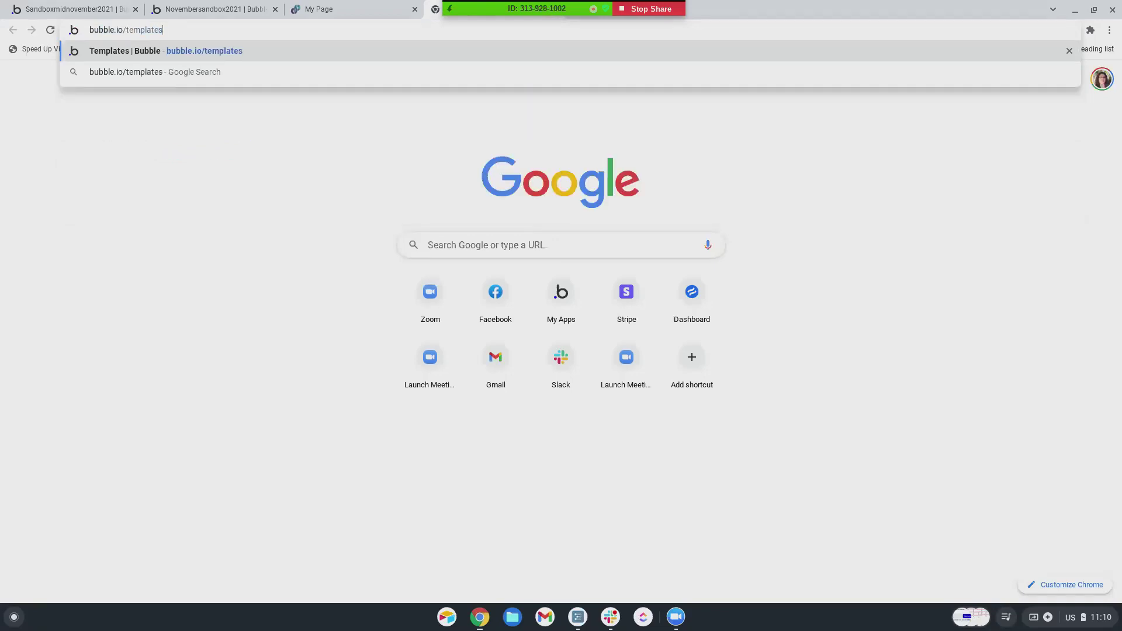
{"action": "key", "text": "Return"}
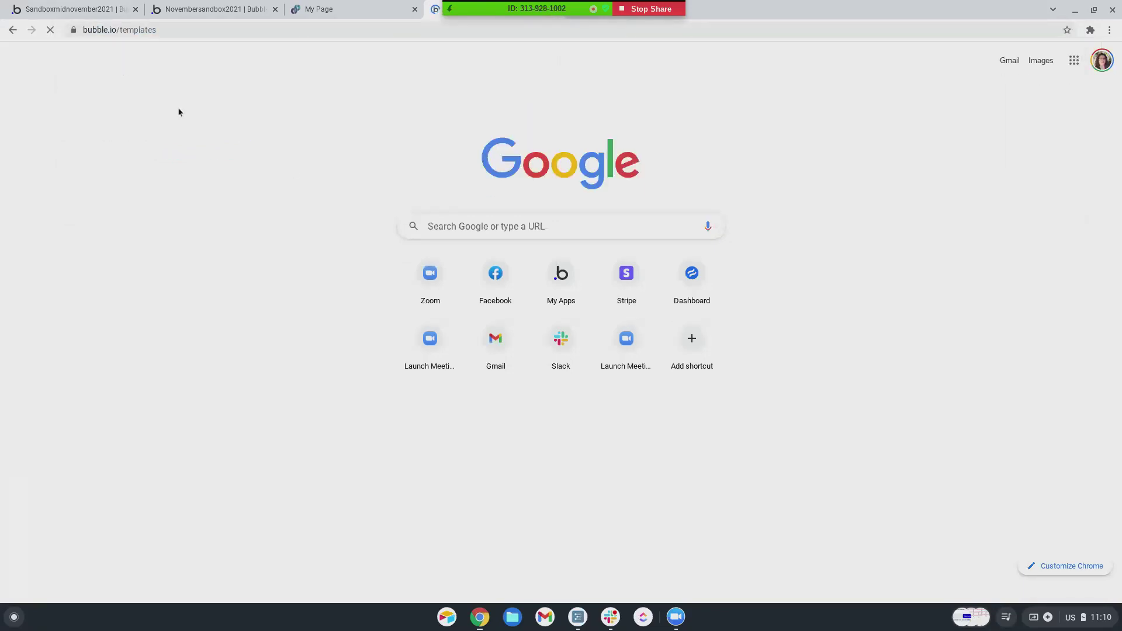
{"action": "left_click", "coordinate": [478, 262]}
{"action": "type", "text": "top shelf"}
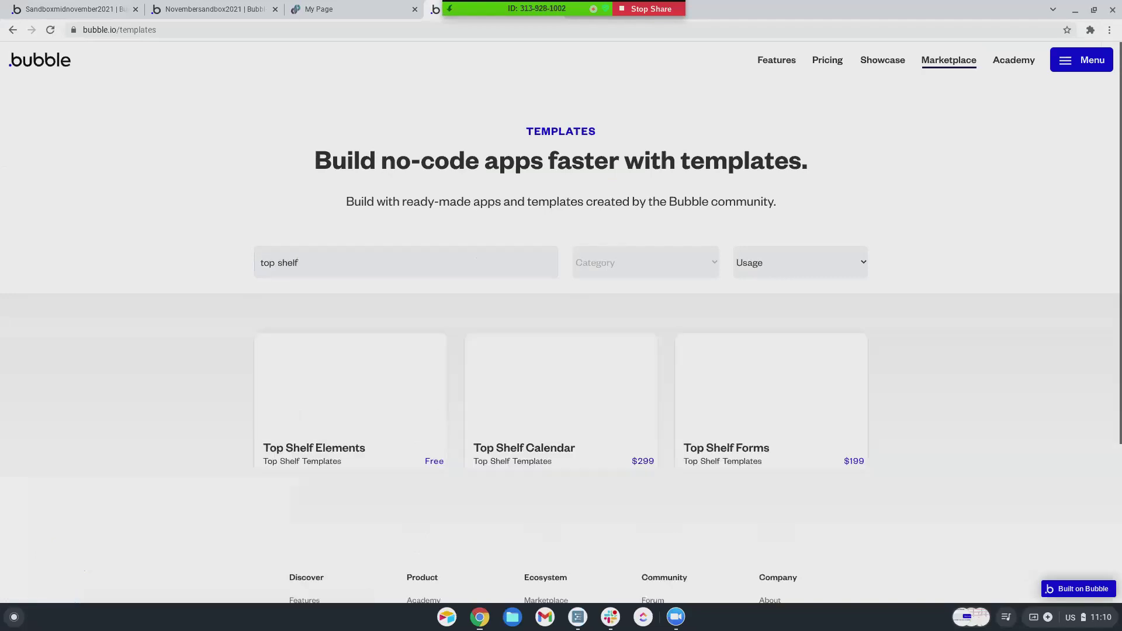
{"action": "scroll", "coordinate": [335, 461], "scroll_direction": "down", "scroll_amount": 2}
{"action": "scroll", "coordinate": [335, 461], "scroll_direction": "down", "scroll_amount": 1}
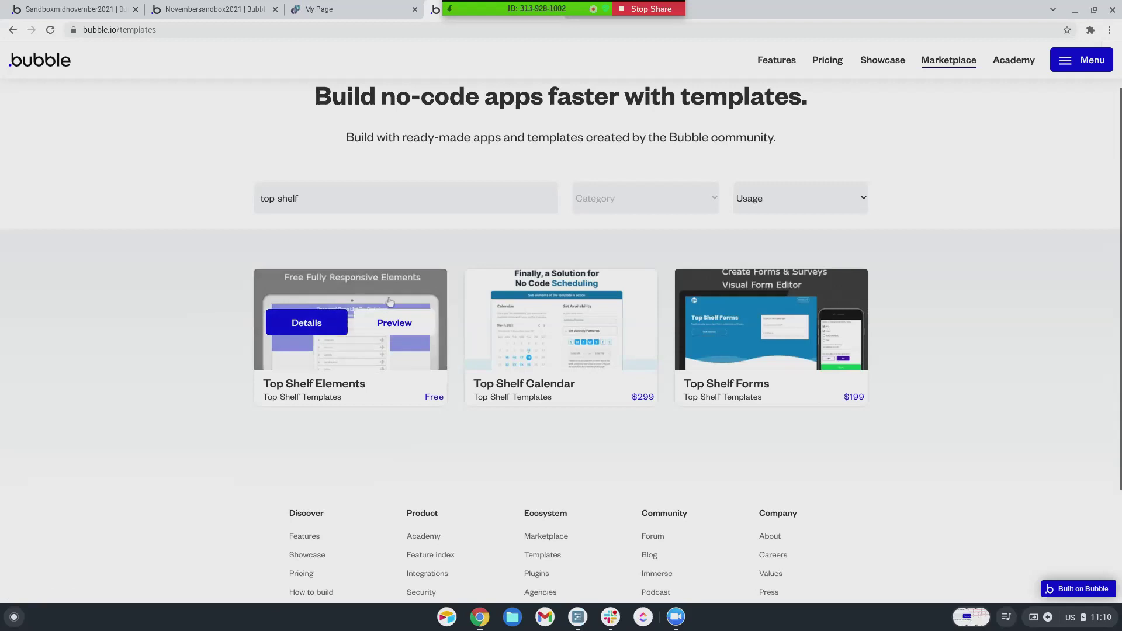
- Return to the sandbox editor, check the repeating group in Design, and reopen the workflow view
{"action": "left_click", "coordinate": [113, 12]}
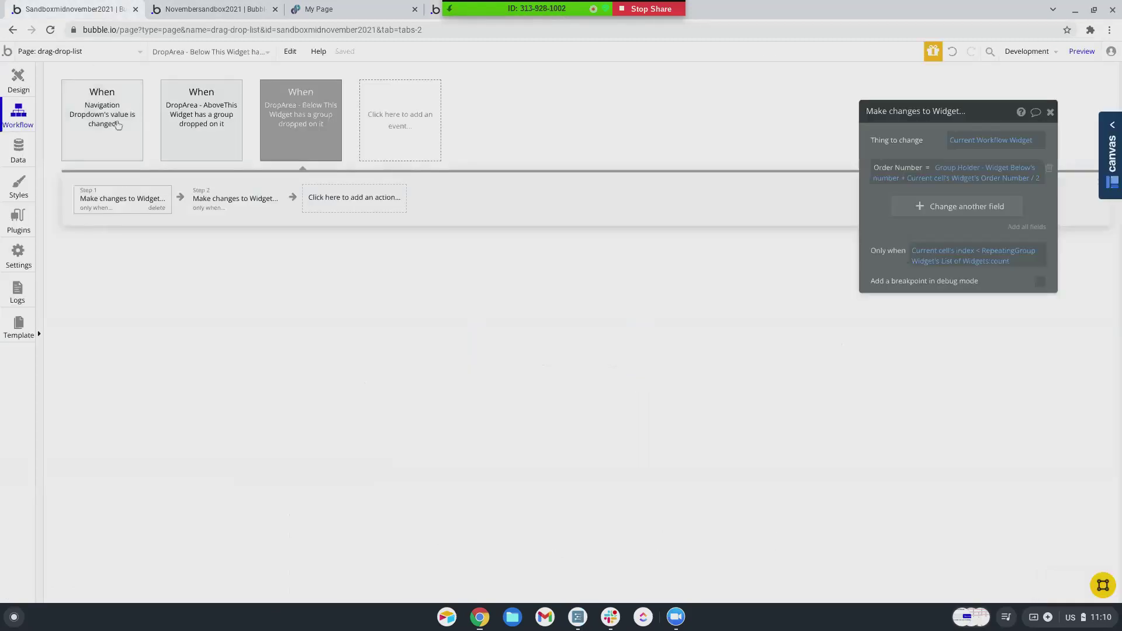
{"action": "left_click", "coordinate": [10, 87]}
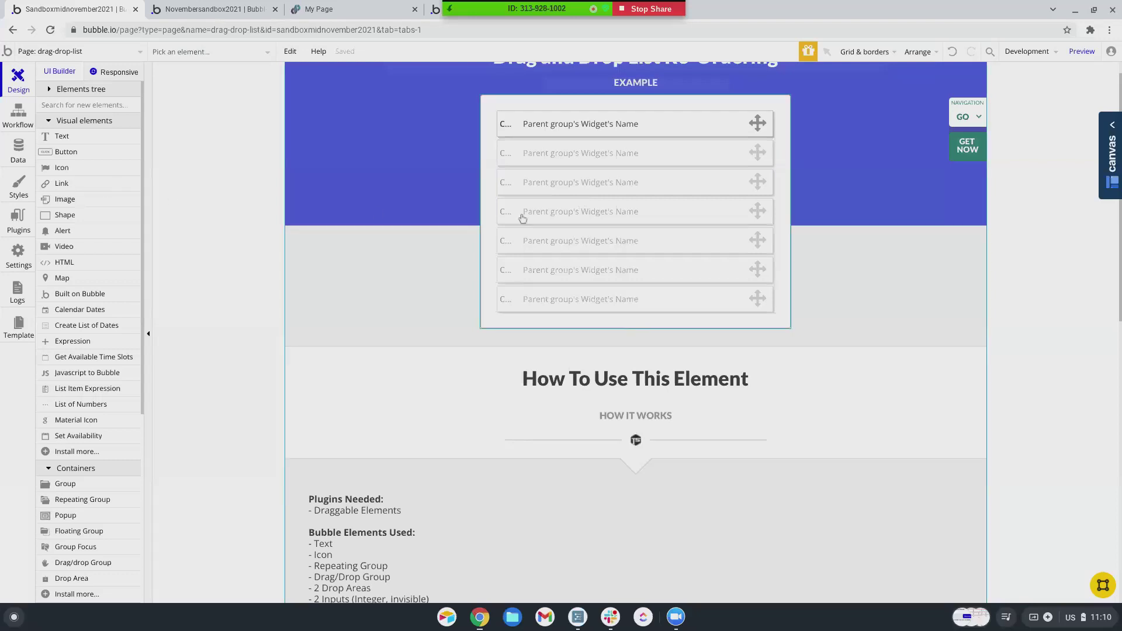
{"action": "right_click", "coordinate": [567, 213]}
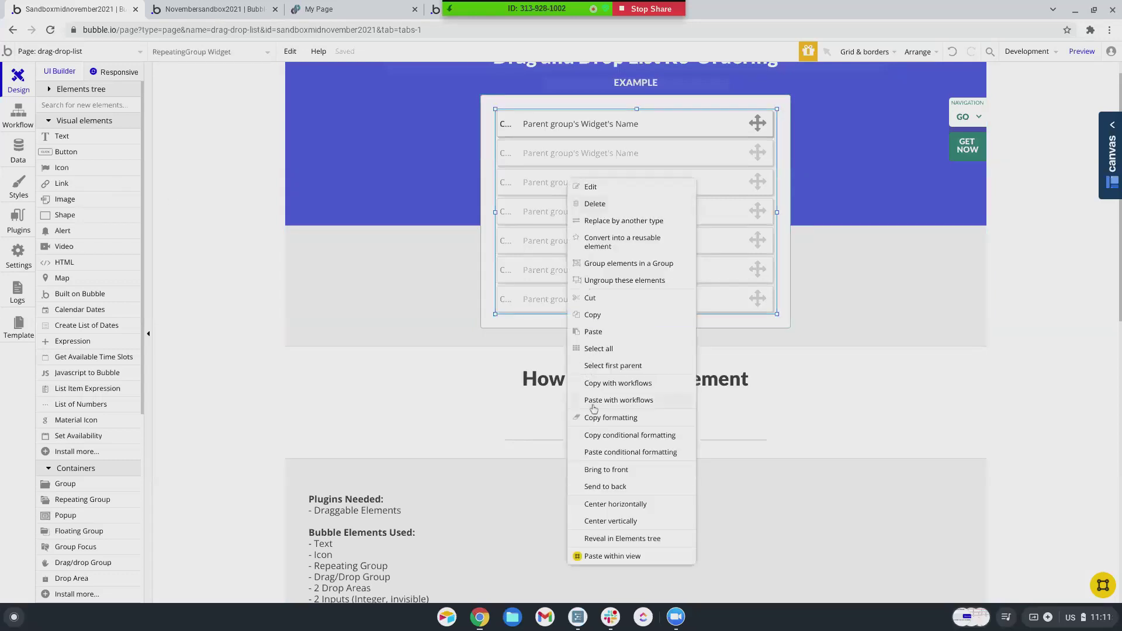
{"action": "left_click", "coordinate": [247, 273]}
{"action": "left_click", "coordinate": [18, 114]}
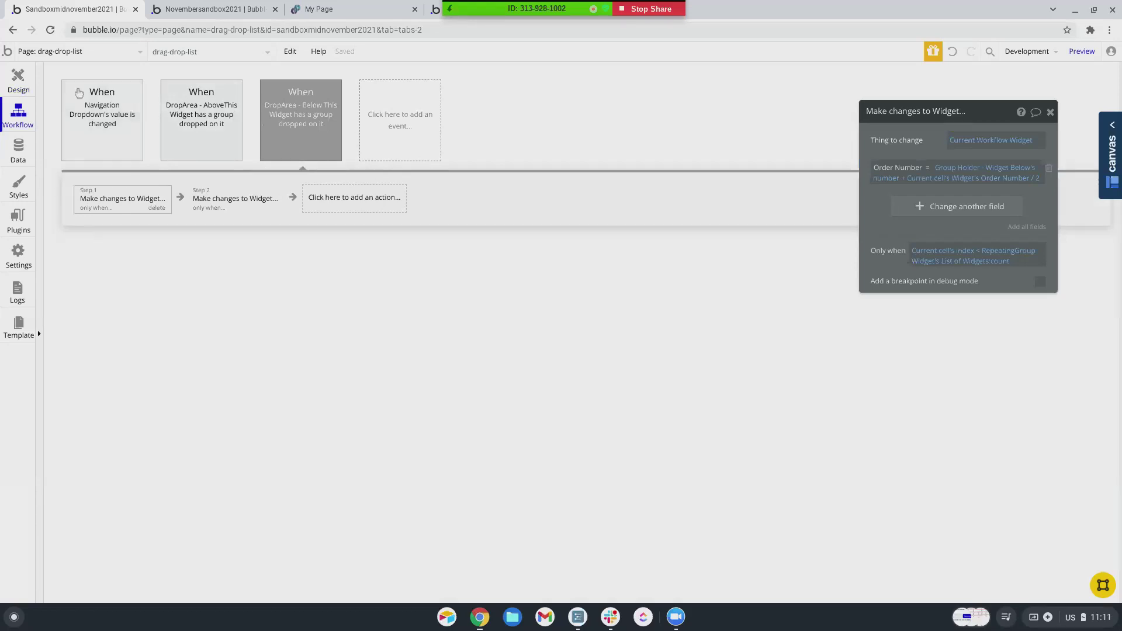
{"action": "left_click", "coordinate": [18, 81]}
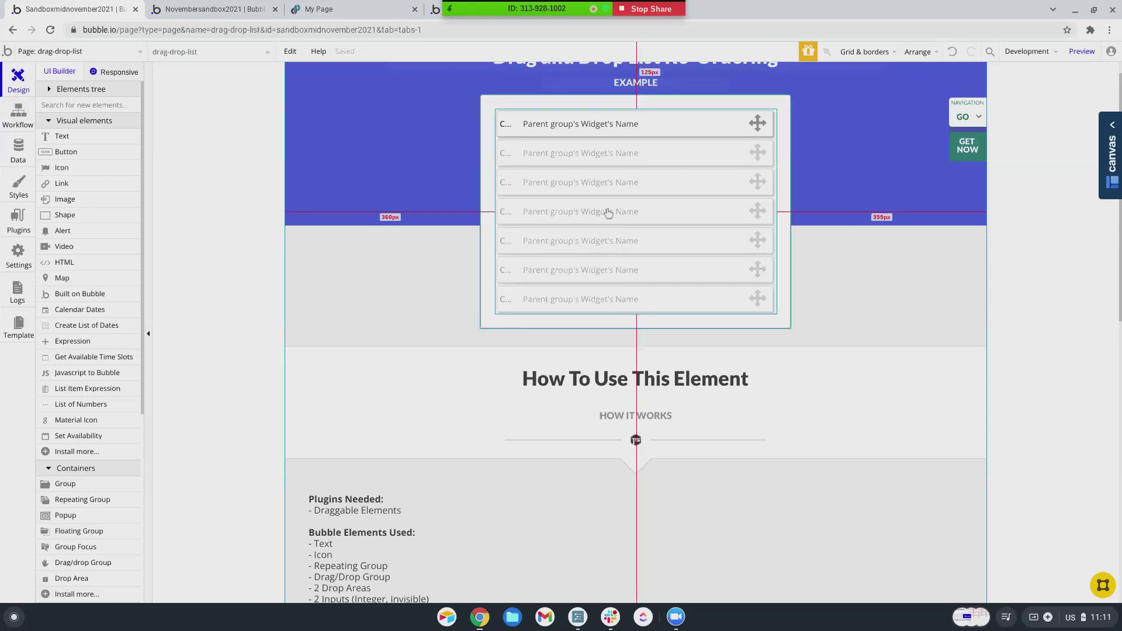
{"action": "left_click", "coordinate": [17, 117]}
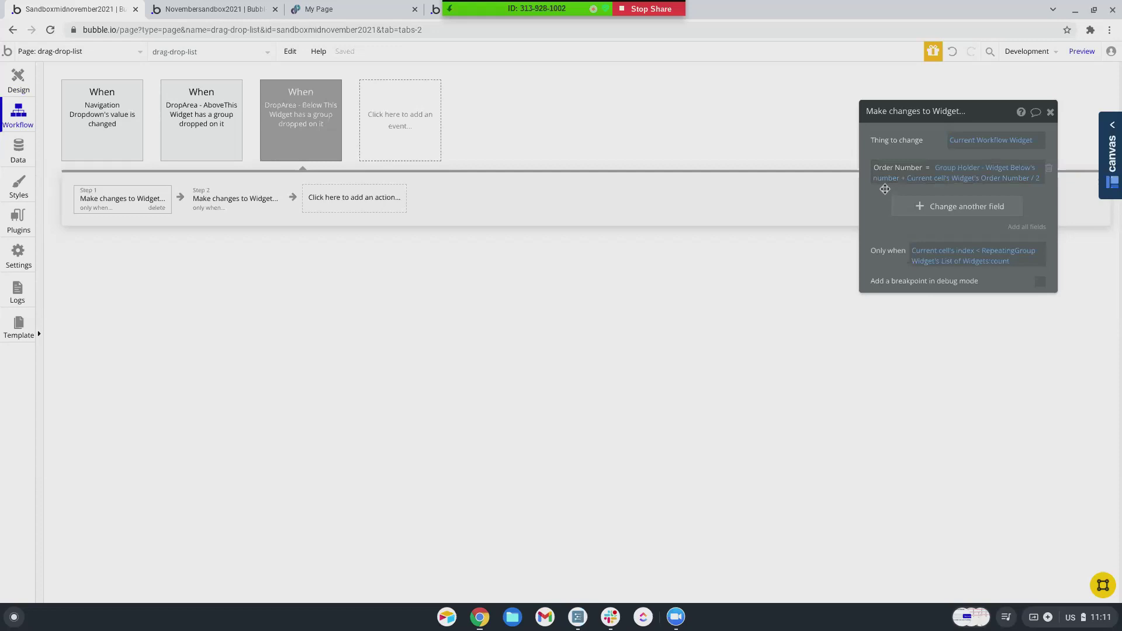
- Preview the drag-drop-list page, then open the editor's Data tab App data views
{"action": "mouse_move", "coordinate": [907, 186]}
{"action": "left_click", "coordinate": [1080, 52]}
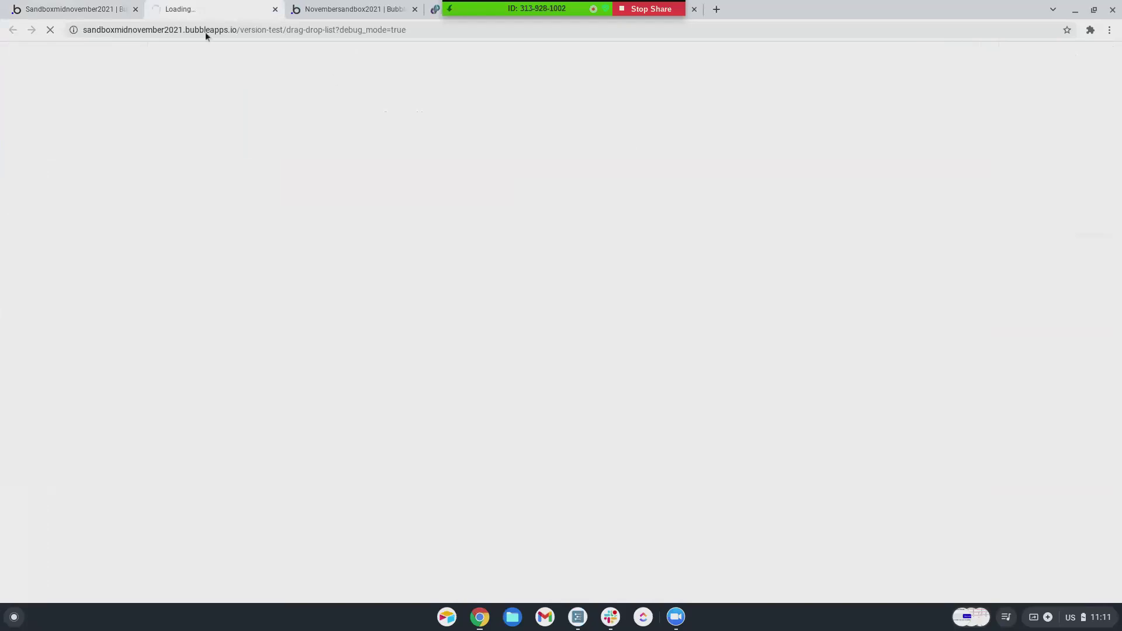
{"action": "left_click", "coordinate": [105, 9]}
{"action": "left_click", "coordinate": [18, 151]}
{"action": "left_click", "coordinate": [211, 94]}
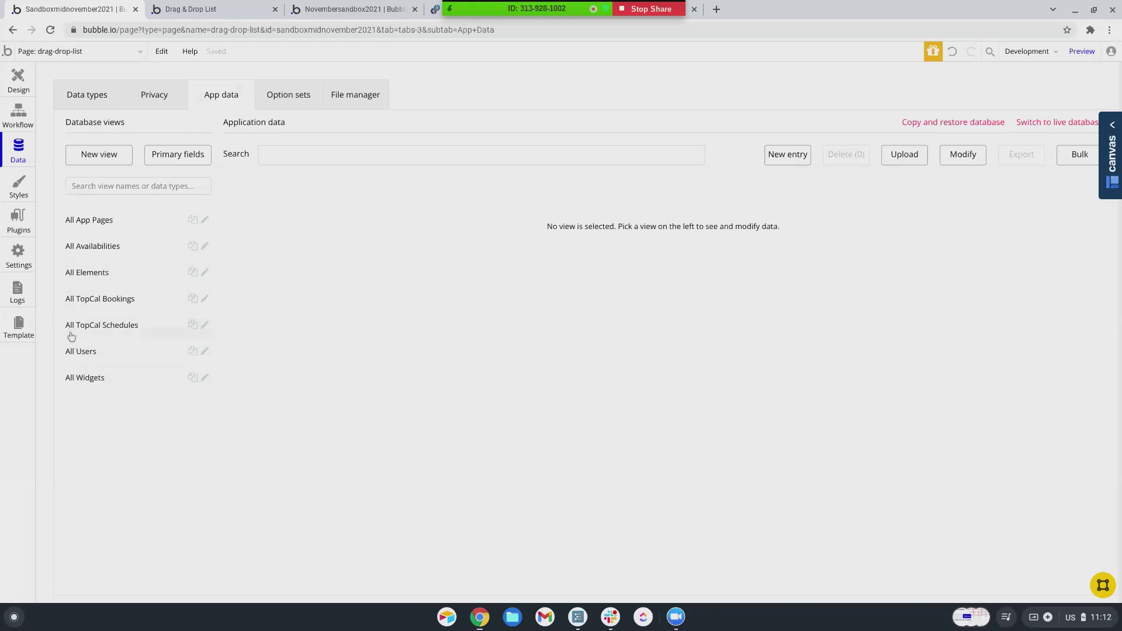
- Browse the database views from All Widgets up through All App Pages
{"action": "left_click", "coordinate": [76, 382]}
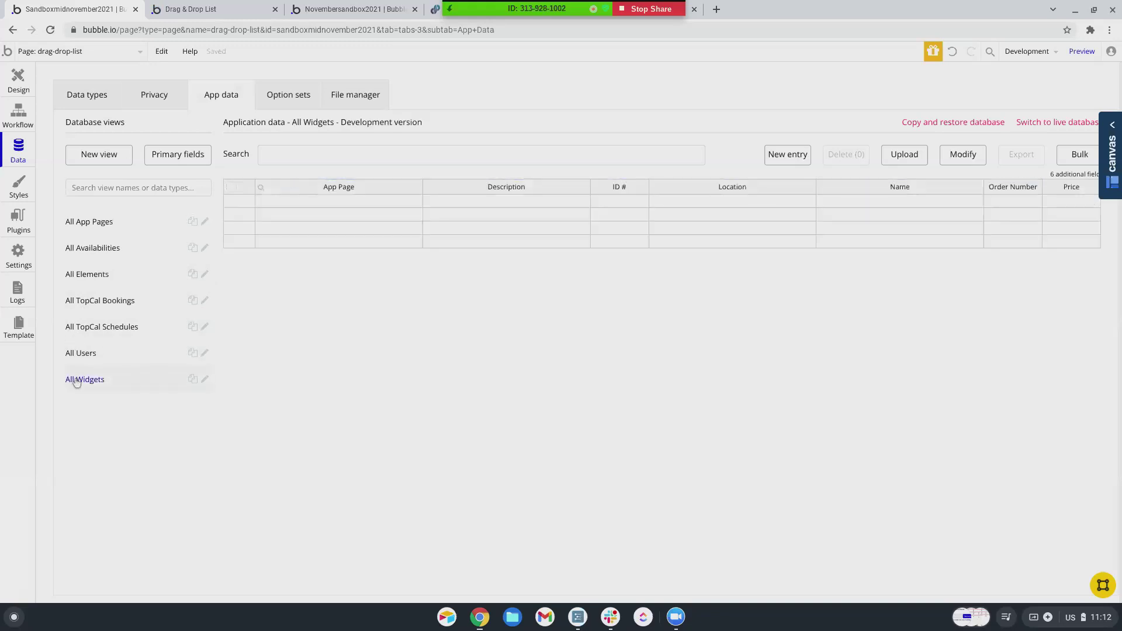
{"action": "left_click", "coordinate": [88, 355]}
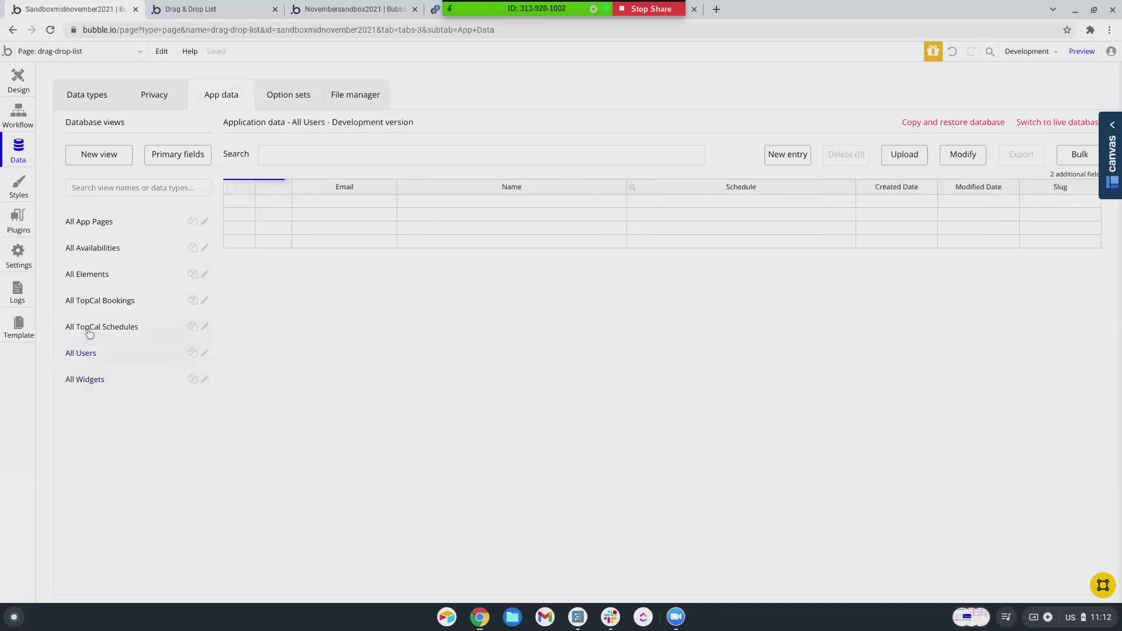
{"action": "left_click", "coordinate": [89, 329]}
{"action": "left_click", "coordinate": [86, 304]}
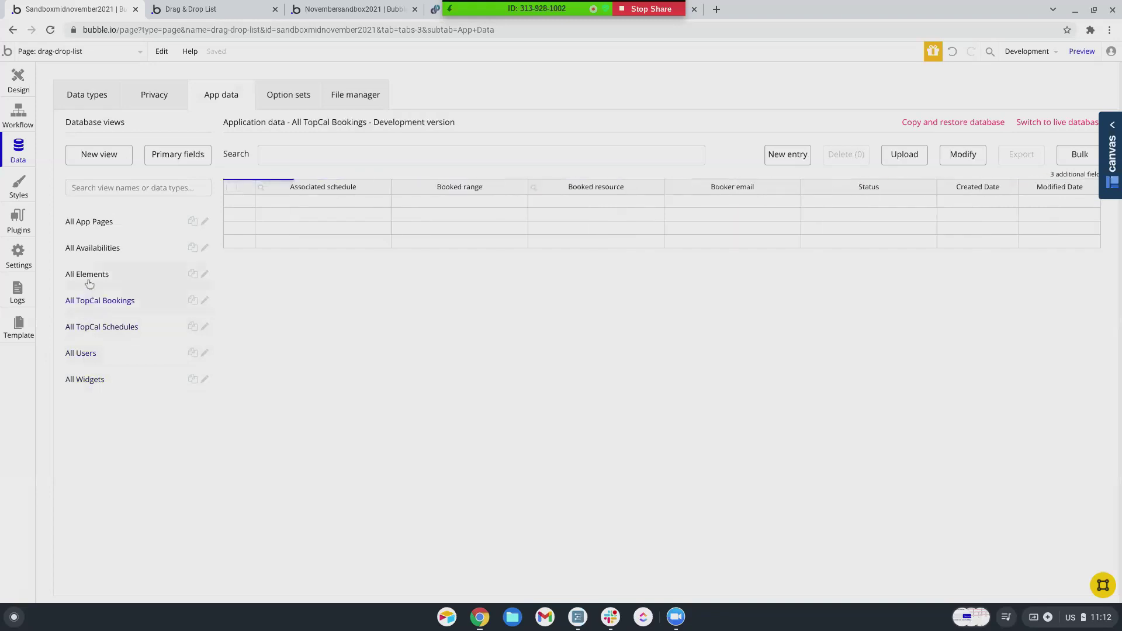
{"action": "left_click", "coordinate": [89, 277]}
{"action": "left_click", "coordinate": [92, 250]}
{"action": "left_click", "coordinate": [90, 222]}
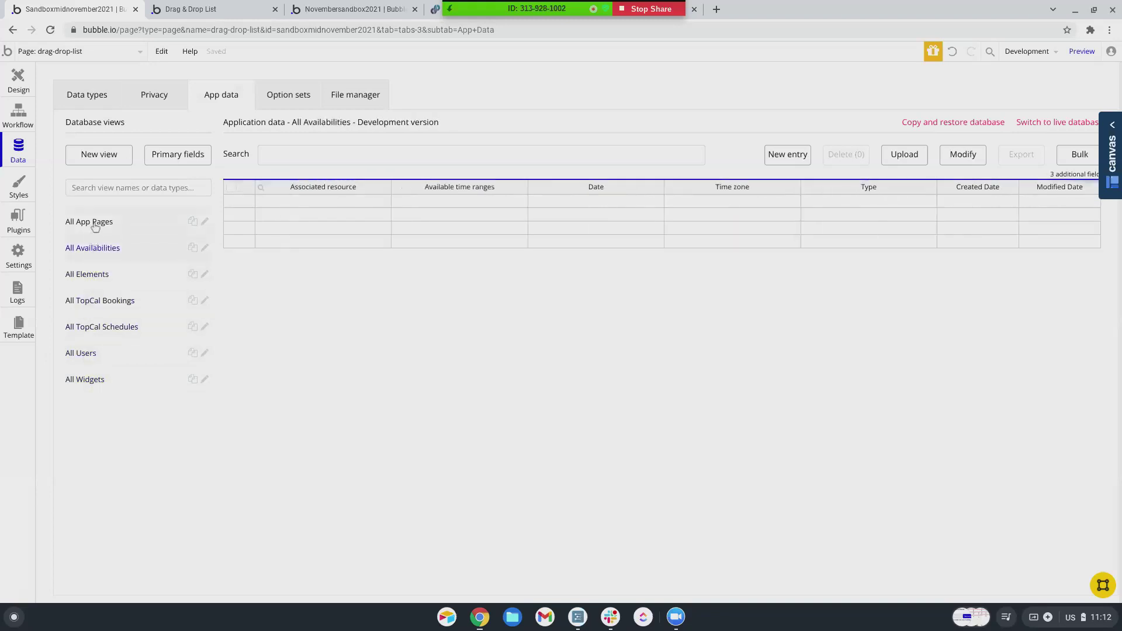
- Inspect the widget repeating group in Design, then return to the All Widgets view
{"action": "left_click", "coordinate": [17, 76]}
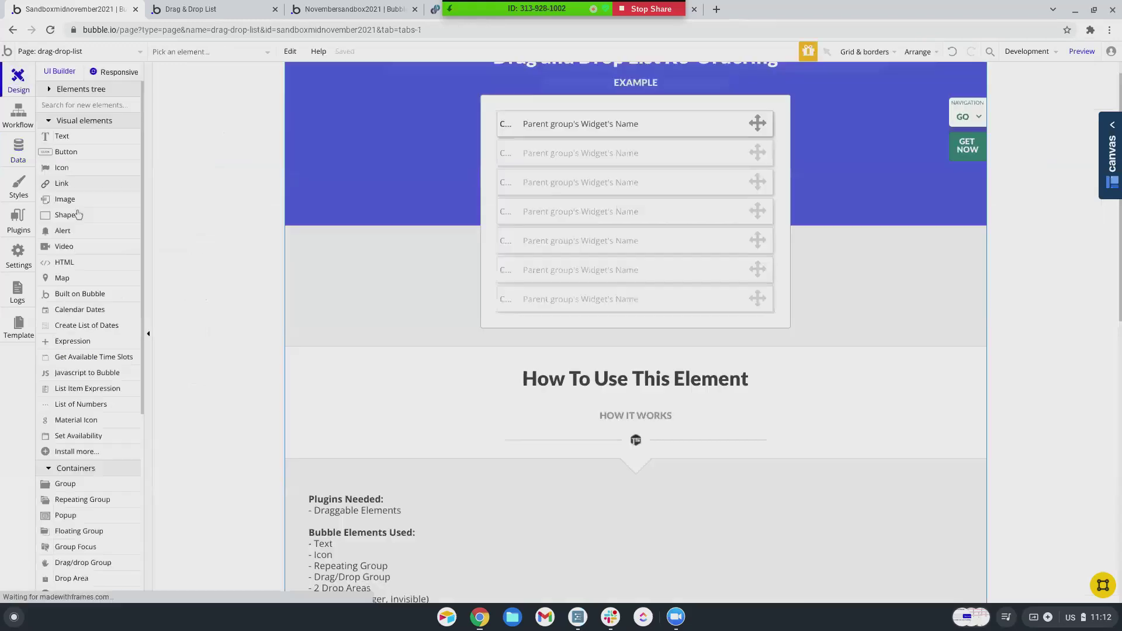
{"action": "left_click", "coordinate": [597, 163]}
{"action": "left_click", "coordinate": [596, 163]}
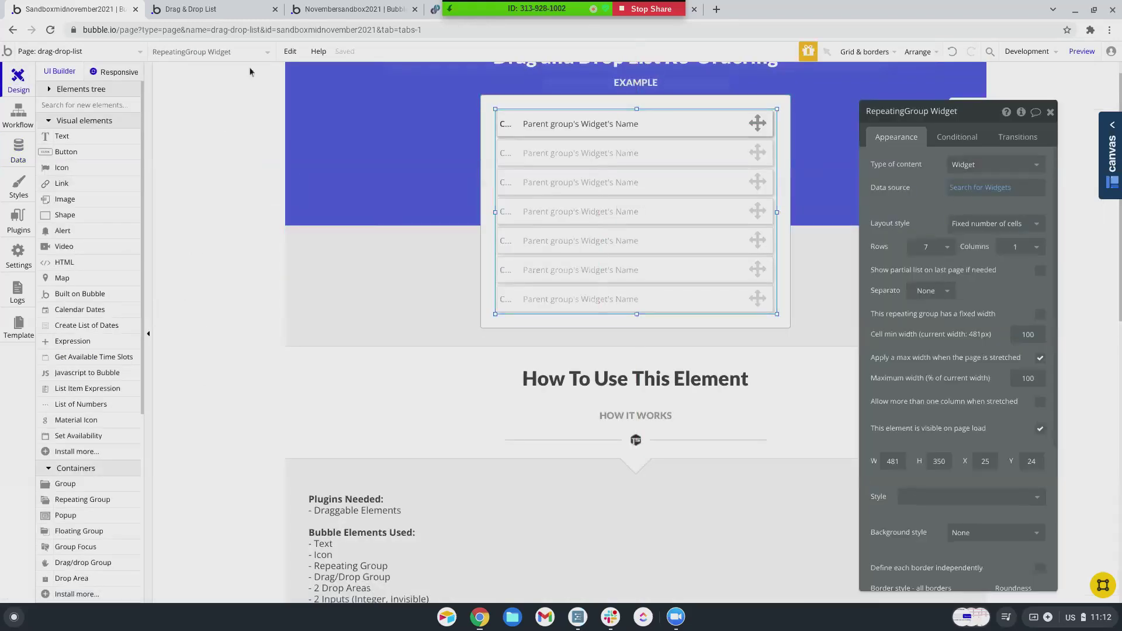
{"action": "left_click", "coordinate": [16, 159]}
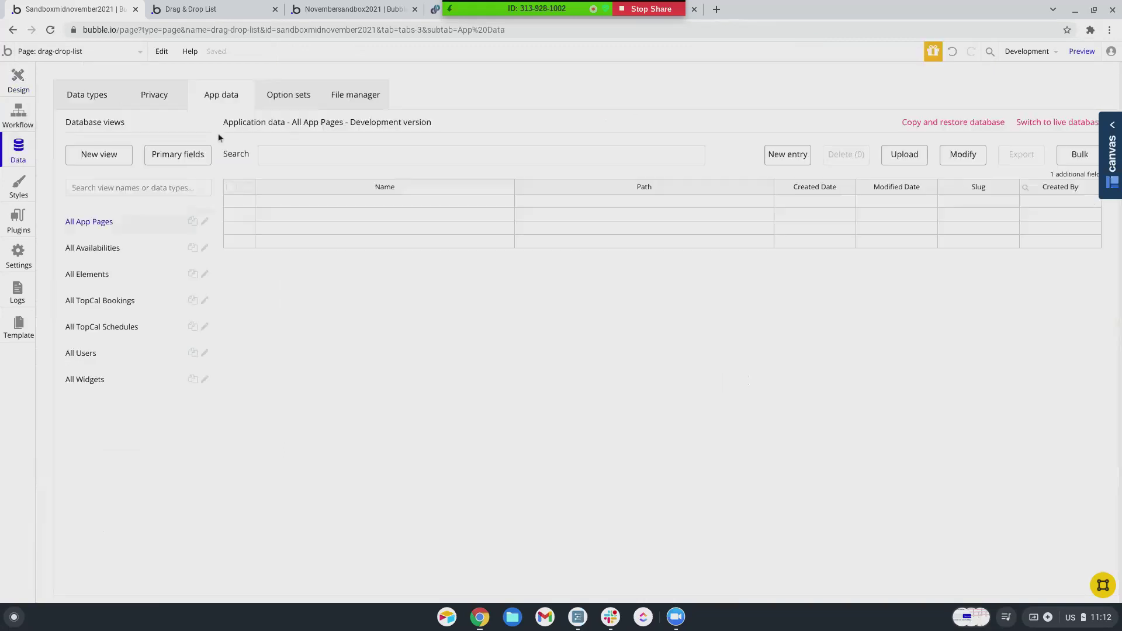
{"action": "left_click", "coordinate": [93, 380]}
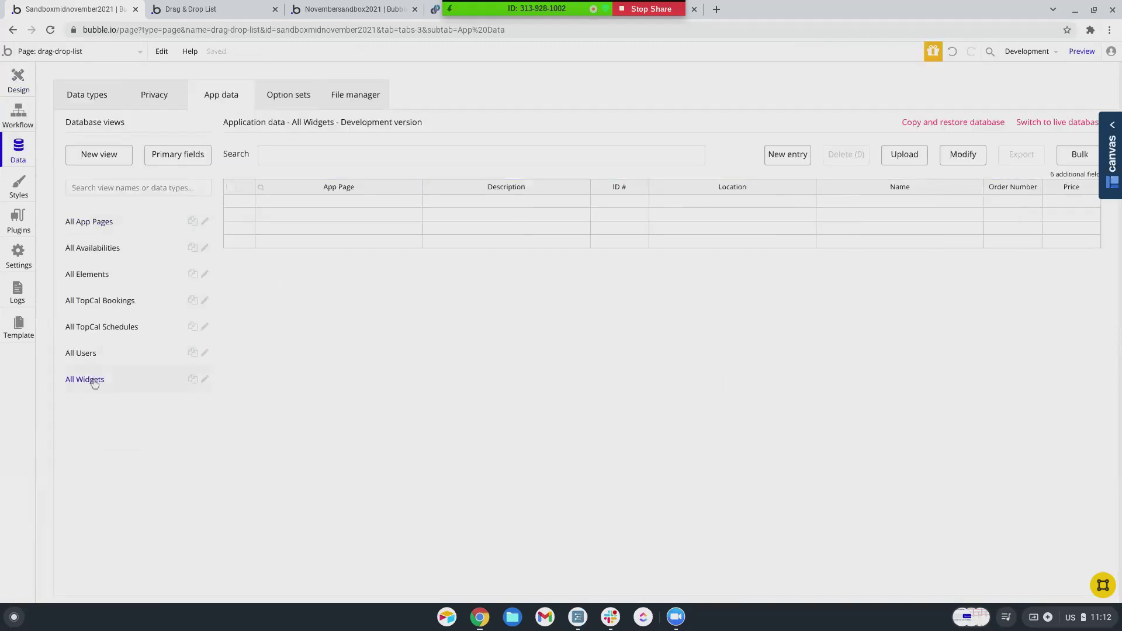
- Start a new Widget entry named 'Widget' with order number, description and price 10
{"action": "left_click", "coordinate": [780, 159]}
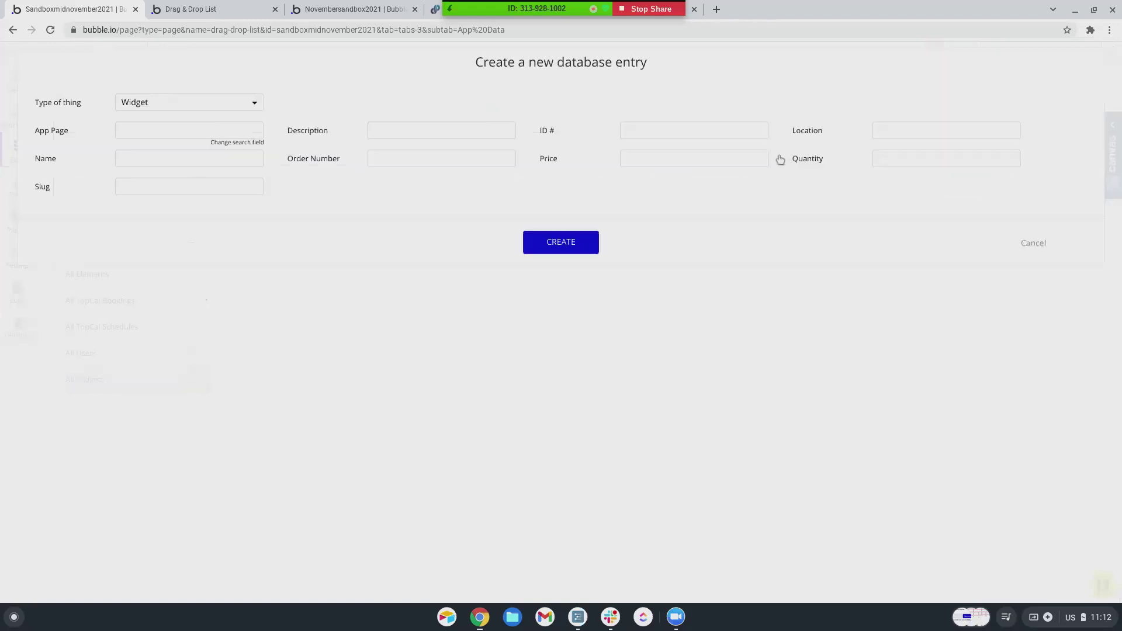
{"action": "left_click", "coordinate": [134, 161]}
{"action": "type", "text": "Widget 1"}
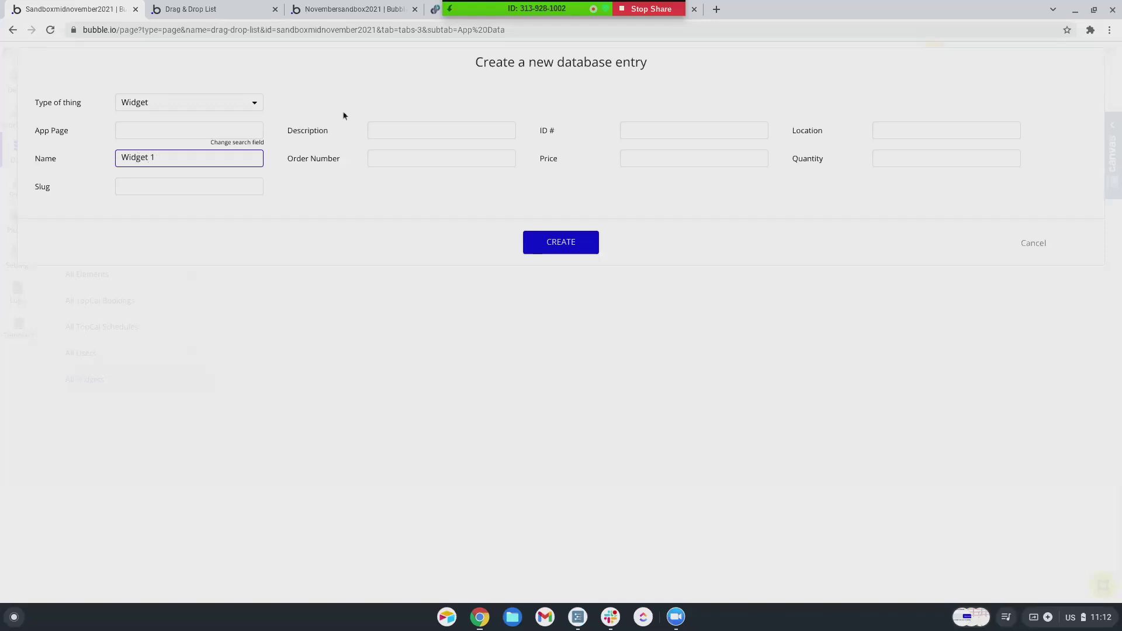
{"action": "left_click", "coordinate": [412, 159]}
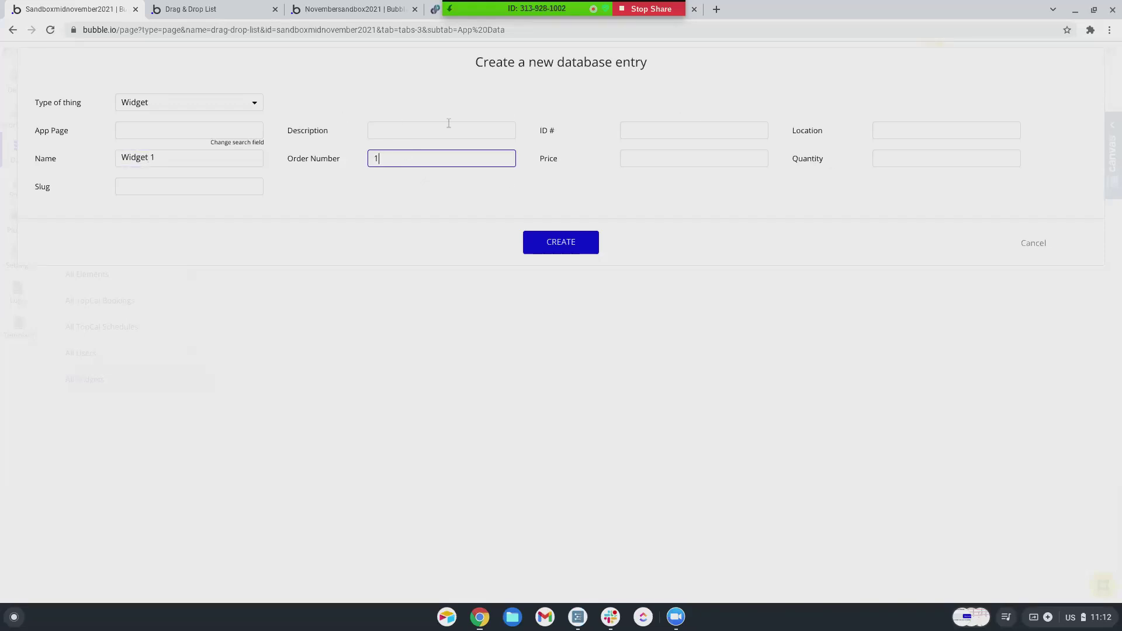
{"action": "left_click", "coordinate": [412, 129]}
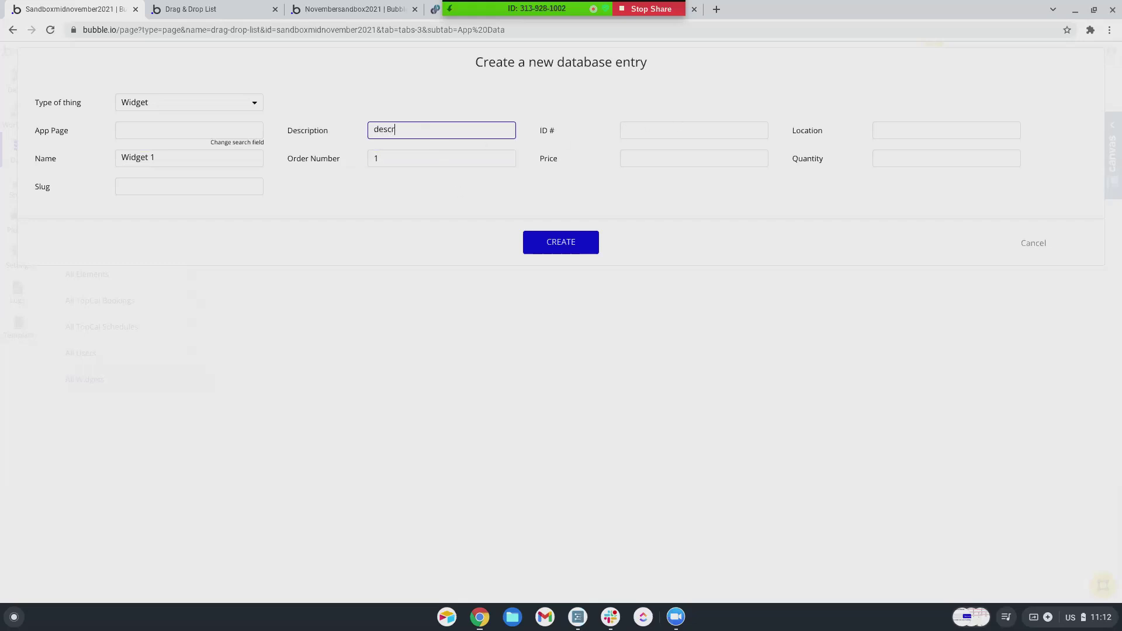
{"action": "left_click", "coordinate": [658, 159]}
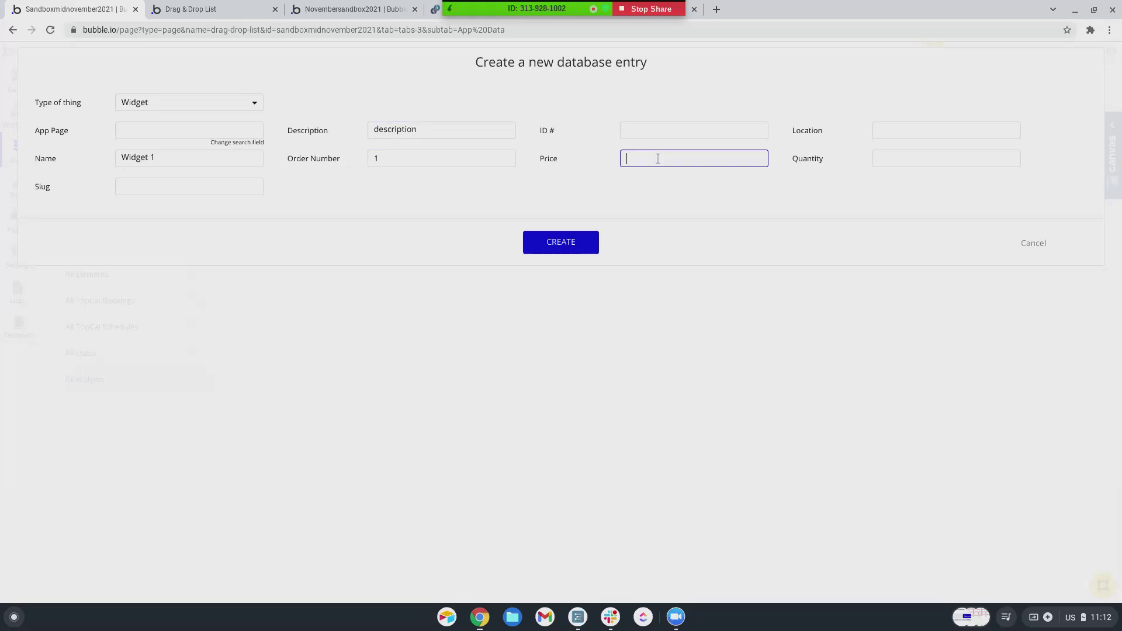
{"action": "left_click", "coordinate": [729, 208]}
- Enter quantity 10 and ID # 1, then create the entry and dismiss the confirmation
{"action": "left_click", "coordinate": [947, 158]}
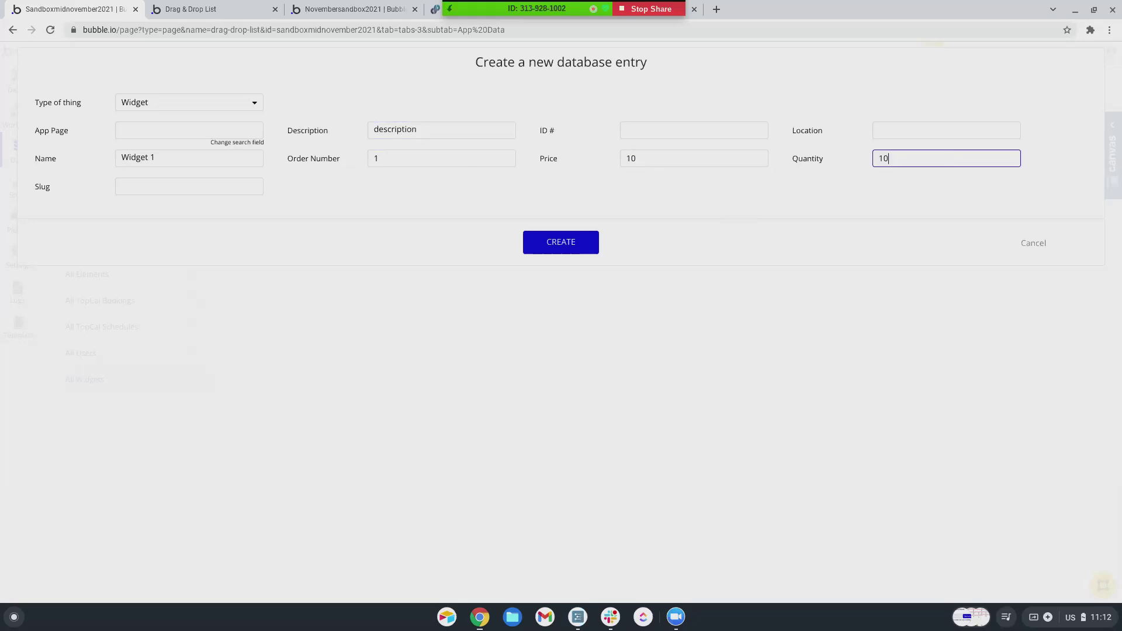
{"action": "left_click", "coordinate": [798, 192]}
{"action": "left_click", "coordinate": [661, 131]}
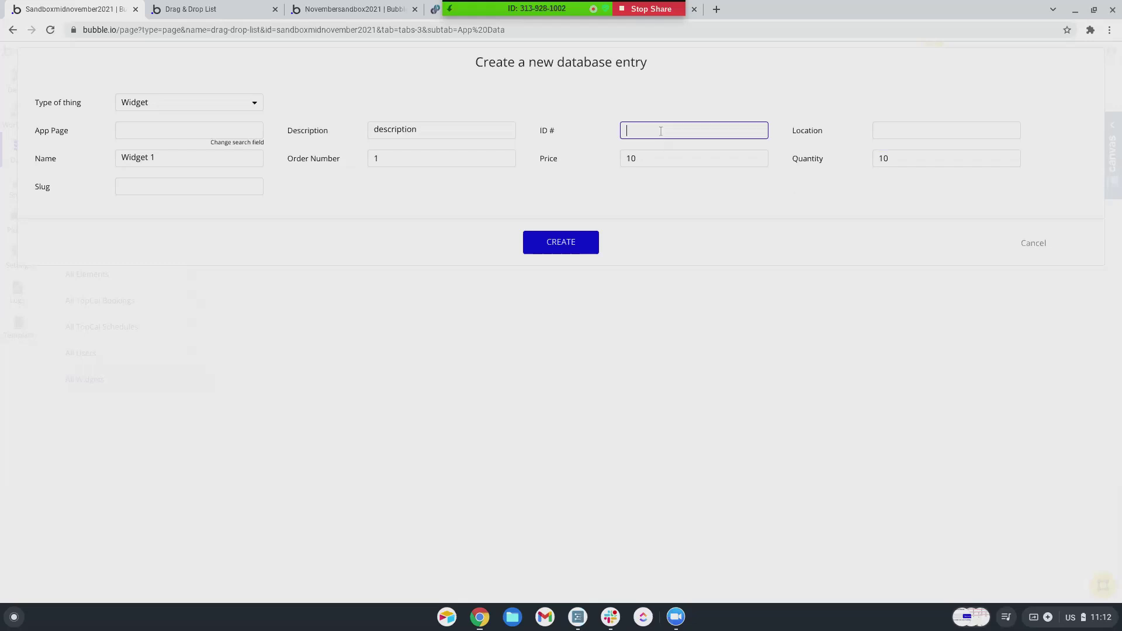
{"action": "left_click", "coordinate": [642, 193]}
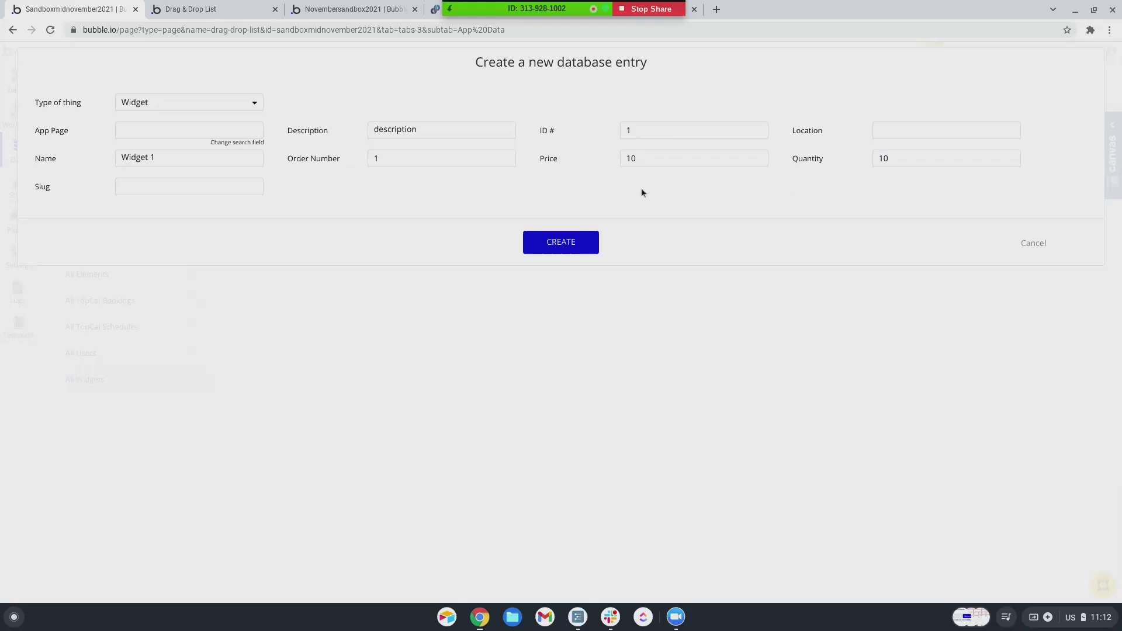
{"action": "left_click", "coordinate": [574, 249]}
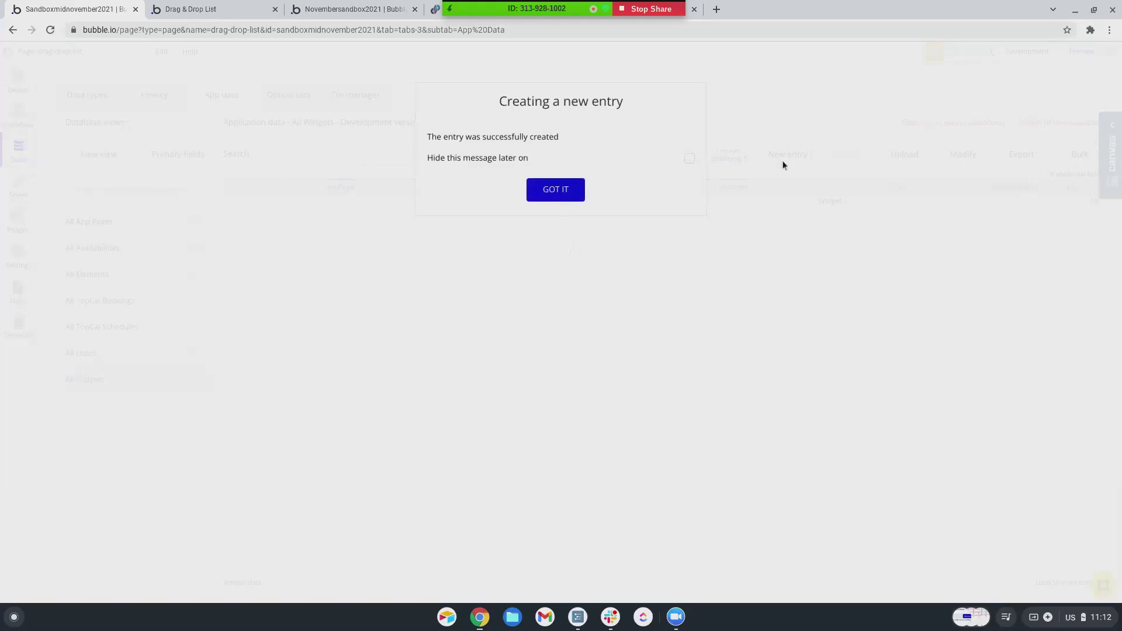
{"action": "left_click", "coordinate": [570, 195]}
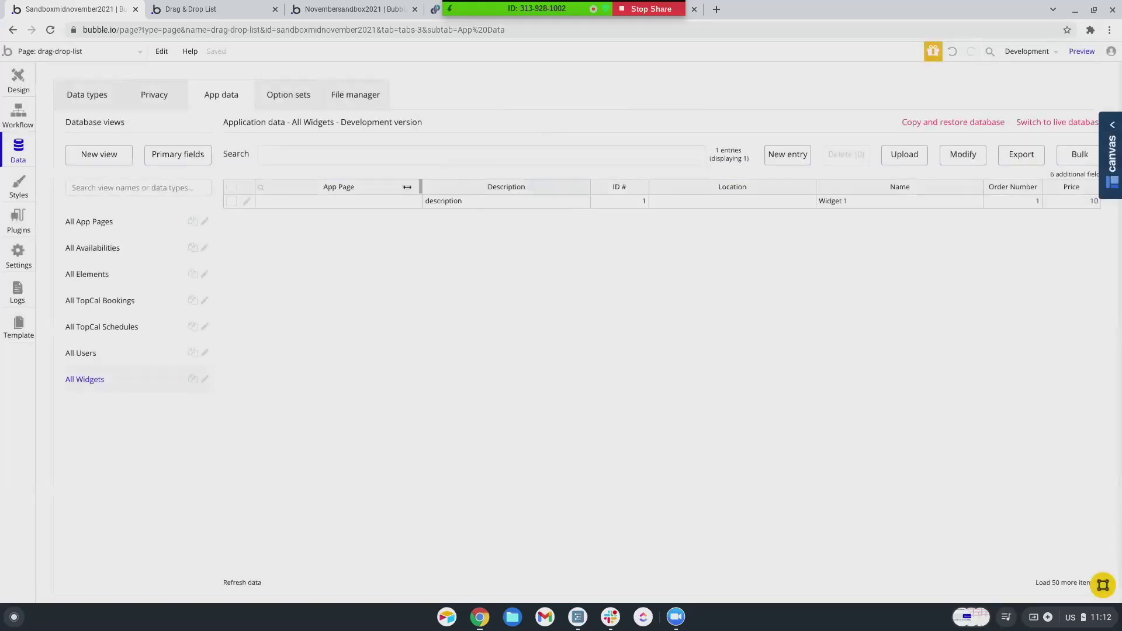
- Create a Widget 2 record: description 'description', Order Number 2, ID # 2, price 20, quantity 2
{"action": "left_click", "coordinate": [794, 167]}
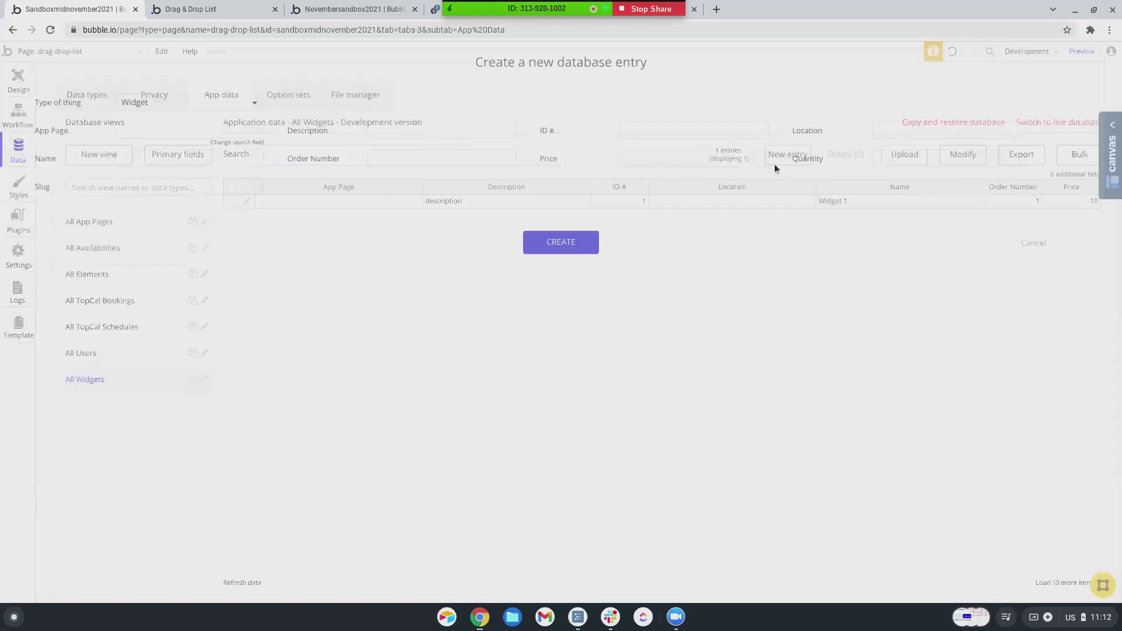
{"action": "type", "text": "Widget 2"}
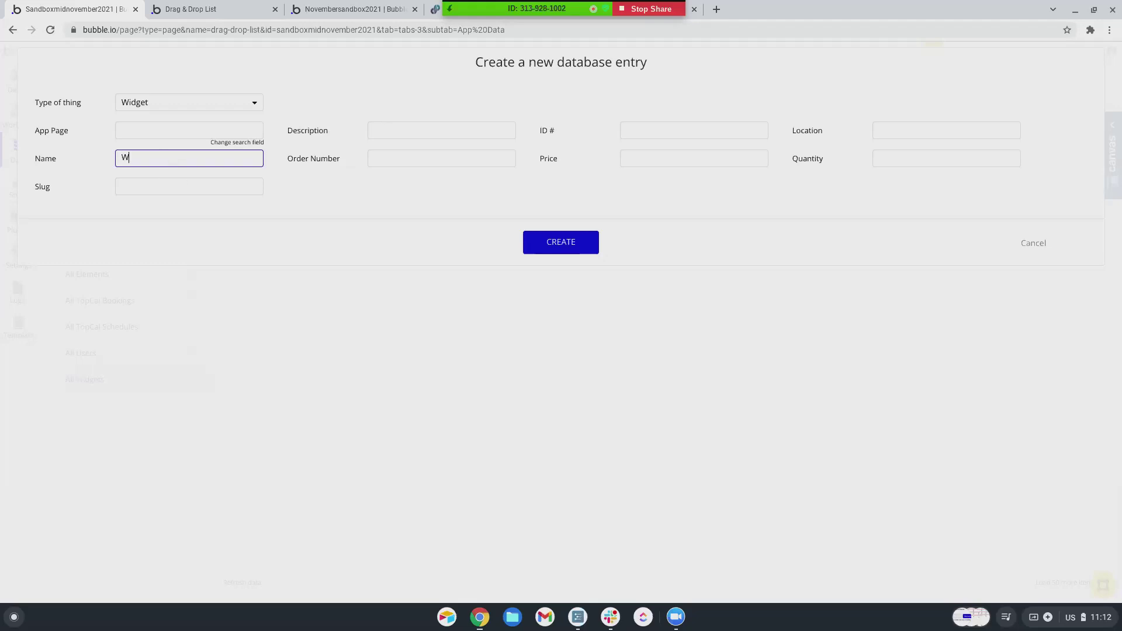
{"action": "left_click", "coordinate": [446, 124]}
{"action": "type", "text": "description 2"}
{"action": "left_click", "coordinate": [444, 159]}
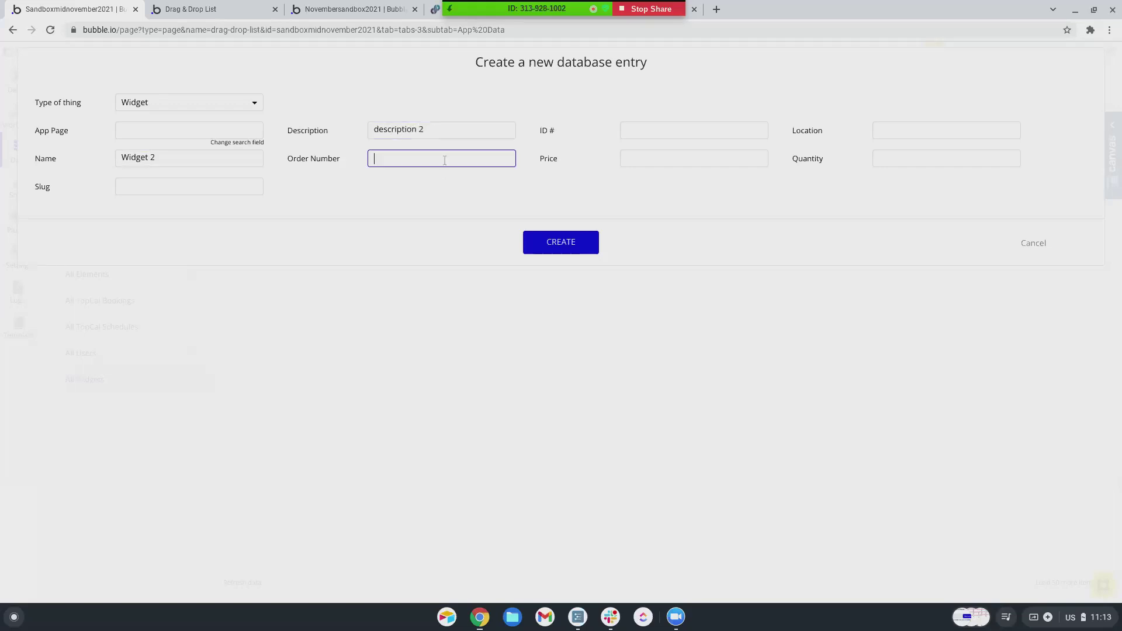
{"action": "type", "text": "2"}
{"action": "left_click", "coordinate": [676, 129]}
{"action": "type", "text": "2"}
{"action": "left_click", "coordinate": [672, 154]}
{"action": "type", "text": "20"}
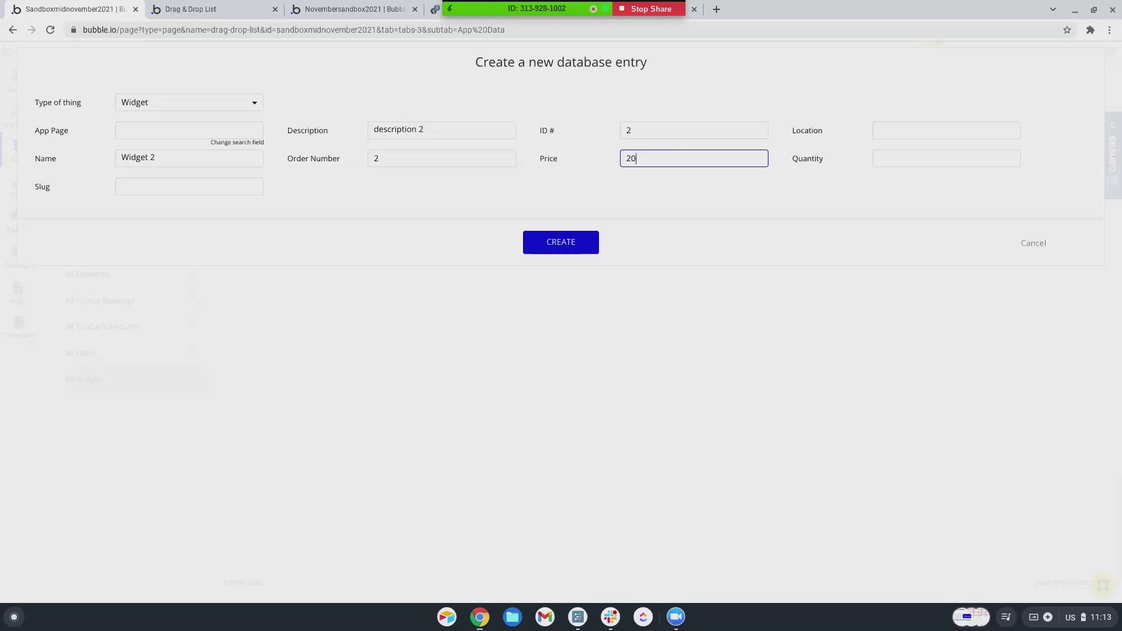
{"action": "left_click", "coordinate": [912, 156]}
{"action": "type", "text": "2"}
{"action": "left_click", "coordinate": [581, 250]}
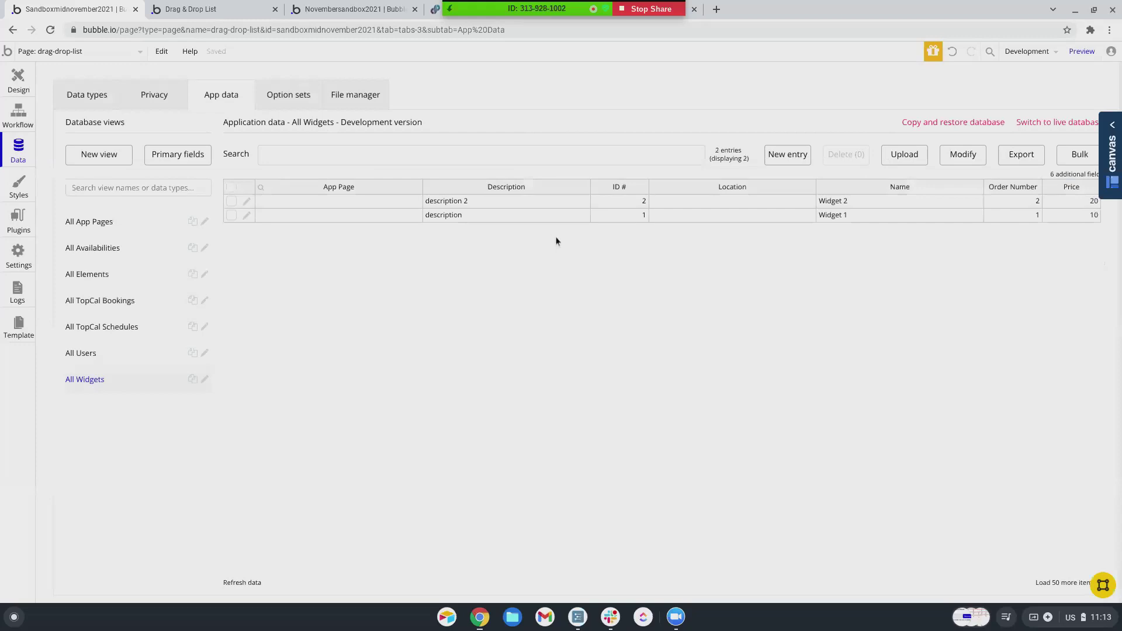
- Create a Widget 3 record: description 'description', Order Number 3, ID # 3, price 30, quantity 3
{"action": "left_click", "coordinate": [790, 156]}
{"action": "left_click", "coordinate": [133, 160]}
{"action": "type", "text": "Widget 3"}
{"action": "left_click", "coordinate": [393, 133]}
{"action": "type", "text": "description 3"}
{"action": "left_click", "coordinate": [410, 159]}
{"action": "type", "text": "3"}
{"action": "left_click", "coordinate": [639, 129]}
{"action": "type", "text": "3"}
{"action": "left_click", "coordinate": [648, 158]}
{"action": "type", "text": "3"}
{"action": "left_click", "coordinate": [918, 157]}
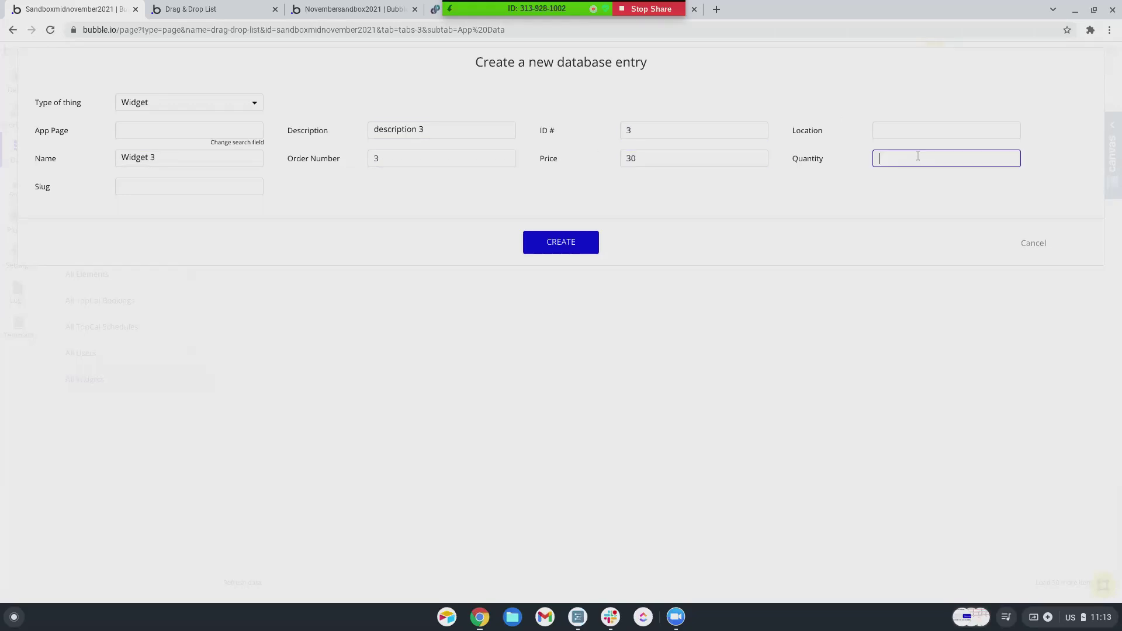
{"action": "type", "text": "3"}
{"action": "left_click", "coordinate": [588, 247]}
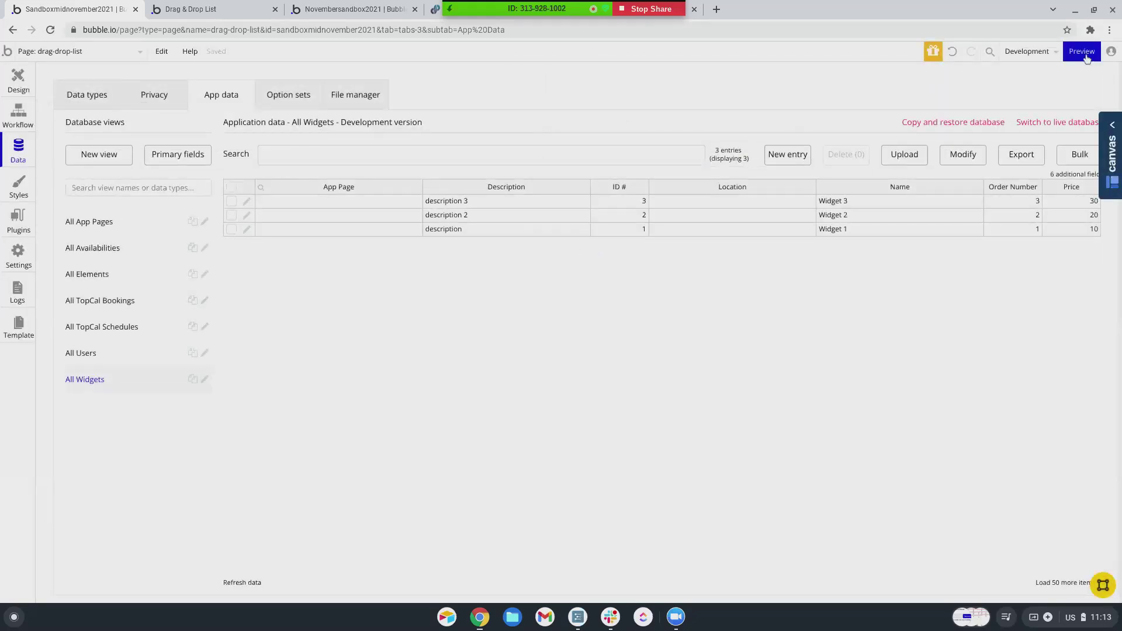
- Launch the preview of the drag-and-drop list page and review the page's workflows in the editor
{"action": "left_click", "coordinate": [1082, 51]}
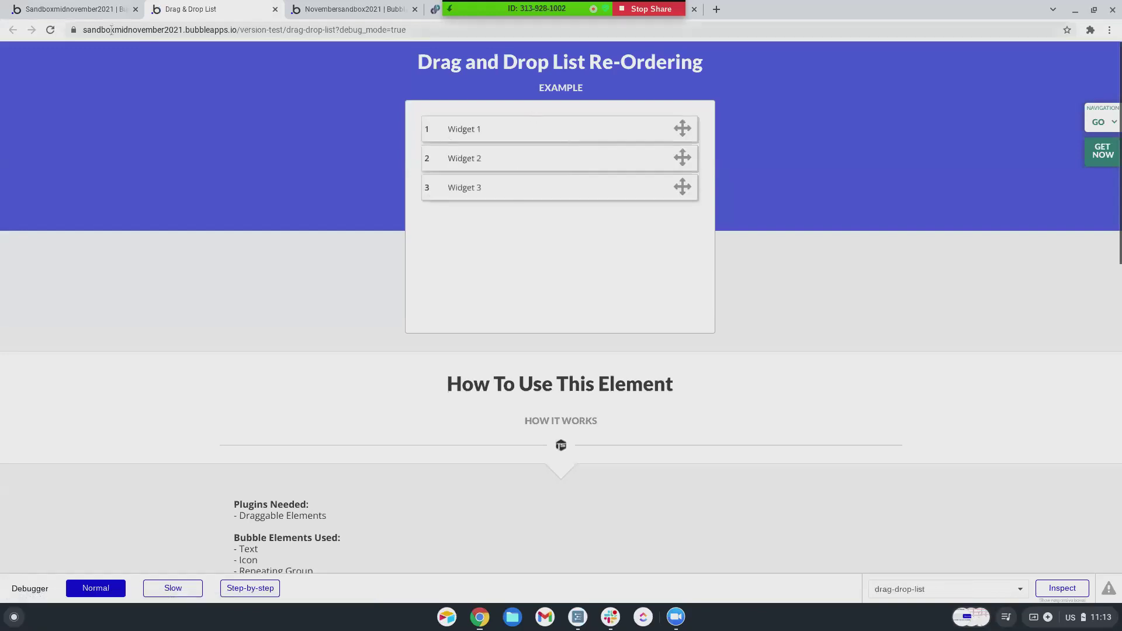
{"action": "left_click", "coordinate": [52, 13]}
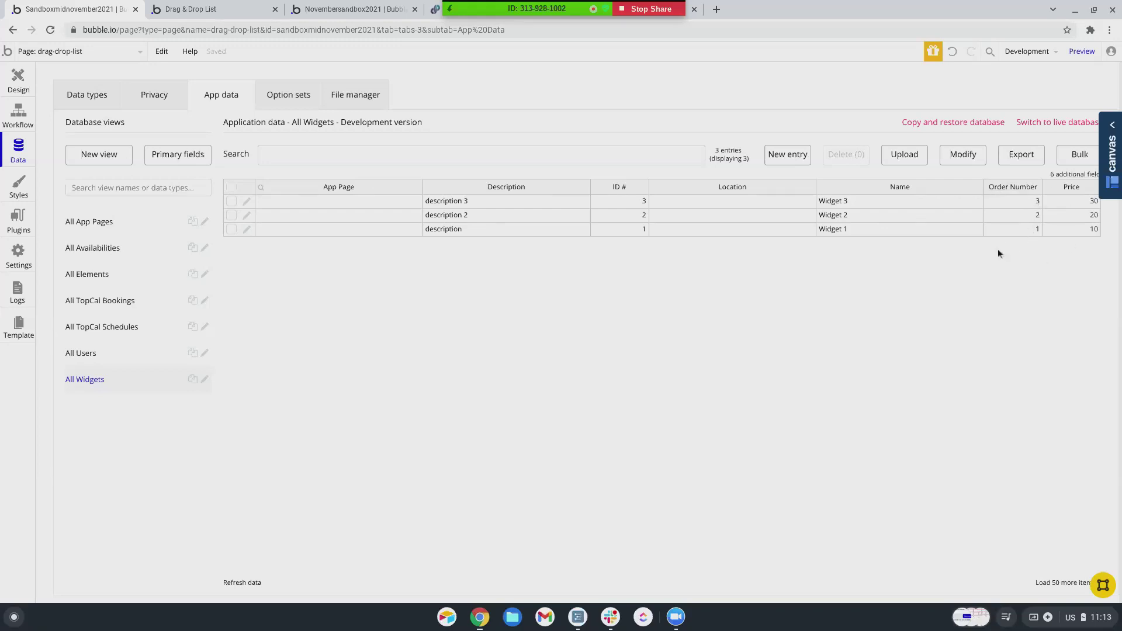
{"action": "left_click", "coordinate": [18, 114]}
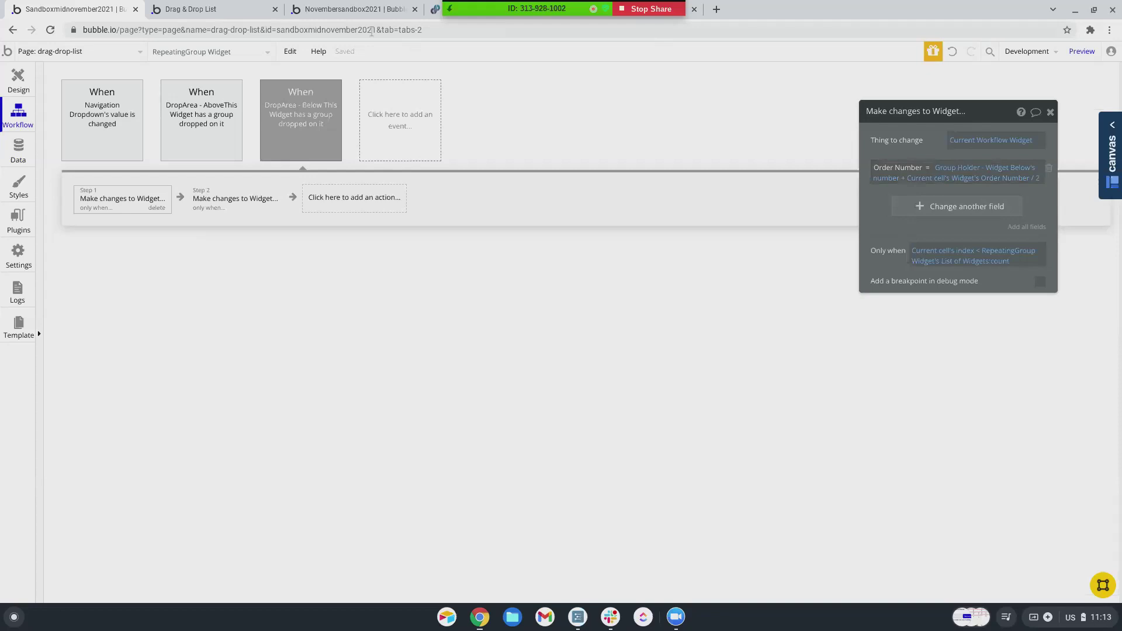
- In the preview, drag Widget 3 between Widget 1 and Widget 2, then return to the editor
{"action": "left_click", "coordinate": [222, 11]}
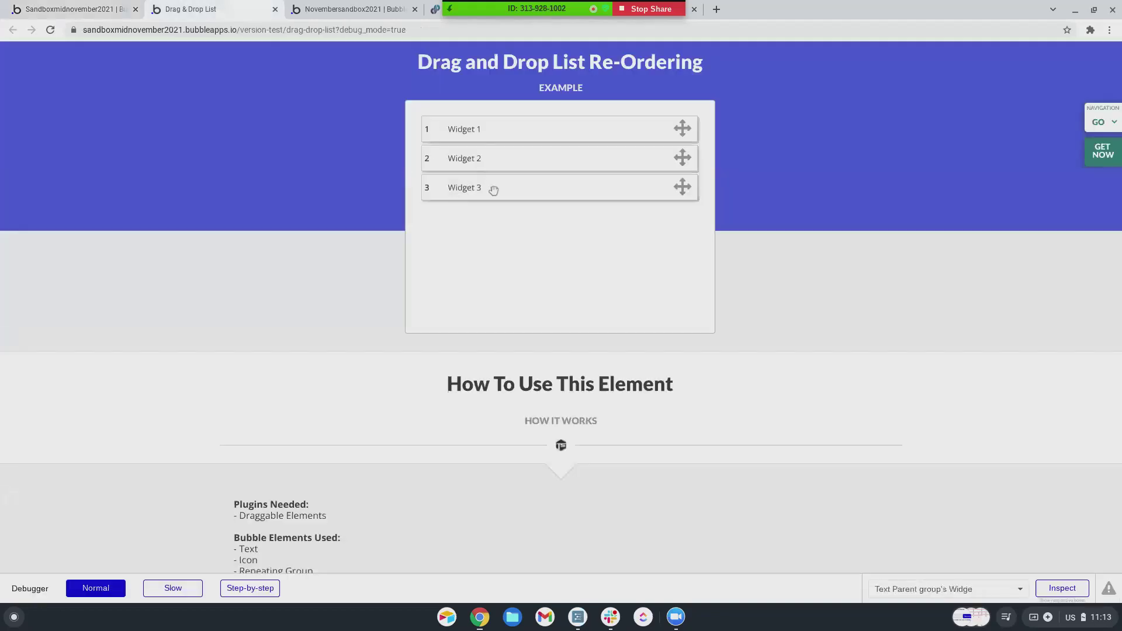
{"action": "left_click_drag", "start_coordinate": [494, 190], "coordinate": [498, 143]}
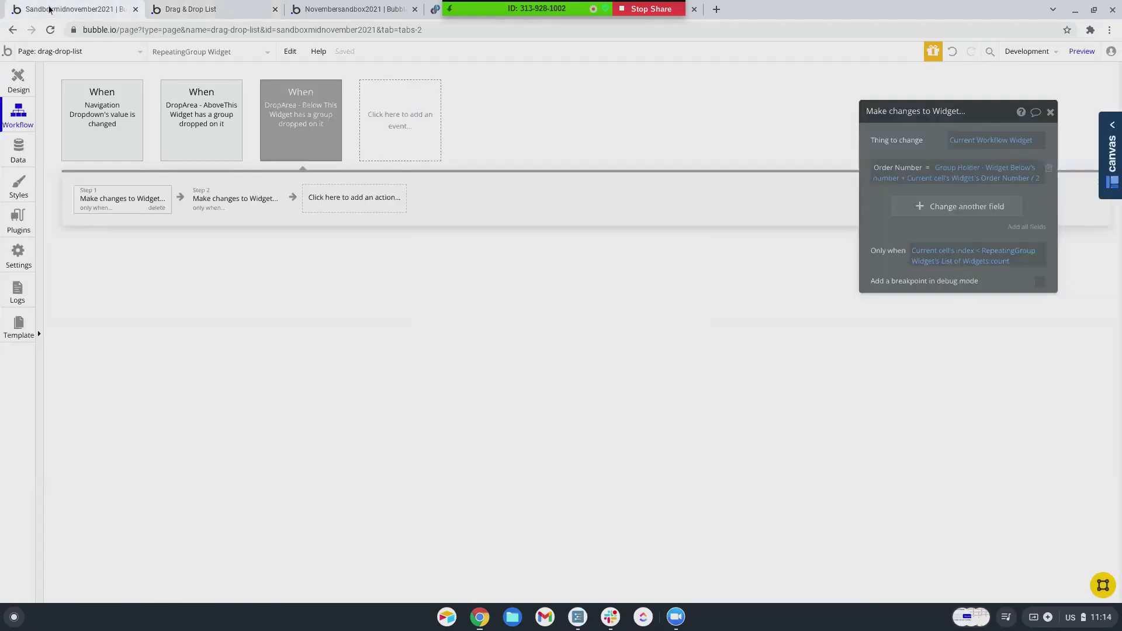
{"action": "left_click", "coordinate": [51, 10]}
- Refresh the App data to confirm Widget 3's Order Number is 1.5, then go back to Workflows
{"action": "left_click", "coordinate": [19, 151]}
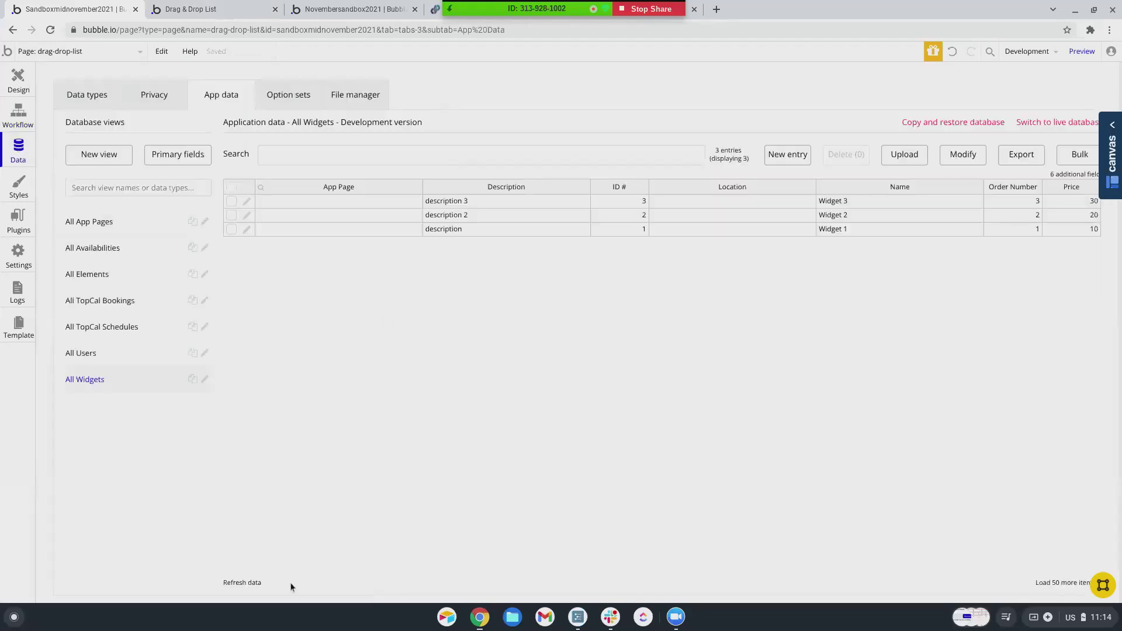
{"action": "left_click", "coordinate": [256, 586]}
{"action": "left_click", "coordinate": [19, 116]}
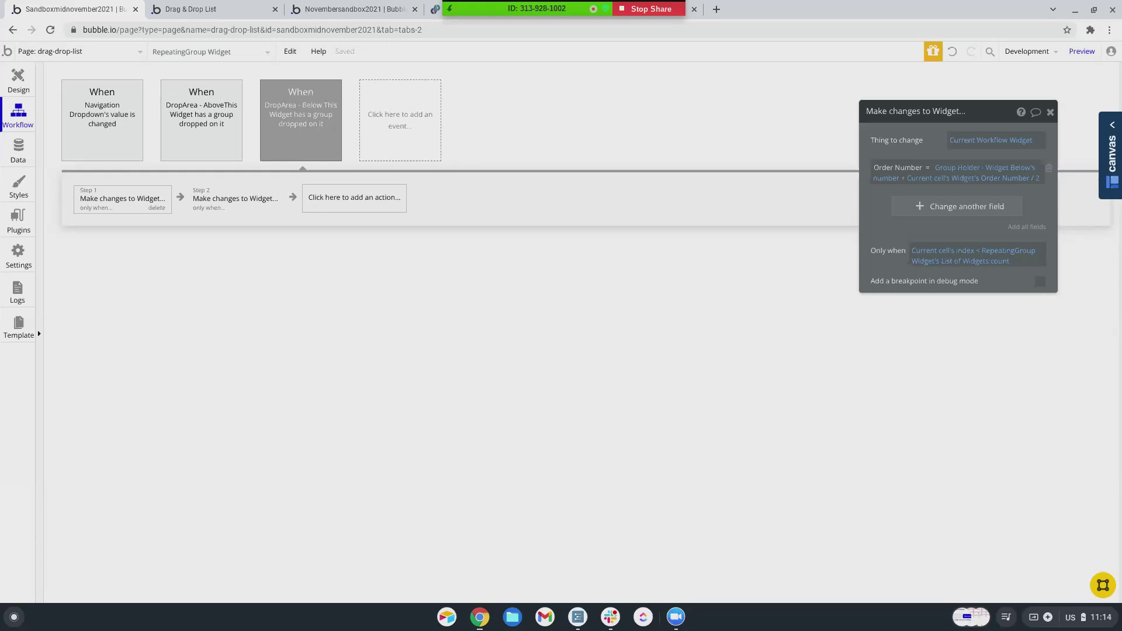
- Review the installed plugins, then open a new browser tab
{"action": "left_click", "coordinate": [24, 228]}
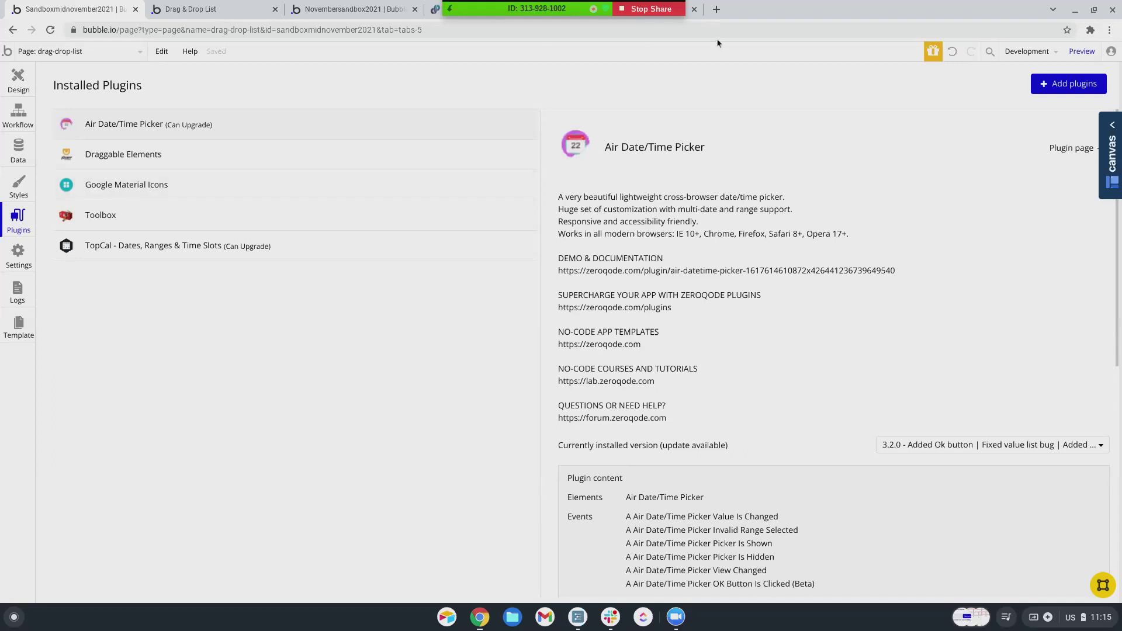
{"action": "left_click", "coordinate": [718, 12]}
- Go to facebook.com, open the Bubble.io (Pro NoCoders) group, and scroll to the invite-only post
{"action": "type", "text": "face"}
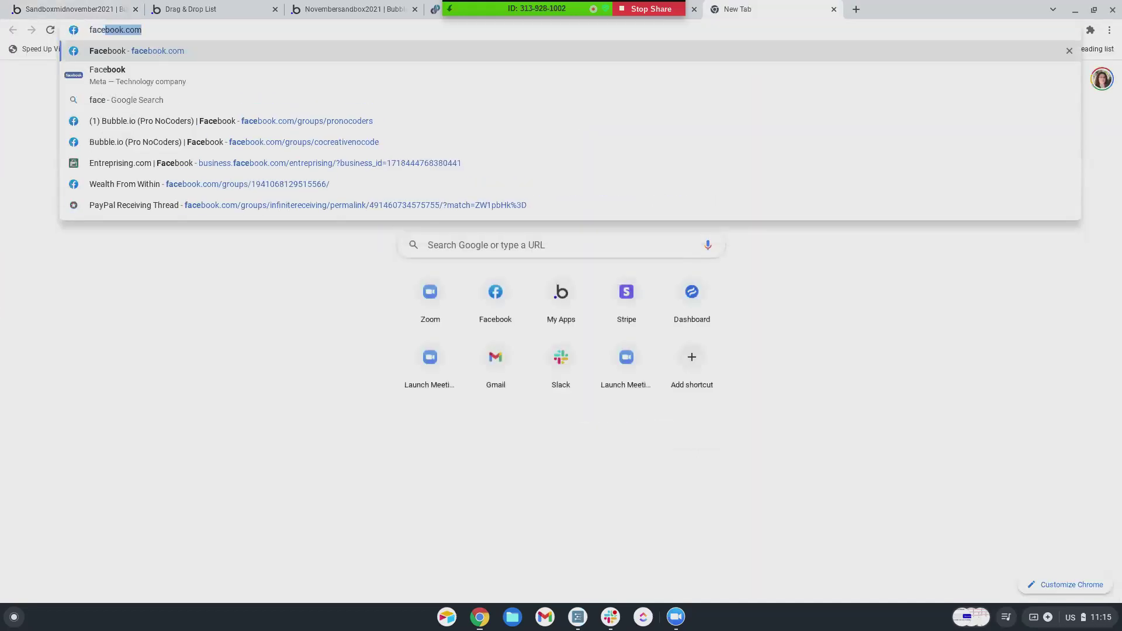
{"action": "key", "text": "Return"}
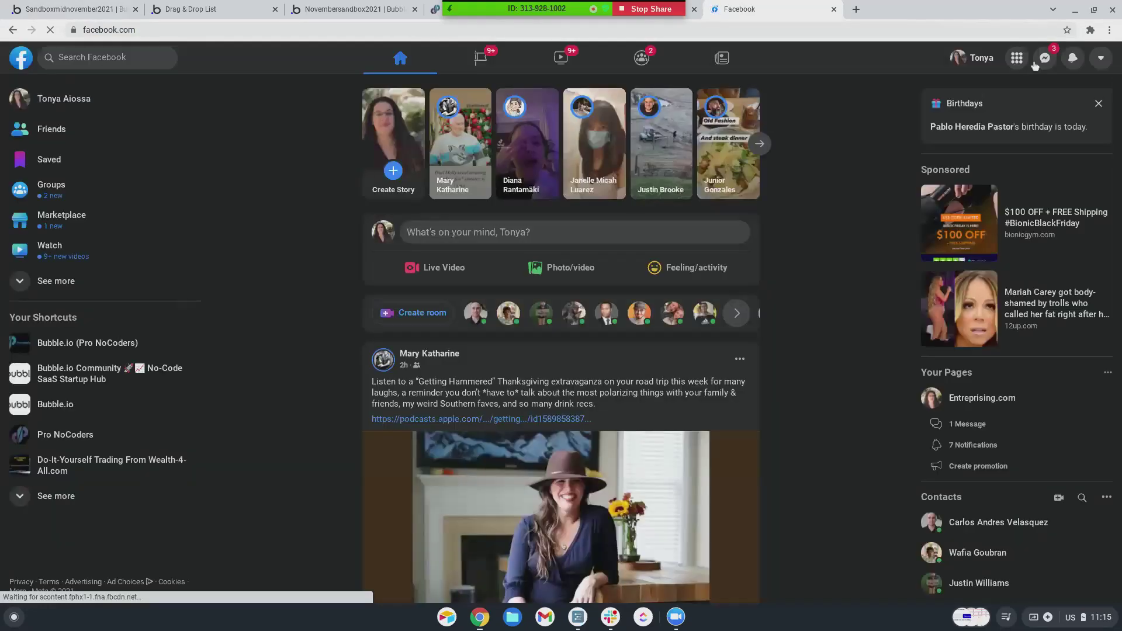
{"action": "left_click", "coordinate": [70, 58]}
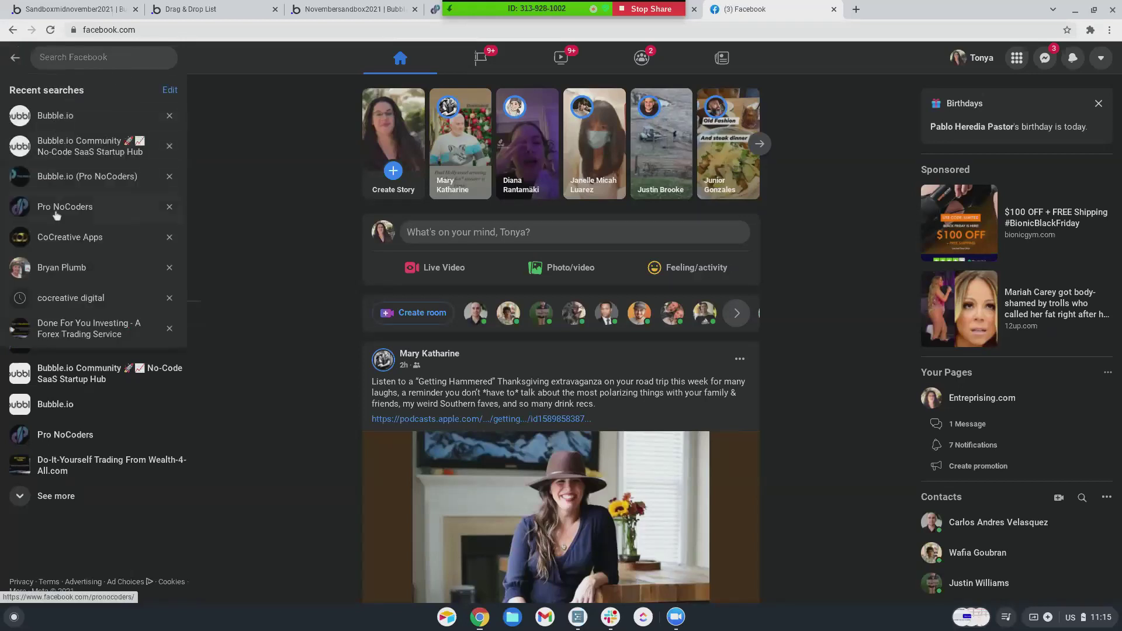
{"action": "left_click", "coordinate": [73, 178]}
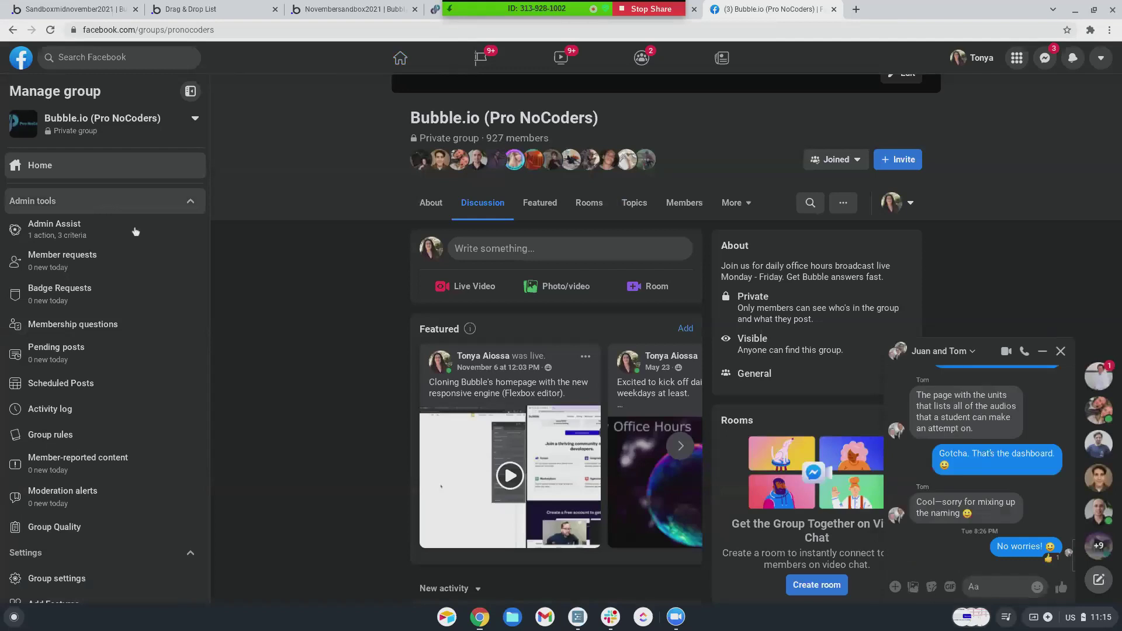
{"action": "scroll", "coordinate": [454, 283], "scroll_direction": "down", "scroll_amount": 1}
{"action": "scroll", "coordinate": [454, 280], "scroll_direction": "down", "scroll_amount": 9}
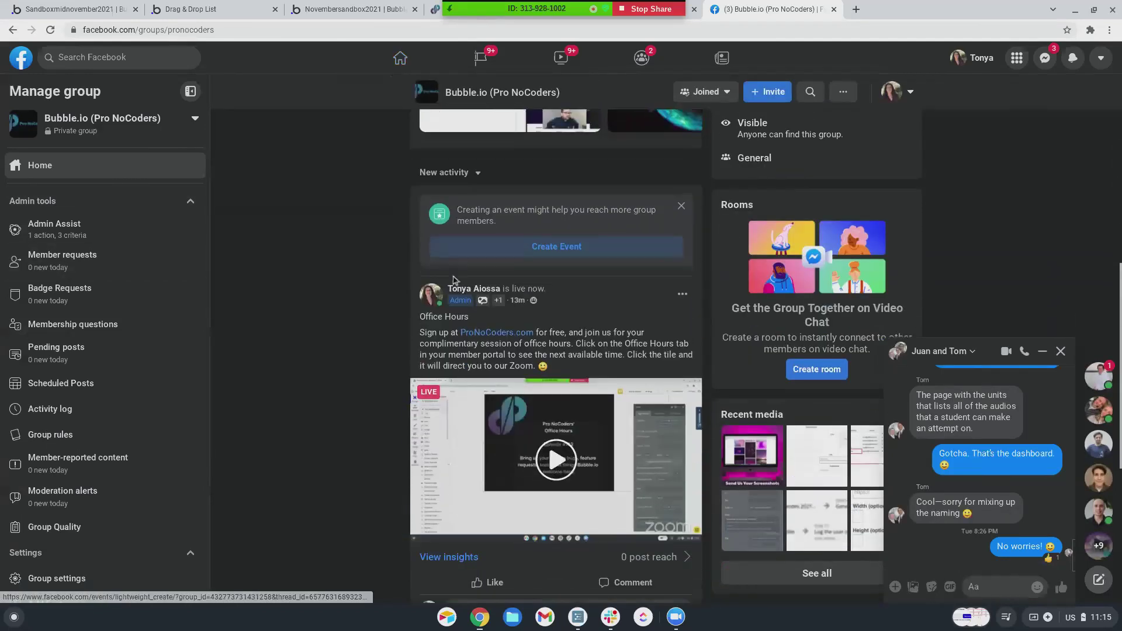
{"action": "scroll", "coordinate": [453, 275], "scroll_direction": "down", "scroll_amount": 5}
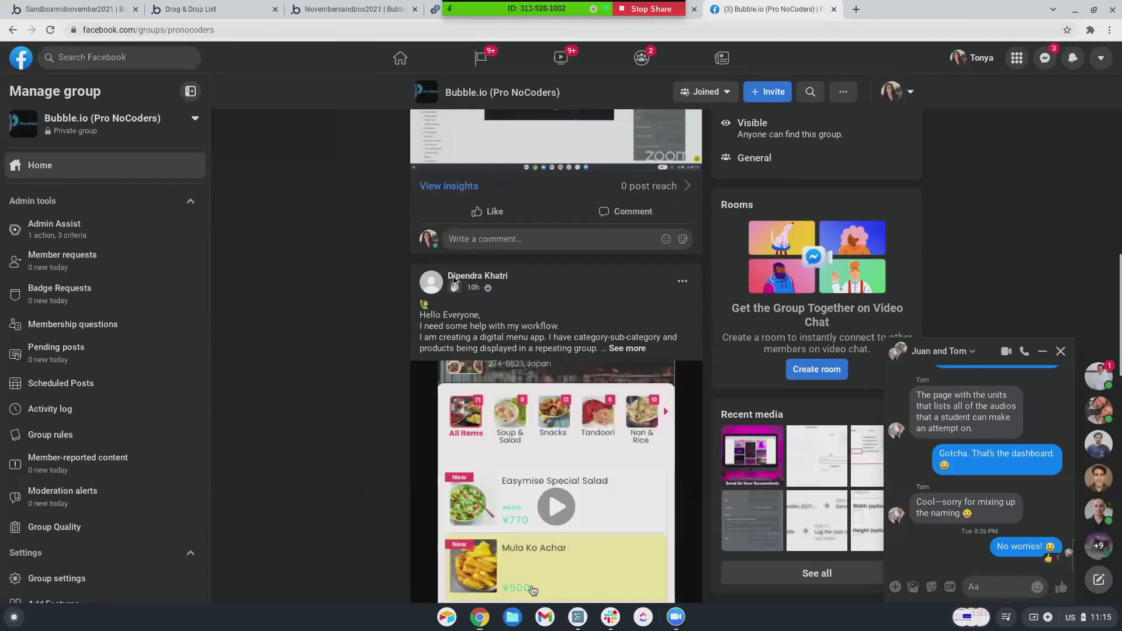
{"action": "scroll", "coordinate": [454, 281], "scroll_direction": "down", "scroll_amount": 12}
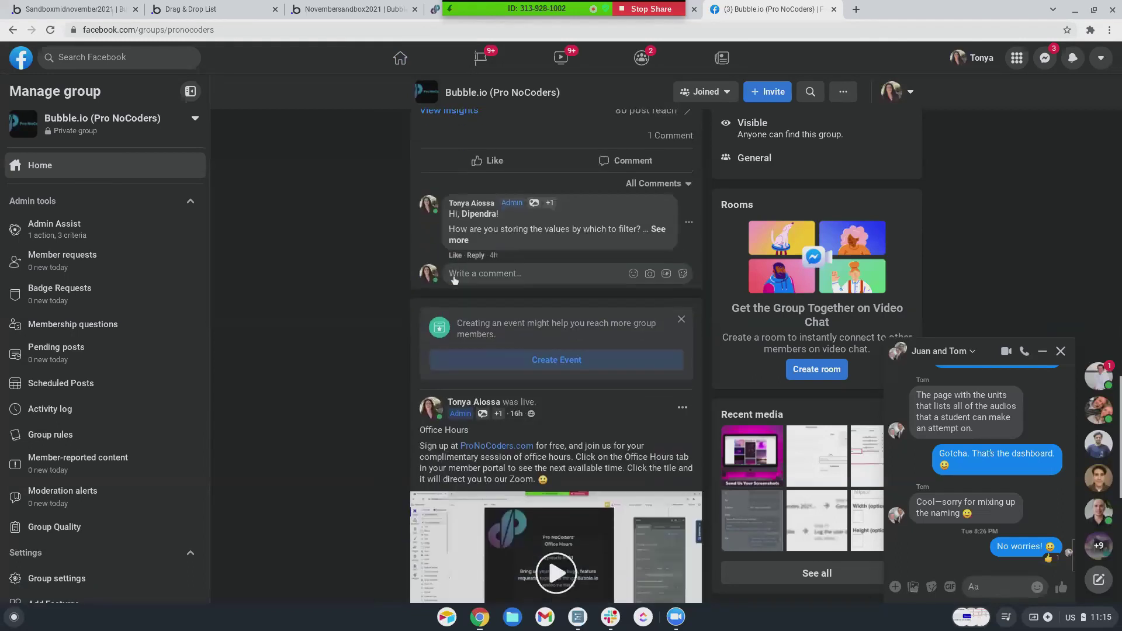
{"action": "scroll", "coordinate": [457, 284], "scroll_direction": "down", "scroll_amount": 5}
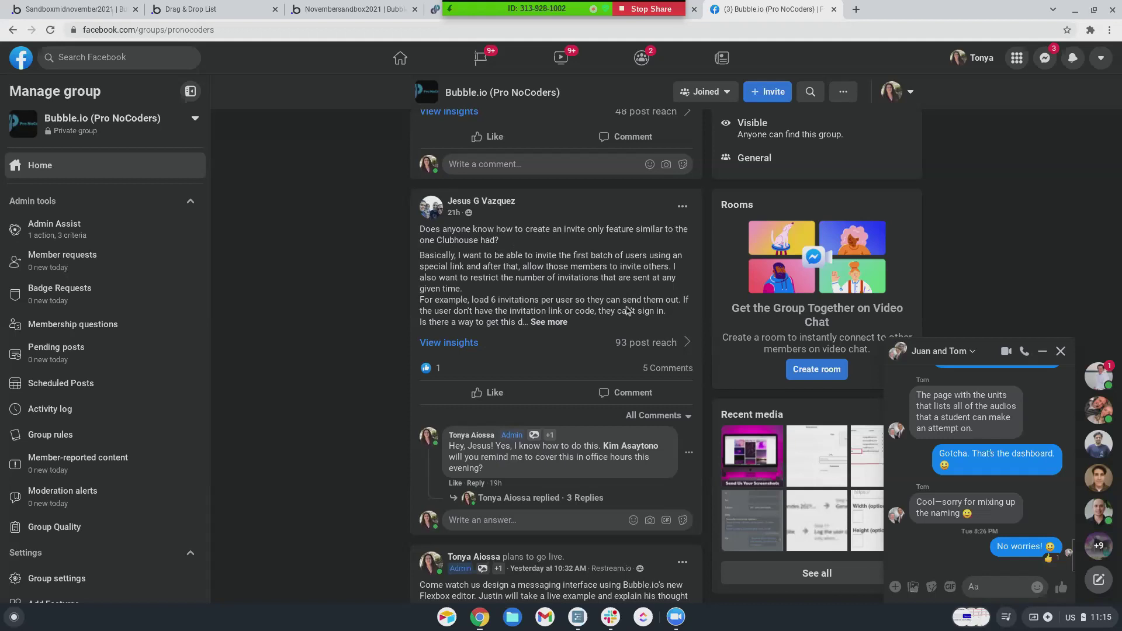
{"action": "left_click", "coordinate": [656, 369]}
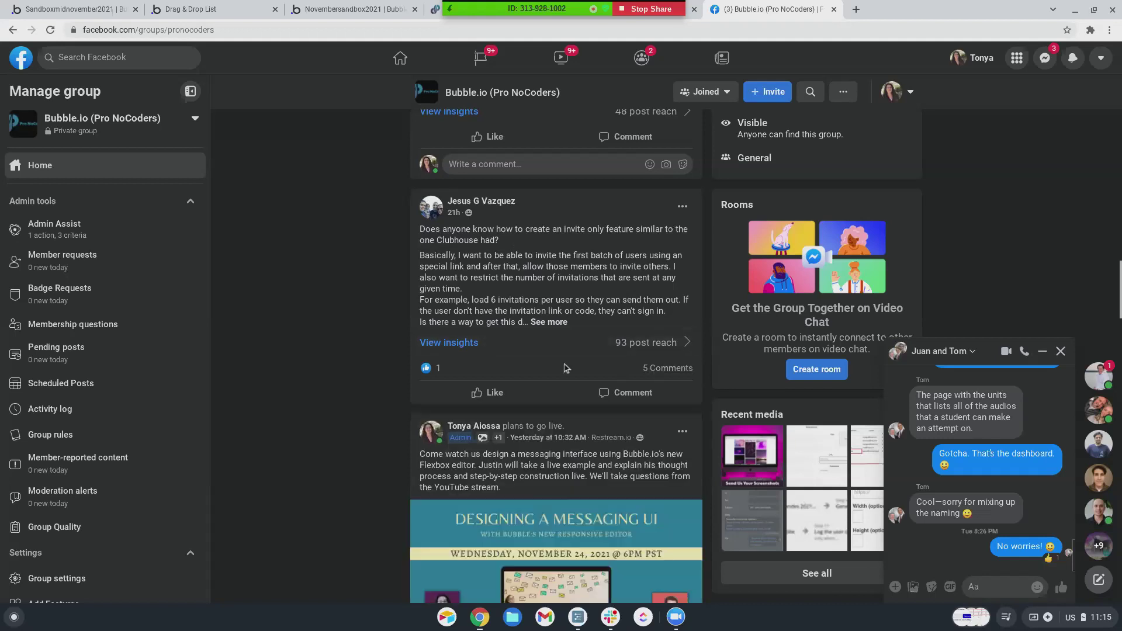
{"action": "left_click", "coordinate": [659, 368]}
{"action": "scroll", "coordinate": [534, 412], "scroll_direction": "down", "scroll_amount": 1}
{"action": "left_click", "coordinate": [515, 461]}
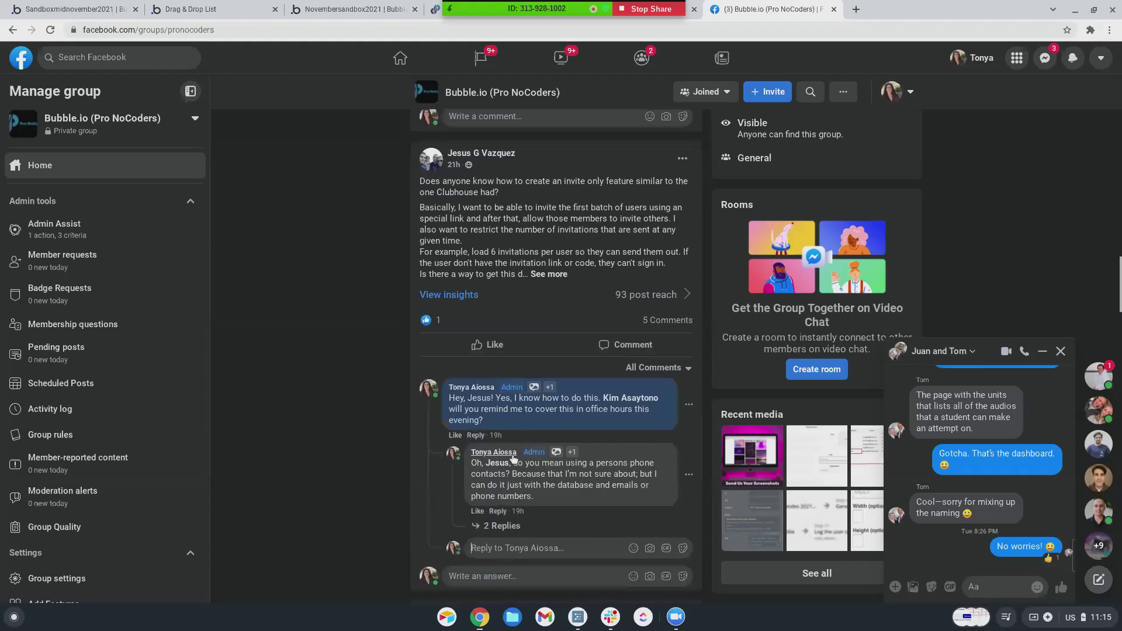
{"action": "scroll", "coordinate": [512, 456], "scroll_direction": "down", "scroll_amount": 2}
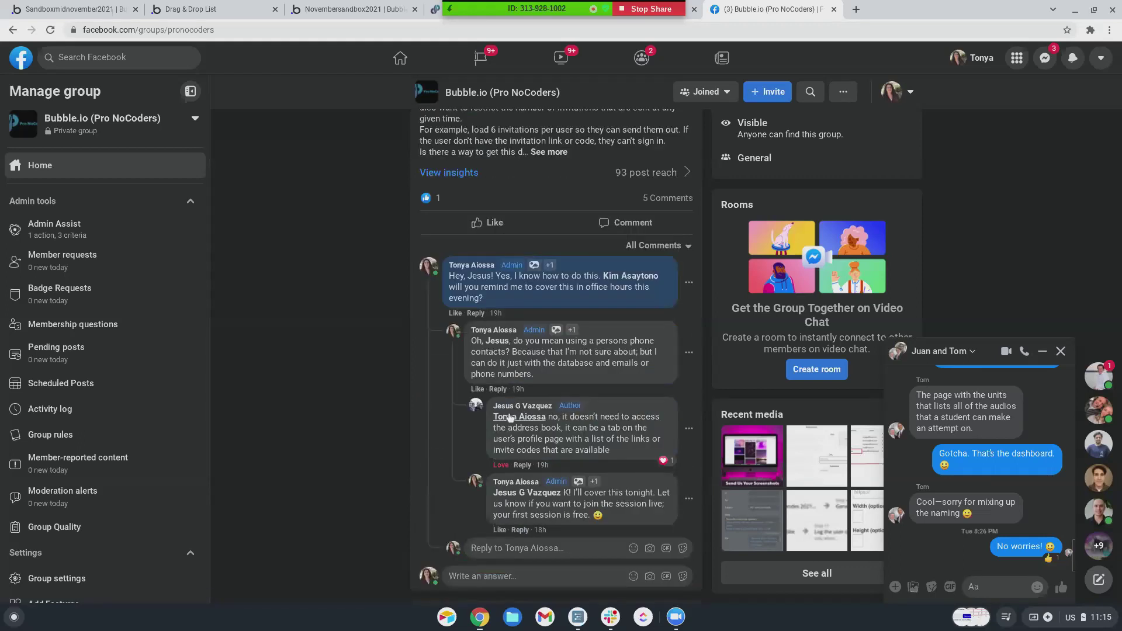
{"action": "mouse_move", "coordinate": [502, 416]}
{"action": "scroll", "coordinate": [345, 336], "scroll_direction": "up", "scroll_amount": 3}
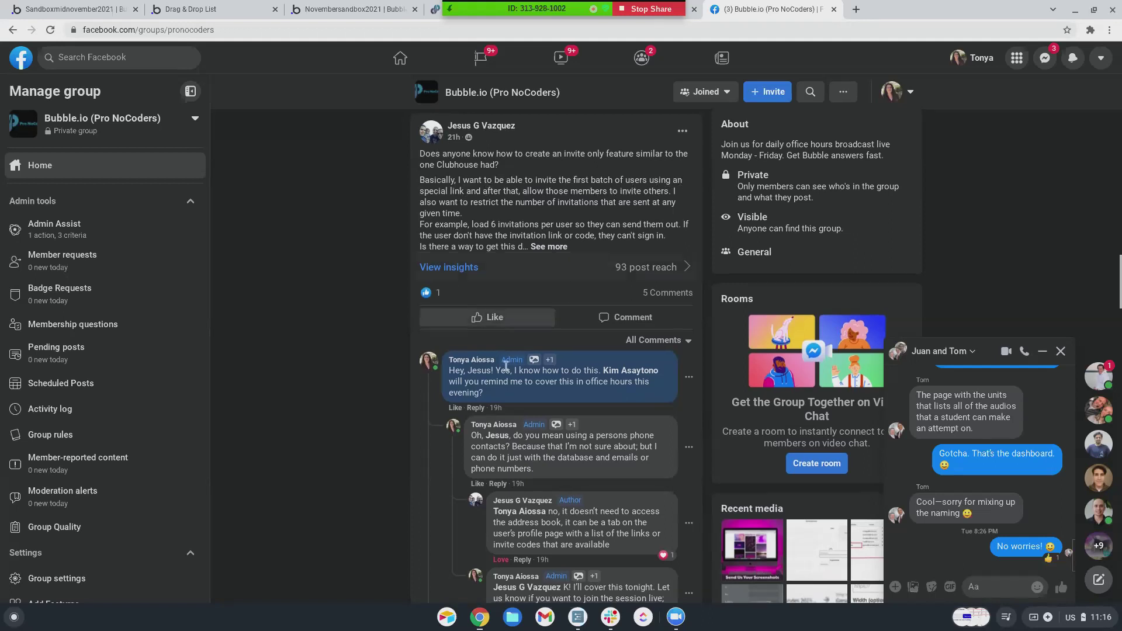
{"action": "scroll", "coordinate": [491, 318], "scroll_direction": "down", "scroll_amount": 2}
{"action": "scroll", "coordinate": [506, 371], "scroll_direction": "down", "scroll_amount": 2}
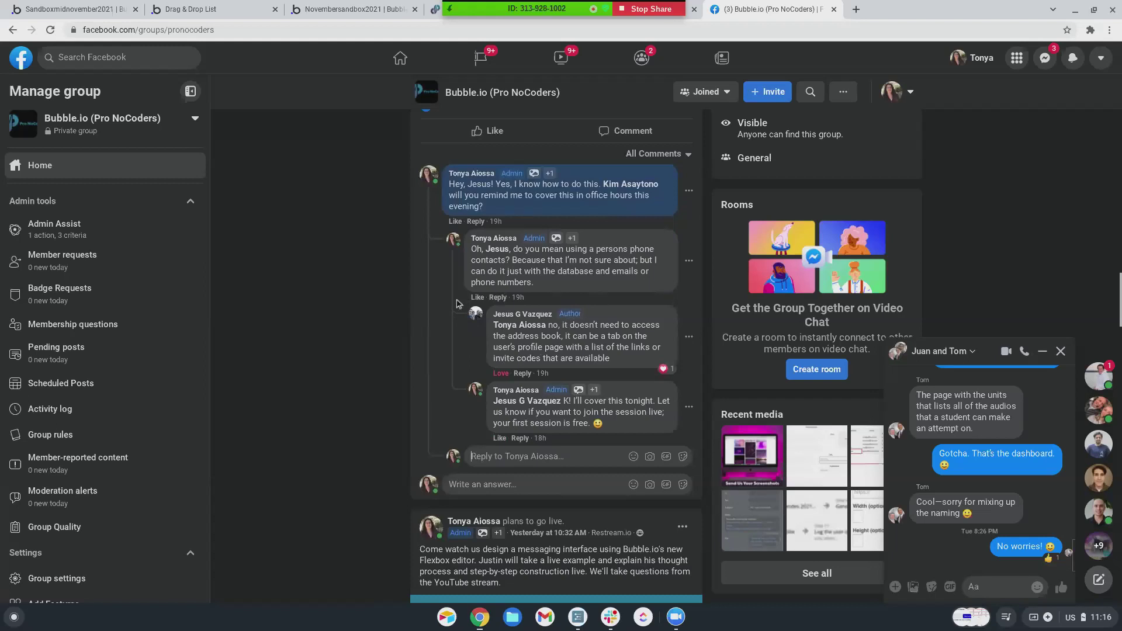
{"action": "scroll", "coordinate": [488, 401], "scroll_direction": "down", "scroll_amount": 1}
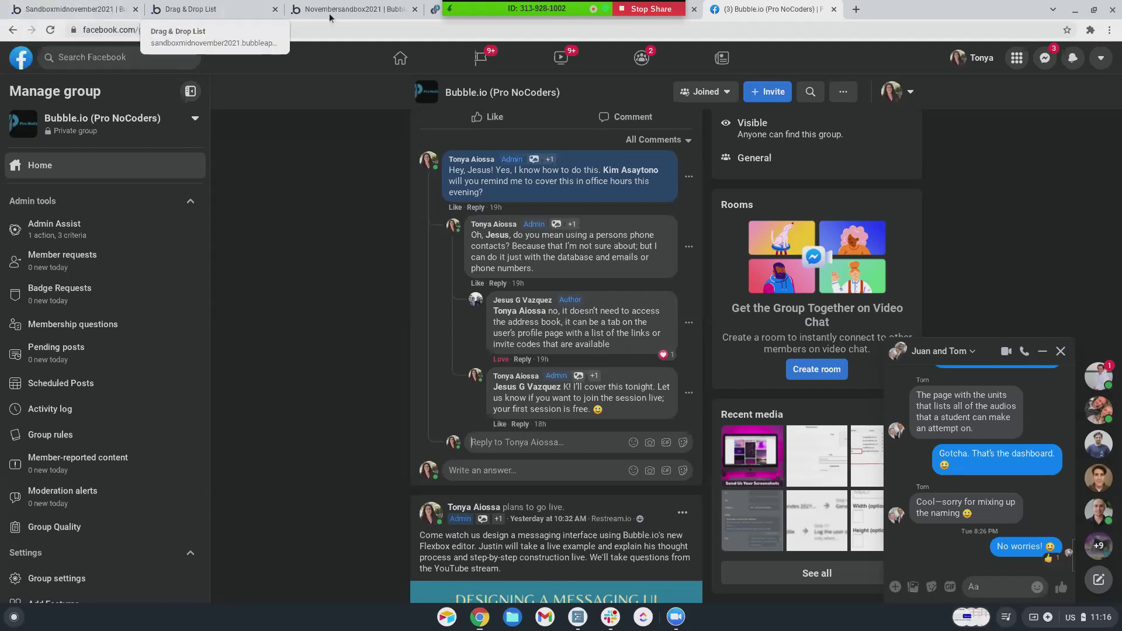
- Move the Bubble editor tab to the front and close two unneeded browser tabs
{"action": "left_click_drag", "start_coordinate": [333, 14], "coordinate": [58, 14]}
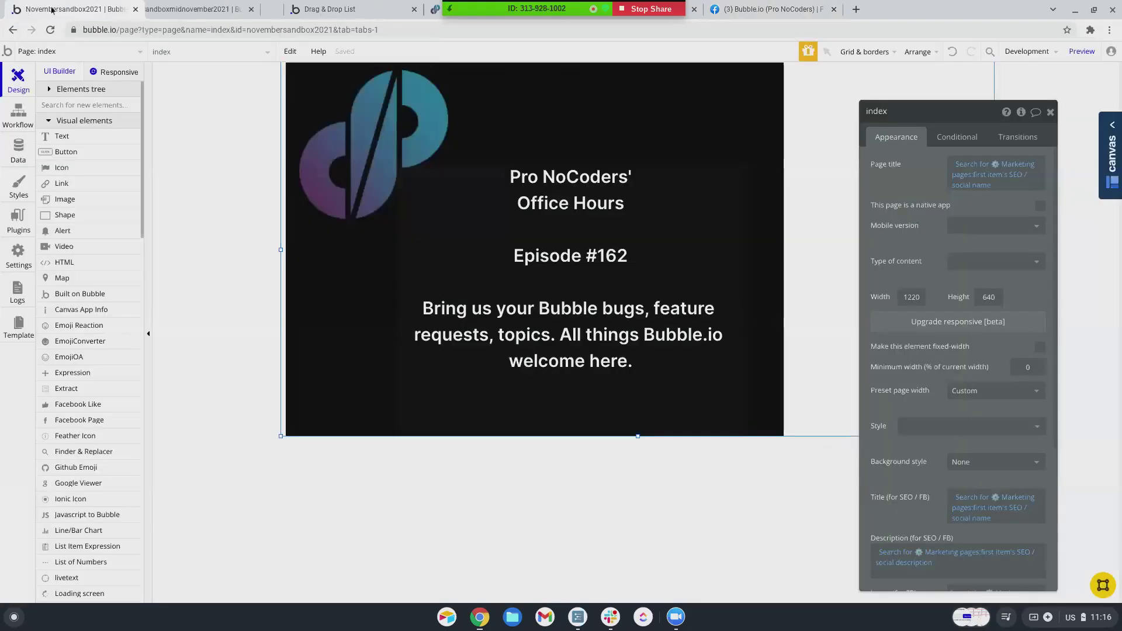
{"action": "left_click", "coordinate": [277, 10]}
{"action": "left_click", "coordinate": [277, 10]}
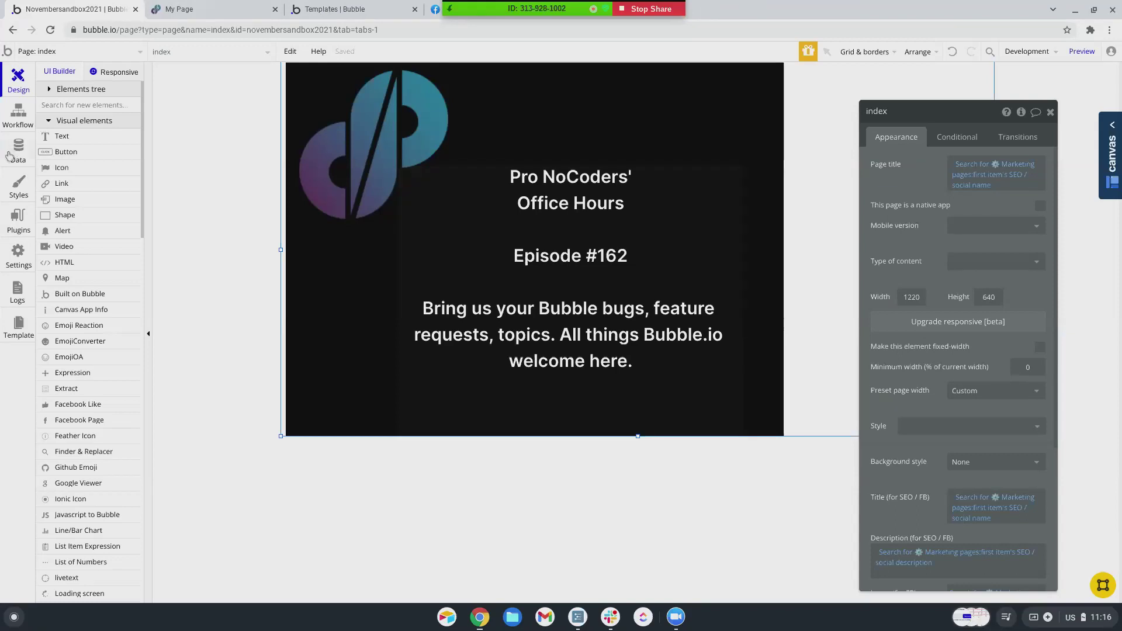
- Create a new data type named Invitation under Data > Data types
{"action": "left_click", "coordinate": [19, 154]}
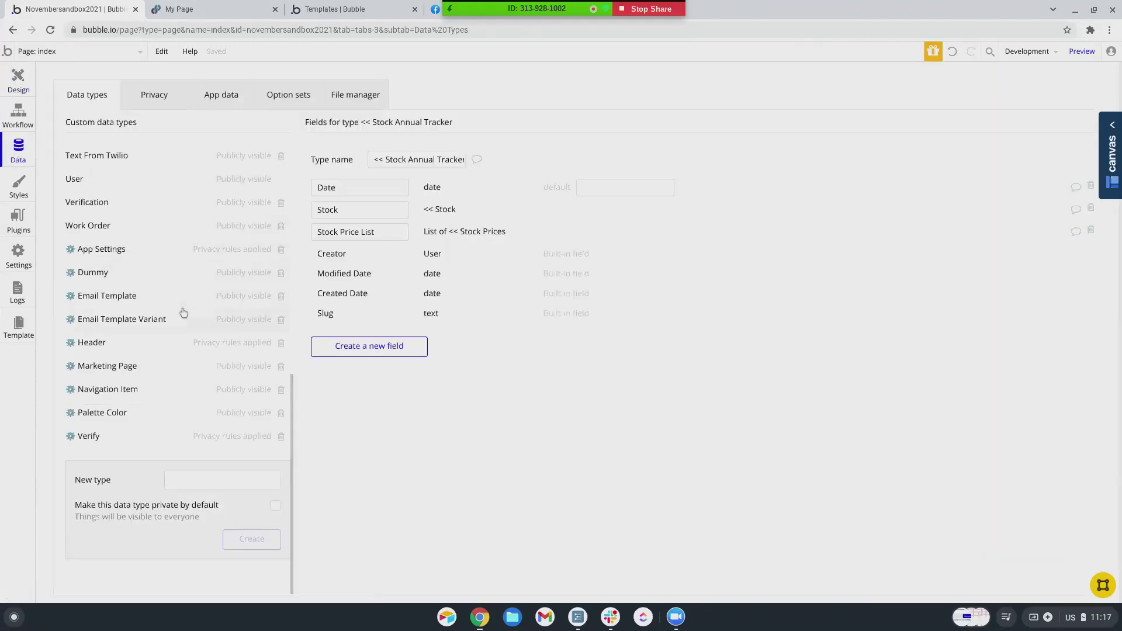
{"action": "left_click", "coordinate": [195, 478]}
{"action": "type", "text": "Invitation"}
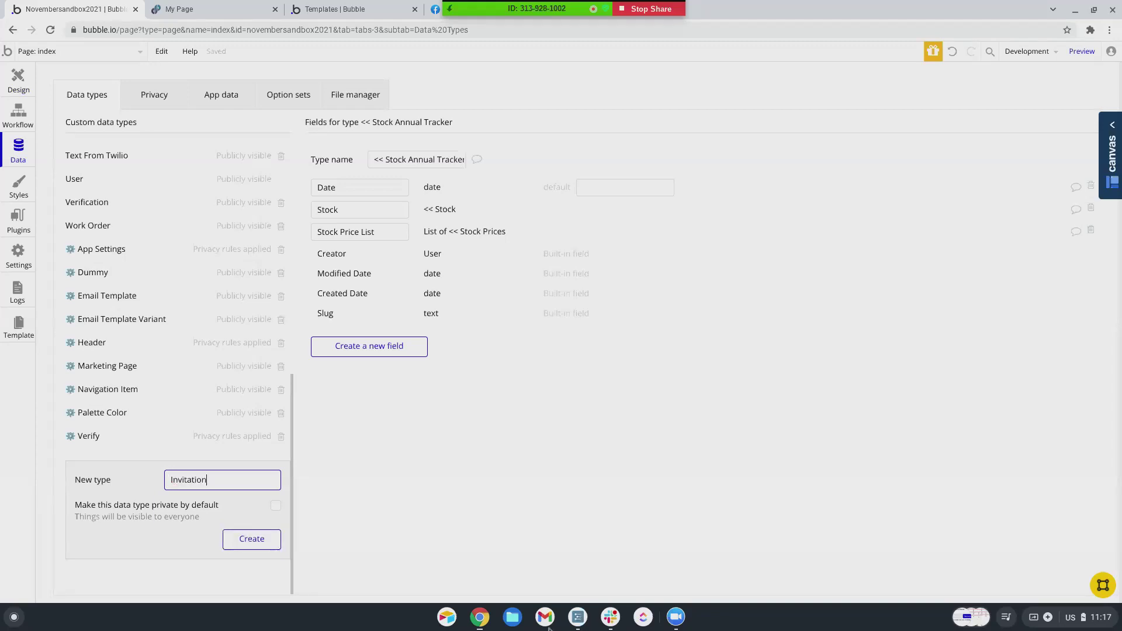
{"action": "left_click", "coordinate": [263, 552]}
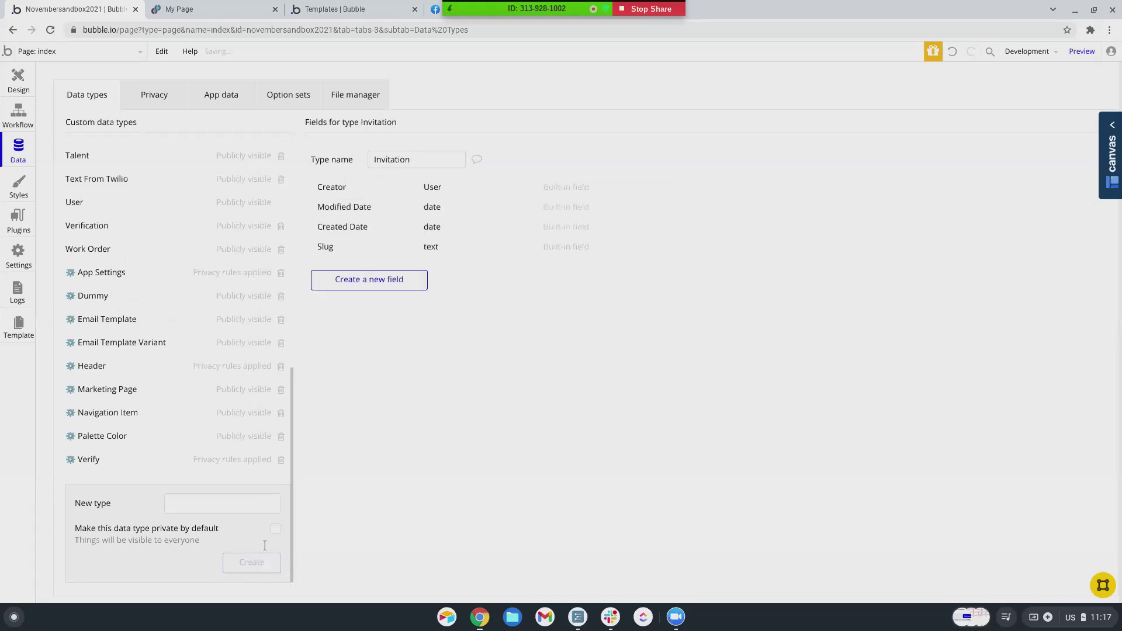
{"action": "left_click", "coordinate": [394, 280]}
- Add an Owner field of type User to the Invitation data type
{"action": "type", "text": "Owner"}
{"action": "left_click", "coordinate": [591, 155]}
{"action": "scroll", "coordinate": [594, 279], "scroll_direction": "down", "scroll_amount": 1}
{"action": "left_click", "coordinate": [570, 293]}
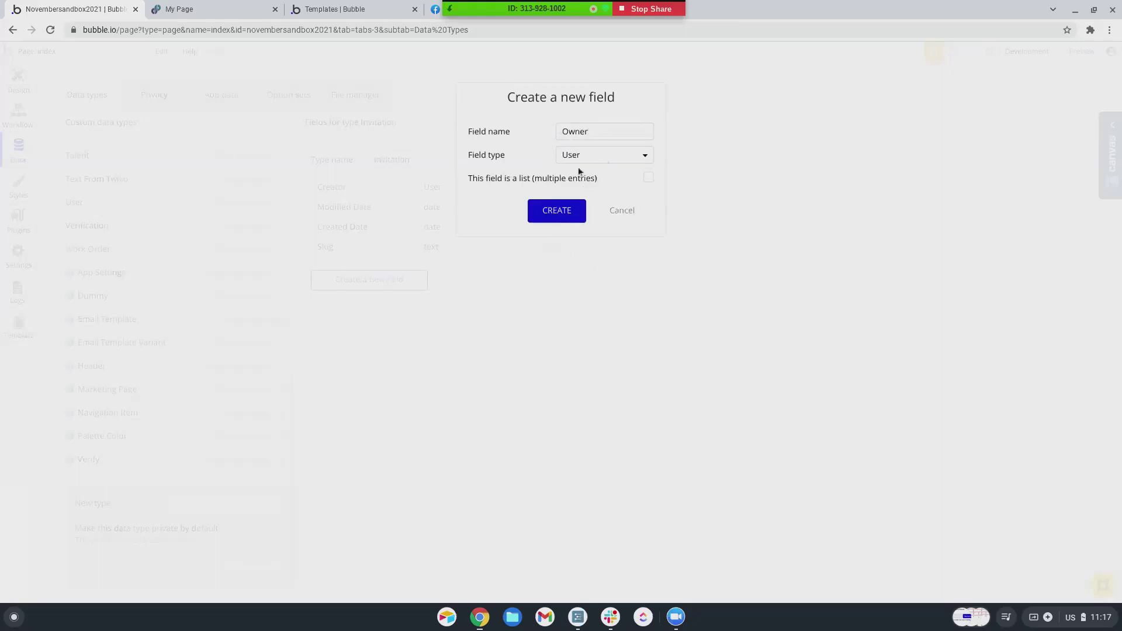
{"action": "left_click", "coordinate": [538, 205]}
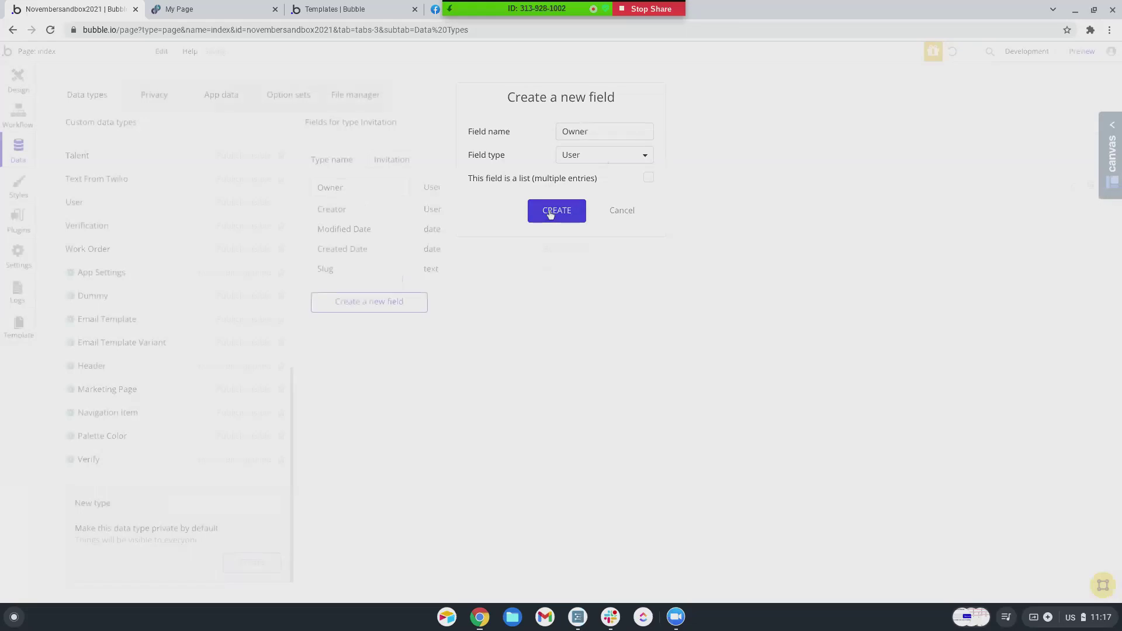
- Start another new field, then switch to the Facebook group post
{"action": "left_click", "coordinate": [363, 304]}
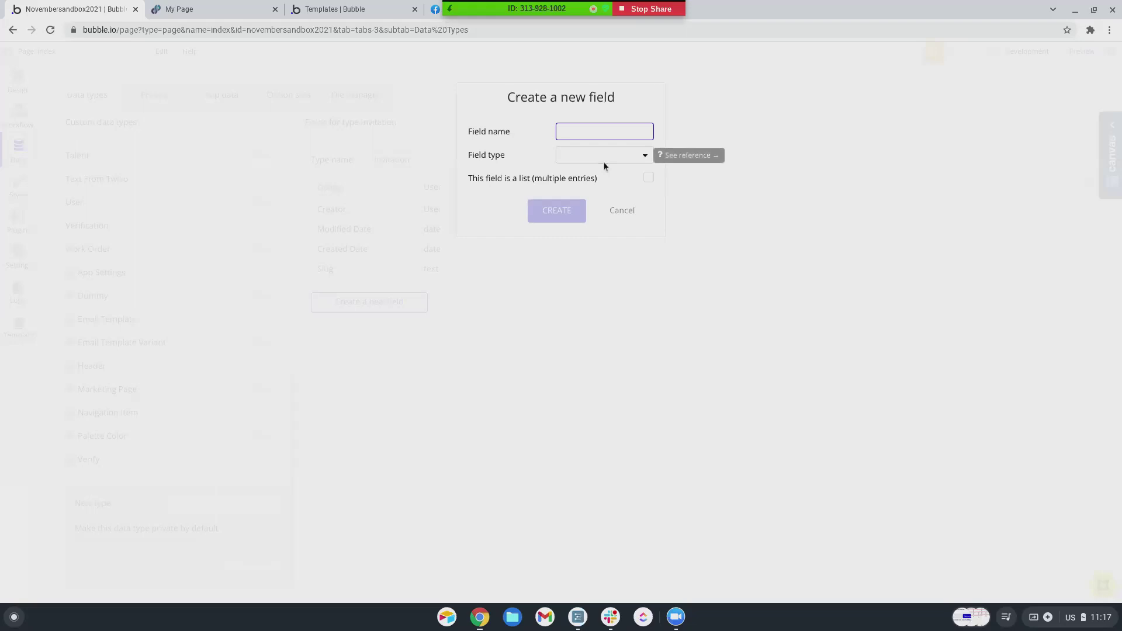
{"action": "left_click", "coordinate": [436, 8]}
{"action": "scroll", "coordinate": [508, 206], "scroll_direction": "up", "scroll_amount": 4}
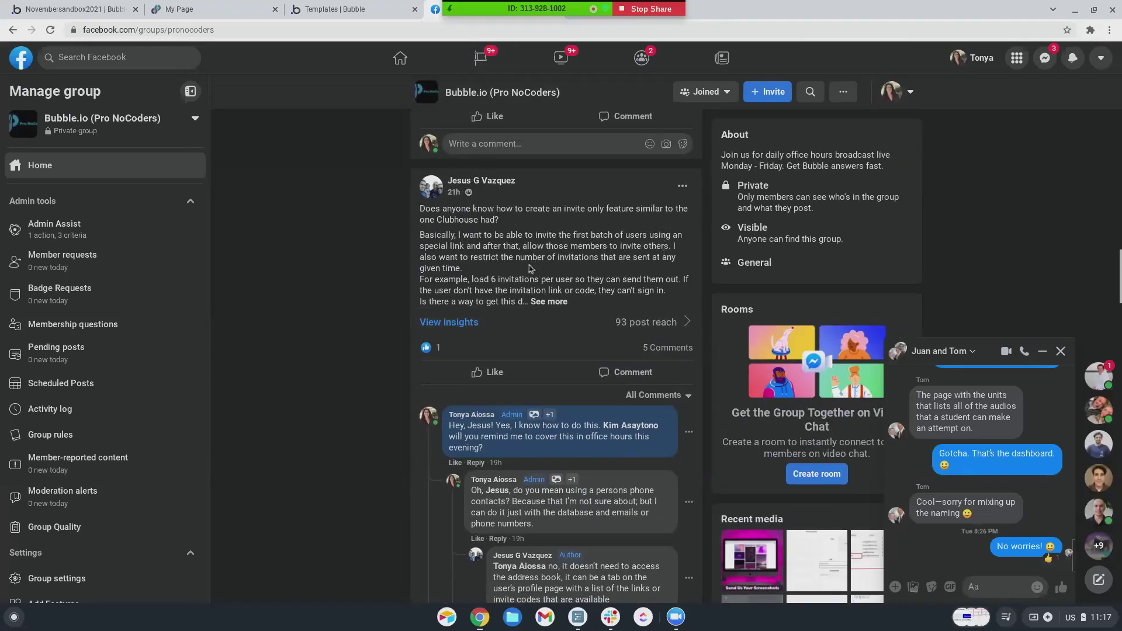
- Highlight the invitation-limit sentence, expand the full post with See more, then return to Bubble
{"action": "left_click_drag", "start_coordinate": [484, 274], "coordinate": [489, 256]}
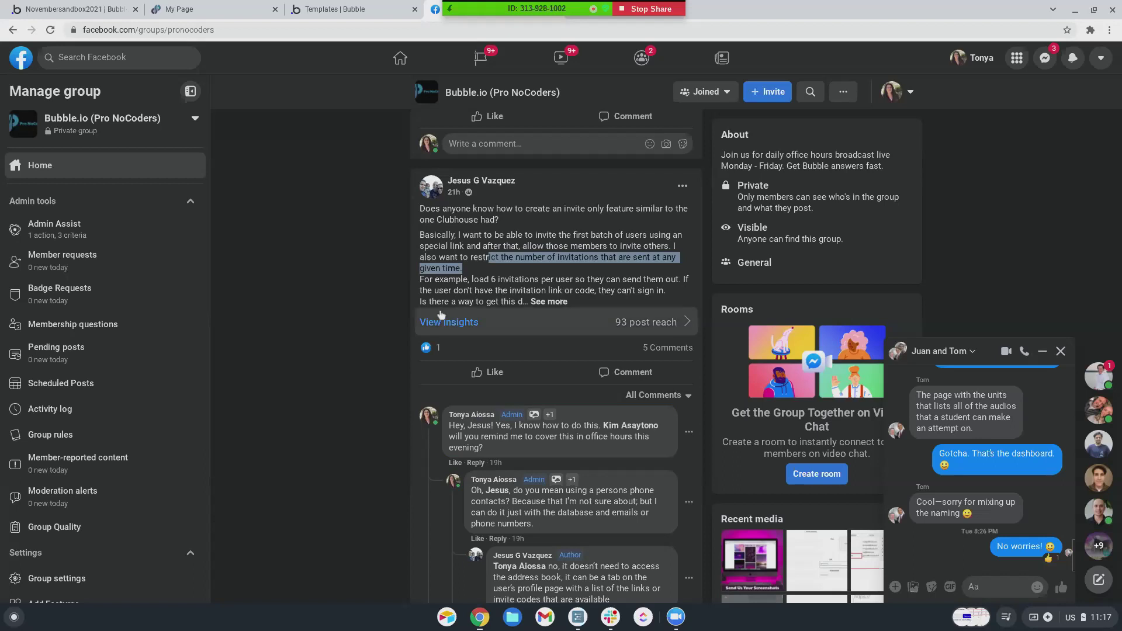
{"action": "left_click", "coordinate": [548, 302]}
{"action": "scroll", "coordinate": [541, 320], "scroll_direction": "down", "scroll_amount": 4}
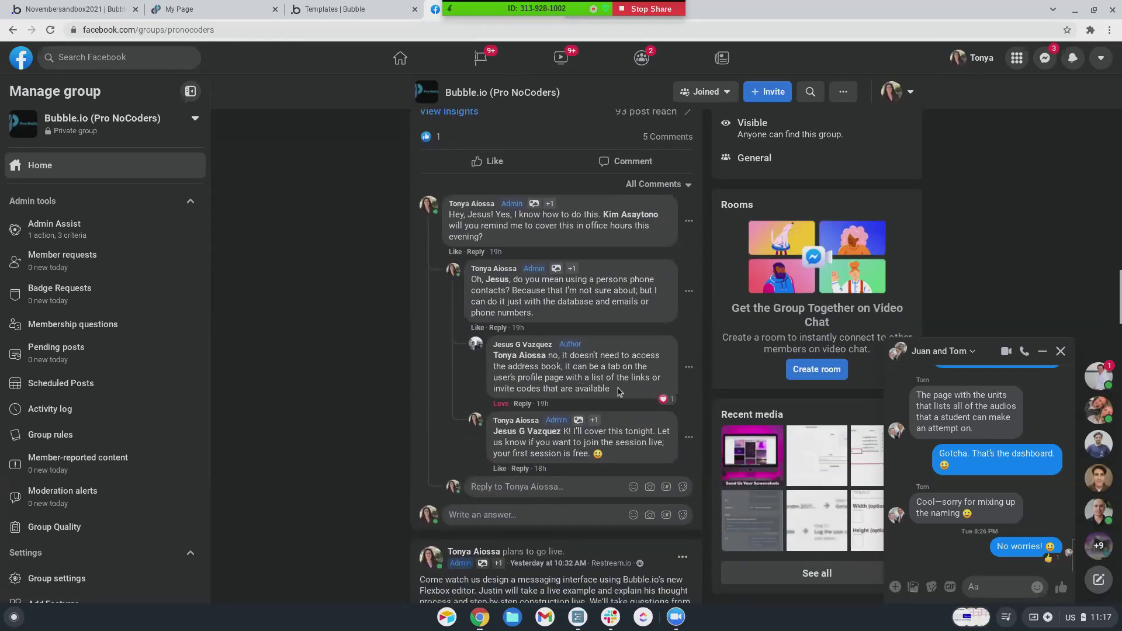
{"action": "left_click", "coordinate": [102, 16]}
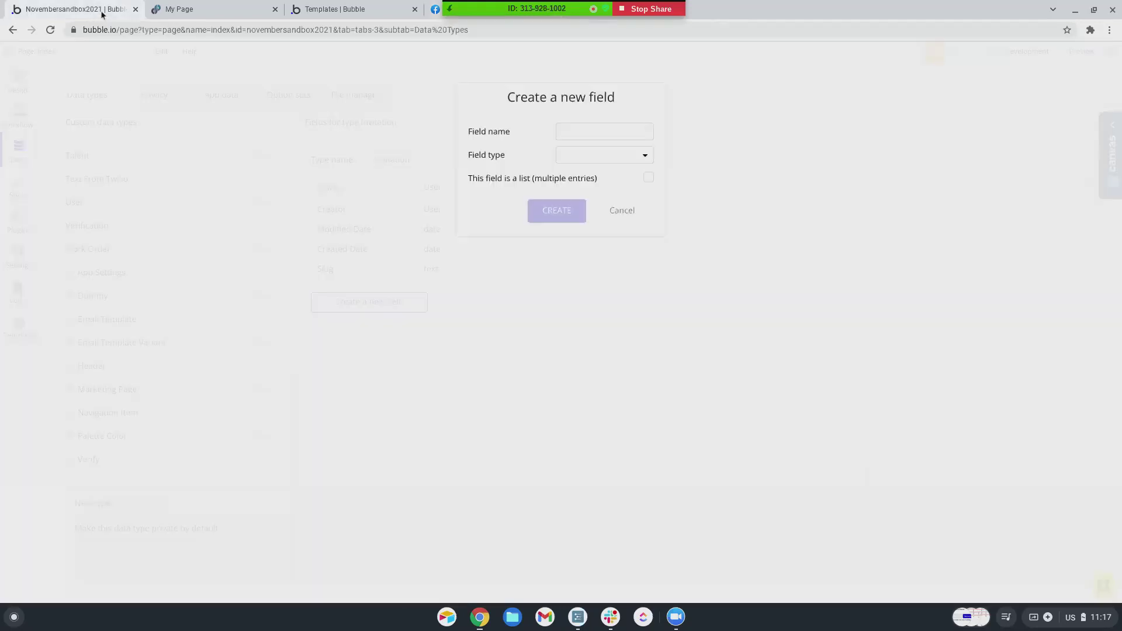
- Add an Invitation Code field of type text to Invitation
{"action": "left_click", "coordinate": [581, 130]}
{"action": "type", "text": "Invit"}
{"action": "left_click", "coordinate": [584, 155]}
{"action": "left_click", "coordinate": [576, 175]}
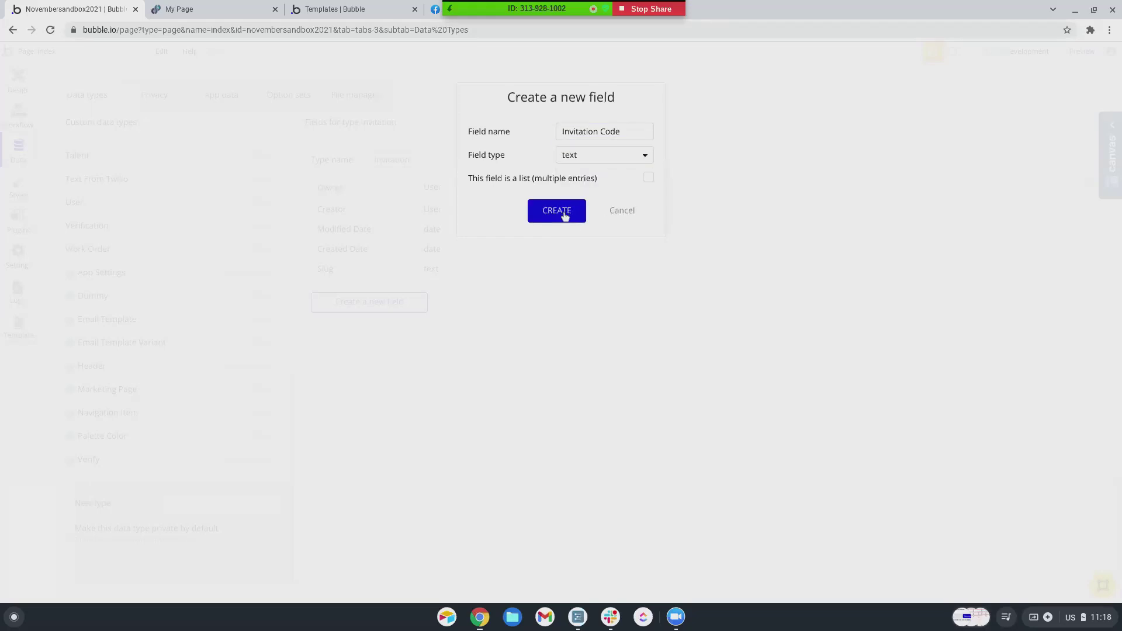
{"action": "left_click", "coordinate": [558, 212]}
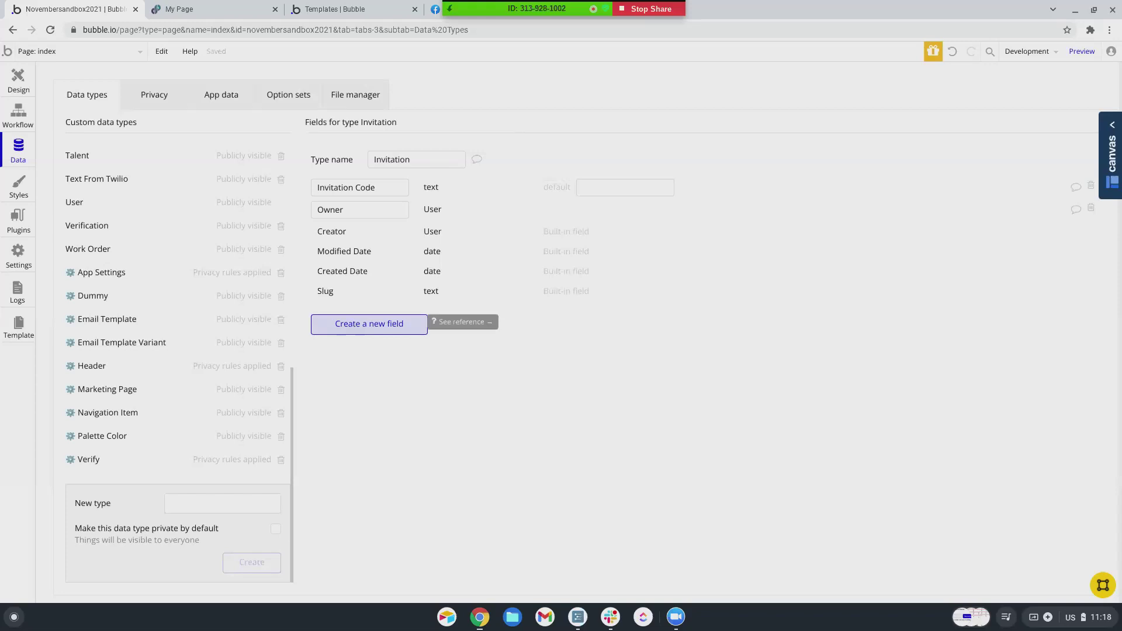
- Add a Used field of type yes / no to Invitation
{"action": "left_click", "coordinate": [369, 324]}
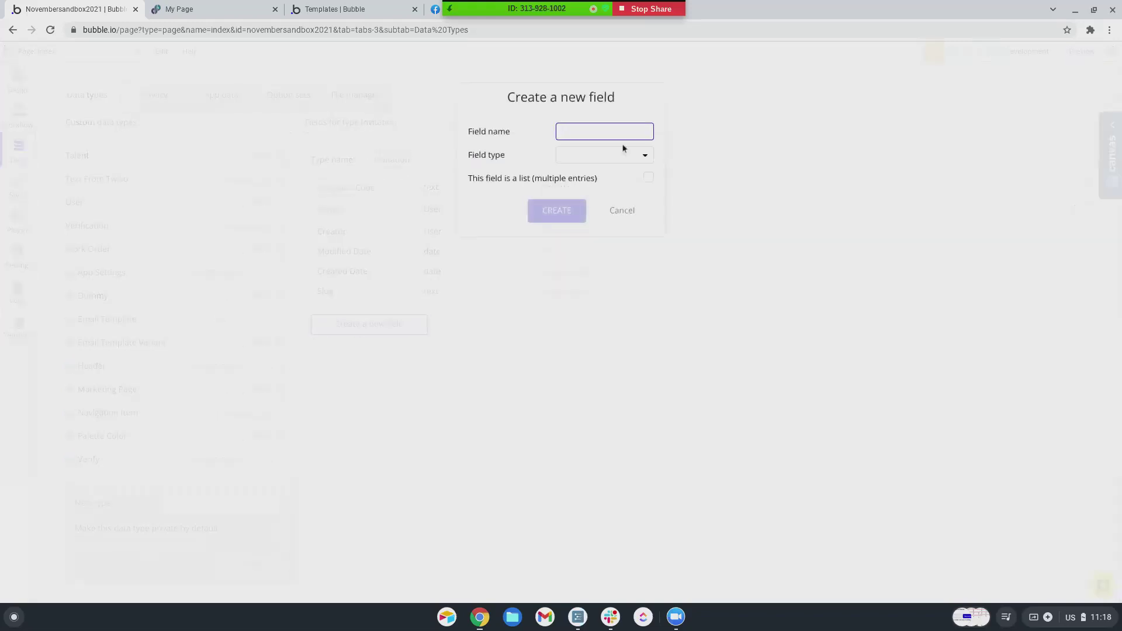
{"action": "type", "text": "U"}
{"action": "left_click", "coordinate": [588, 159]}
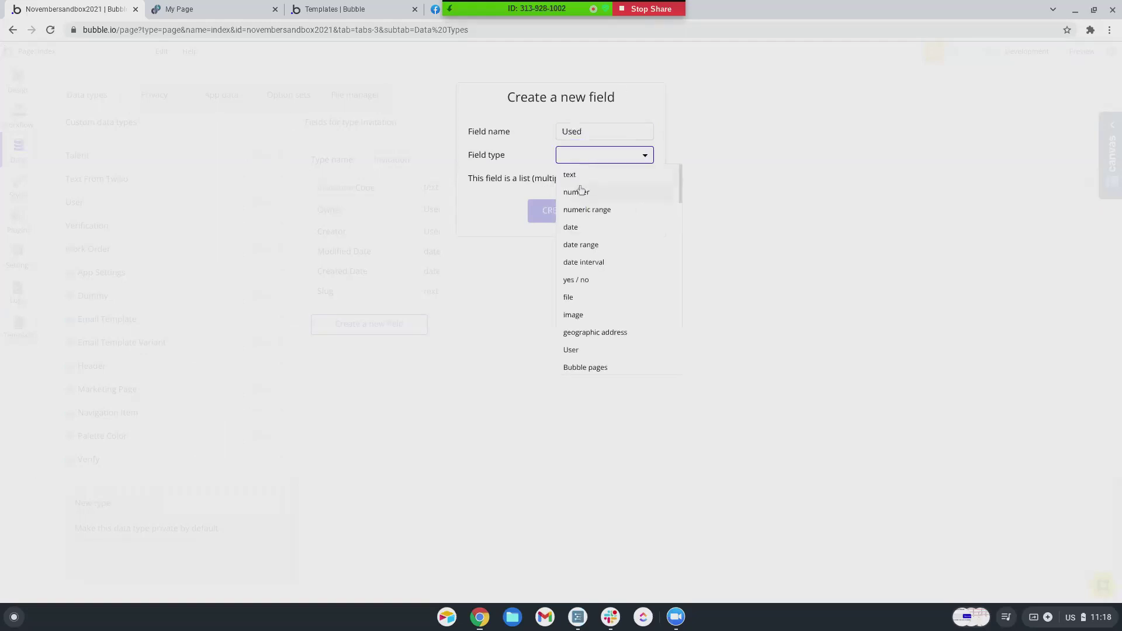
{"action": "left_click", "coordinate": [589, 281]}
{"action": "left_click", "coordinate": [569, 213]}
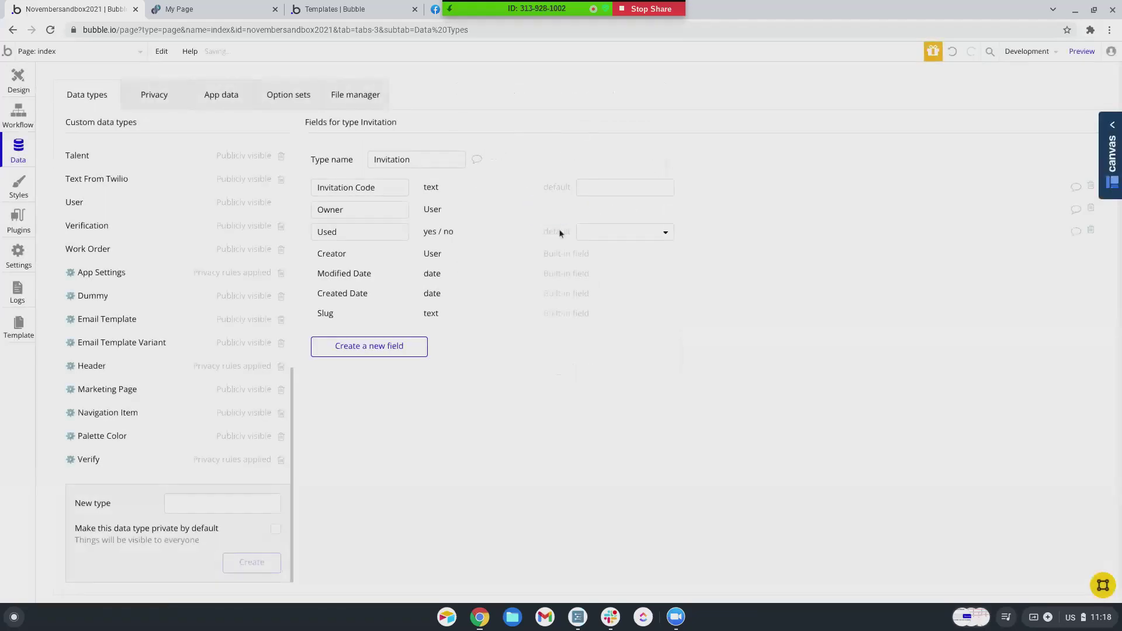
- Set the Used field's default to no and add a new blank page named invitations
{"action": "left_click", "coordinate": [633, 230]}
{"action": "left_click", "coordinate": [608, 268]}
{"action": "left_click", "coordinate": [33, 56]}
{"action": "scroll", "coordinate": [52, 284], "scroll_direction": "down", "scroll_amount": 2}
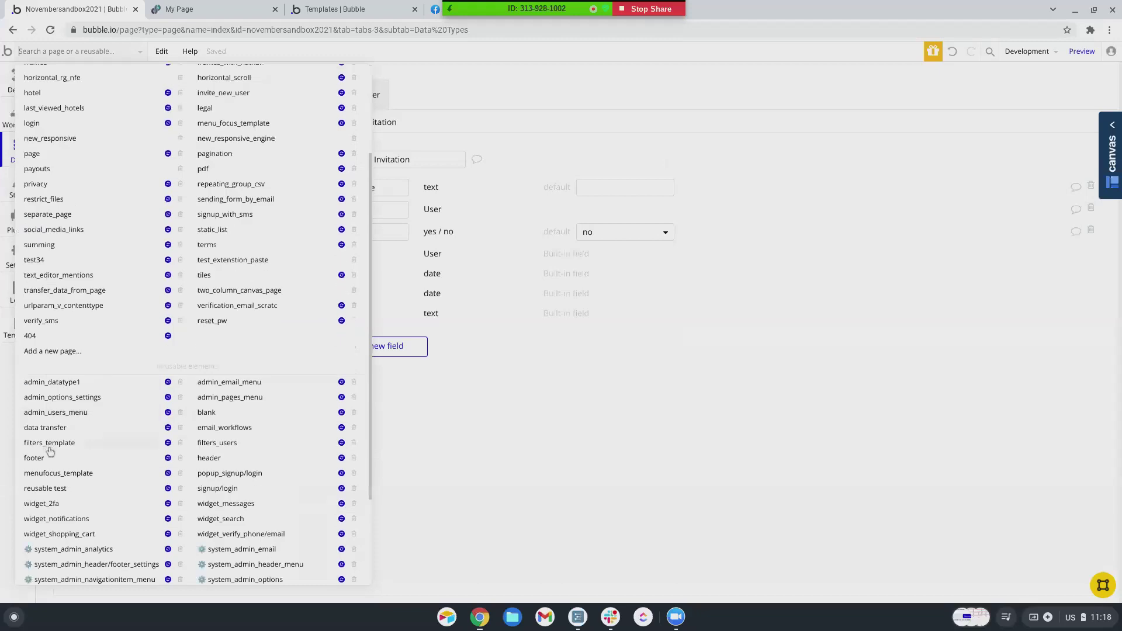
{"action": "left_click", "coordinate": [56, 352]}
{"action": "type", "text": "invitations"}
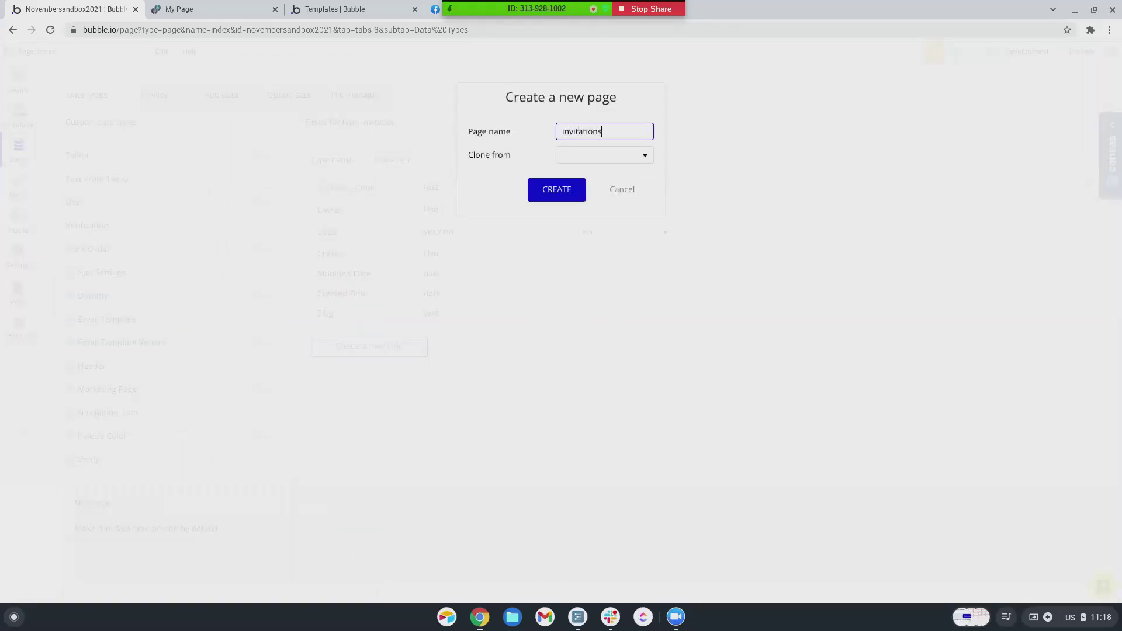
{"action": "left_click", "coordinate": [556, 190]}
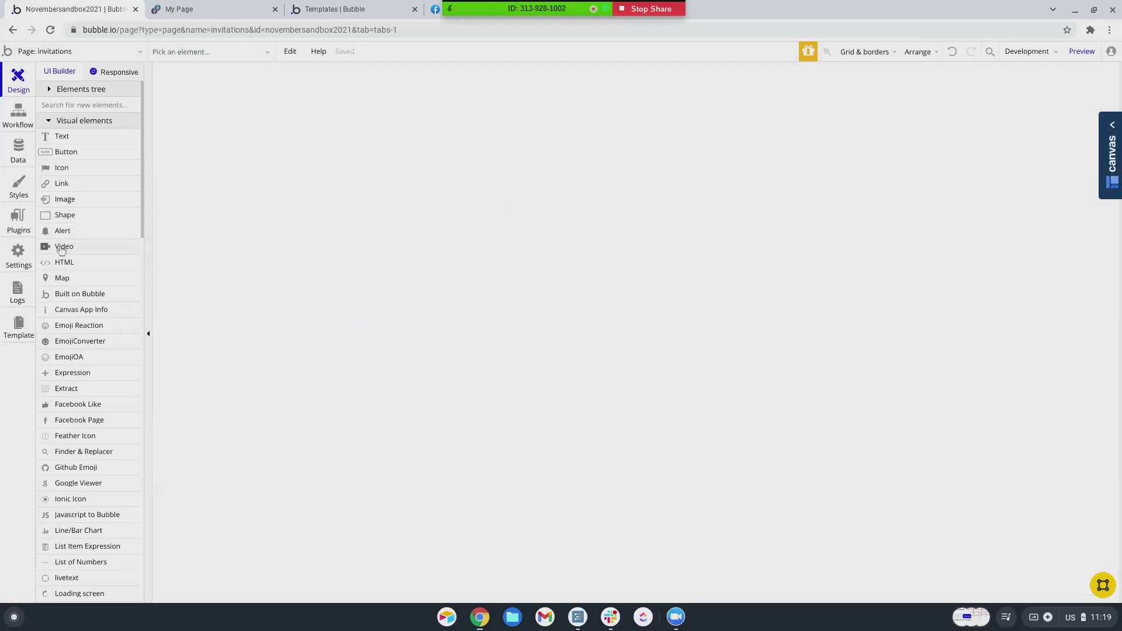
- Draw a button near the page top labelled 'Create Invitation Code' and widen it to 216 px
{"action": "scroll", "coordinate": [70, 203], "scroll_direction": "down", "scroll_amount": 1}
{"action": "scroll", "coordinate": [70, 203], "scroll_direction": "up", "scroll_amount": 1}
{"action": "left_click", "coordinate": [73, 151]}
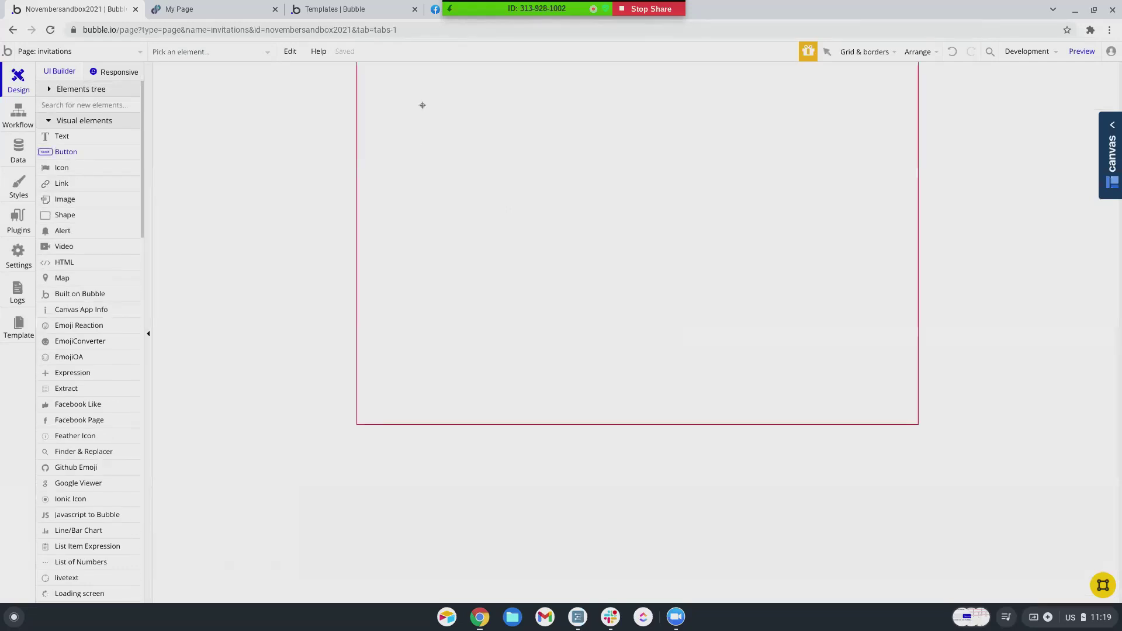
{"action": "left_click_drag", "start_coordinate": [445, 91], "coordinate": [510, 108]}
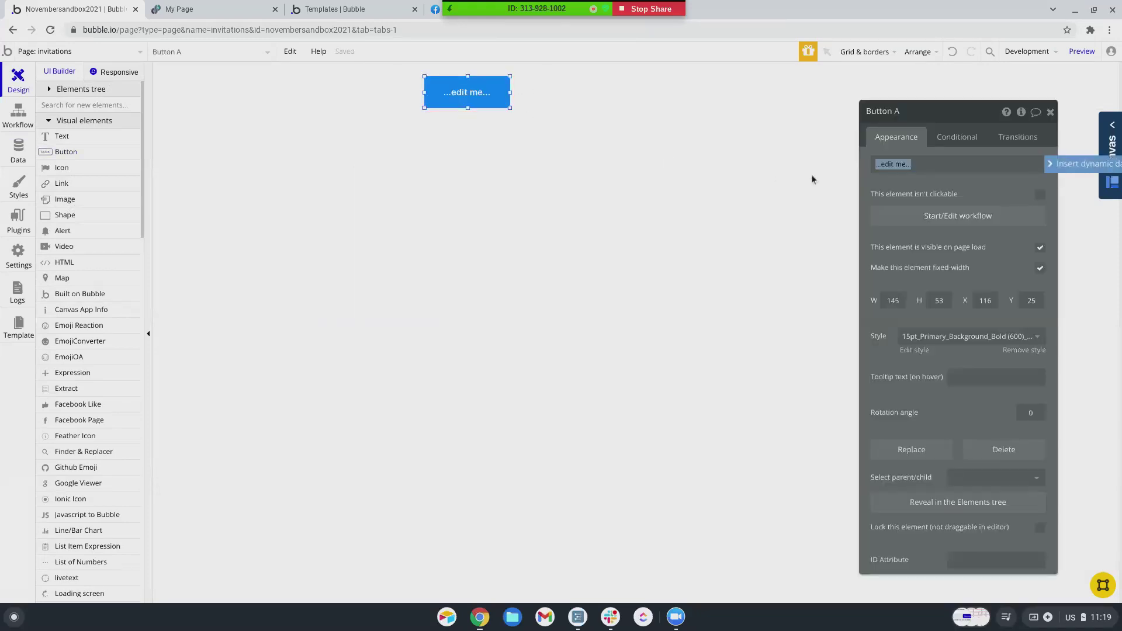
{"action": "type", "text": "Create Invitation Code"}
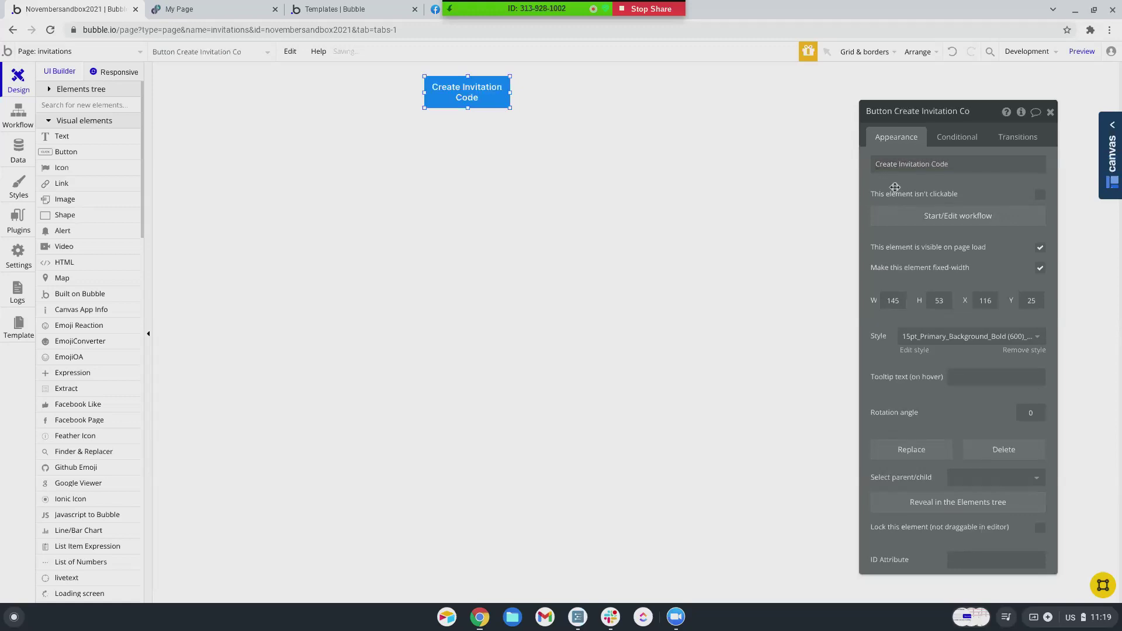
{"action": "left_click_drag", "start_coordinate": [511, 107], "coordinate": [556, 114]}
{"action": "scroll", "coordinate": [85, 410], "scroll_direction": "down", "scroll_amount": 6}
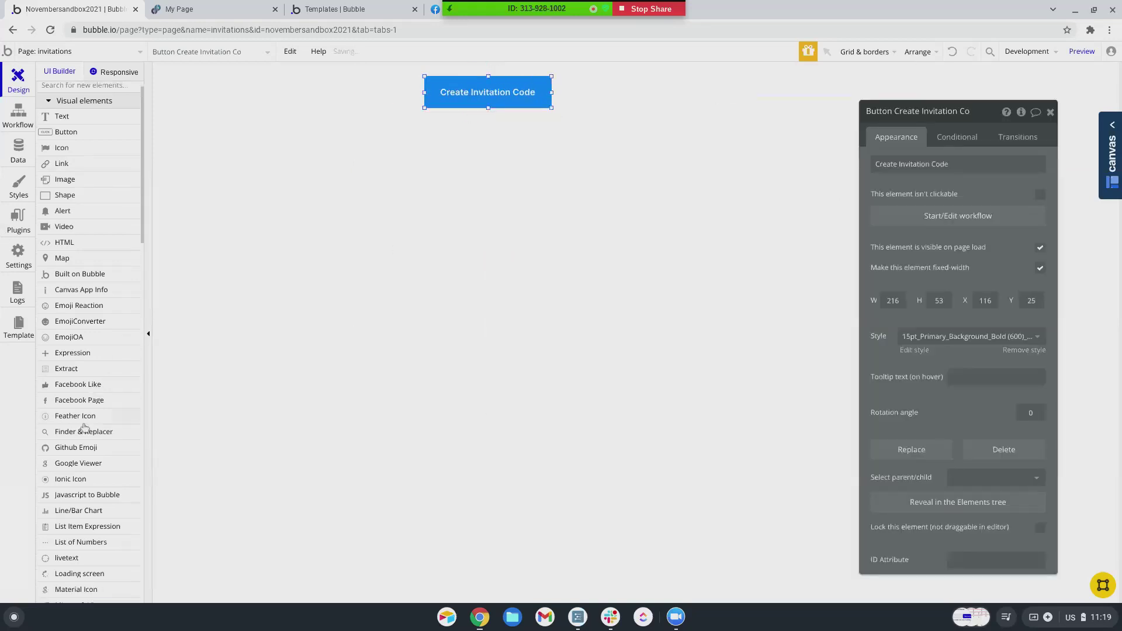
{"action": "left_click", "coordinate": [82, 358]}
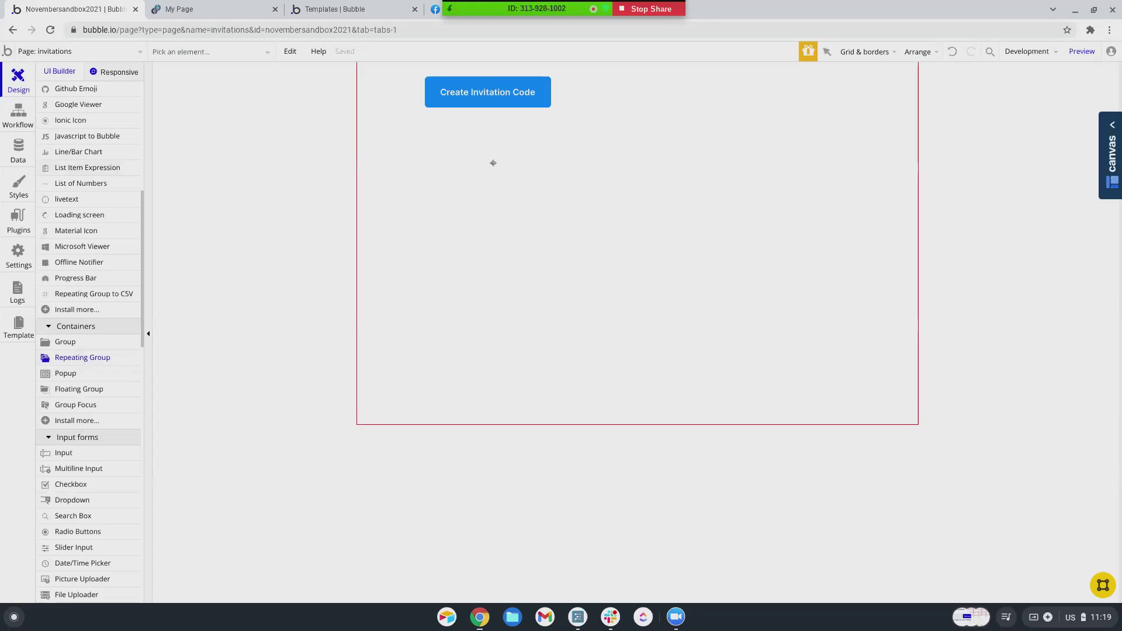
- Draw a repeating group of Invitations below the button, sourced from a search for Invitation
{"action": "left_click_drag", "start_coordinate": [416, 151], "coordinate": [798, 344]}
{"action": "left_click", "coordinate": [965, 165]}
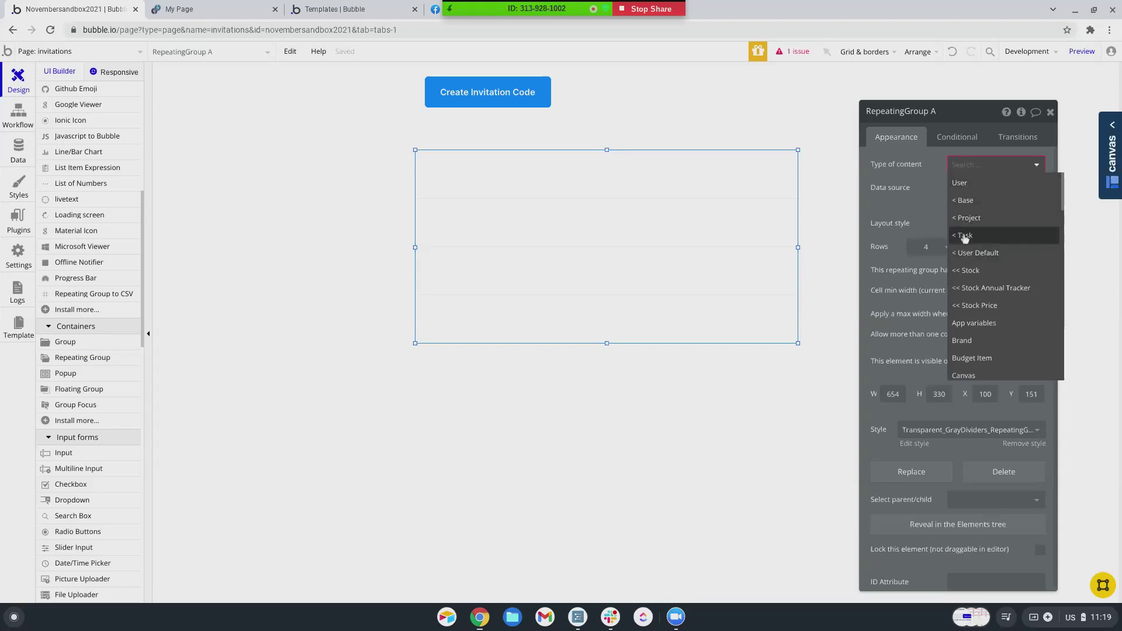
{"action": "scroll", "coordinate": [971, 280], "scroll_direction": "down", "scroll_amount": 1}
{"action": "scroll", "coordinate": [970, 281], "scroll_direction": "down", "scroll_amount": 4}
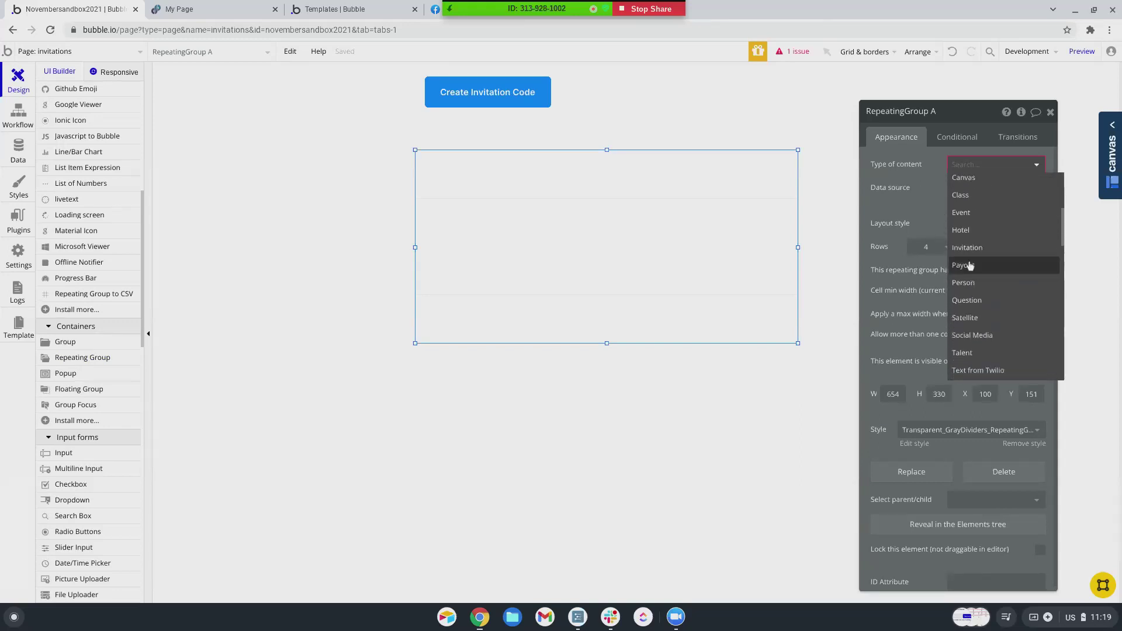
{"action": "left_click", "coordinate": [978, 223]}
{"action": "left_click", "coordinate": [964, 188]}
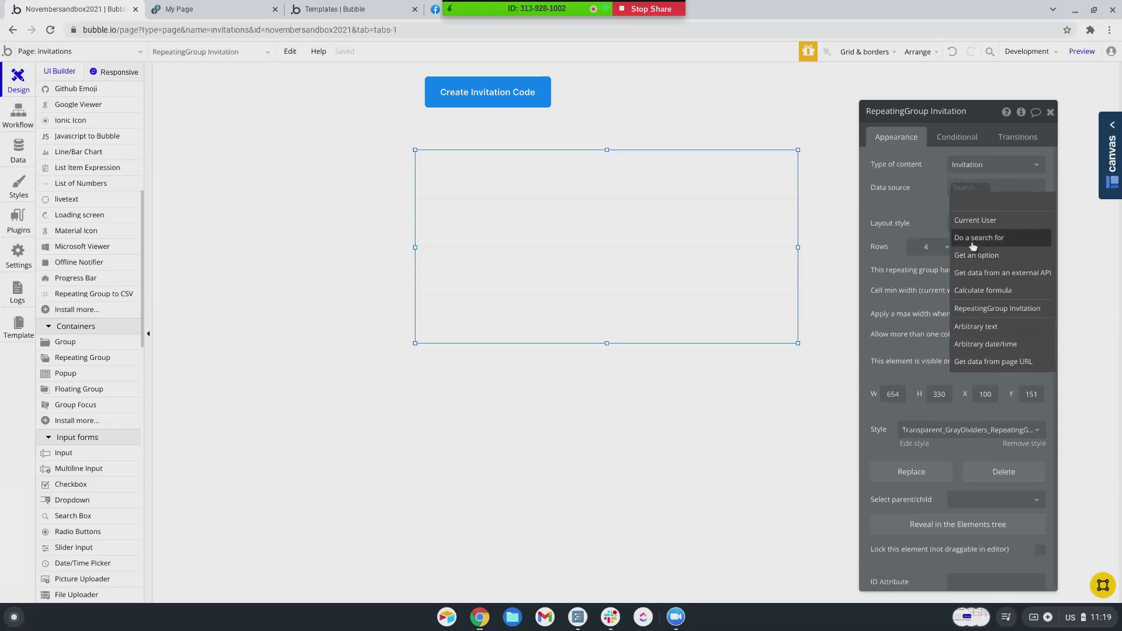
{"action": "key", "text": "Return"}
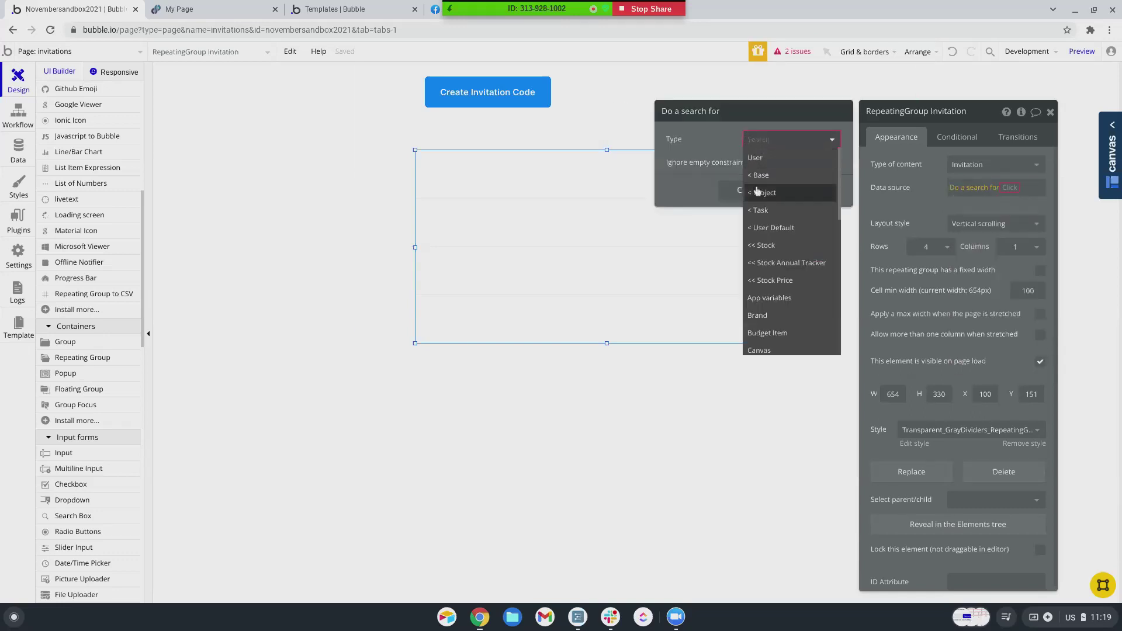
{"action": "scroll", "coordinate": [762, 260], "scroll_direction": "down", "scroll_amount": 2}
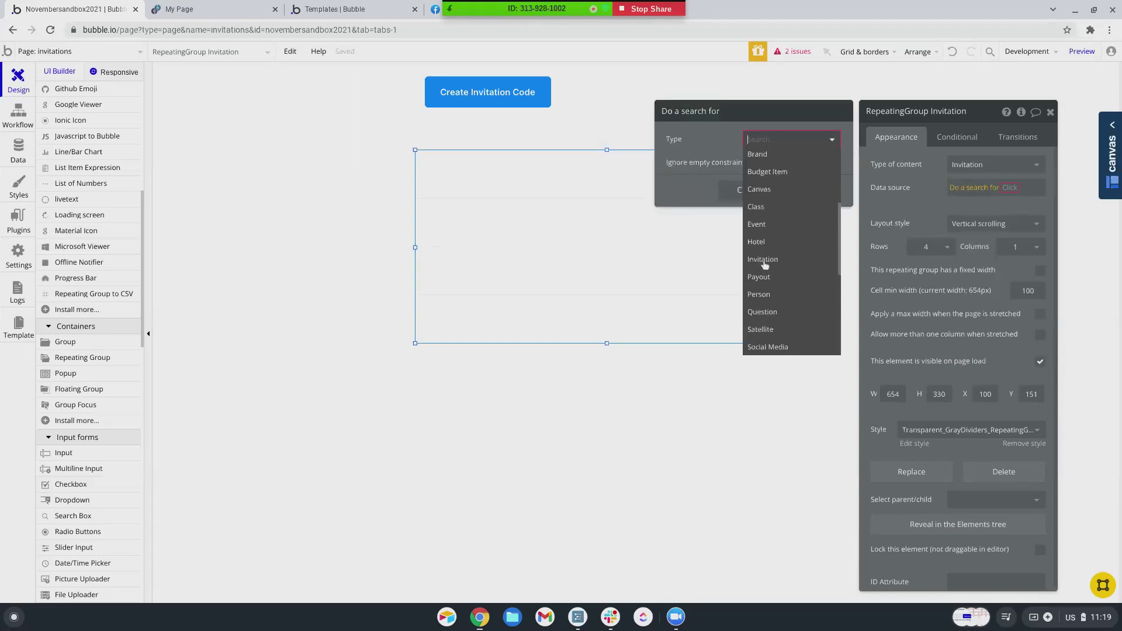
{"action": "left_click", "coordinate": [763, 313]}
- Constrain the search to Owner = Current User and make the list taller
{"action": "left_click", "coordinate": [753, 171]}
{"action": "left_click", "coordinate": [680, 167]}
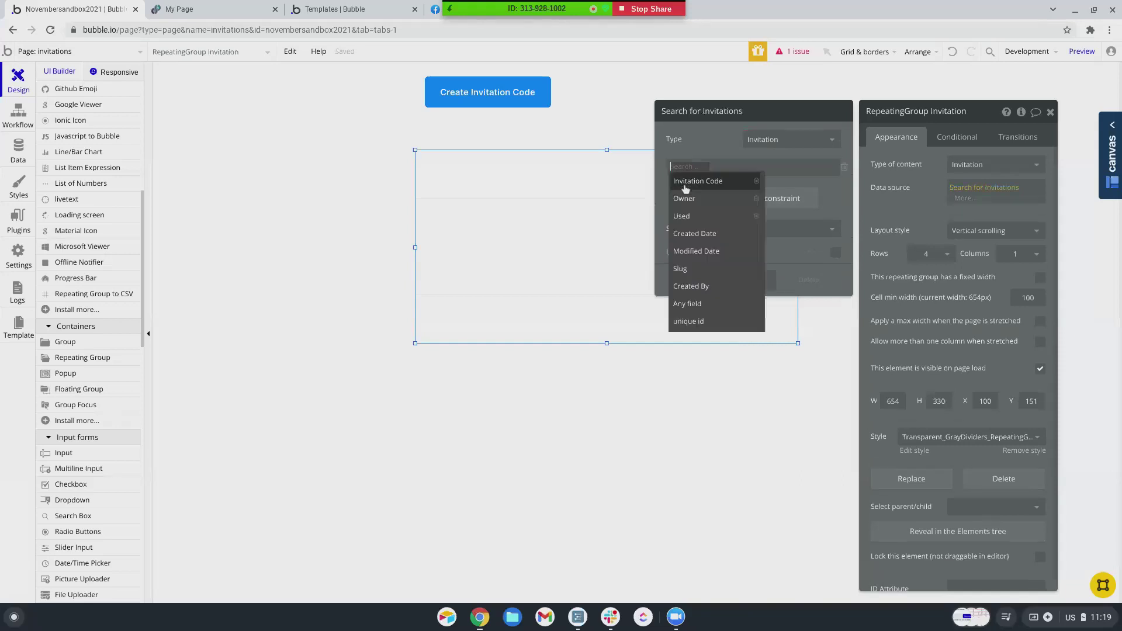
{"action": "left_click", "coordinate": [683, 199]}
{"action": "left_click", "coordinate": [702, 167]}
{"action": "left_click", "coordinate": [704, 184]}
{"action": "left_click", "coordinate": [711, 168]}
{"action": "left_click", "coordinate": [721, 181]}
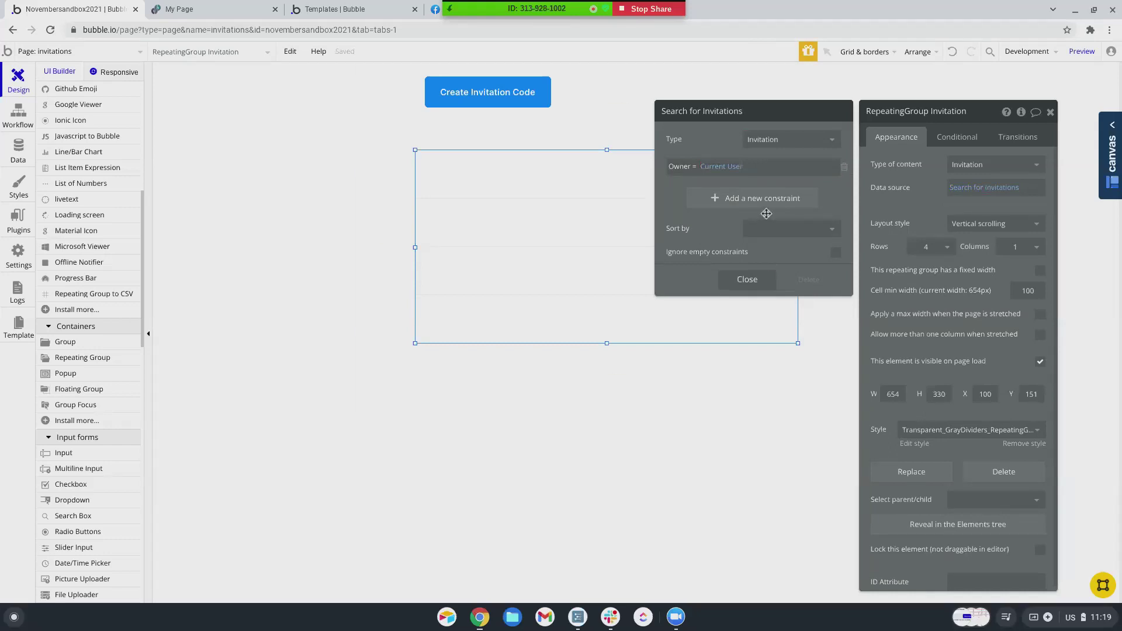
{"action": "left_click_drag", "start_coordinate": [606, 343], "coordinate": [607, 413]}
- Add a second search constraint so only invitations with Used = no appear
{"action": "left_click", "coordinate": [983, 189]}
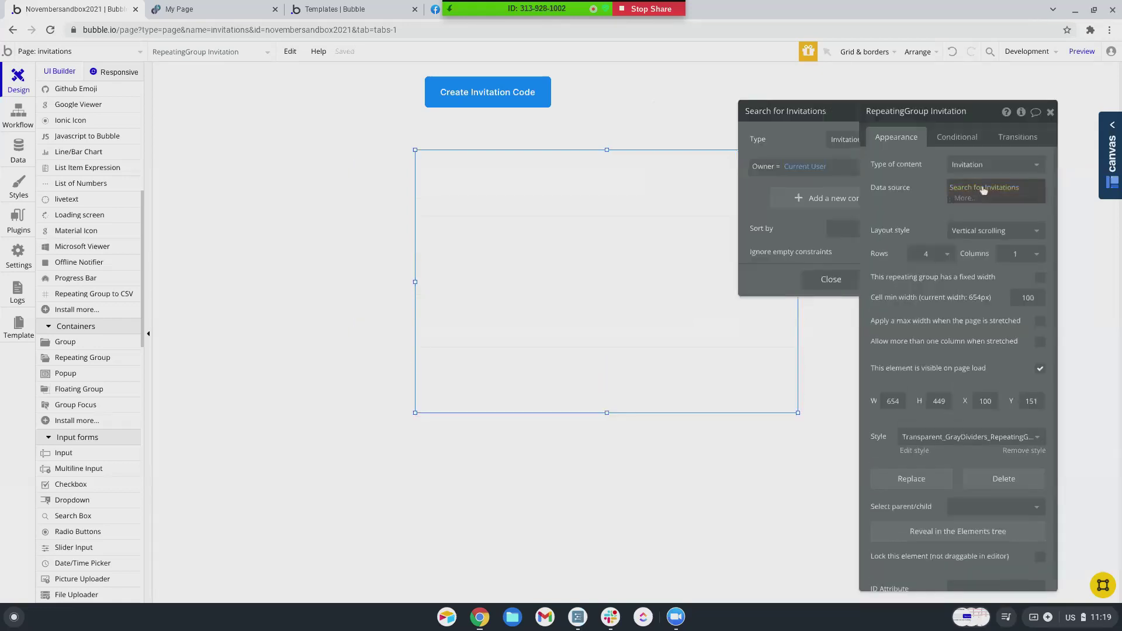
{"action": "left_click", "coordinate": [716, 210]}
{"action": "left_click", "coordinate": [669, 192]}
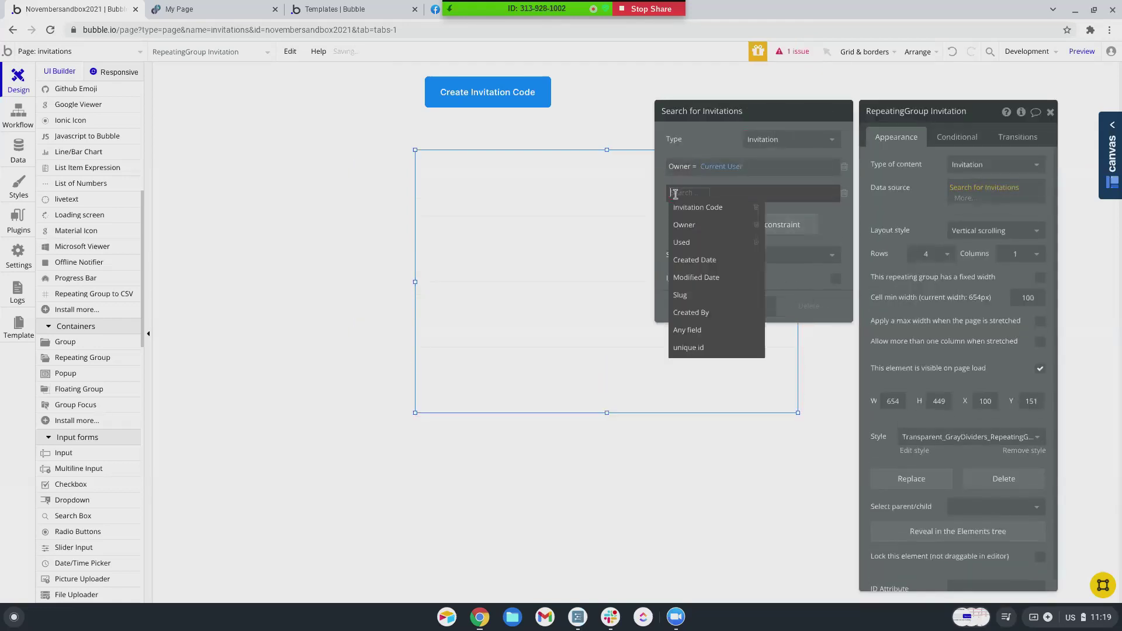
{"action": "left_click", "coordinate": [681, 240]}
{"action": "left_click", "coordinate": [696, 193]}
{"action": "left_click", "coordinate": [701, 214]}
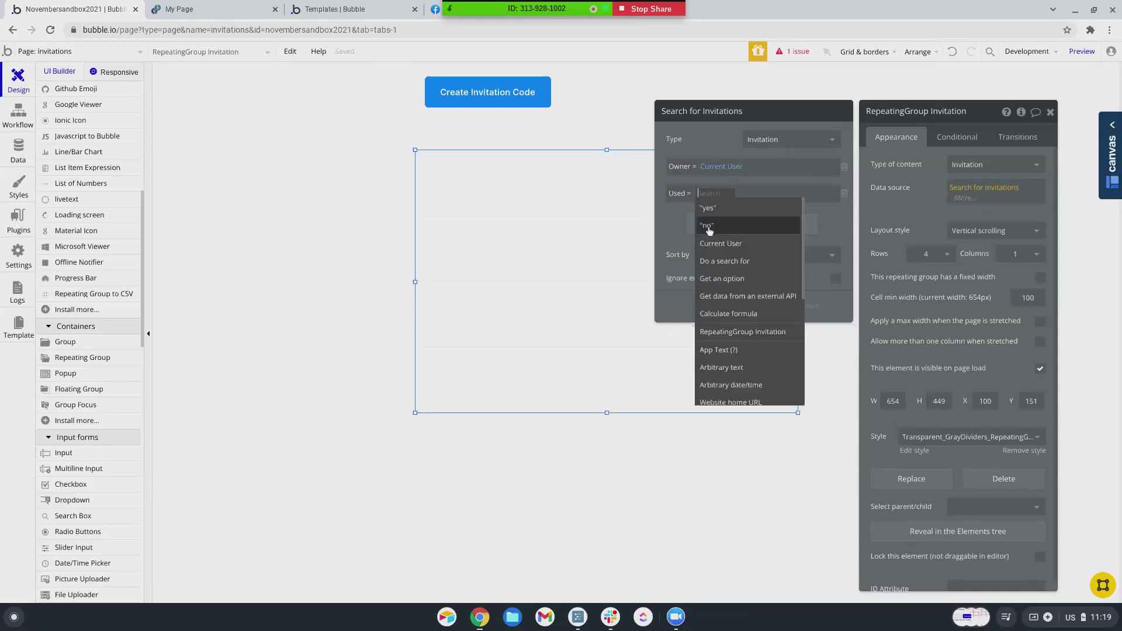
{"action": "left_click", "coordinate": [709, 227]}
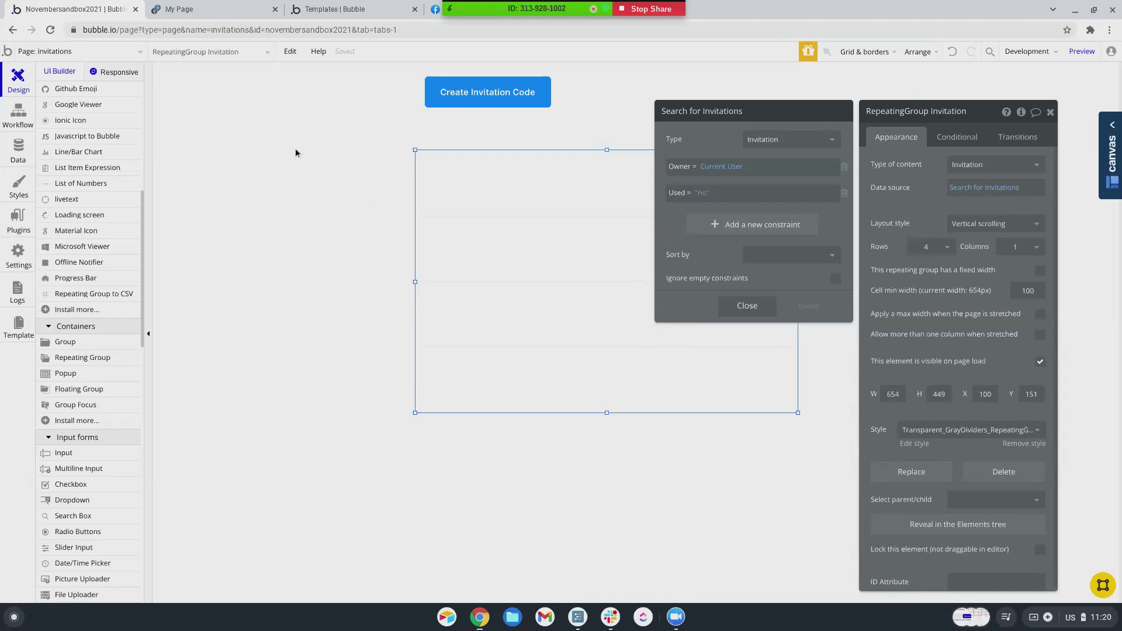
{"action": "scroll", "coordinate": [72, 185], "scroll_direction": "up", "scroll_amount": 6}
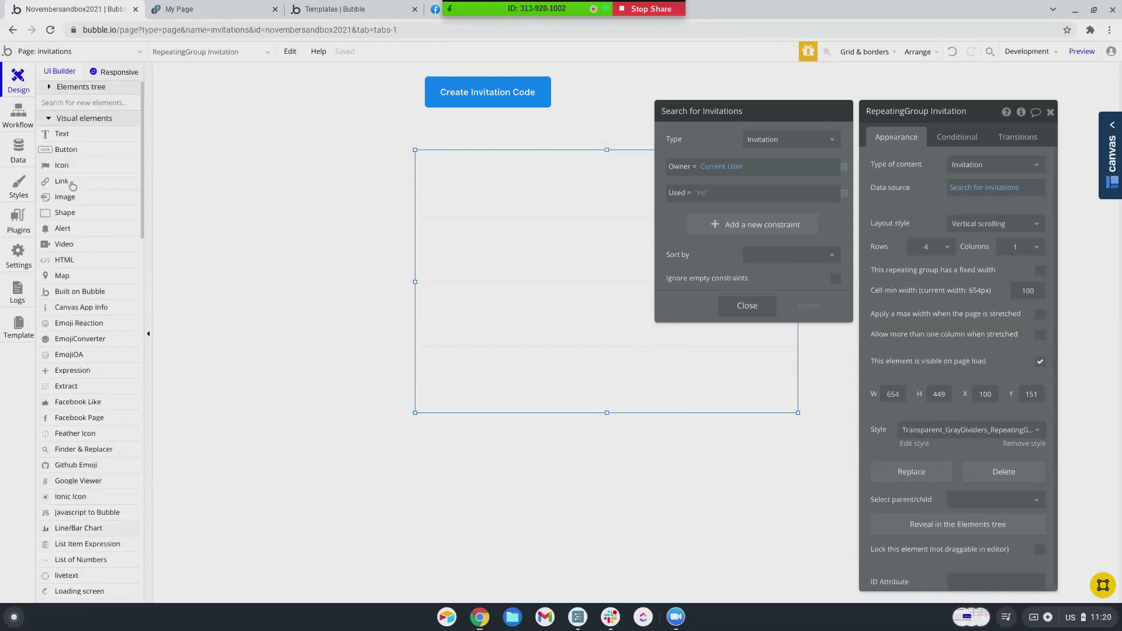
- Add a 'Pending Invitations' text label above the invitation list
{"action": "left_click", "coordinate": [75, 136]}
{"action": "left_click_drag", "start_coordinate": [417, 127], "coordinate": [509, 150]}
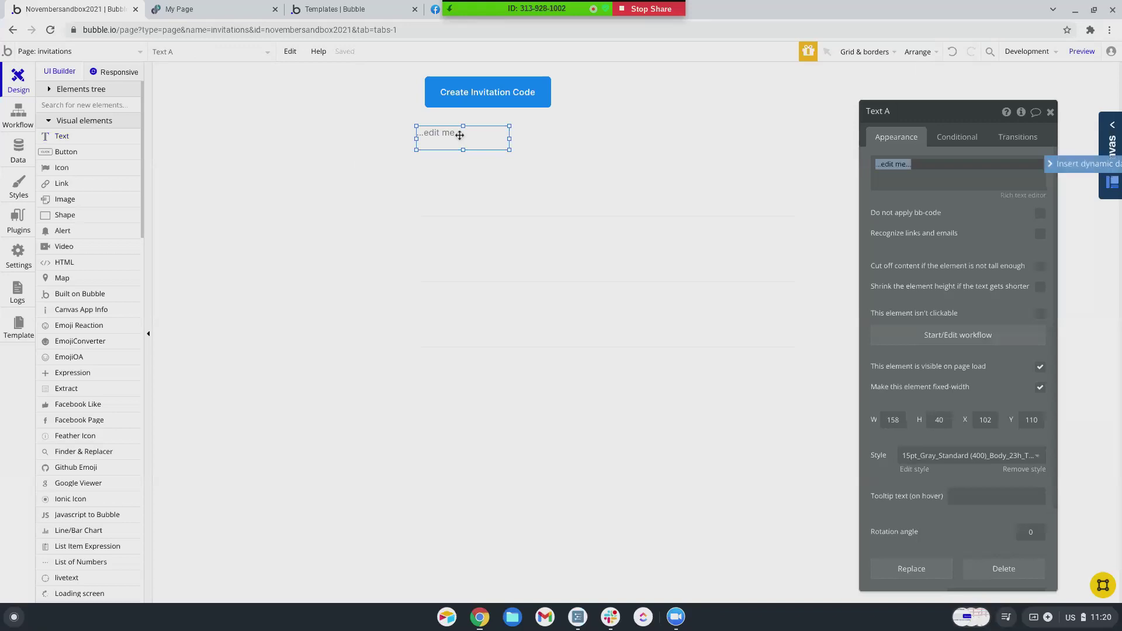
{"action": "key", "text": "super"}
{"action": "left_click", "coordinate": [917, 169]}
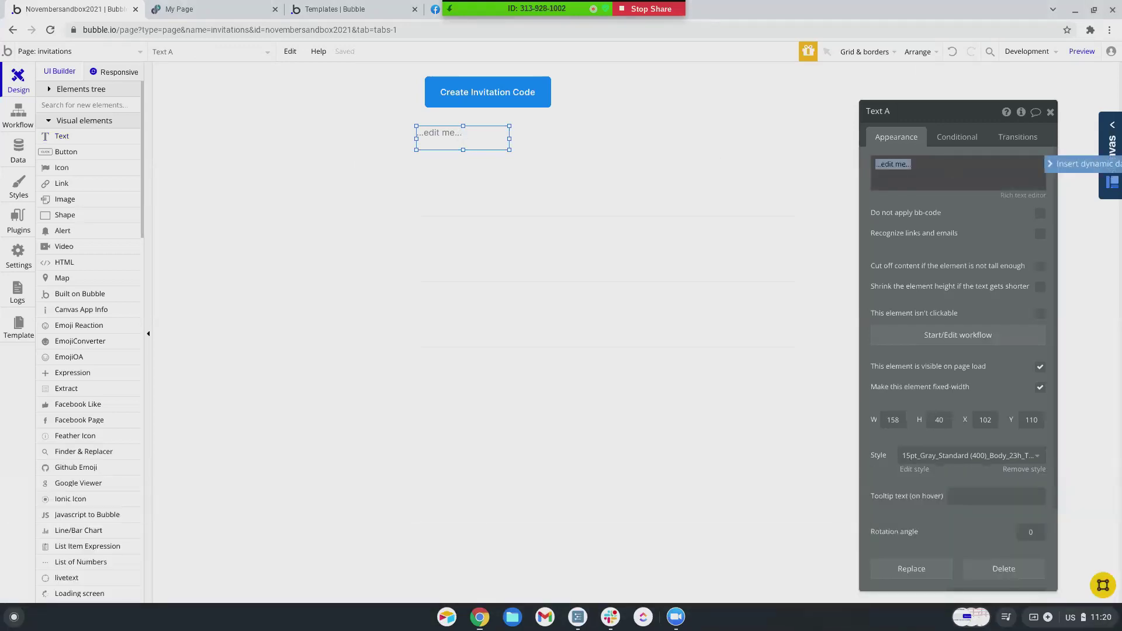
{"action": "type", "text": "Pending Invitations"}
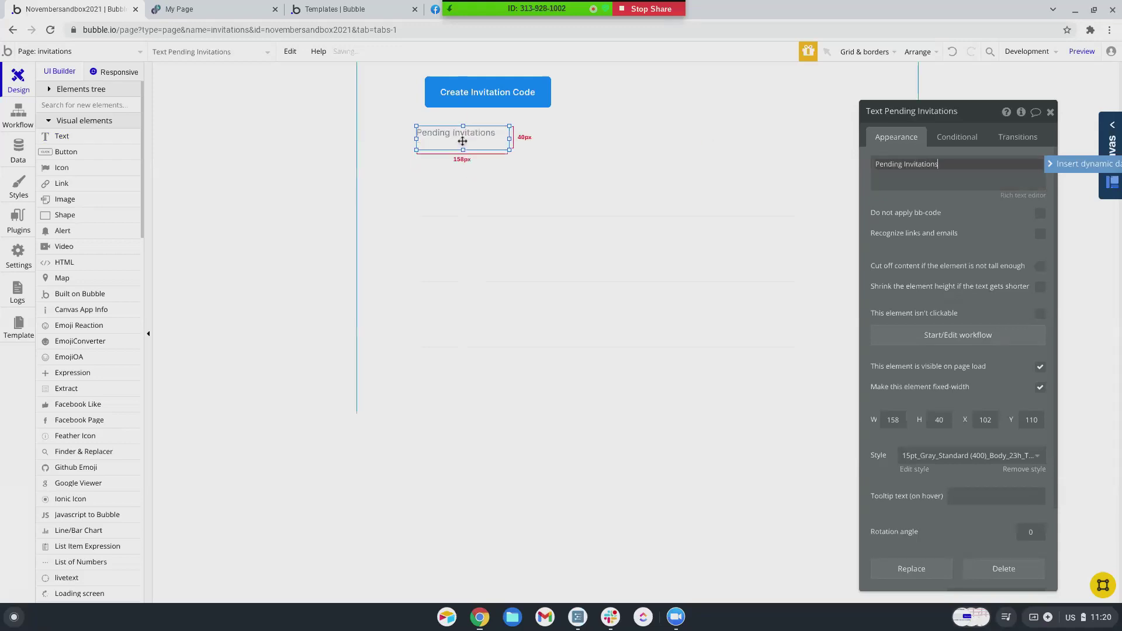
{"action": "left_click", "coordinate": [463, 141]}
- Duplicate the label to its right and change it to 'Accepted Invitations'
{"action": "key", "text": "ctrl+c"}
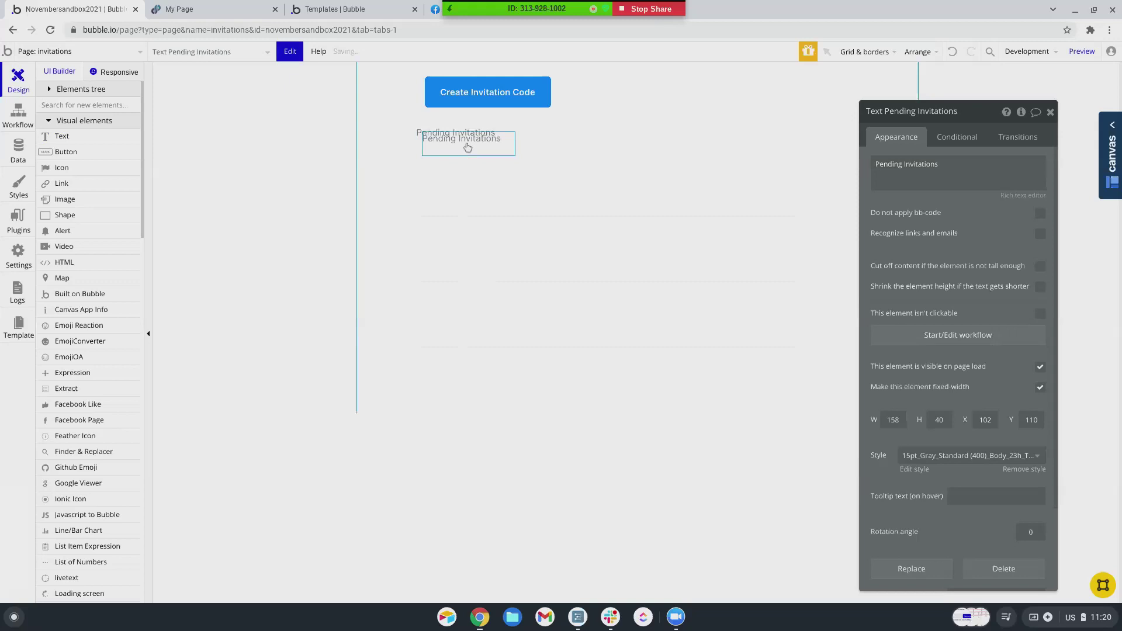
{"action": "key", "text": "ctrl+v"}
{"action": "left_click", "coordinate": [556, 137]}
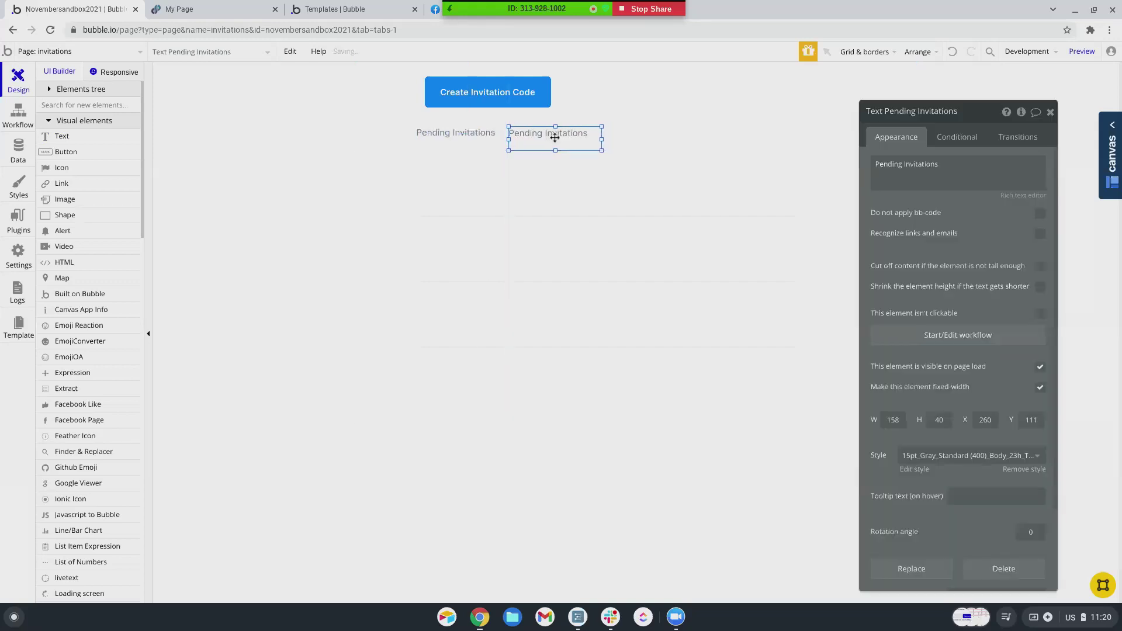
{"action": "type", "text": "Ac"}
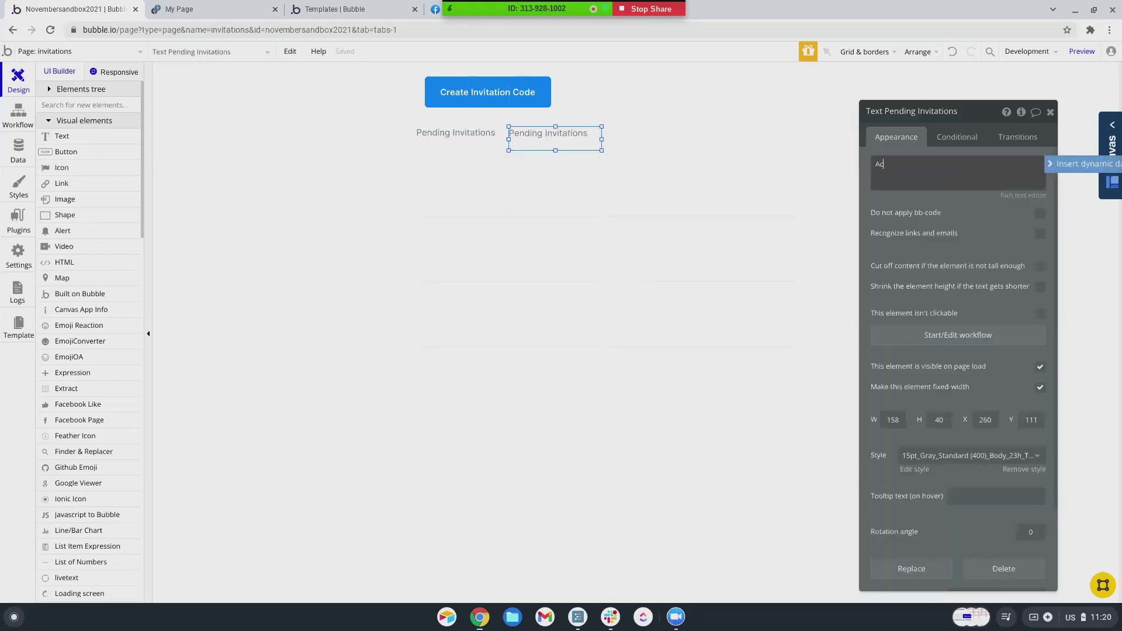
{"action": "key", "text": "BackSpace"}
{"action": "key", "text": "BackSpace"}
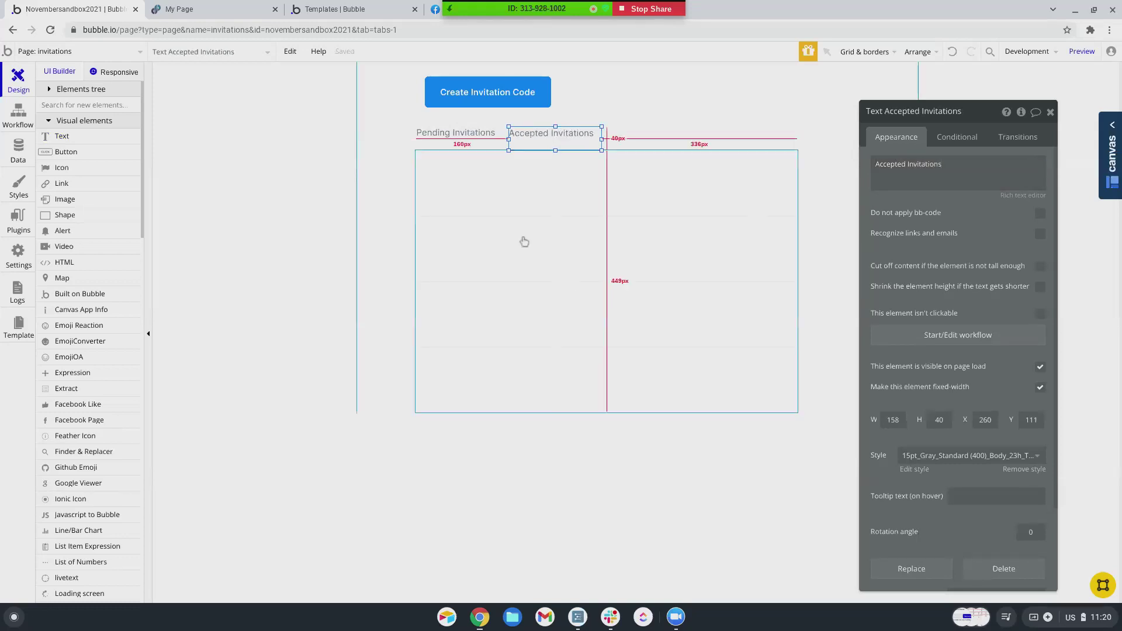
{"action": "left_click", "coordinate": [469, 134]}
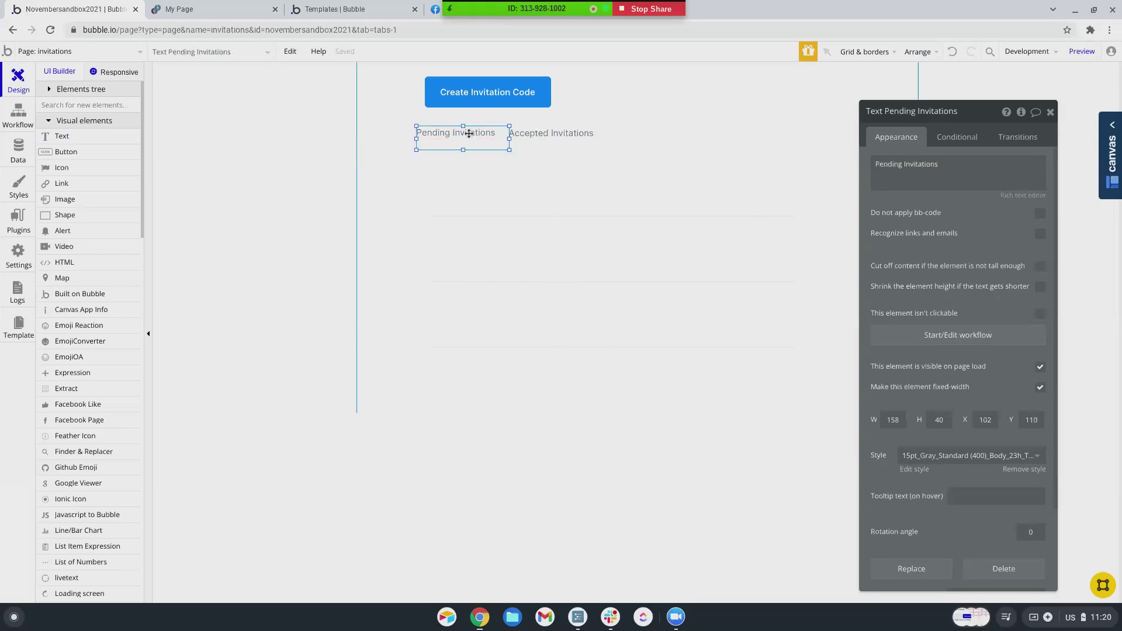
{"action": "left_click", "coordinate": [491, 194]}
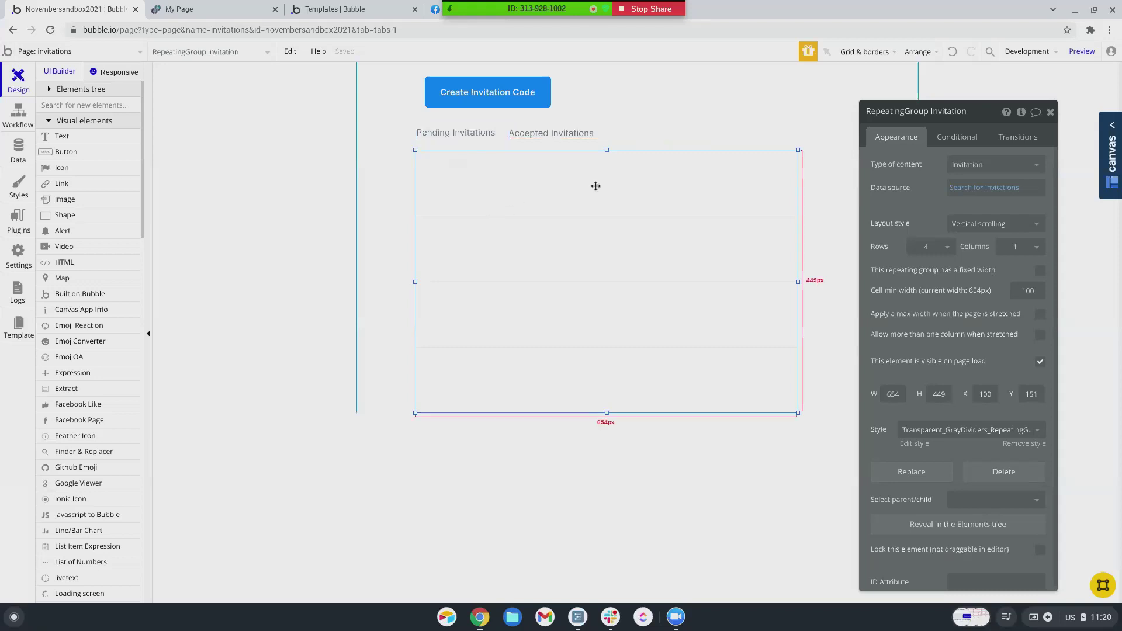
{"action": "left_click", "coordinate": [1000, 188]}
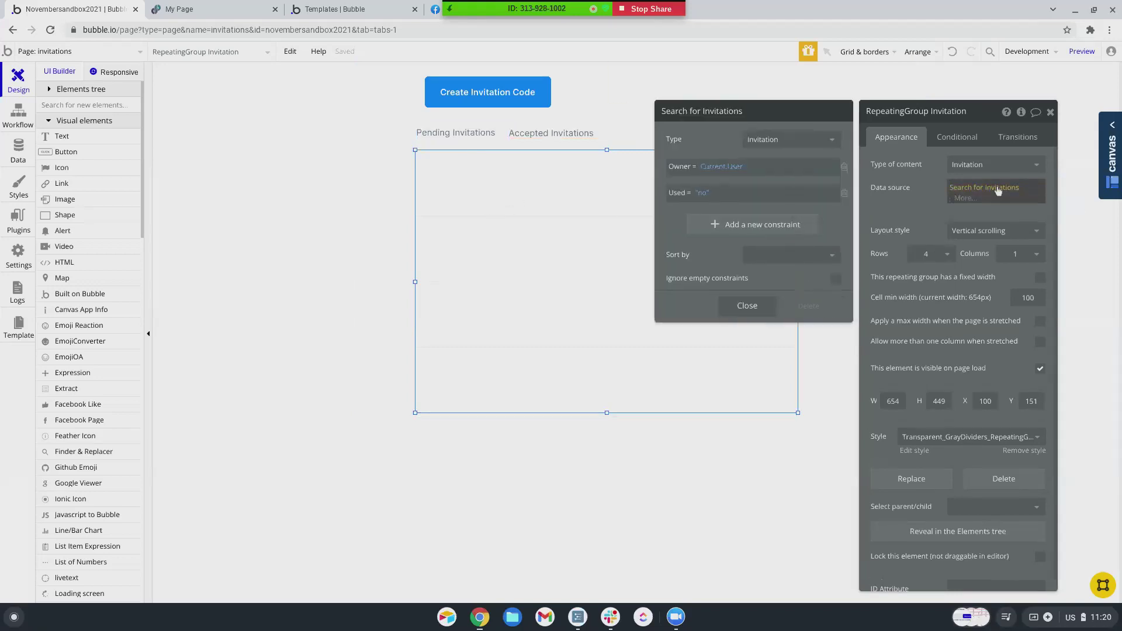
{"action": "left_click", "coordinate": [550, 133]}
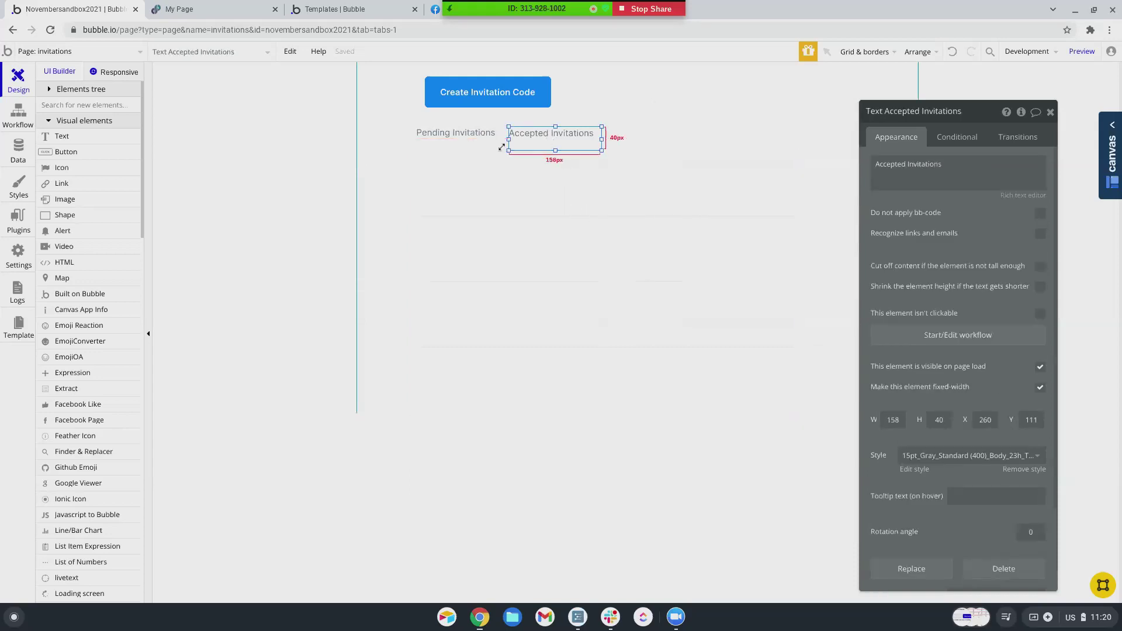
- Add a new conditional rule to the invitation list based on the invitations page
{"action": "left_click", "coordinate": [491, 181]}
{"action": "left_click", "coordinate": [957, 137]}
{"action": "left_click", "coordinate": [944, 167]}
{"action": "left_click", "coordinate": [903, 170]}
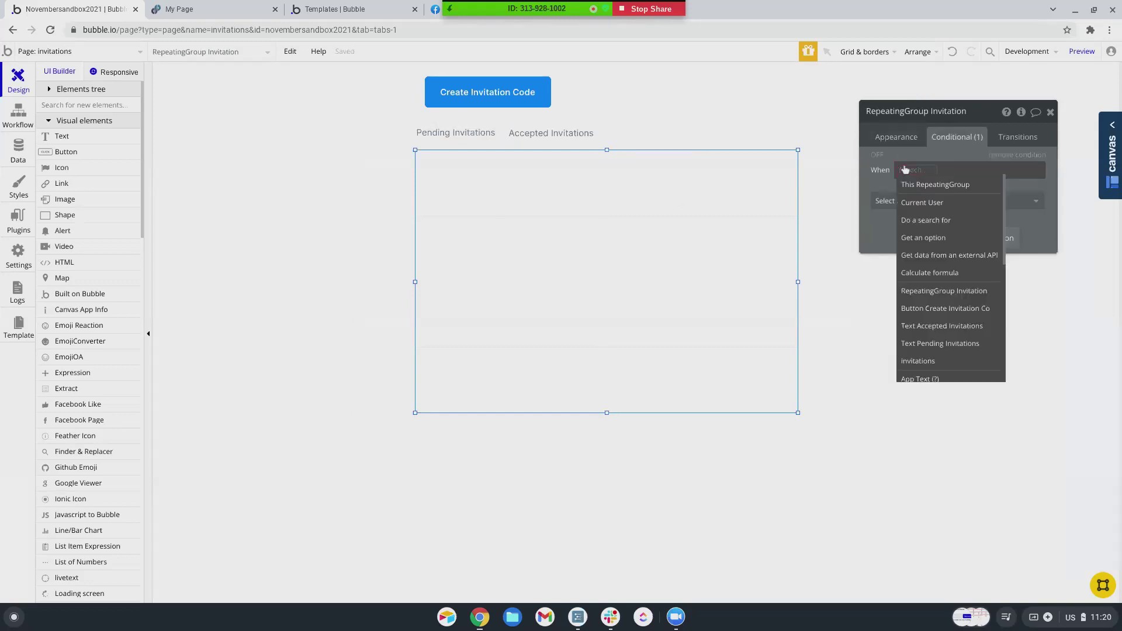
{"action": "type", "text": "invi"}
{"action": "key", "text": "Down"}
{"action": "key", "text": "Down"}
{"action": "key", "text": "Down"}
{"action": "key", "text": "Down"}
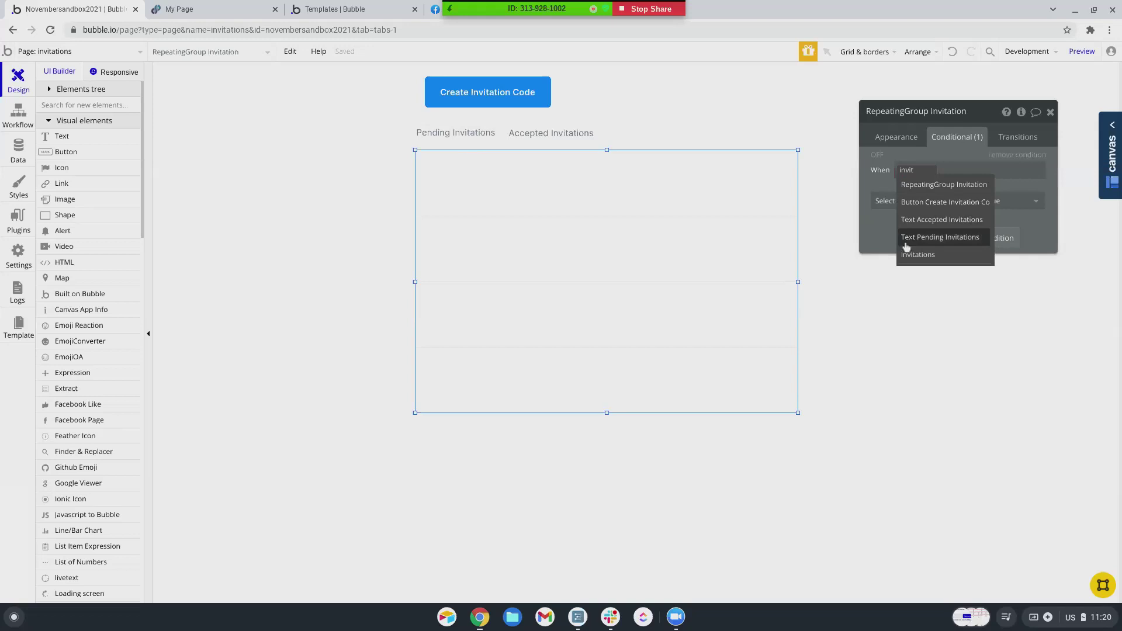
{"action": "key", "text": "Return"}
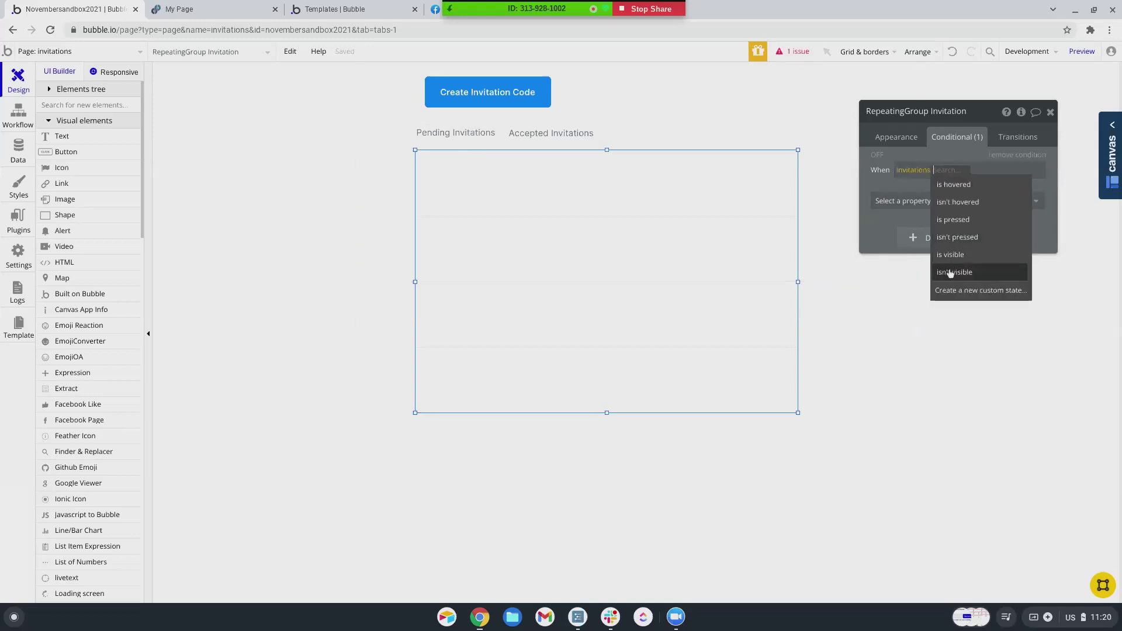
- Create a yes/no custom state 'Accepted' and make the condition require it to be yes
{"action": "left_click", "coordinate": [953, 290]}
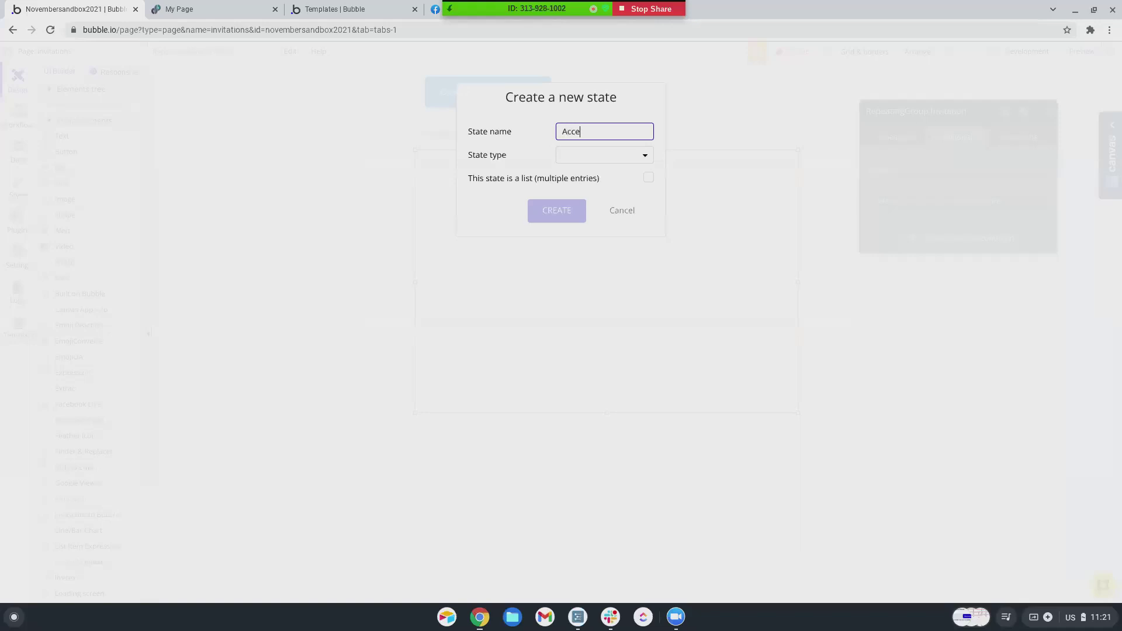
{"action": "left_click", "coordinate": [605, 156]}
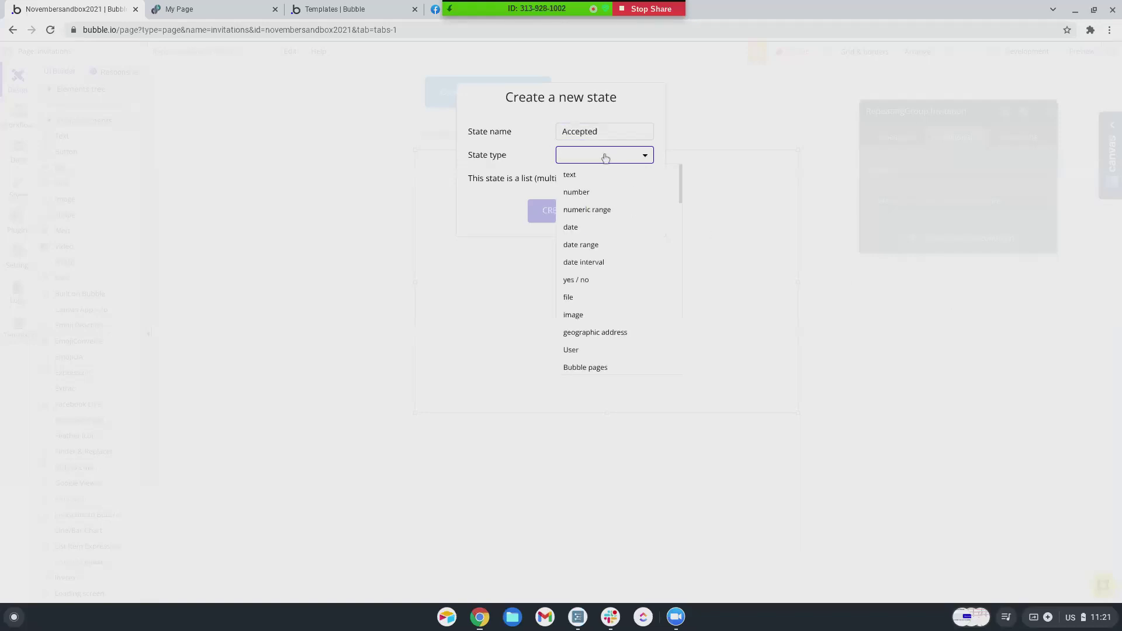
{"action": "left_click", "coordinate": [576, 280]}
{"action": "left_click", "coordinate": [571, 215]}
{"action": "left_click", "coordinate": [981, 173]}
{"action": "left_click", "coordinate": [980, 188]}
- When true, change the list's data source to a search for Invitations
{"action": "left_click", "coordinate": [952, 202]}
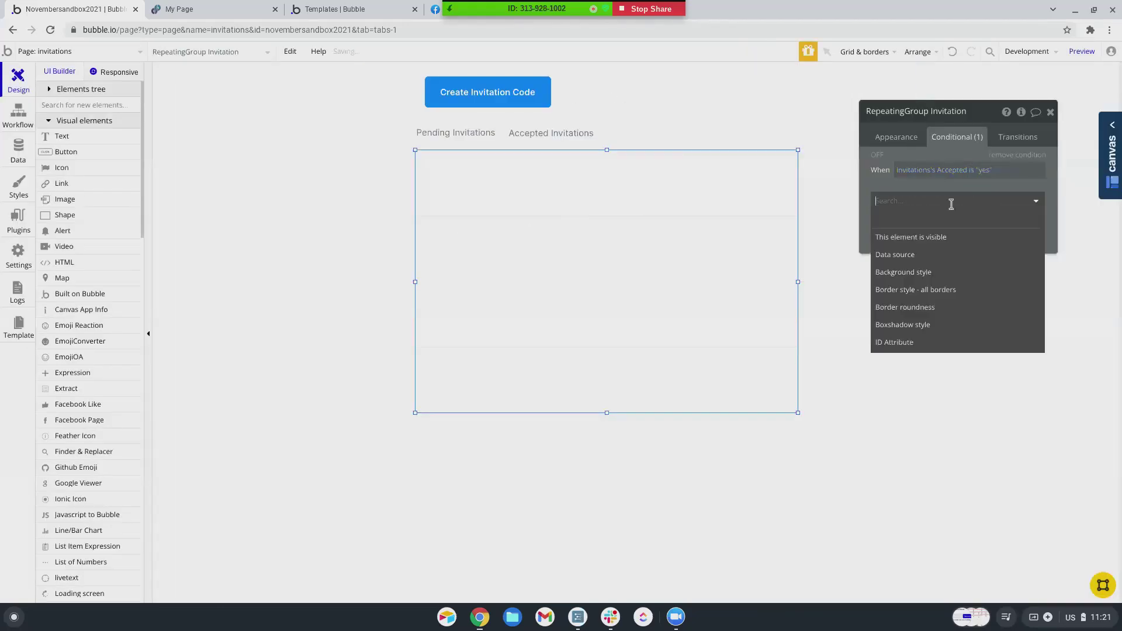
{"action": "left_click", "coordinate": [900, 251]}
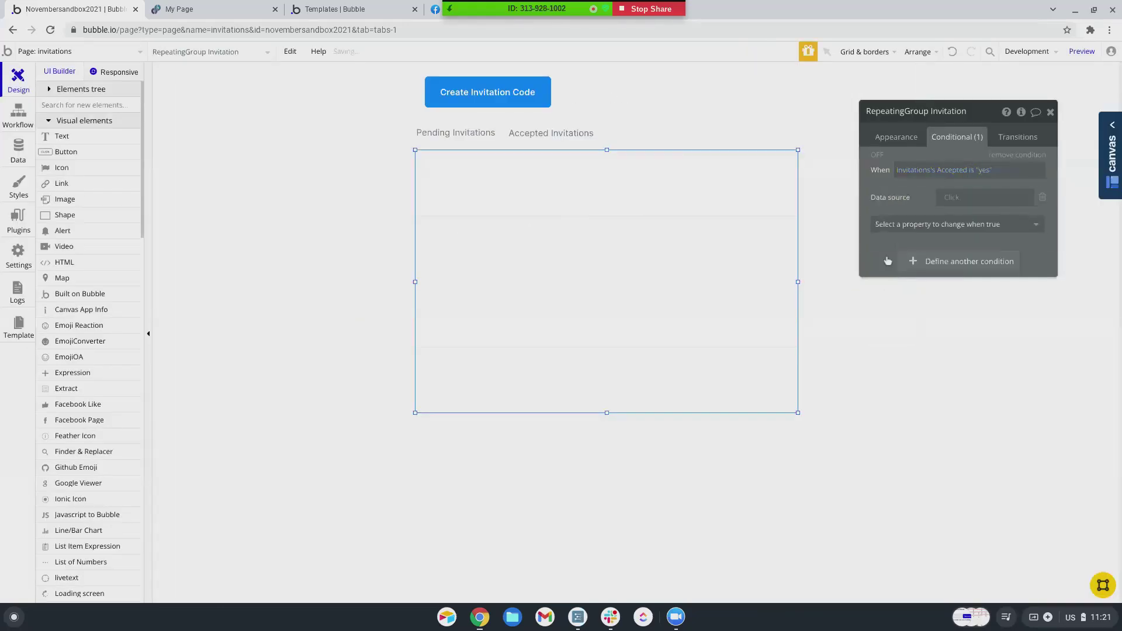
{"action": "left_click", "coordinate": [952, 199]}
{"action": "left_click", "coordinate": [952, 266]}
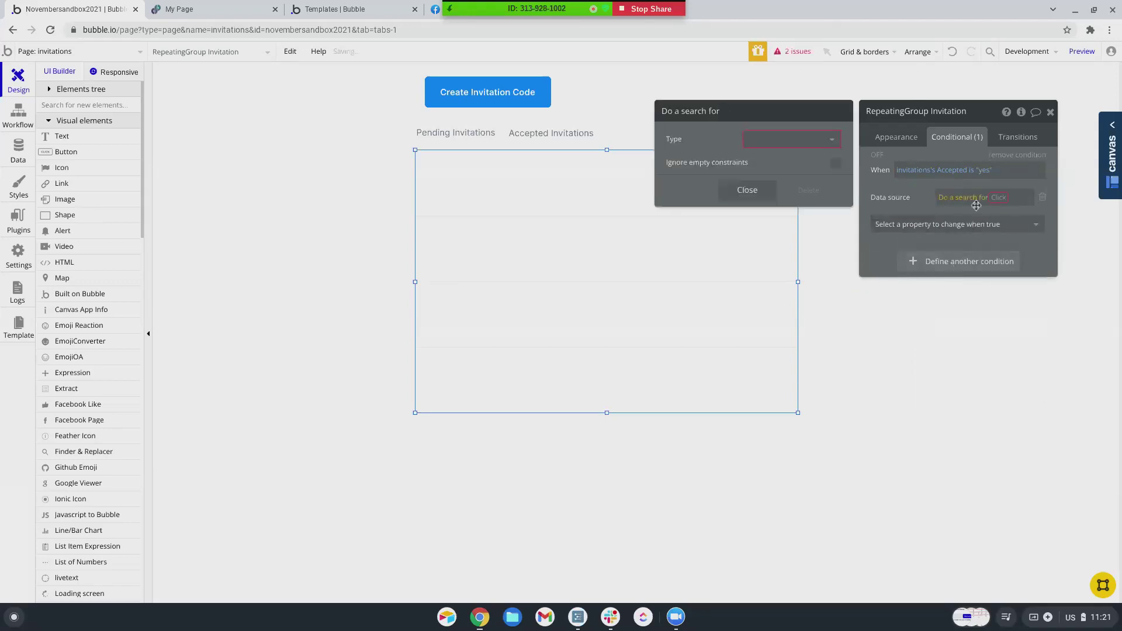
{"action": "left_click", "coordinate": [816, 140]}
{"action": "scroll", "coordinate": [783, 291], "scroll_direction": "down", "scroll_amount": 1}
{"action": "left_click", "coordinate": [783, 228]}
- Constrain that search to Owner = Current User and Used = yes
{"action": "left_click", "coordinate": [733, 170]}
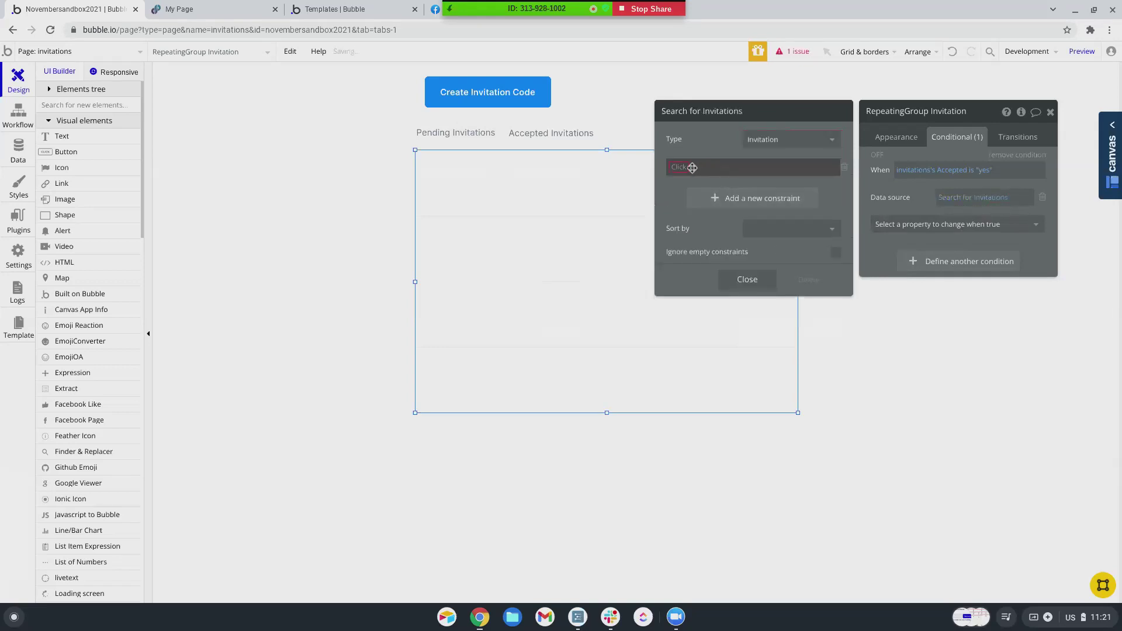
{"action": "left_click", "coordinate": [692, 167]}
{"action": "left_click", "coordinate": [681, 201]}
{"action": "left_click", "coordinate": [701, 186]}
{"action": "left_click", "coordinate": [710, 168]}
{"action": "left_click", "coordinate": [720, 181]}
{"action": "left_click", "coordinate": [714, 197]}
{"action": "left_click", "coordinate": [678, 193]}
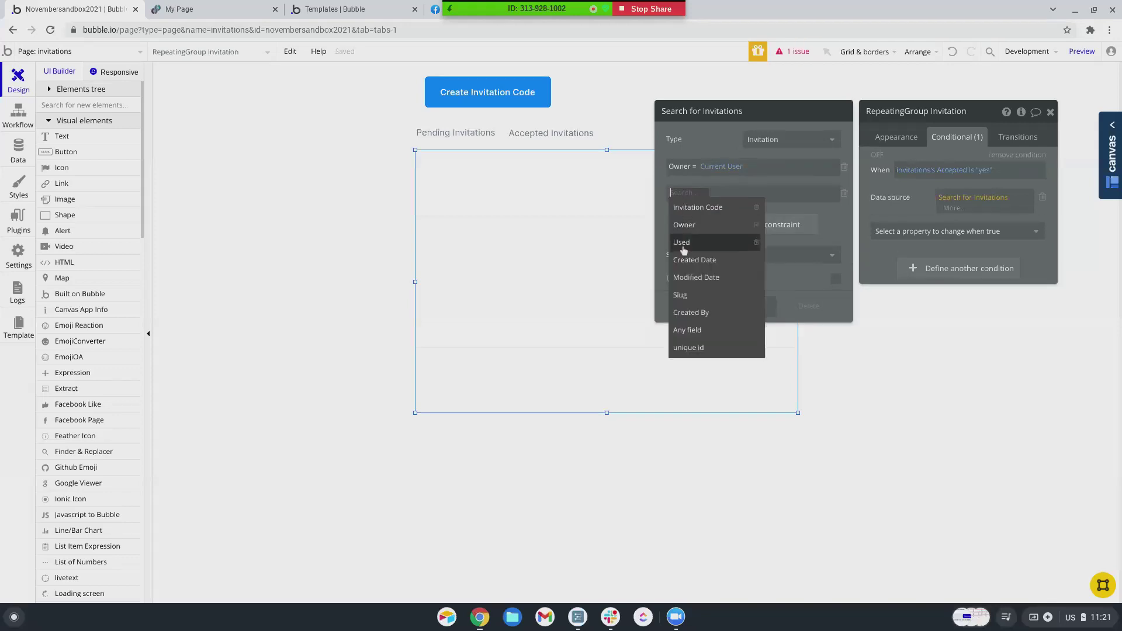
{"action": "left_click", "coordinate": [681, 242]}
{"action": "left_click", "coordinate": [701, 208]}
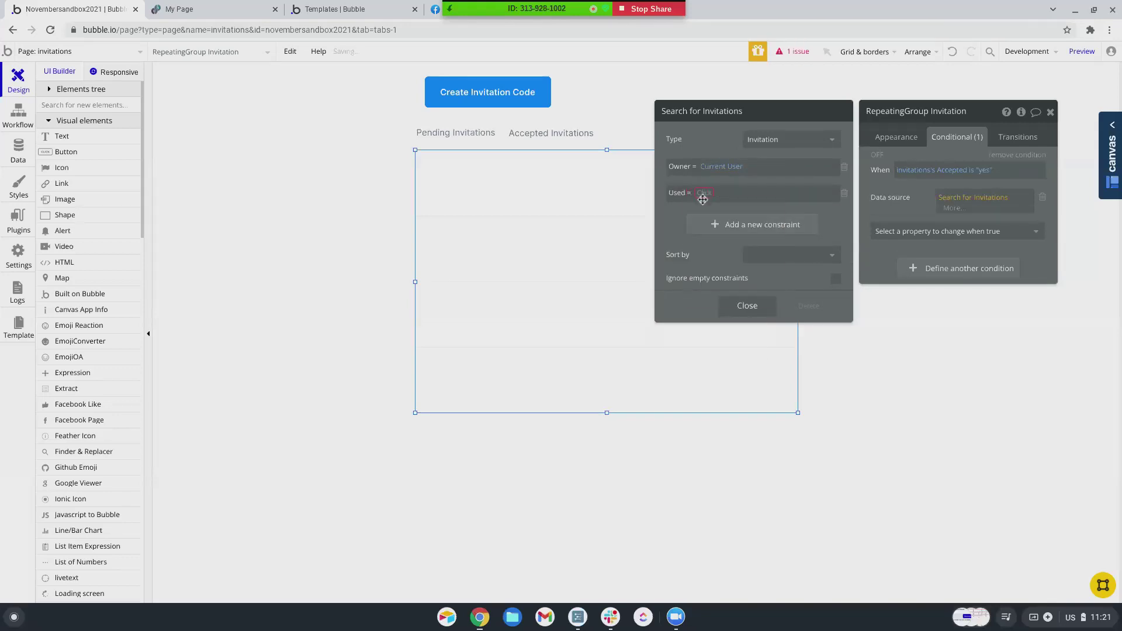
{"action": "left_click", "coordinate": [703, 193]}
{"action": "left_click", "coordinate": [709, 209]}
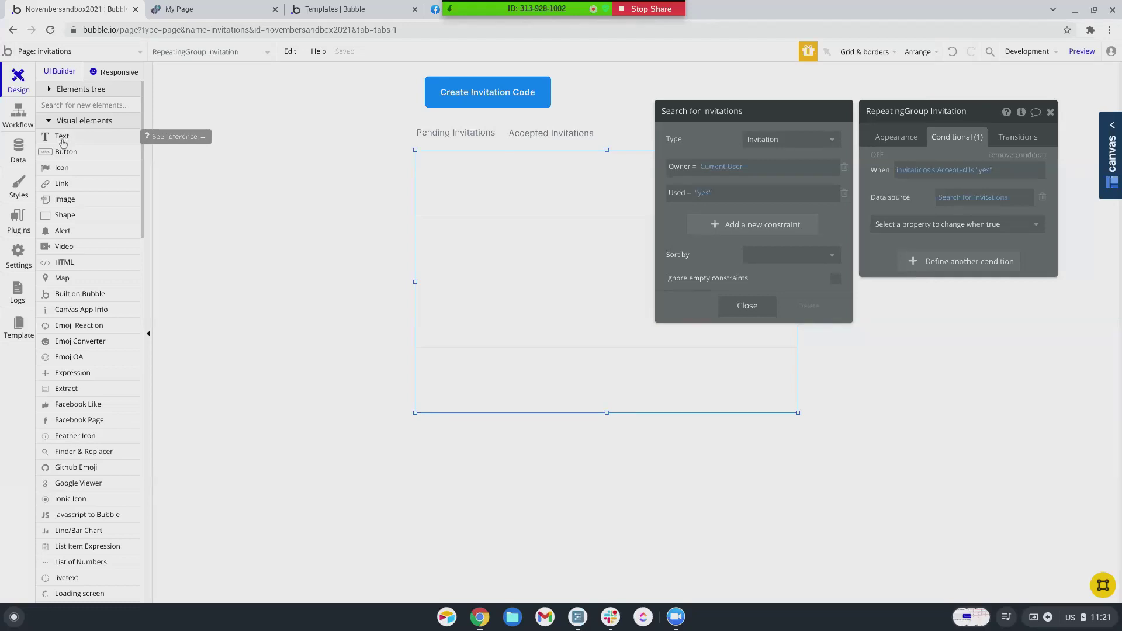
- Draw a text in the list's first row showing the current cell's Invitation Code
{"action": "scroll", "coordinate": [75, 206], "scroll_direction": "down", "scroll_amount": 2}
{"action": "scroll", "coordinate": [75, 205], "scroll_direction": "up", "scroll_amount": 2}
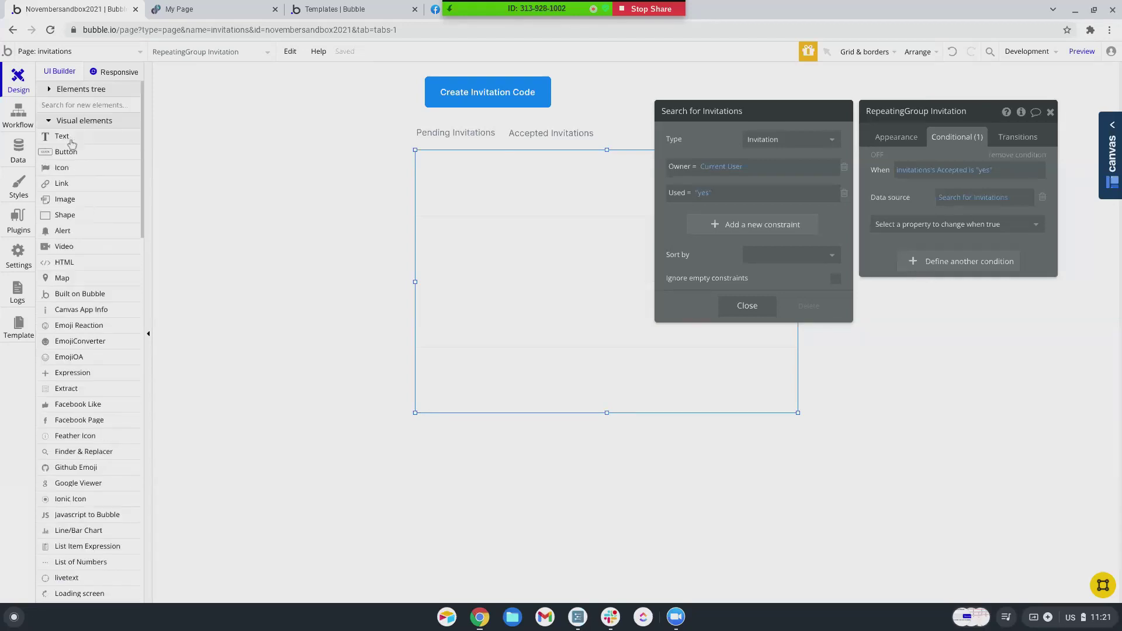
{"action": "left_click", "coordinate": [70, 141]}
{"action": "left_click_drag", "start_coordinate": [431, 169], "coordinate": [539, 198]}
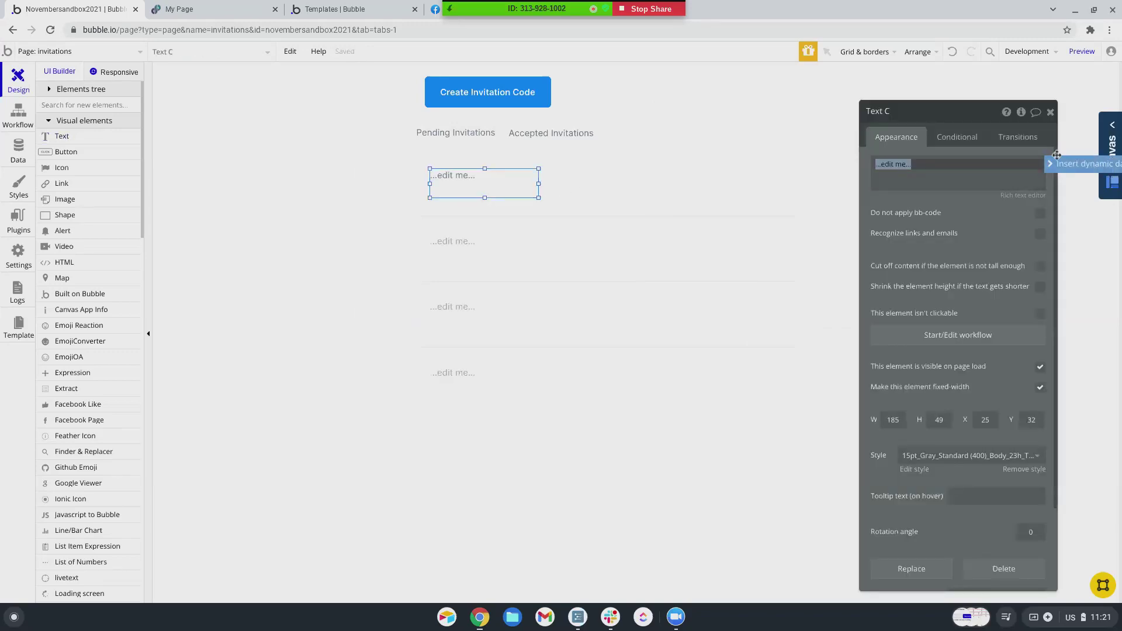
{"action": "left_click", "coordinate": [1079, 164]}
{"action": "left_click", "coordinate": [937, 202]}
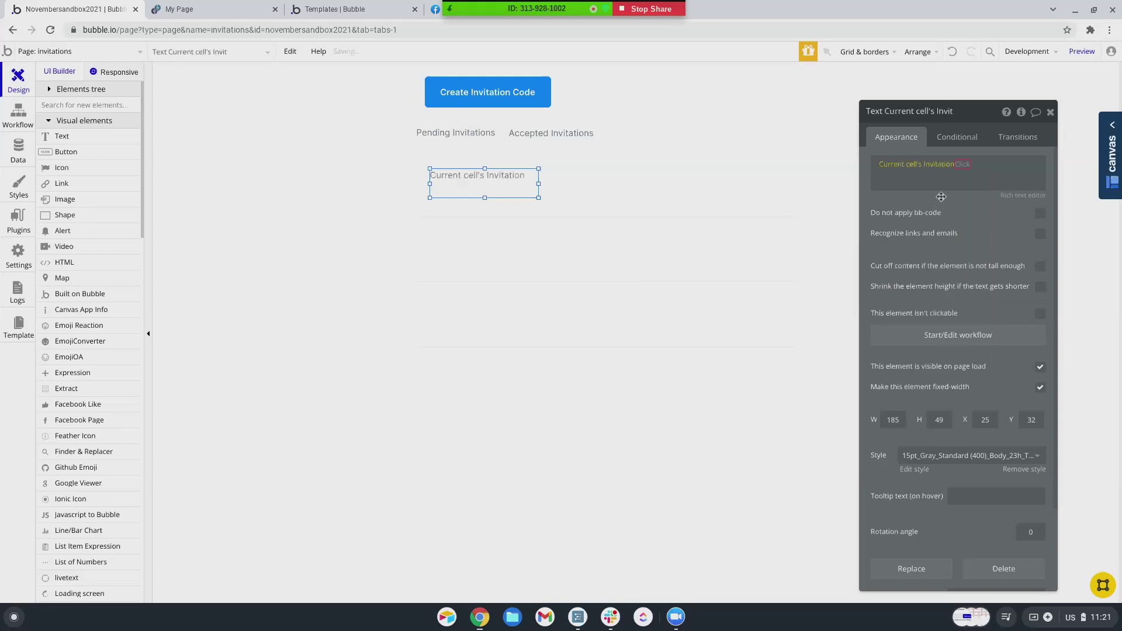
{"action": "left_click", "coordinate": [975, 169]}
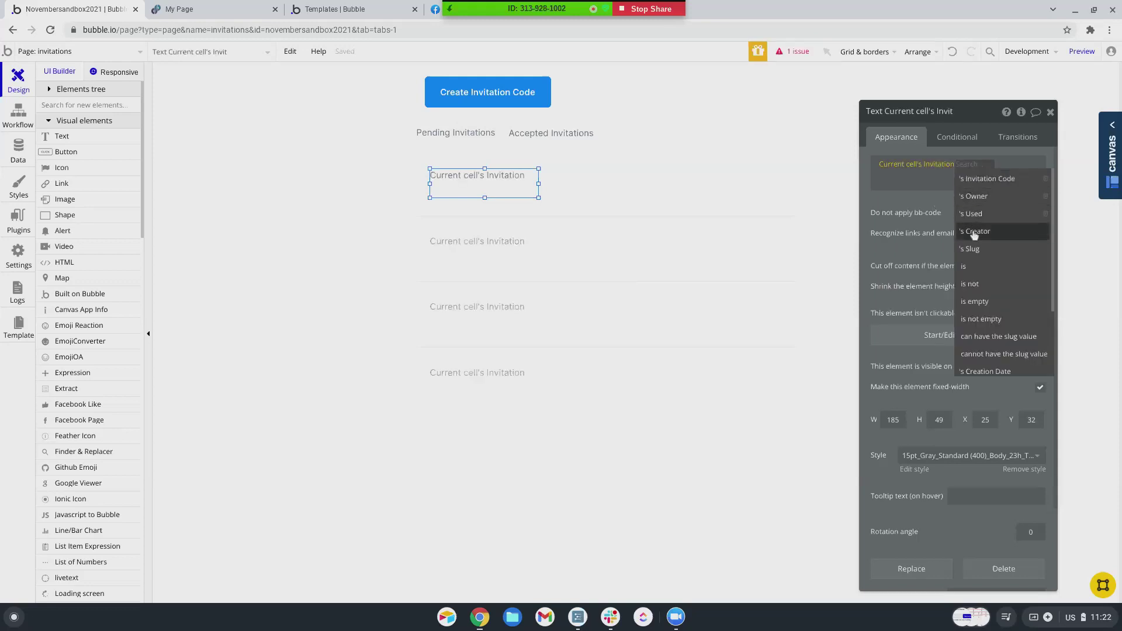
{"action": "left_click", "coordinate": [981, 183]}
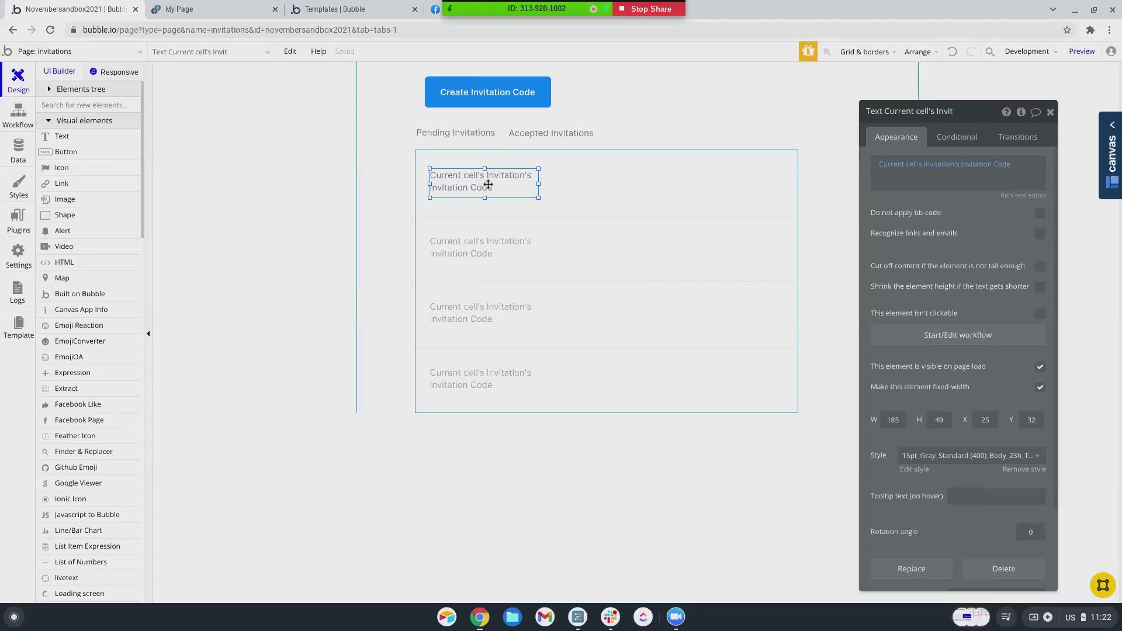
- Copy the text to the right and change it to Creation Date formatted as 11/24/21
{"action": "left_click_drag", "start_coordinate": [483, 178], "coordinate": [618, 177]}
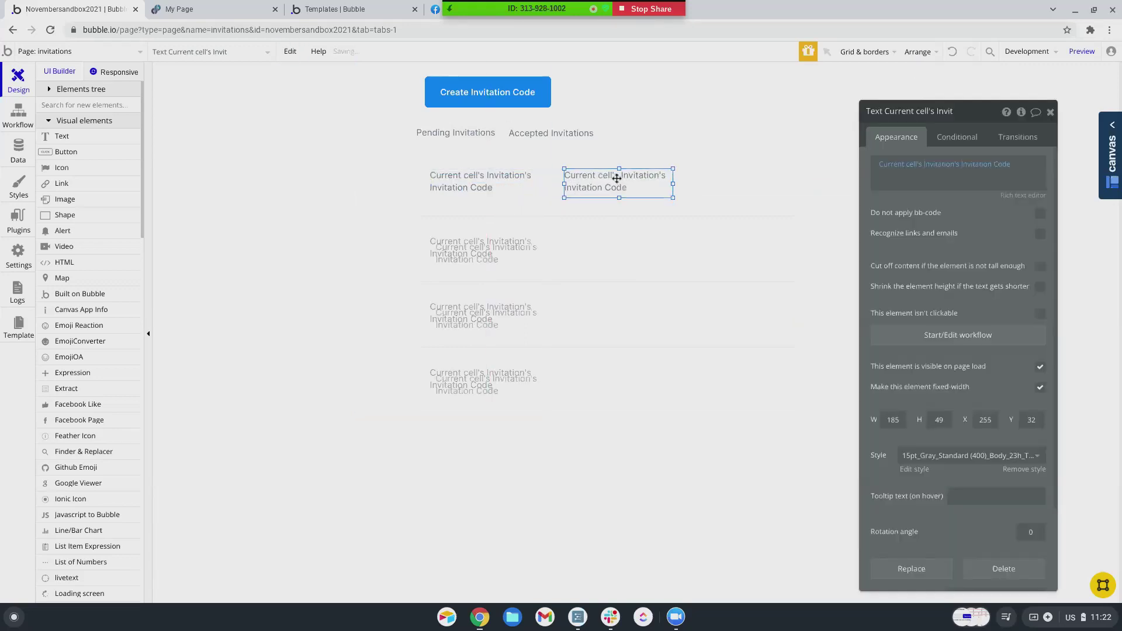
{"action": "left_click", "coordinate": [997, 166]}
{"action": "scroll", "coordinate": [989, 245], "scroll_direction": "down", "scroll_amount": 5}
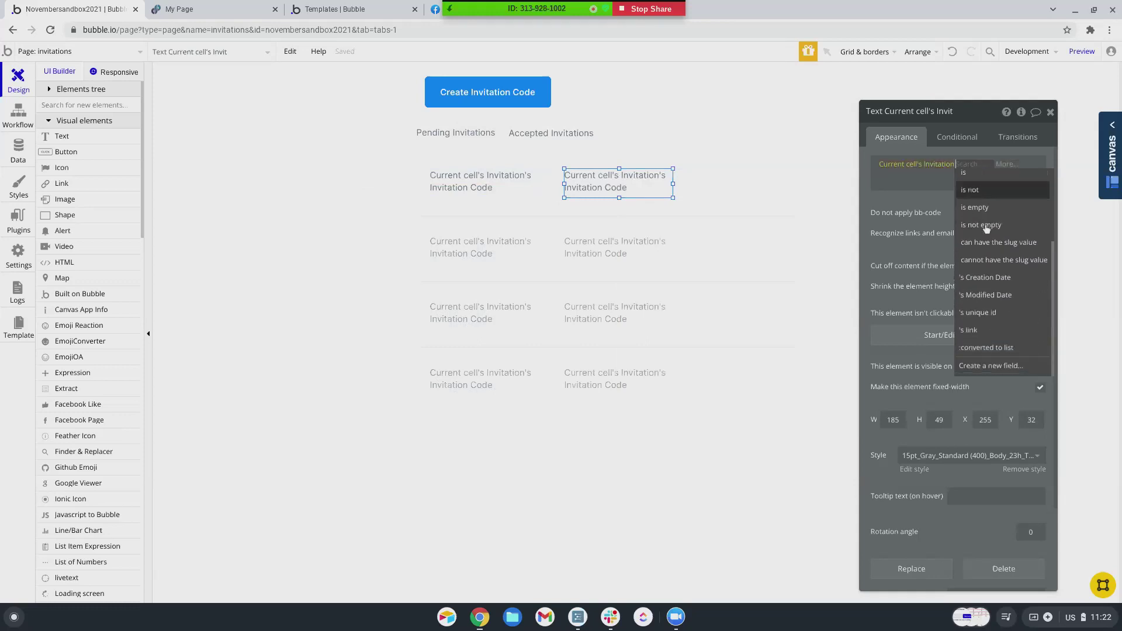
{"action": "left_click", "coordinate": [985, 277]}
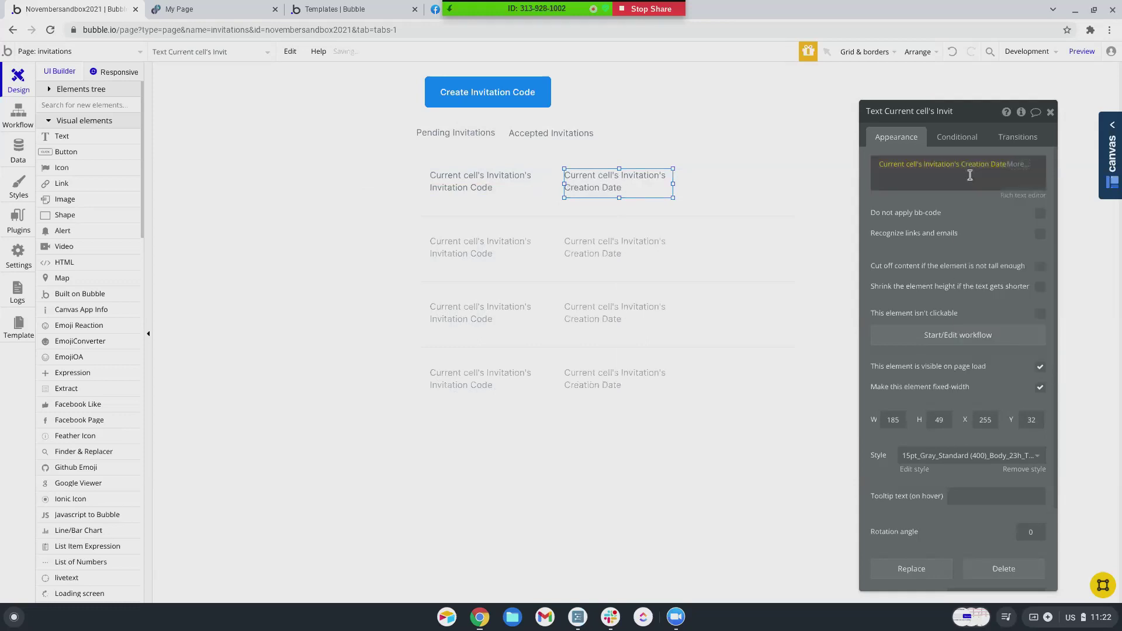
{"action": "left_click", "coordinate": [1016, 164]}
{"action": "left_click", "coordinate": [979, 207]}
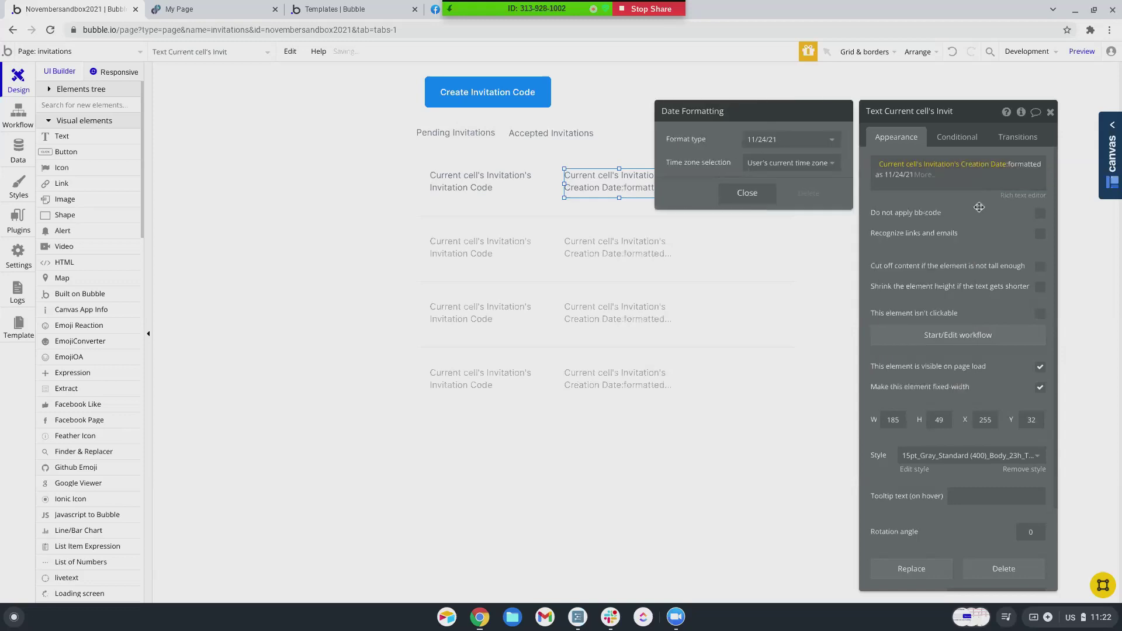
{"action": "left_click", "coordinate": [979, 207]}
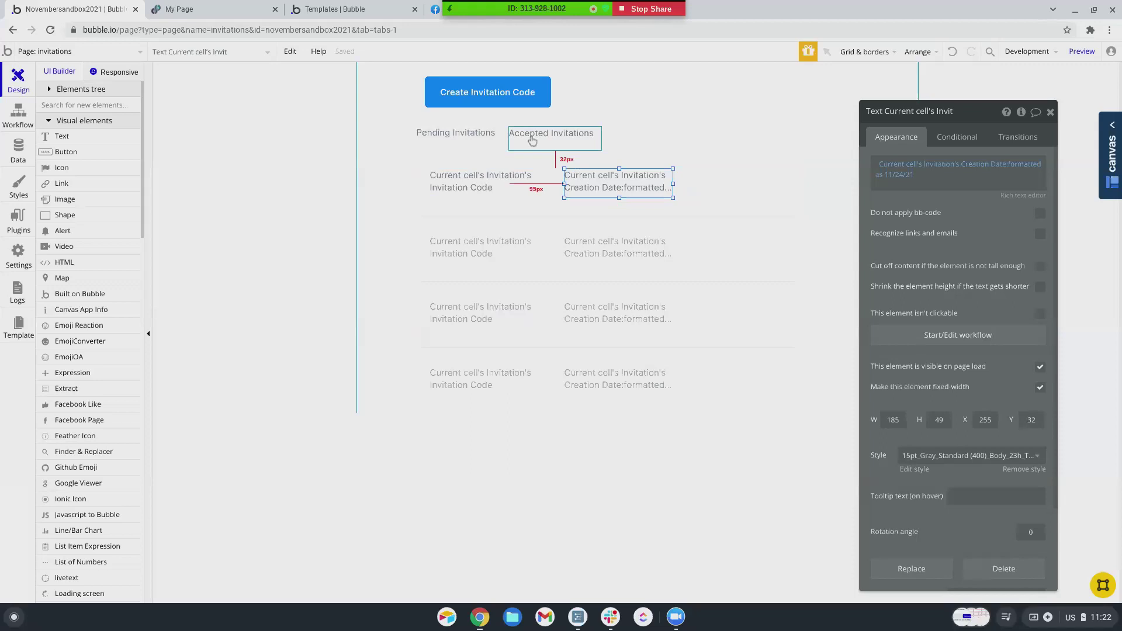
- Start a click workflow on the Create Invitation Code button with a 'Create a new thing' action
{"action": "left_click", "coordinate": [491, 94]}
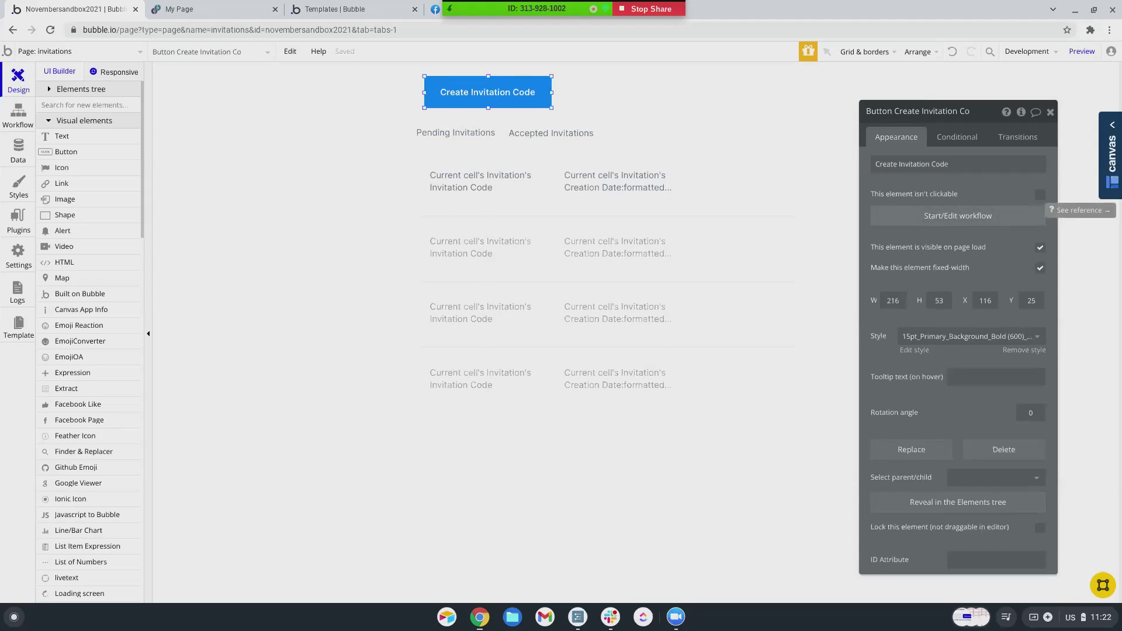
{"action": "left_click", "coordinate": [934, 221]}
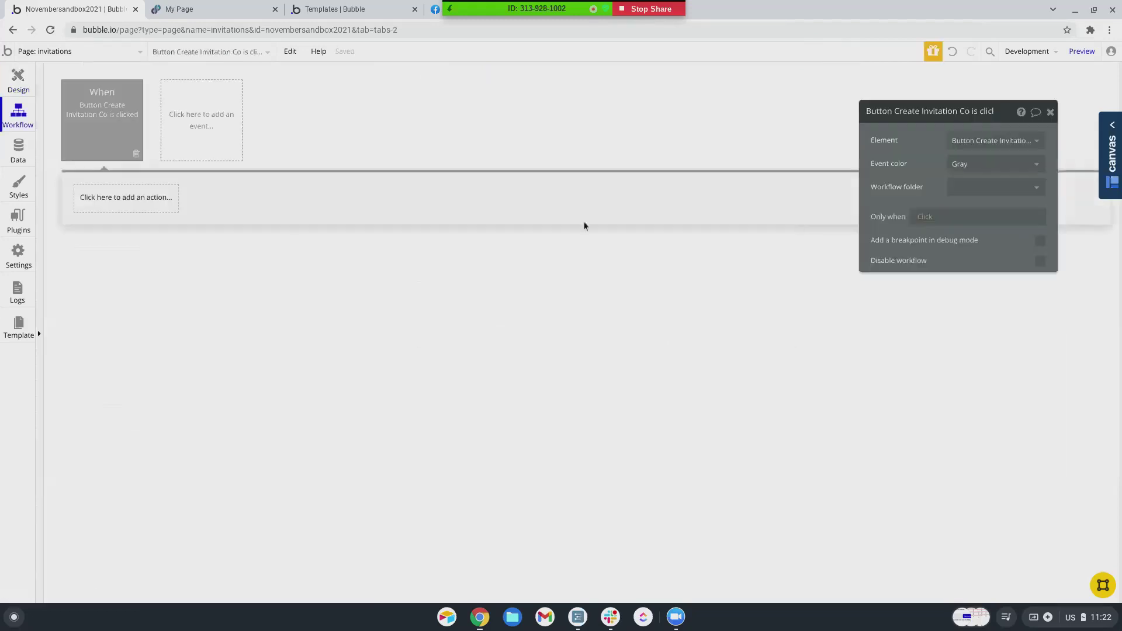
{"action": "left_click", "coordinate": [106, 203]}
{"action": "mouse_move", "coordinate": [108, 286]}
{"action": "left_click", "coordinate": [195, 244]}
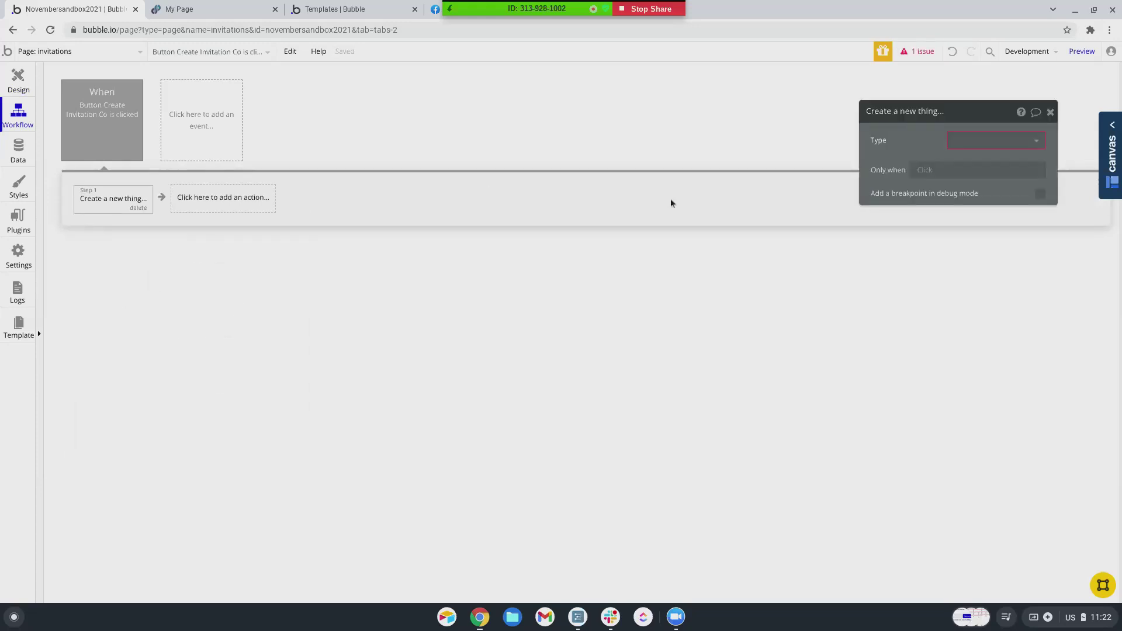
- Set the thing type to Invitation, add all fields, and set Invitation Code to Current User's unique id
{"action": "left_click", "coordinate": [990, 142]}
{"action": "scroll", "coordinate": [982, 250], "scroll_direction": "down", "scroll_amount": 3}
{"action": "left_click", "coordinate": [974, 270]}
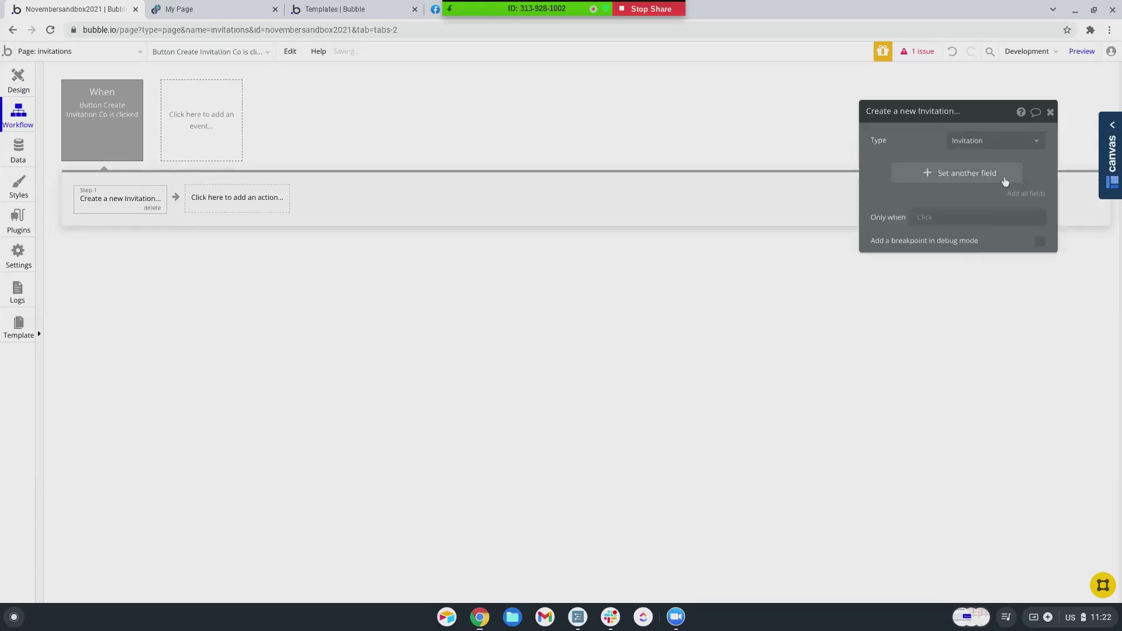
{"action": "left_click", "coordinate": [1023, 193]}
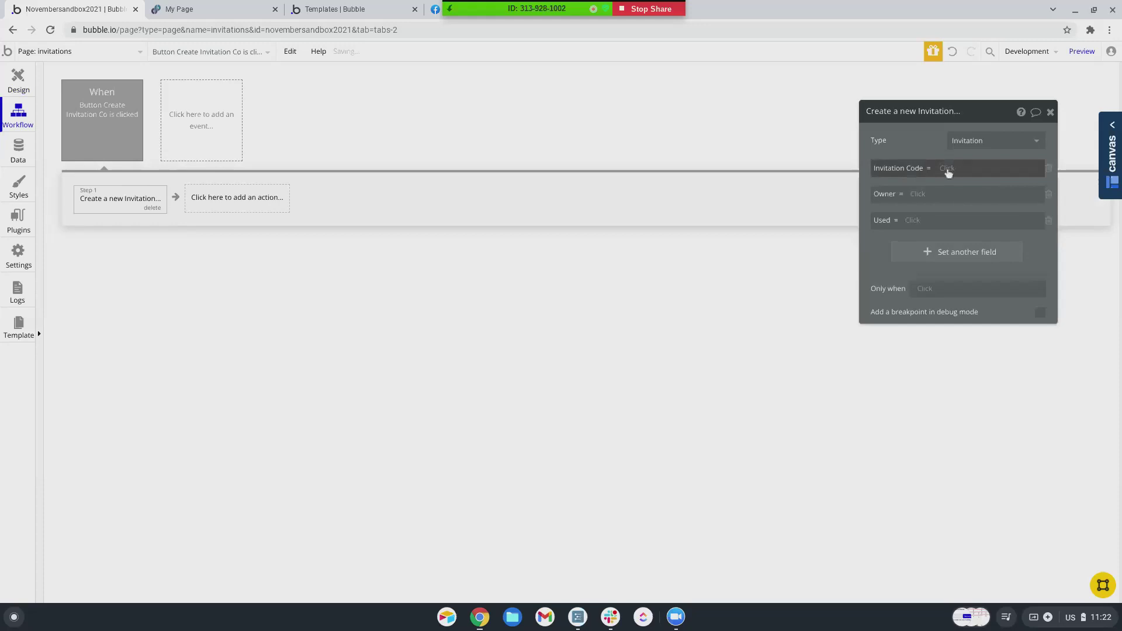
{"action": "left_click", "coordinate": [948, 170]}
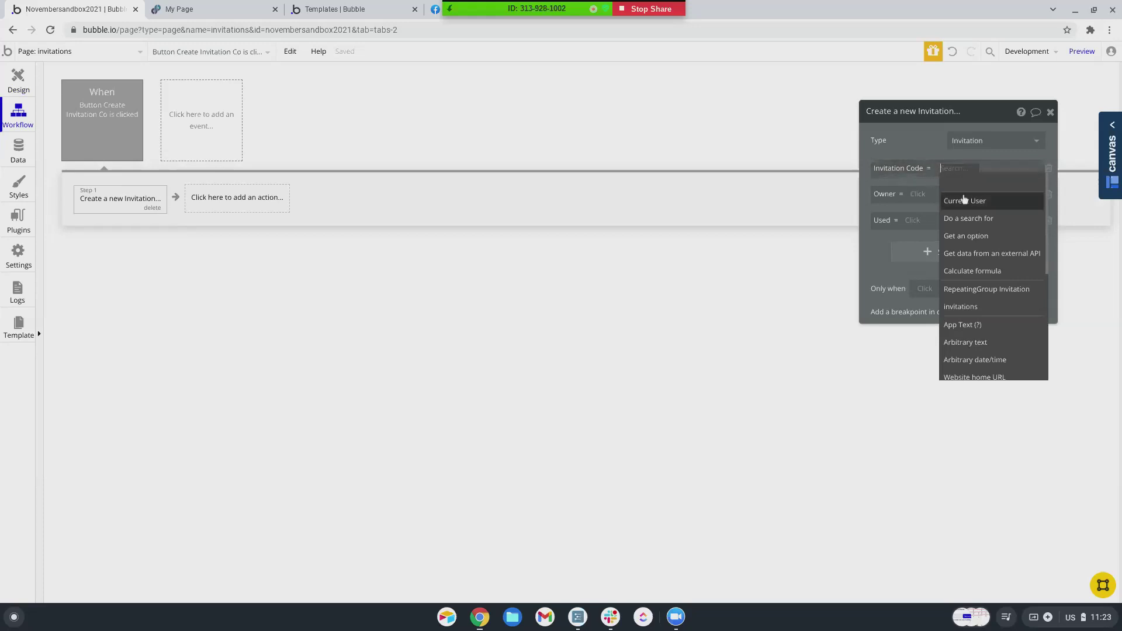
{"action": "scroll", "coordinate": [965, 222], "scroll_direction": "down", "scroll_amount": 5}
{"action": "scroll", "coordinate": [964, 222], "scroll_direction": "up", "scroll_amount": 5}
{"action": "left_click", "coordinate": [964, 202]}
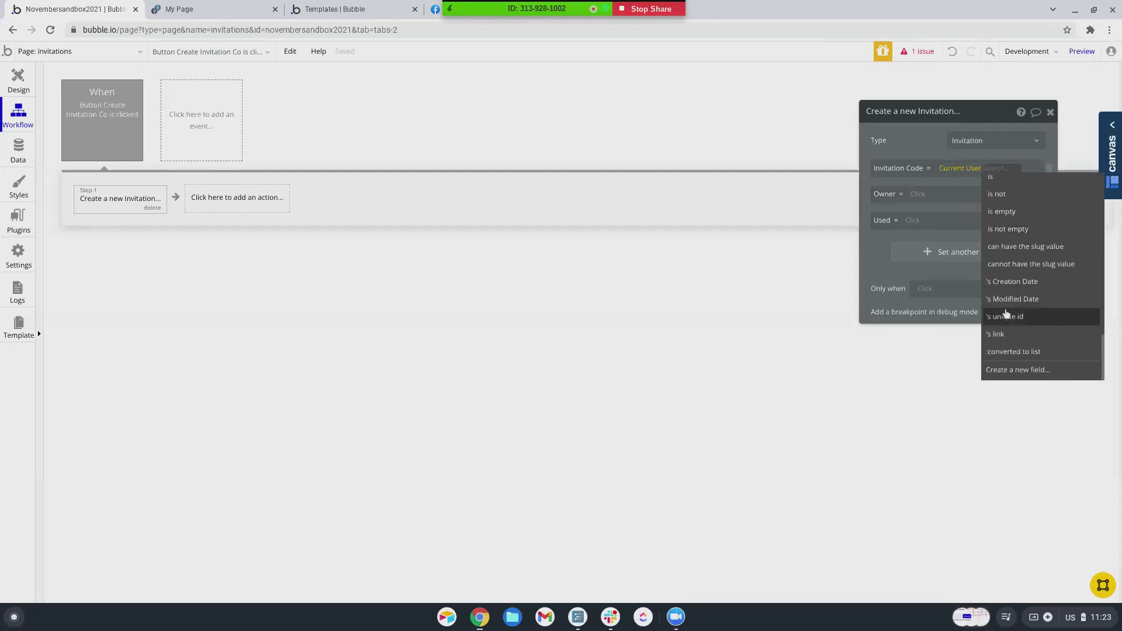
{"action": "left_click", "coordinate": [1005, 319]}
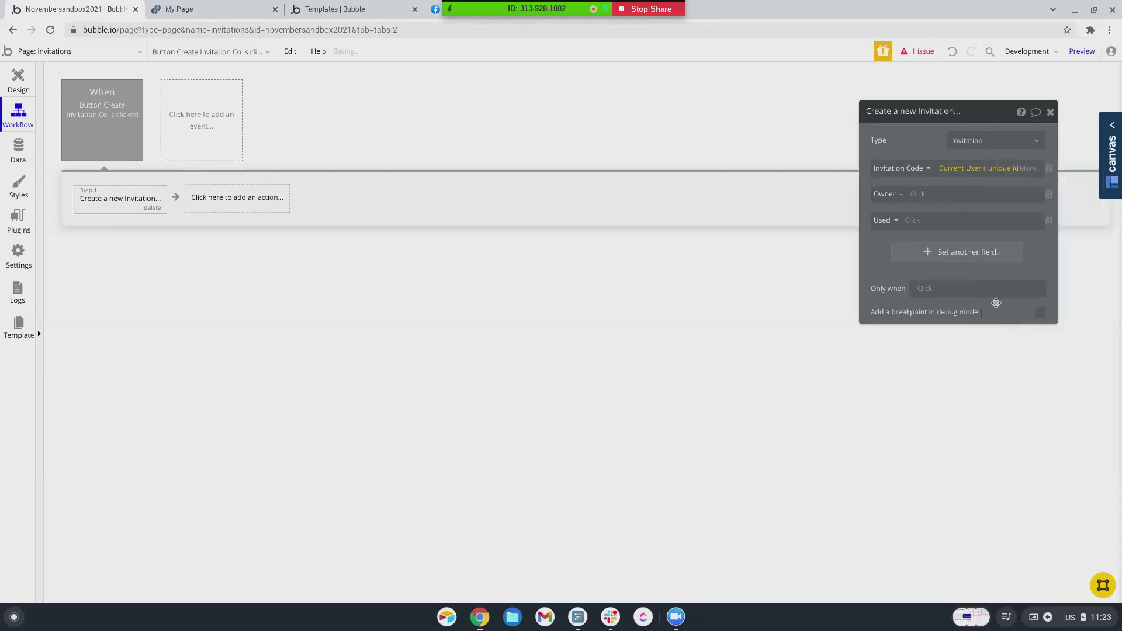
- Truncate the unique id from the end to 3 characters
{"action": "left_click", "coordinate": [1030, 169]}
{"action": "scroll", "coordinate": [923, 287], "scroll_direction": "down", "scroll_amount": 5}
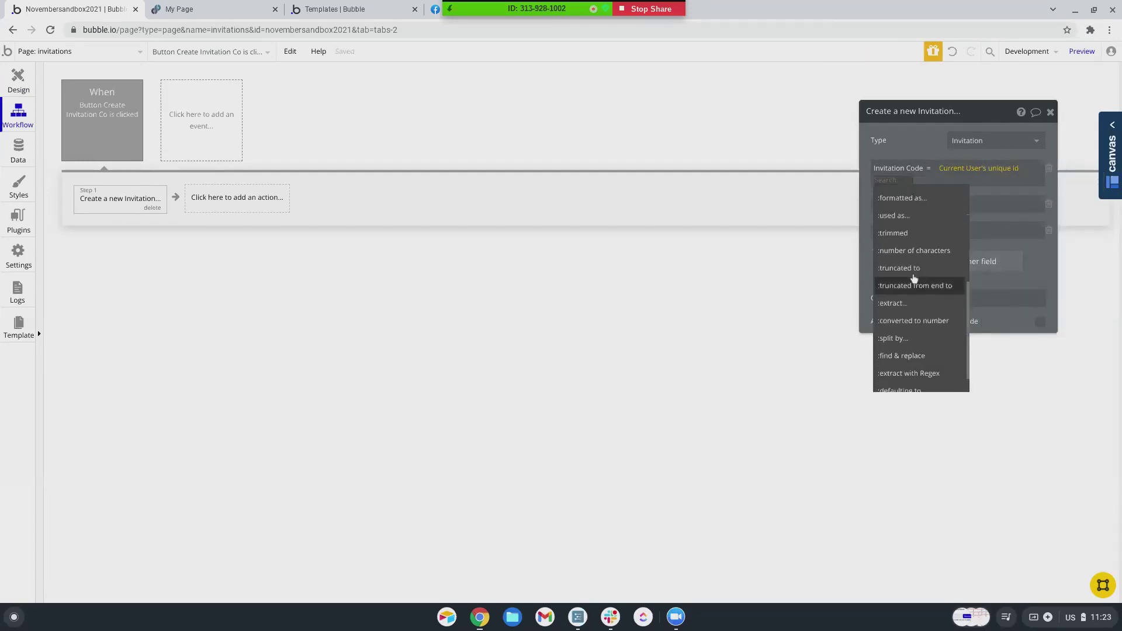
{"action": "left_click", "coordinate": [887, 242]}
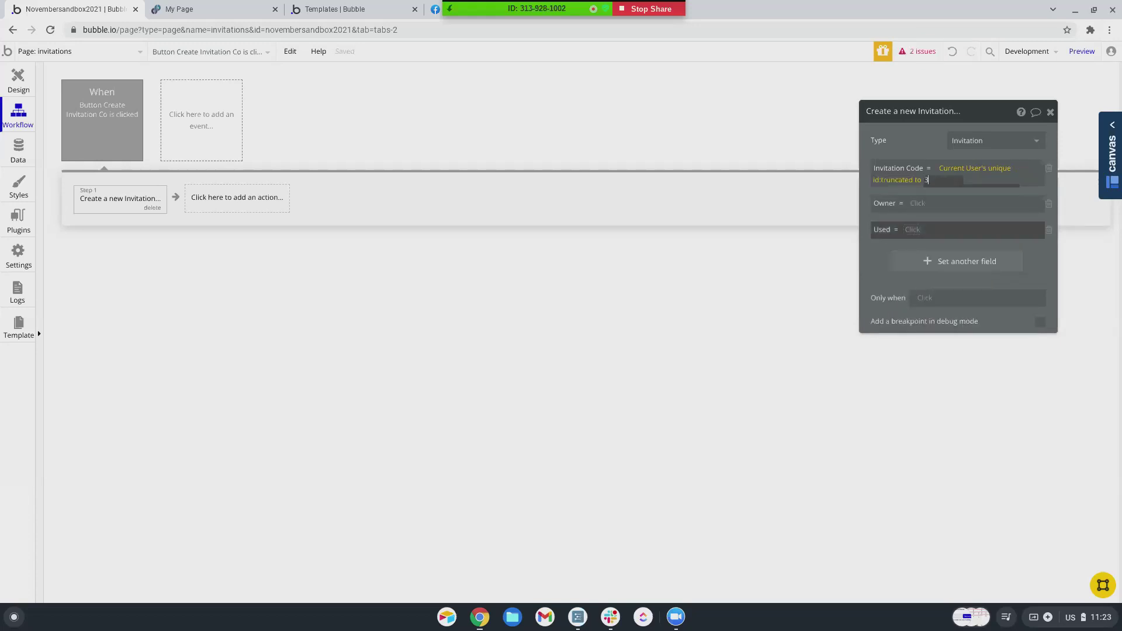
{"action": "type", "text": "3"}
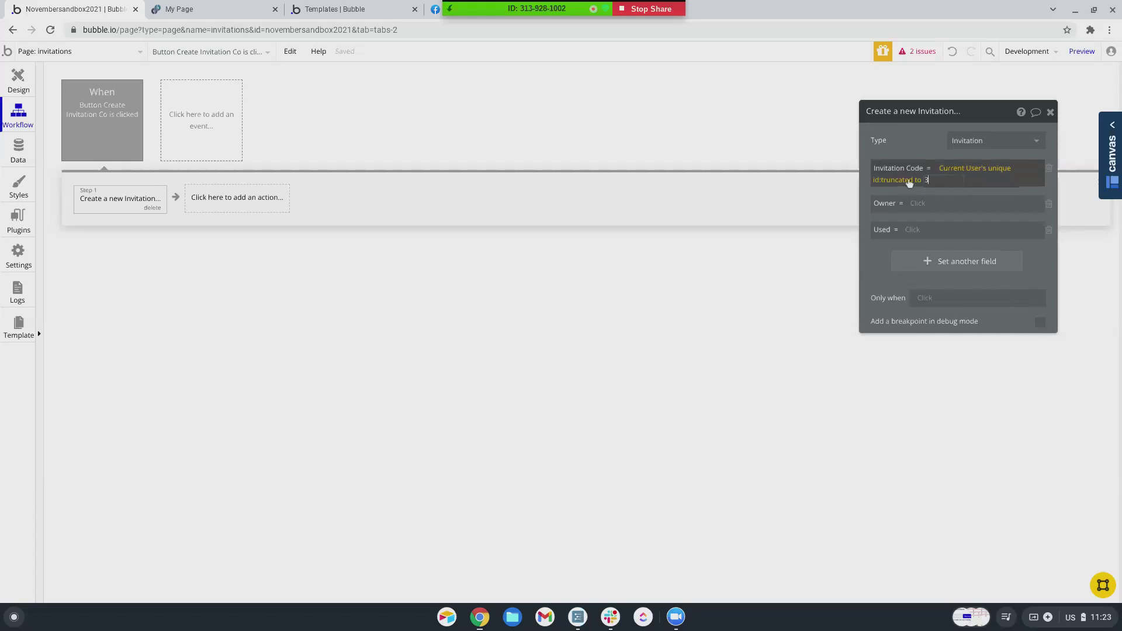
{"action": "left_click", "coordinate": [906, 183]}
{"action": "scroll", "coordinate": [904, 259], "scroll_direction": "down", "scroll_amount": 3}
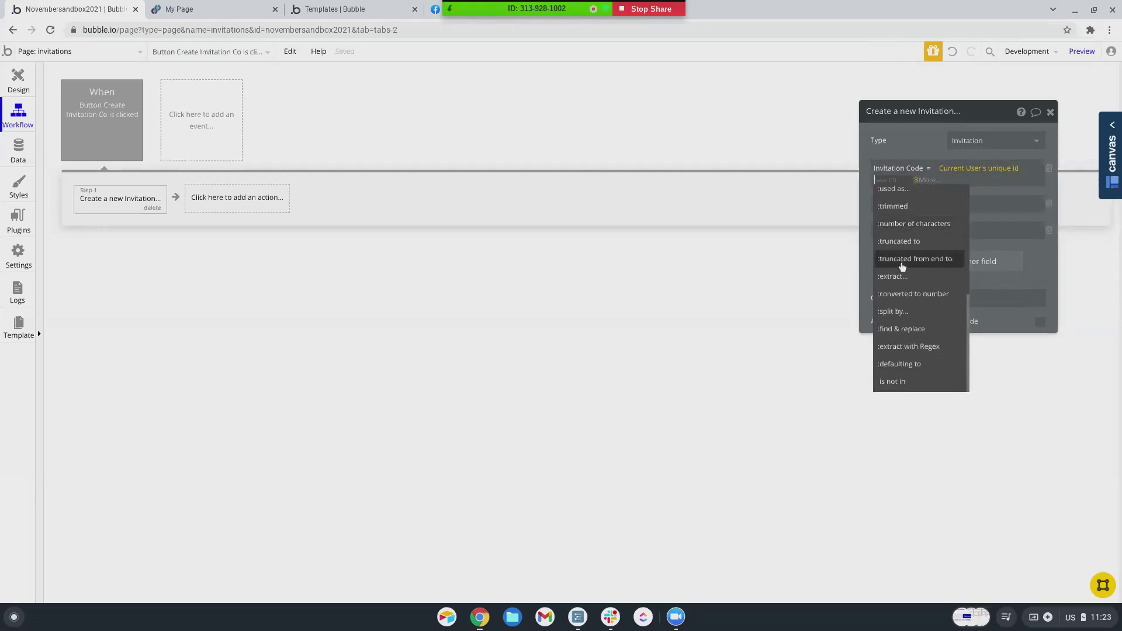
{"action": "left_click", "coordinate": [902, 260]}
- Append a Calculate formula value to the truncated code
{"action": "left_click", "coordinate": [966, 193]}
{"action": "scroll", "coordinate": [971, 210], "scroll_direction": "down", "scroll_amount": 5}
{"action": "scroll", "coordinate": [972, 218], "scroll_direction": "down", "scroll_amount": 2}
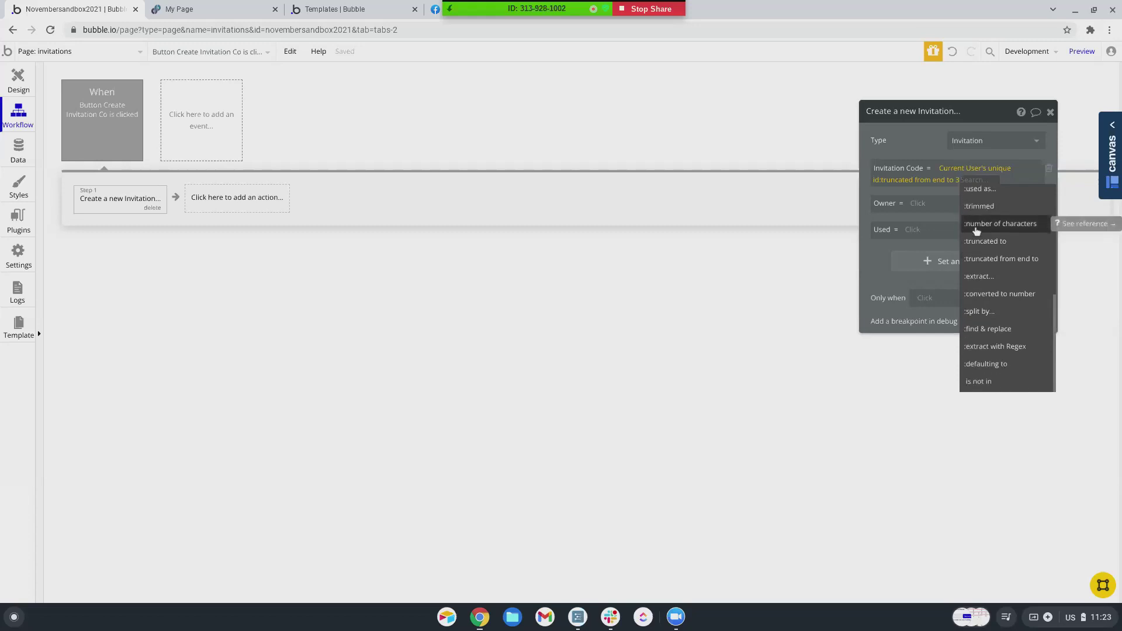
{"action": "type", "text": "ap"}
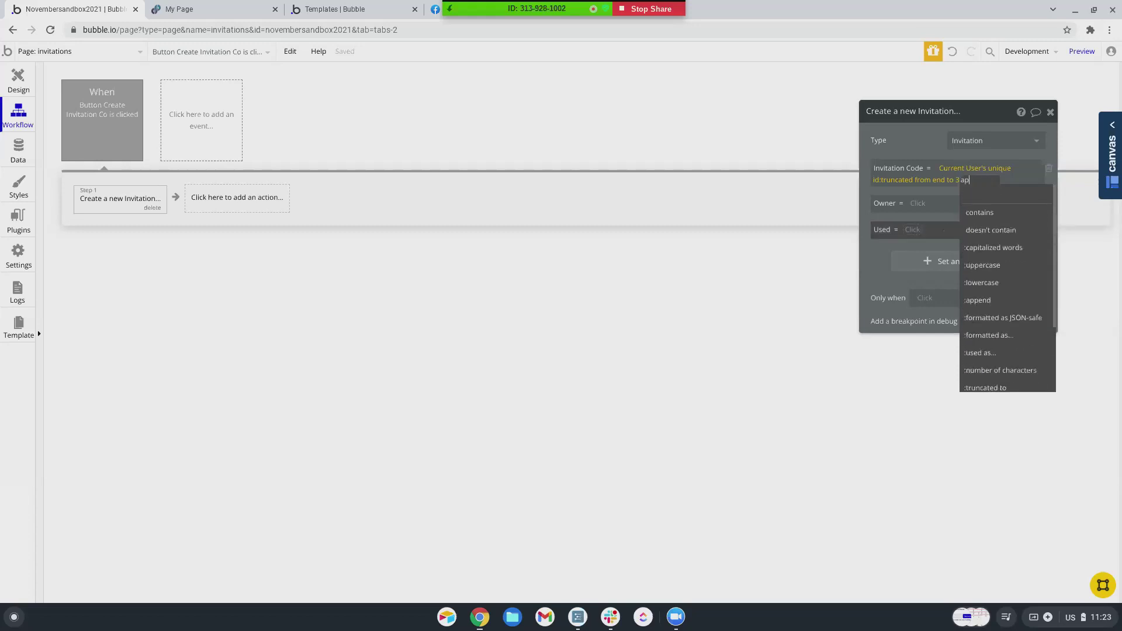
{"action": "left_click", "coordinate": [990, 217]}
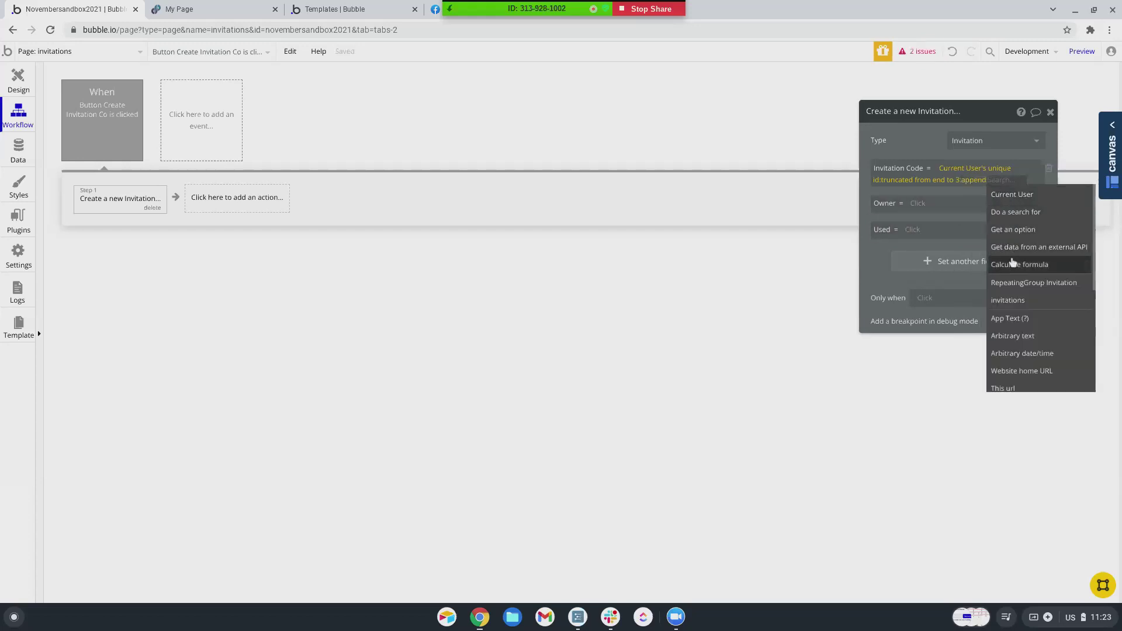
{"action": "left_click", "coordinate": [1013, 263]}
{"action": "left_click", "coordinate": [782, 145]}
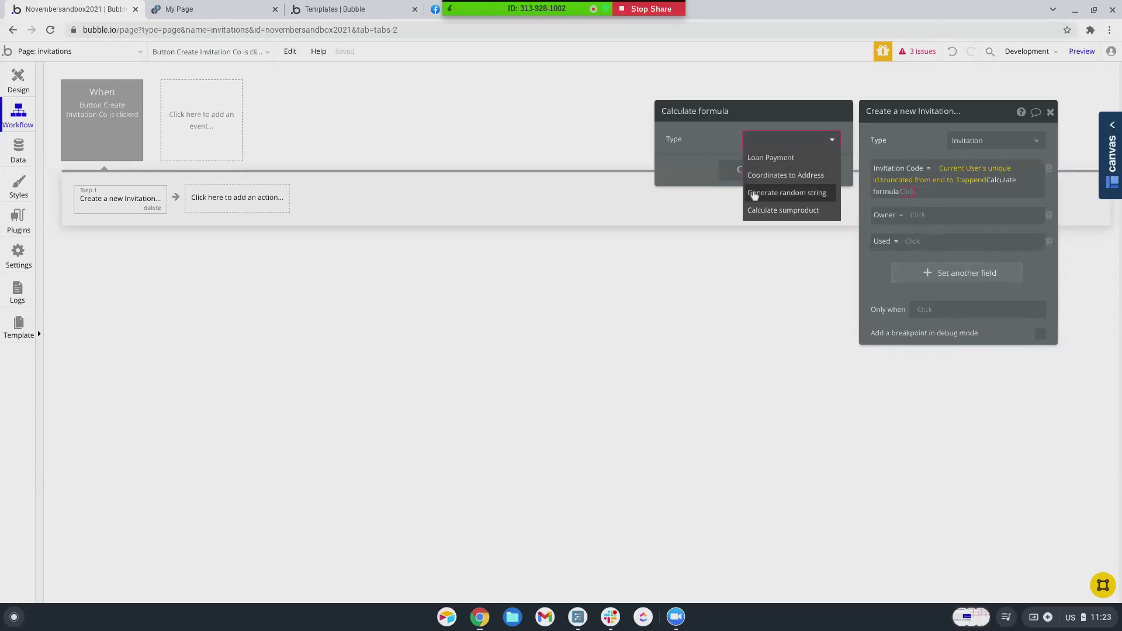
- Make the formula a random string of 3 characters using letters and numbers
{"action": "left_click", "coordinate": [755, 194]}
{"action": "left_click", "coordinate": [758, 164]}
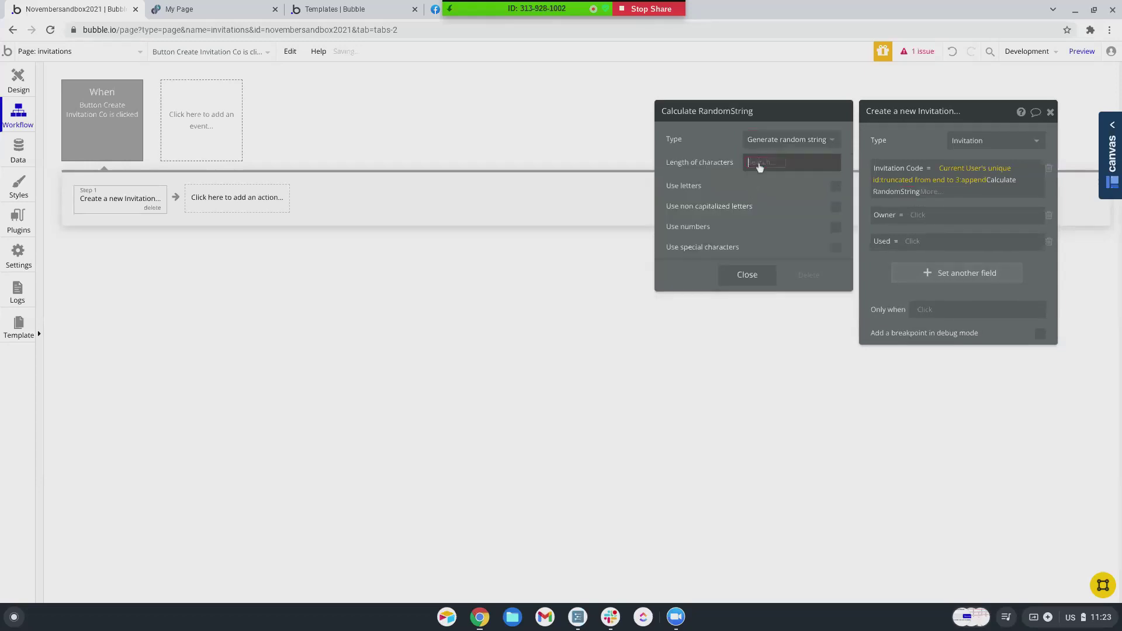
{"action": "type", "text": "3"}
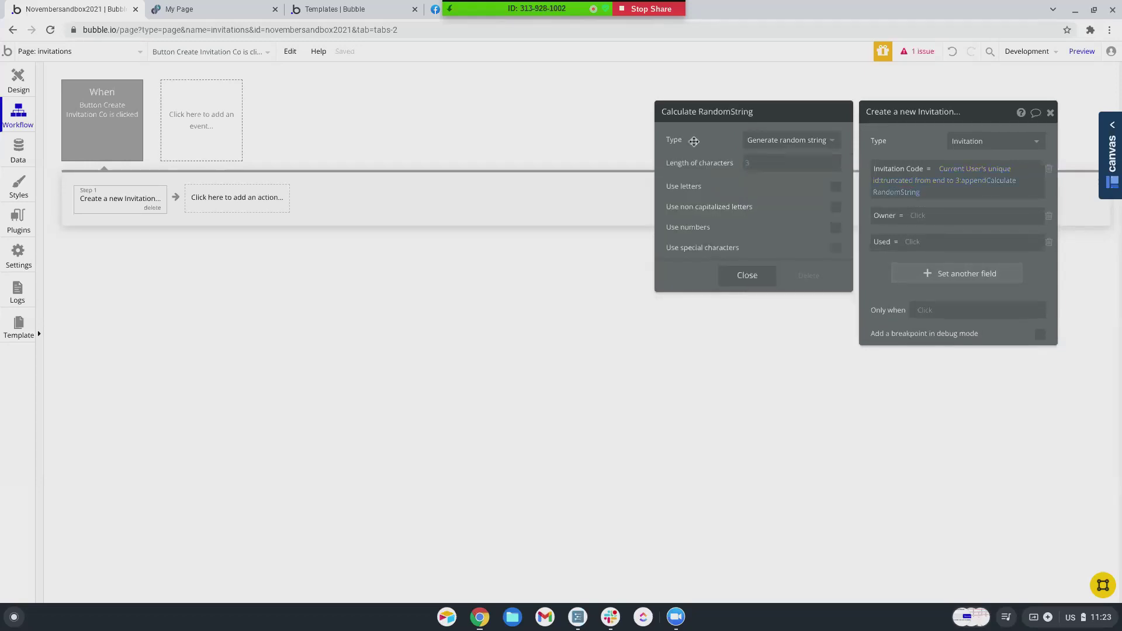
{"action": "left_click", "coordinate": [837, 187]}
{"action": "left_click", "coordinate": [837, 227]}
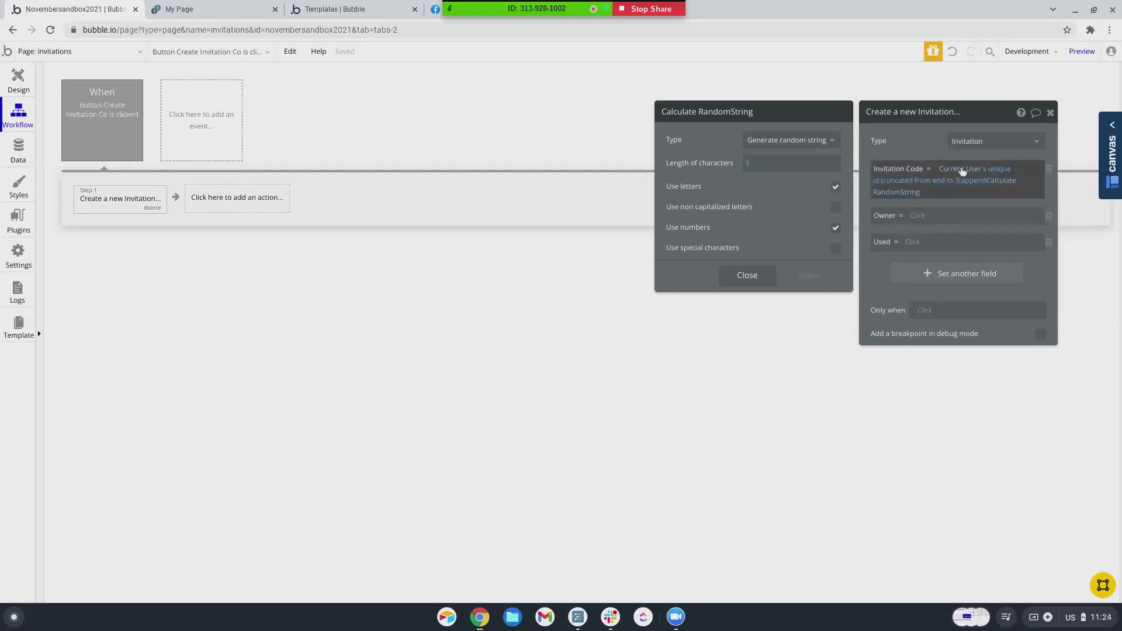
{"action": "right_click", "coordinate": [912, 182]}
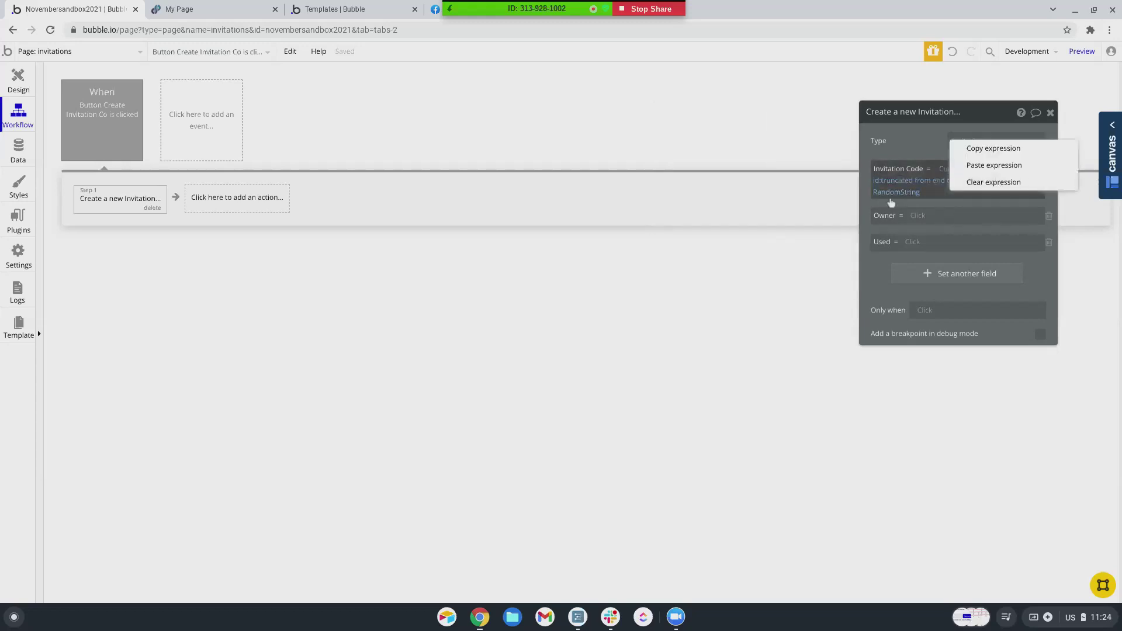
- Clear the Invitation Code expression and return to its now-empty field
{"action": "left_click", "coordinate": [988, 183]}
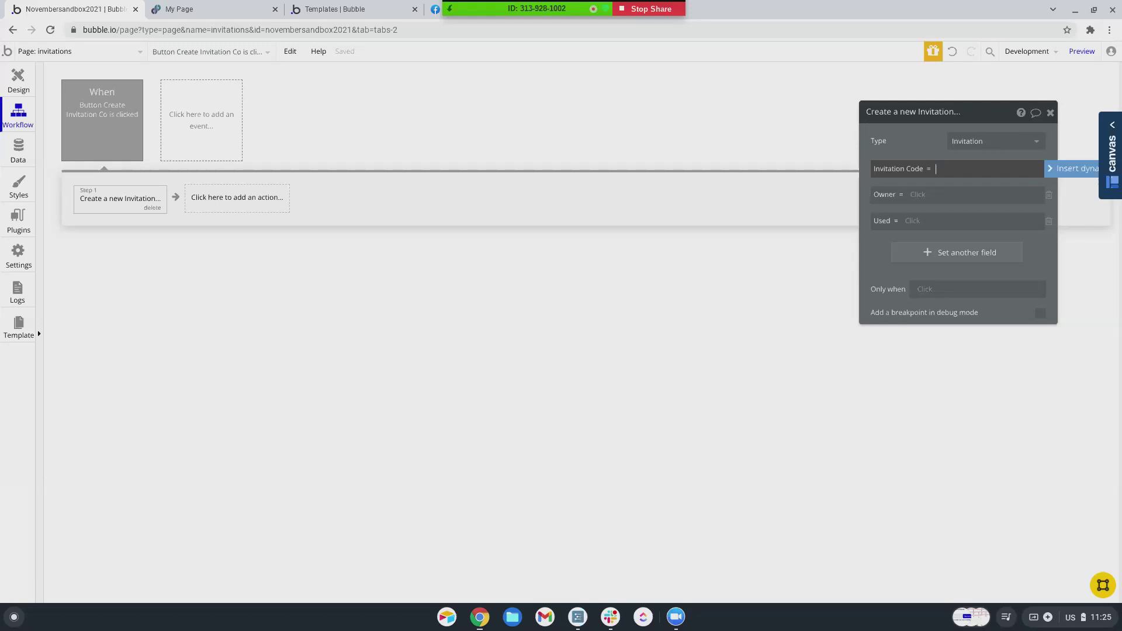
{"action": "left_click", "coordinate": [1013, 180]}
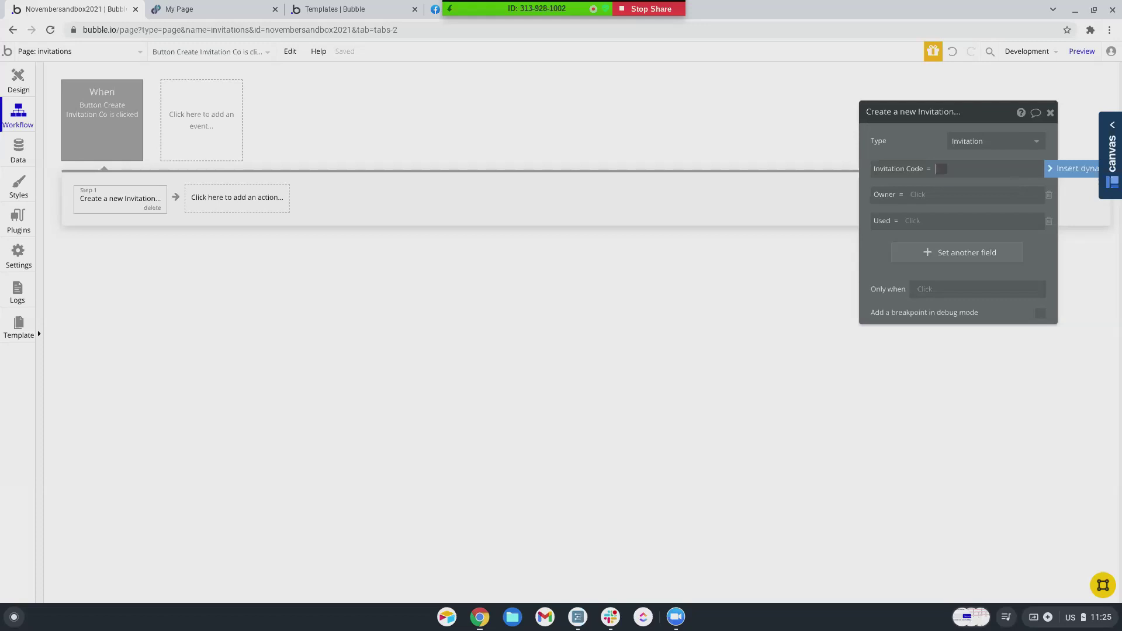
- Start the Invitation Code value with a Do a search for Invitations, no constraints yet
{"action": "left_click", "coordinate": [1051, 173]}
{"action": "left_click", "coordinate": [944, 221]}
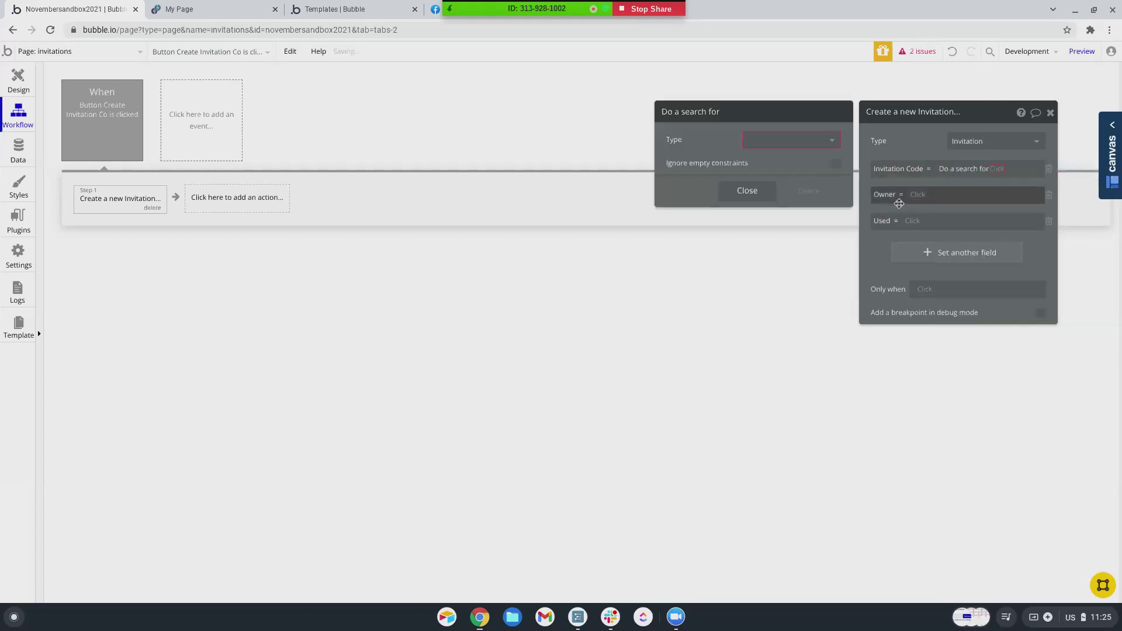
{"action": "left_click", "coordinate": [779, 143]}
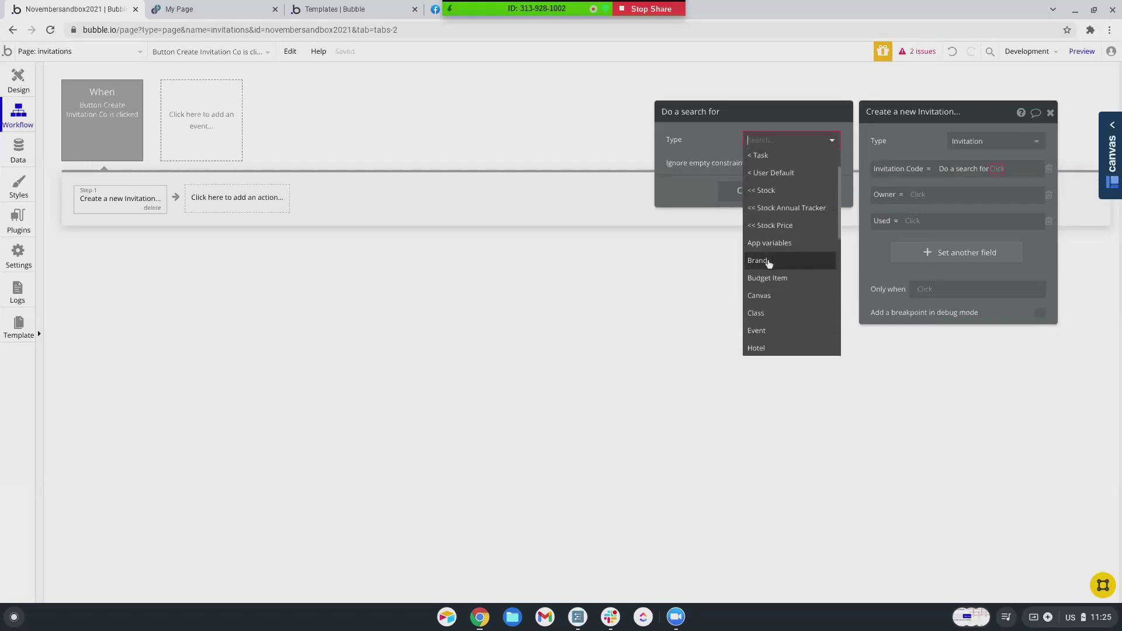
{"action": "scroll", "coordinate": [768, 264], "scroll_direction": "down", "scroll_amount": 3}
{"action": "scroll", "coordinate": [769, 264], "scroll_direction": "down", "scroll_amount": 2}
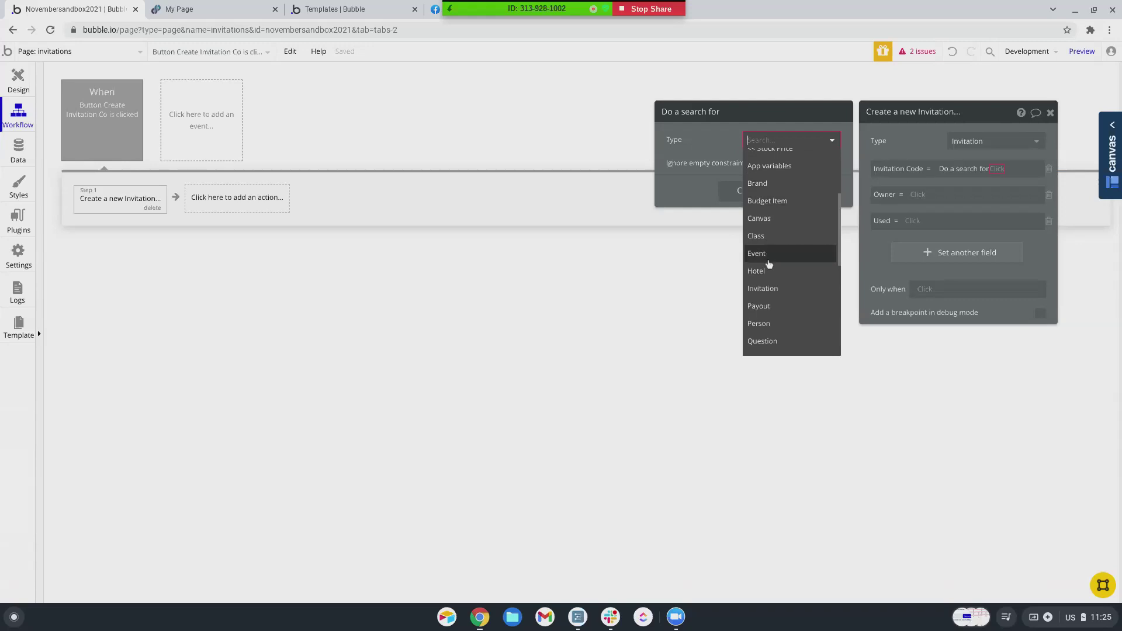
{"action": "scroll", "coordinate": [769, 265], "scroll_direction": "up", "scroll_amount": 1}
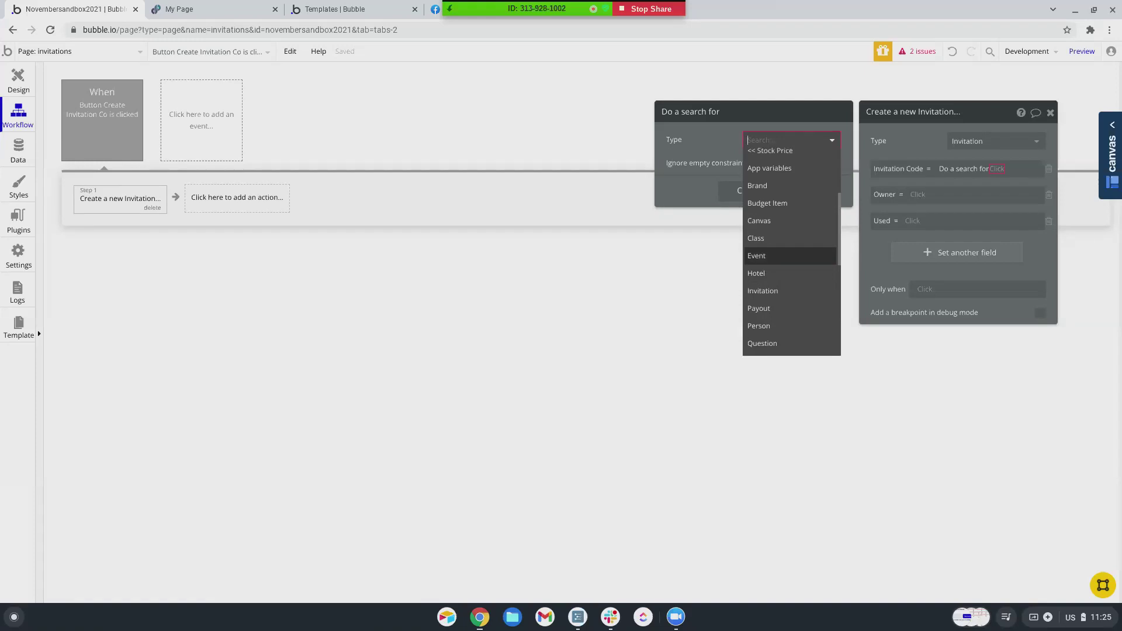
{"action": "scroll", "coordinate": [769, 264], "scroll_direction": "down", "scroll_amount": 1}
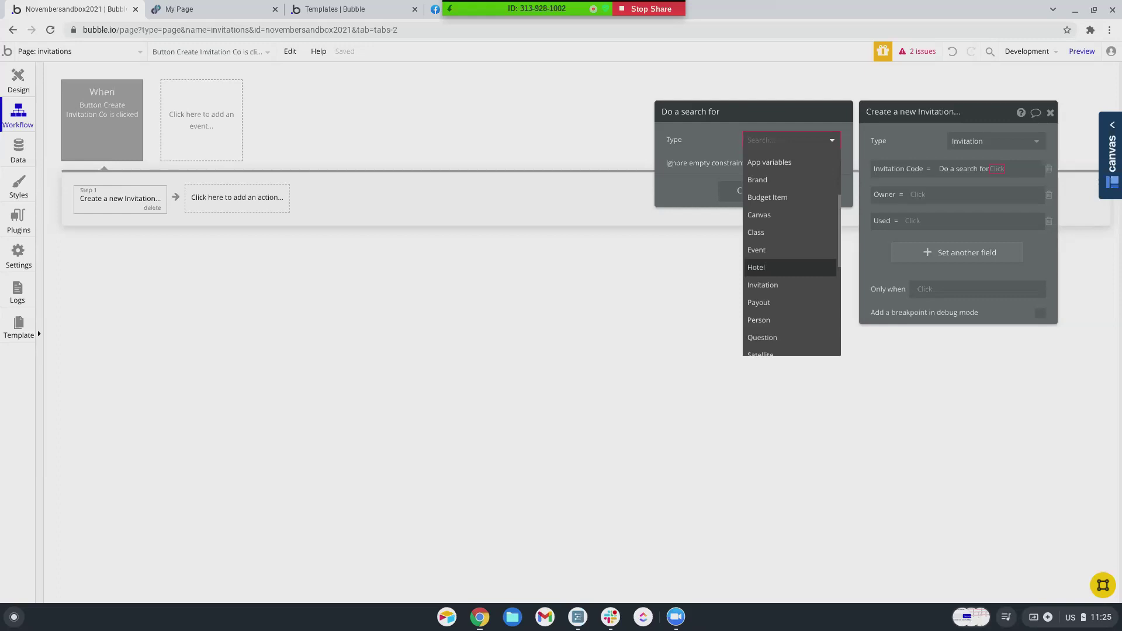
{"action": "scroll", "coordinate": [780, 243], "scroll_direction": "down", "scroll_amount": 1}
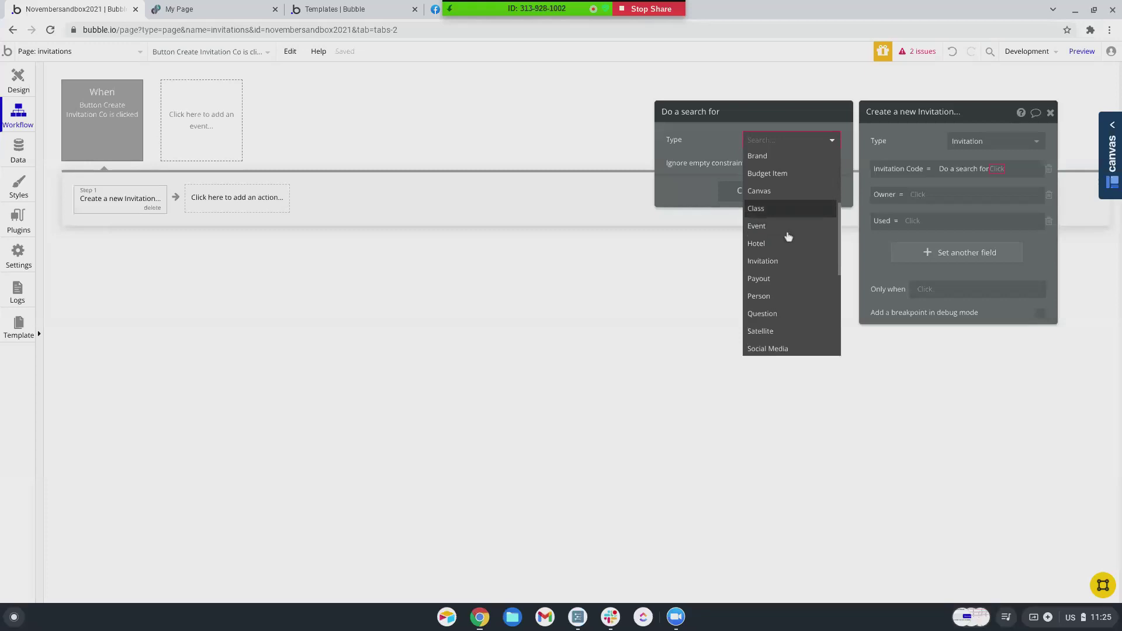
{"action": "left_click", "coordinate": [770, 262]}
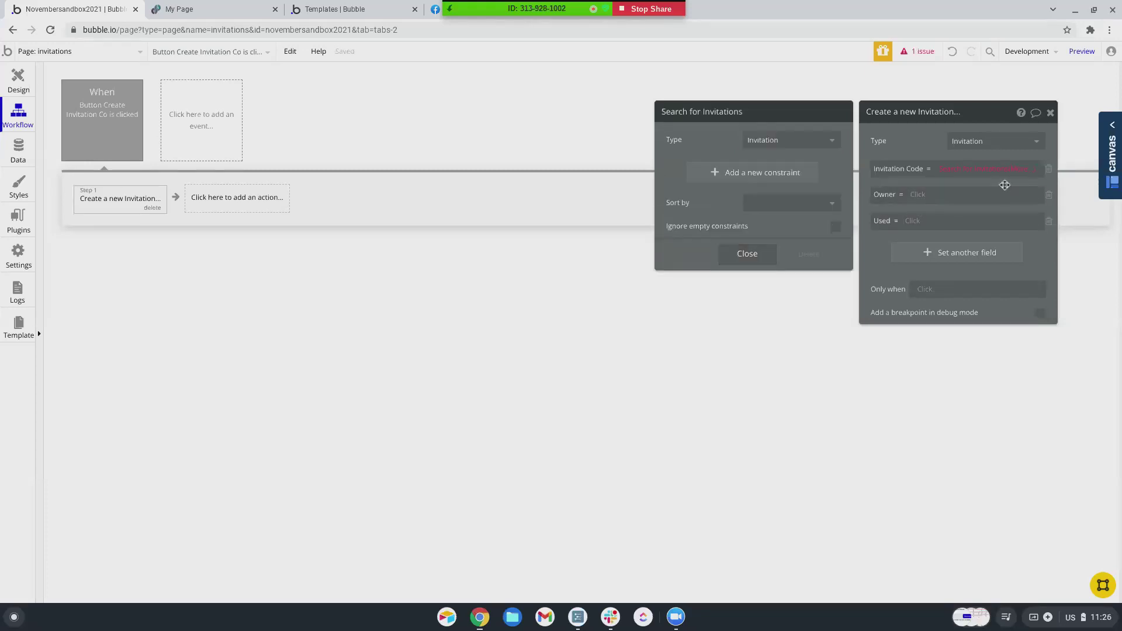
{"action": "mouse_move", "coordinate": [1017, 176]}
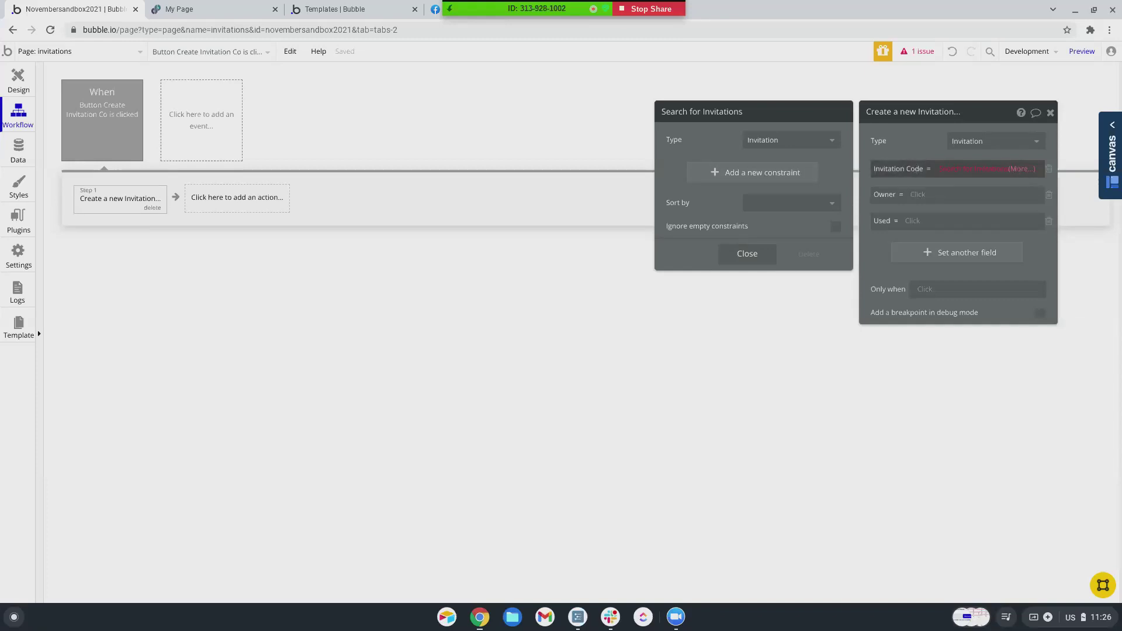
- Extend it to Search for Invitations:last item's Invitation Code:converted to number
{"action": "left_click", "coordinate": [1021, 168]}
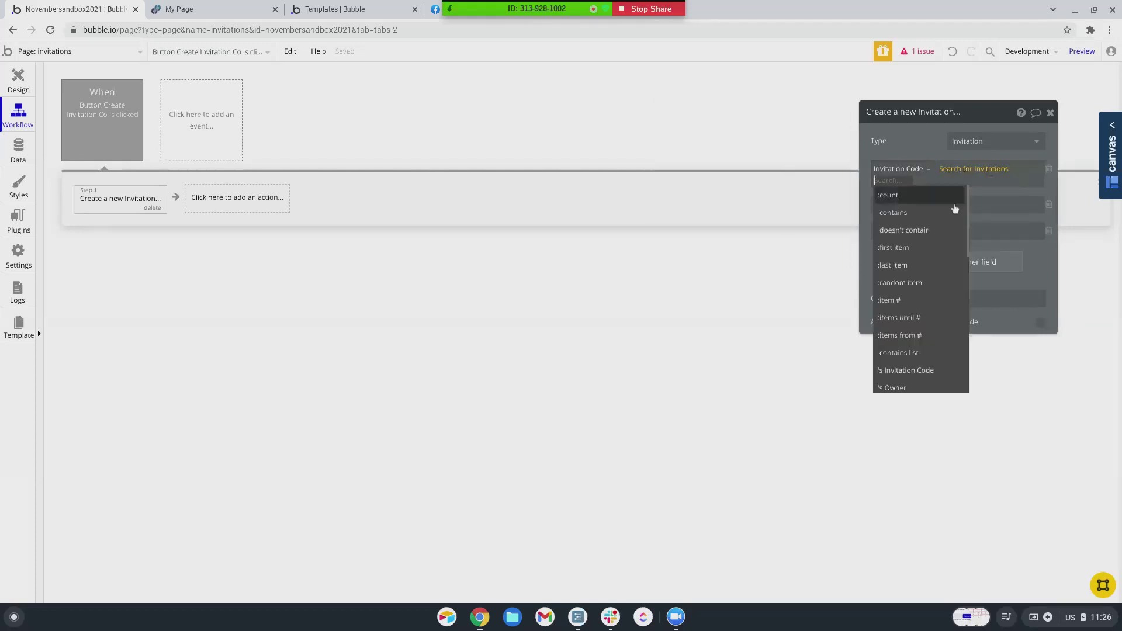
{"action": "left_click", "coordinate": [901, 264]}
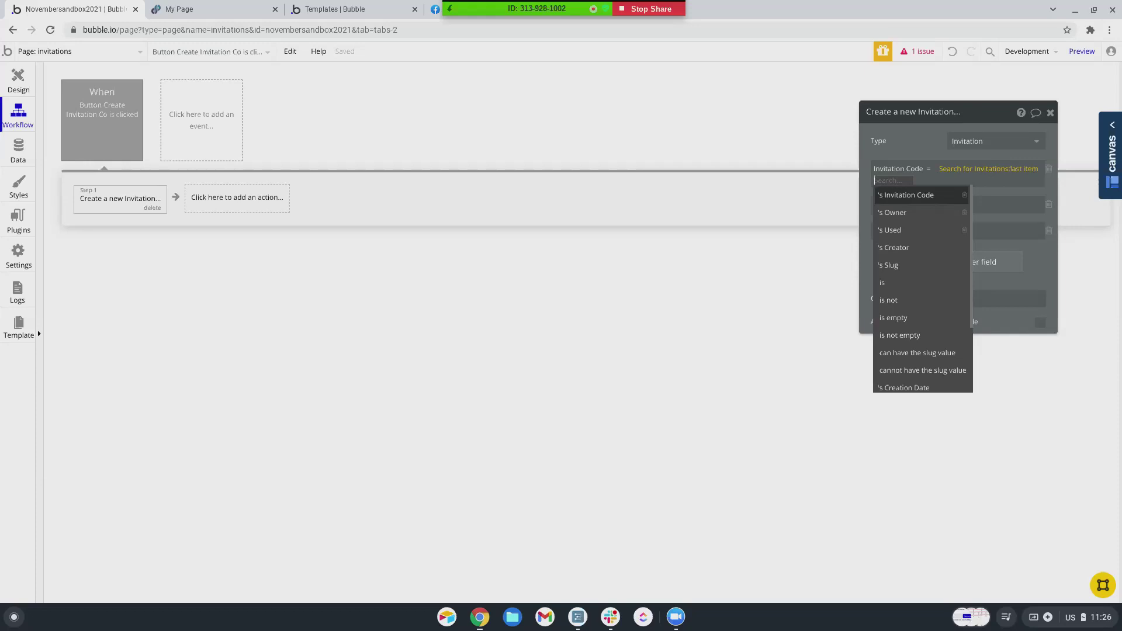
{"action": "left_click", "coordinate": [903, 196]}
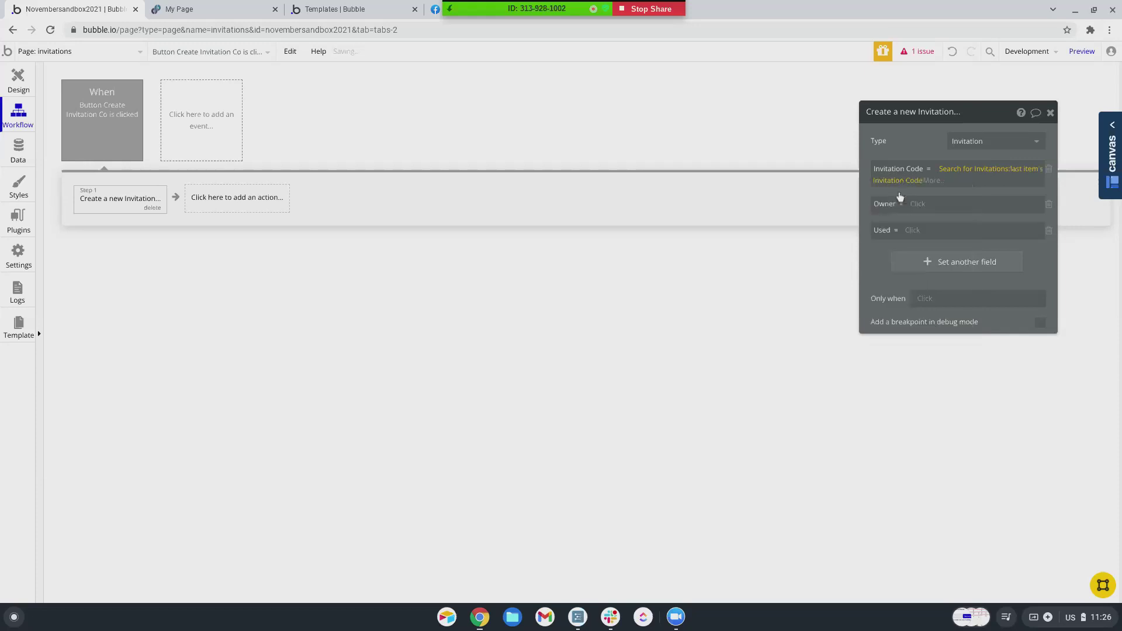
{"action": "left_click", "coordinate": [935, 180]}
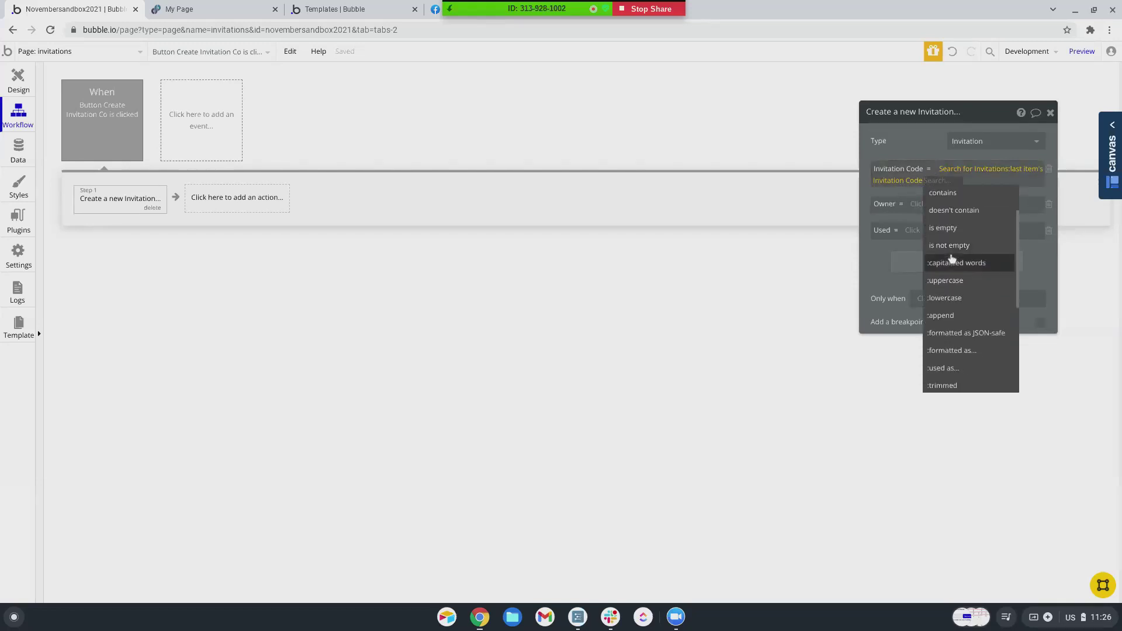
{"action": "scroll", "coordinate": [952, 258], "scroll_direction": "down", "scroll_amount": 1}
{"action": "scroll", "coordinate": [952, 258], "scroll_direction": "down", "scroll_amount": 3}
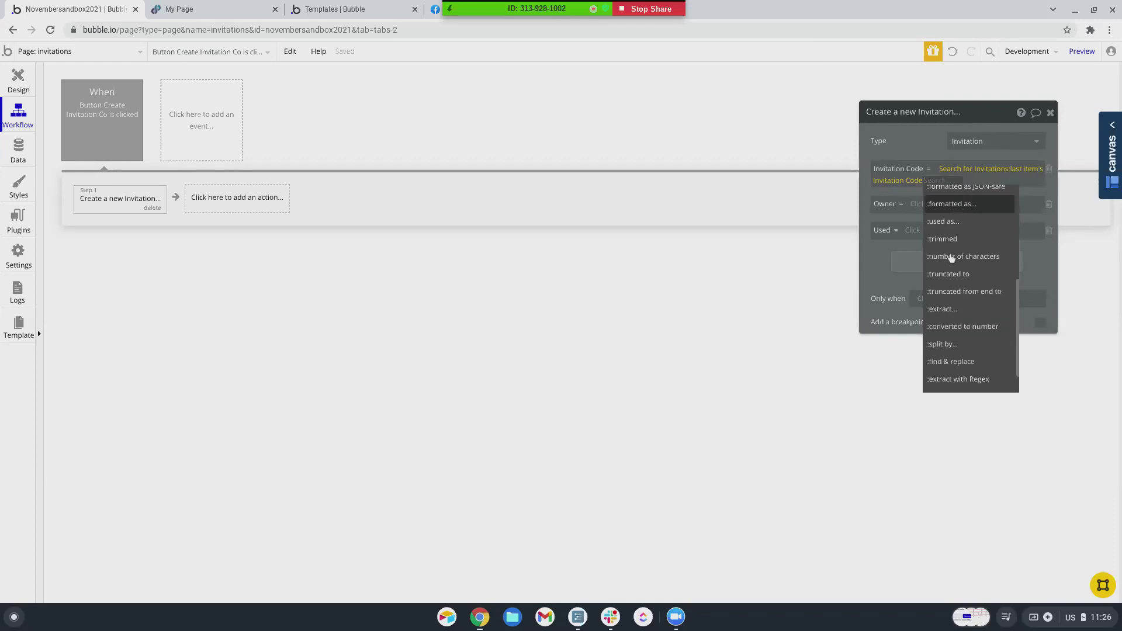
{"action": "scroll", "coordinate": [951, 259], "scroll_direction": "down", "scroll_amount": 1}
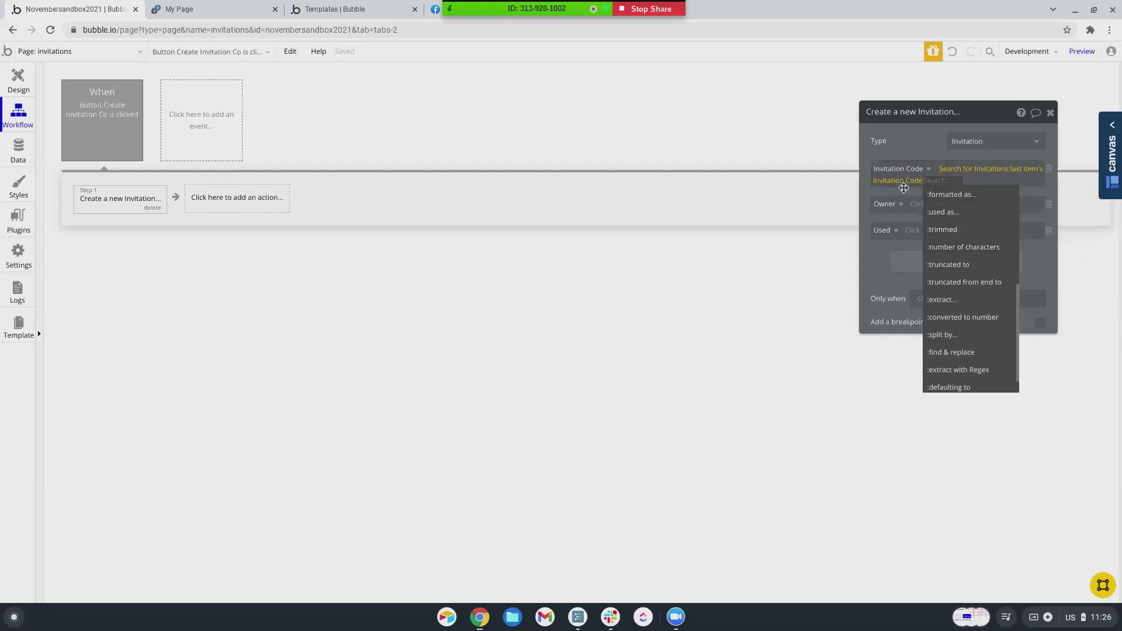
{"action": "scroll", "coordinate": [933, 266], "scroll_direction": "down", "scroll_amount": 1}
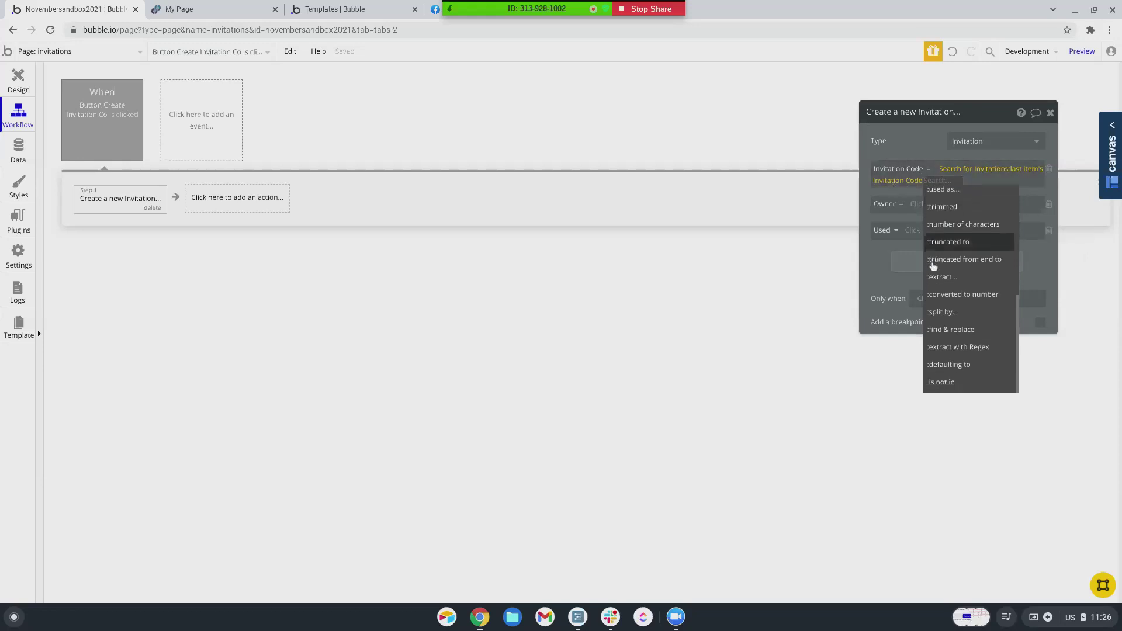
{"action": "left_click", "coordinate": [944, 294]}
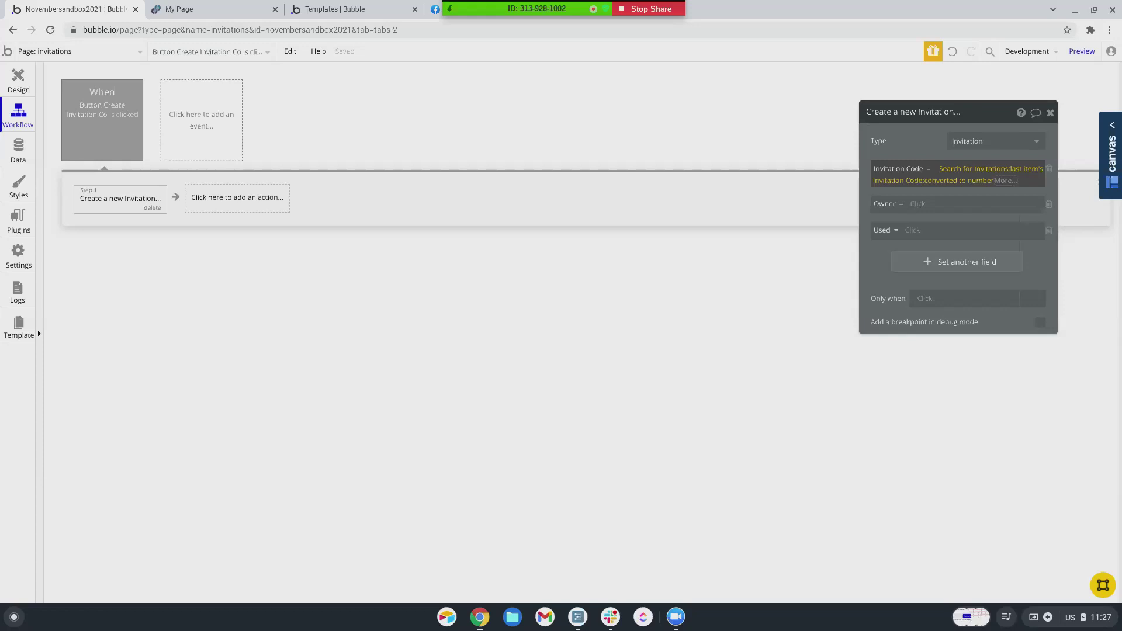
- Clear the Invitation Code expression and set it to Current User's Slug
{"action": "right_click", "coordinate": [957, 176]}
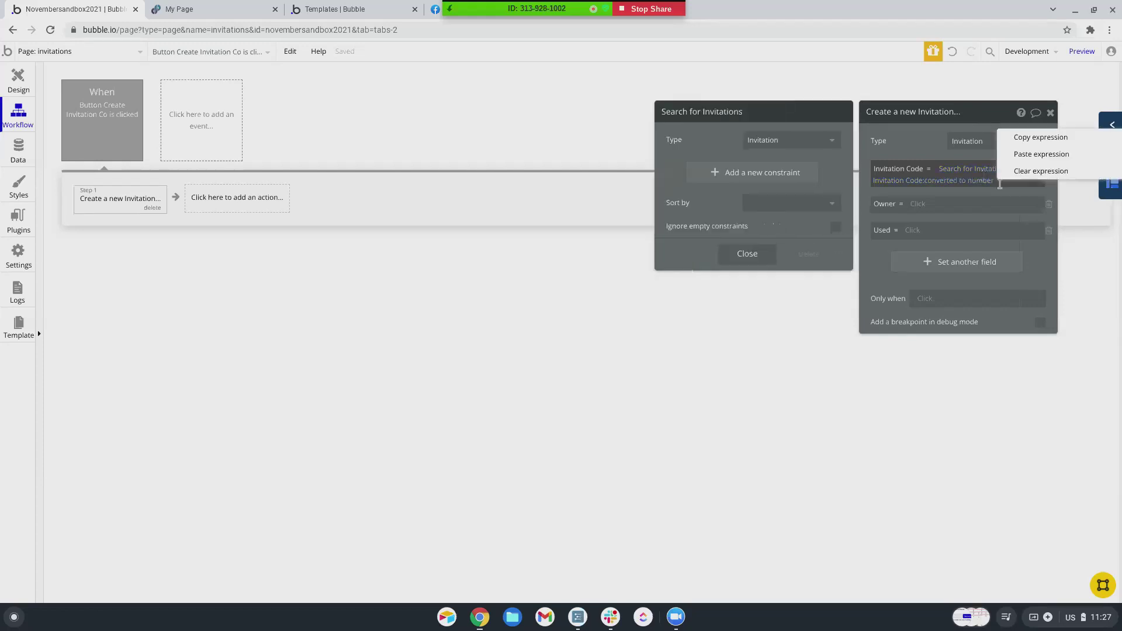
{"action": "left_click", "coordinate": [1004, 174]}
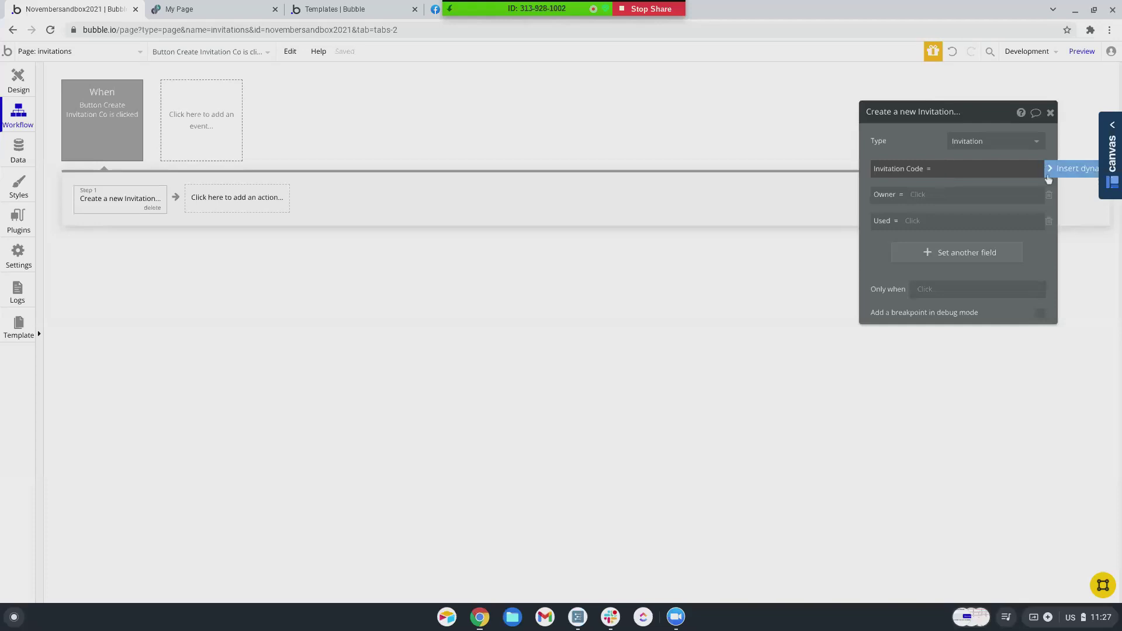
{"action": "left_click", "coordinate": [1043, 174]}
{"action": "left_click", "coordinate": [964, 201]}
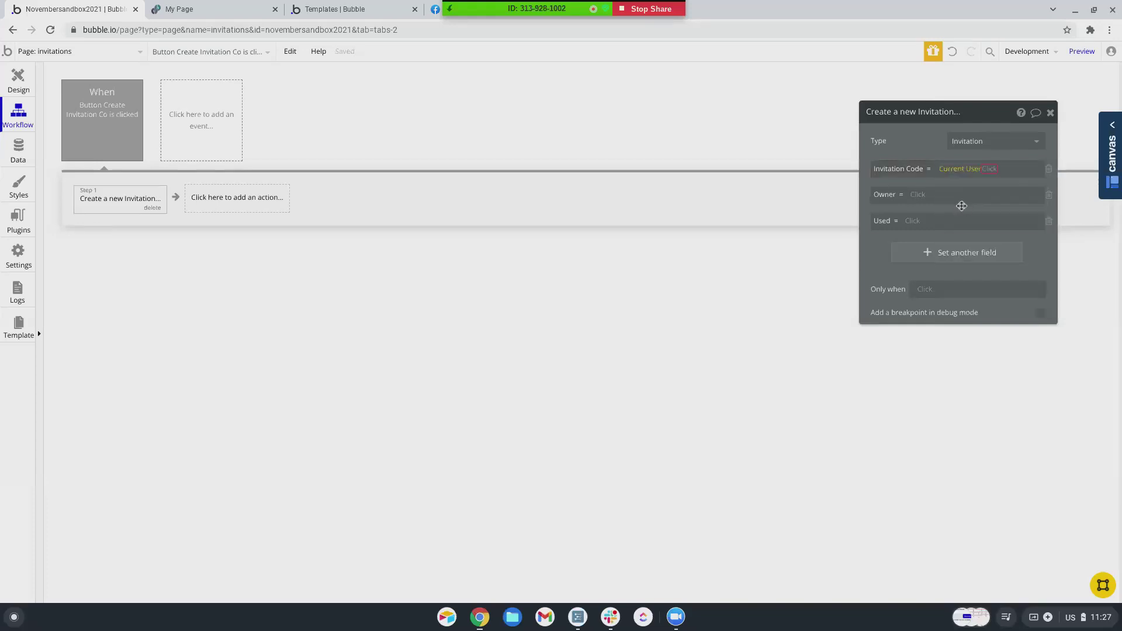
{"action": "scroll", "coordinate": [1004, 268], "scroll_direction": "down", "scroll_amount": 5}
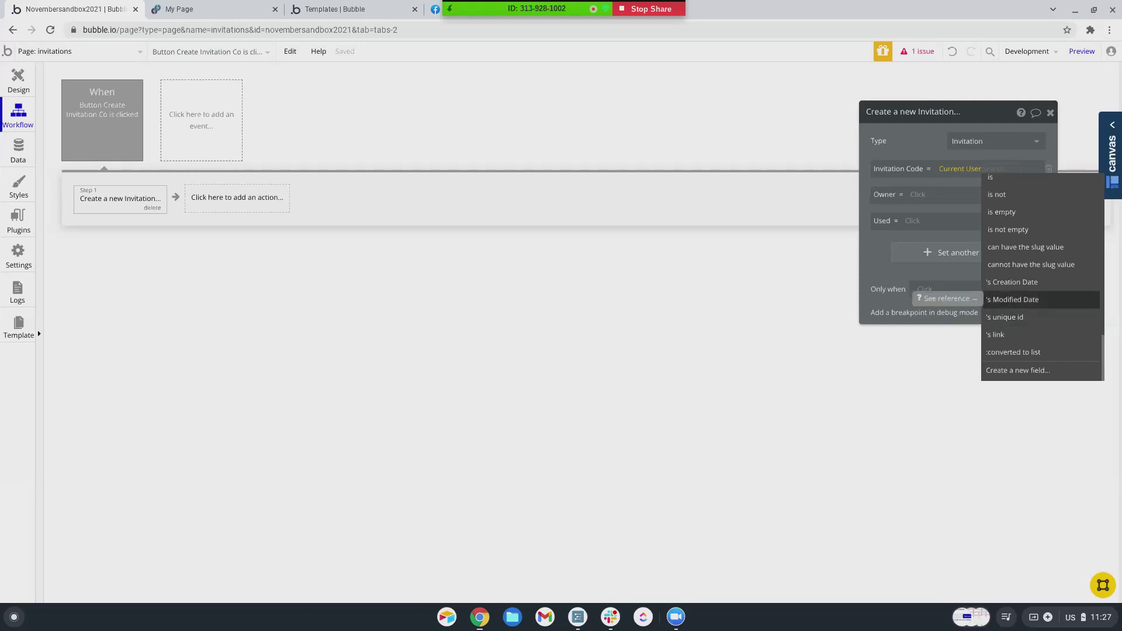
{"action": "scroll", "coordinate": [1019, 263], "scroll_direction": "up", "scroll_amount": 2}
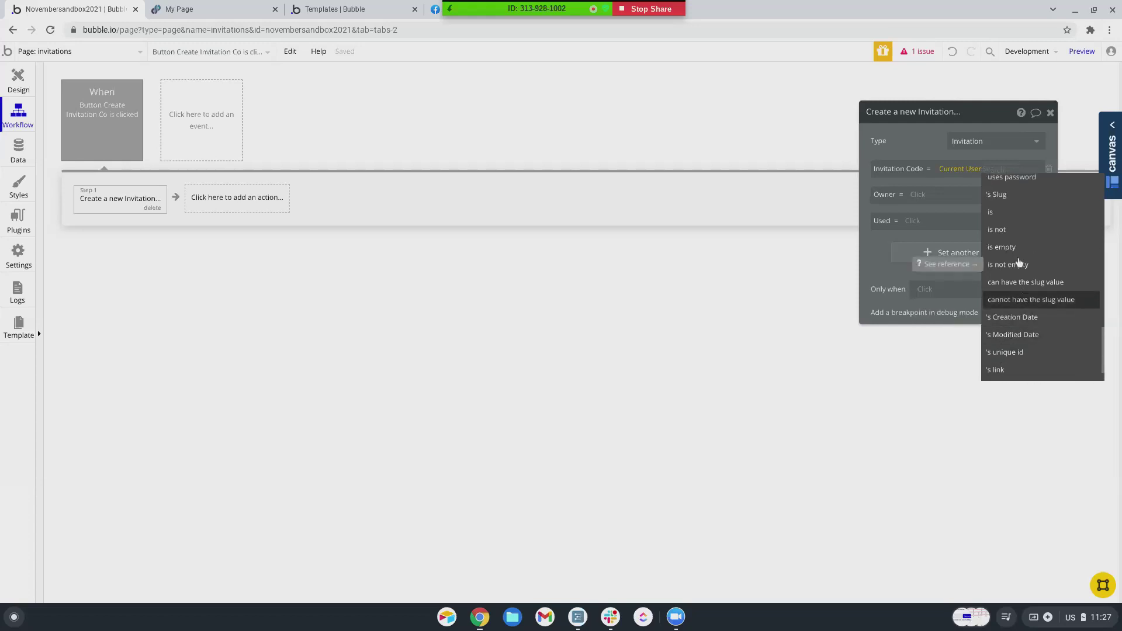
{"action": "left_click", "coordinate": [1011, 241]}
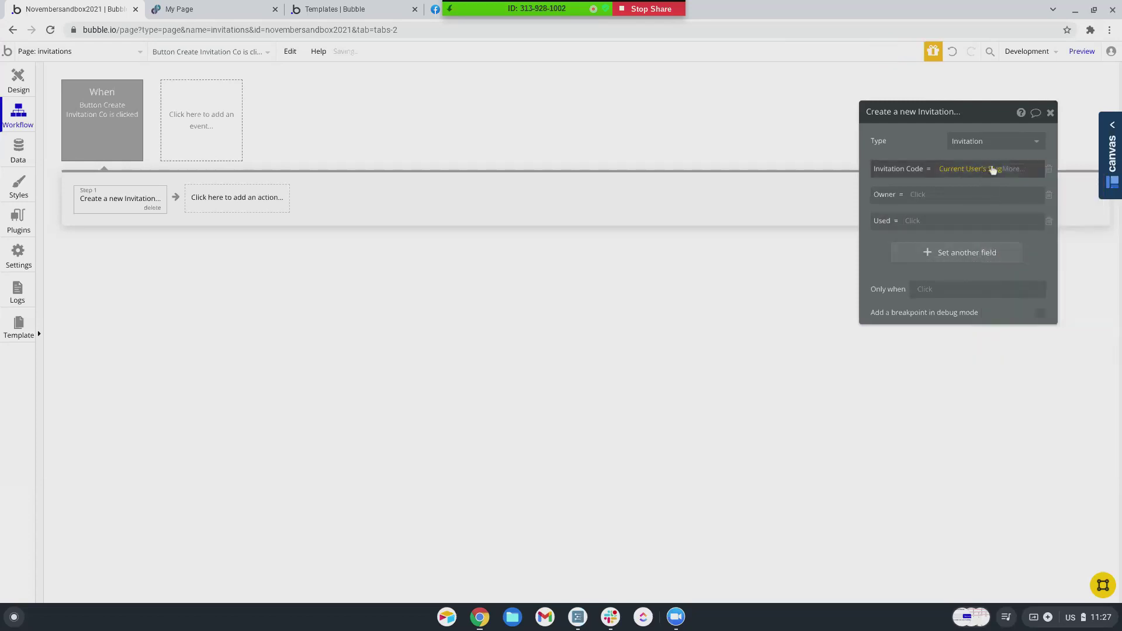
- Append a Do a search for to the Slug
{"action": "left_click", "coordinate": [1019, 170]}
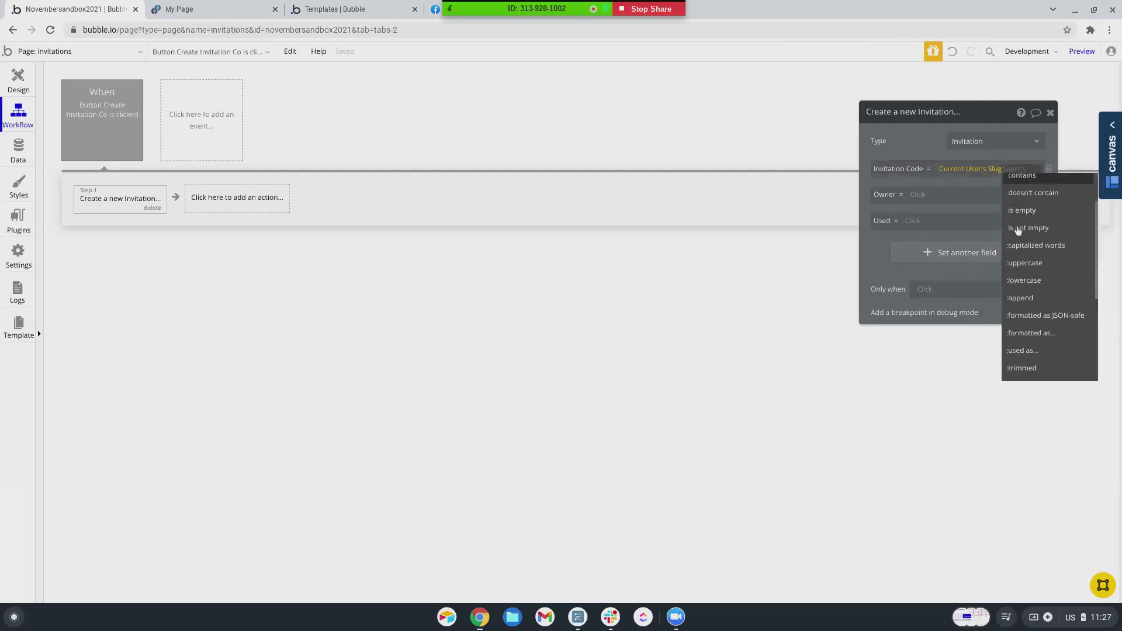
{"action": "left_click", "coordinate": [1020, 270]}
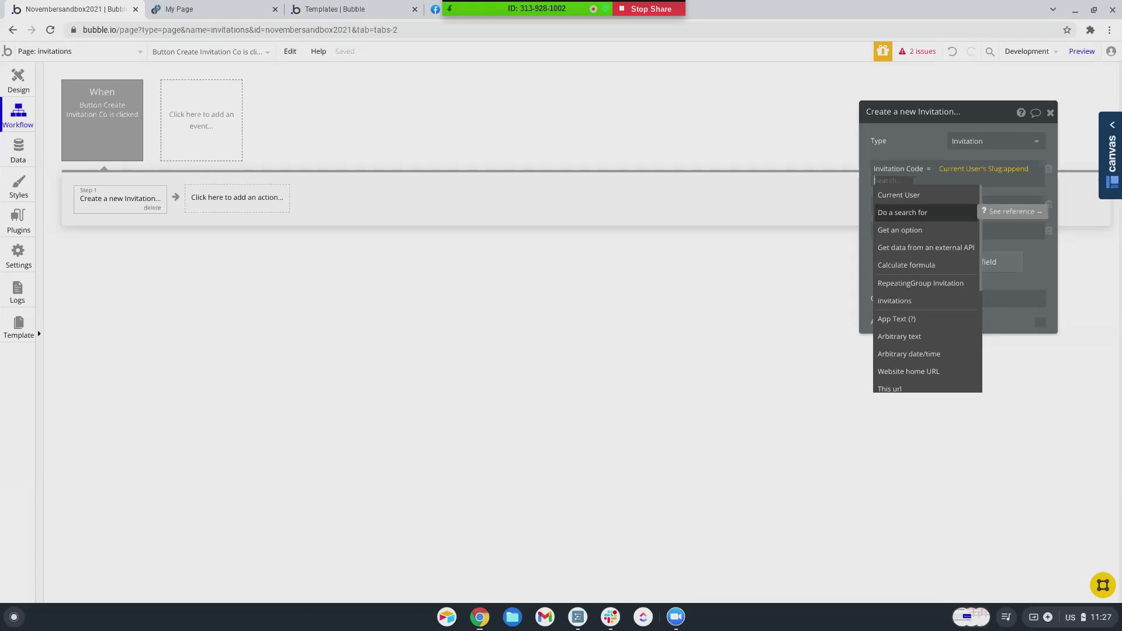
{"action": "left_click", "coordinate": [903, 212]}
{"action": "left_click", "coordinate": [781, 146]}
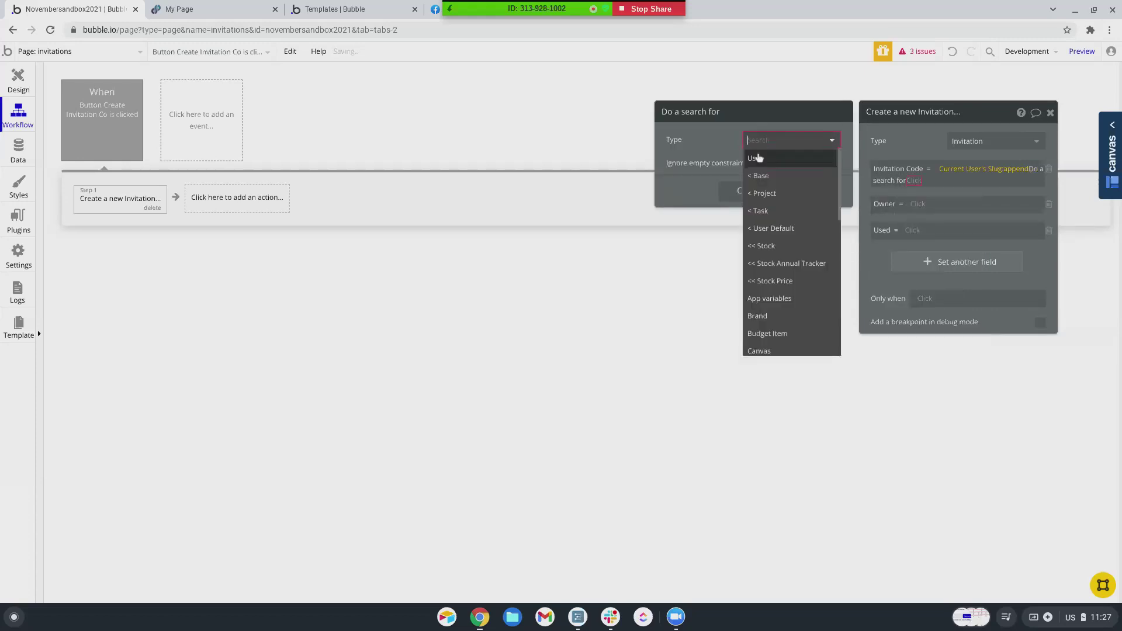
- Make the appended search a Search for Invitations with constraint Owner = Current User
{"action": "scroll", "coordinate": [761, 261], "scroll_direction": "down", "scroll_amount": 4}
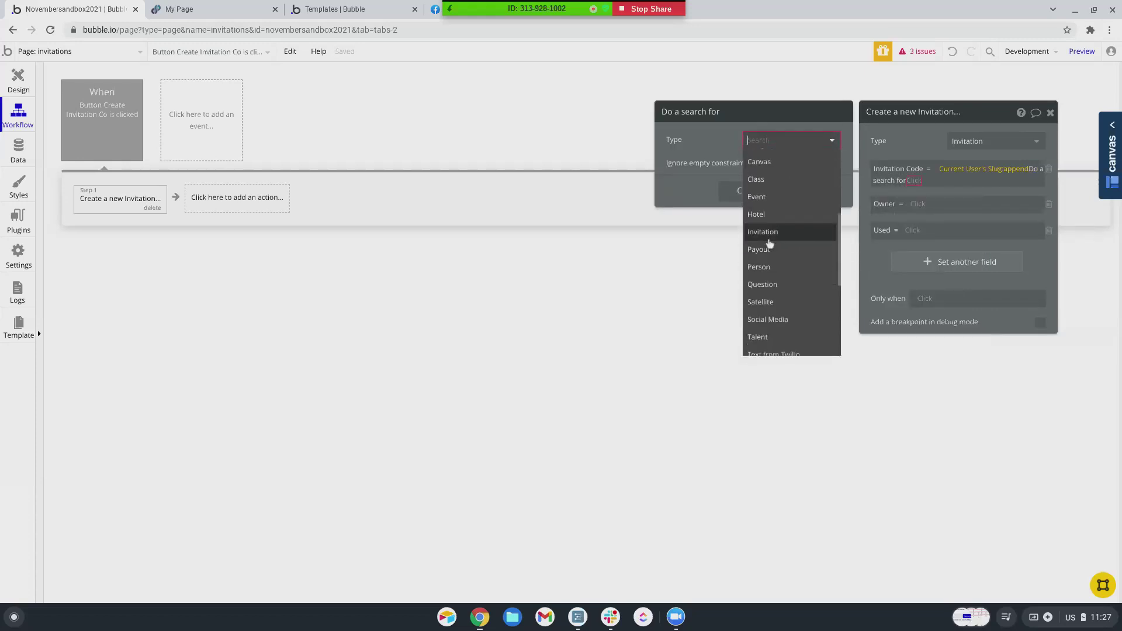
{"action": "left_click", "coordinate": [767, 233]}
{"action": "left_click", "coordinate": [759, 173]}
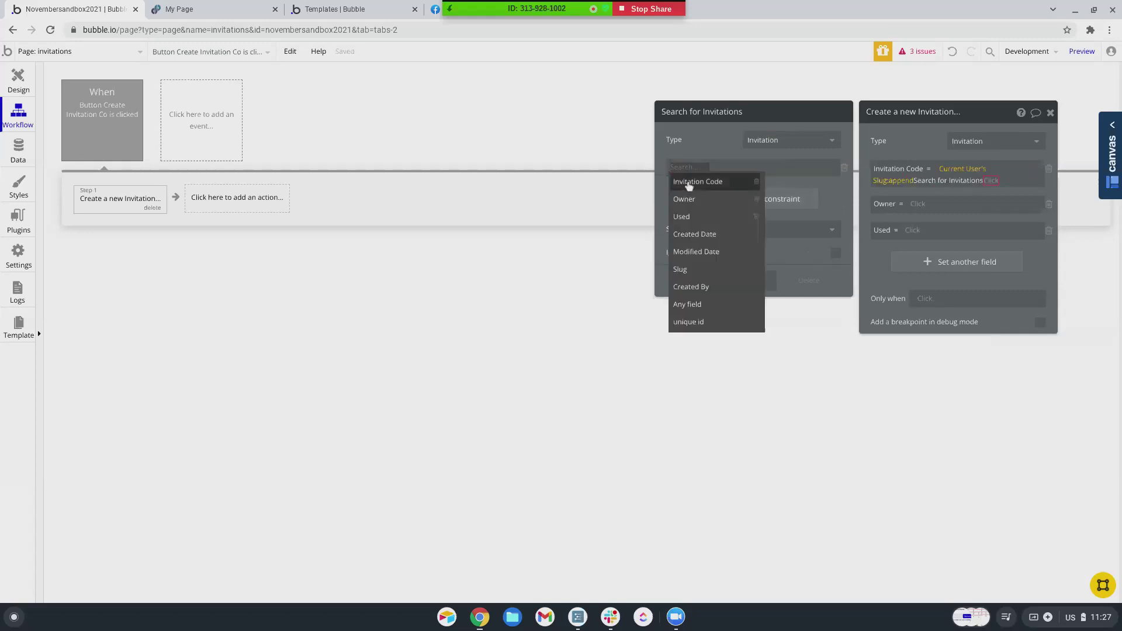
{"action": "left_click", "coordinate": [688, 201]}
{"action": "left_click", "coordinate": [701, 167]}
{"action": "left_click", "coordinate": [707, 182]}
{"action": "left_click", "coordinate": [711, 168]}
{"action": "left_click", "coordinate": [715, 180]}
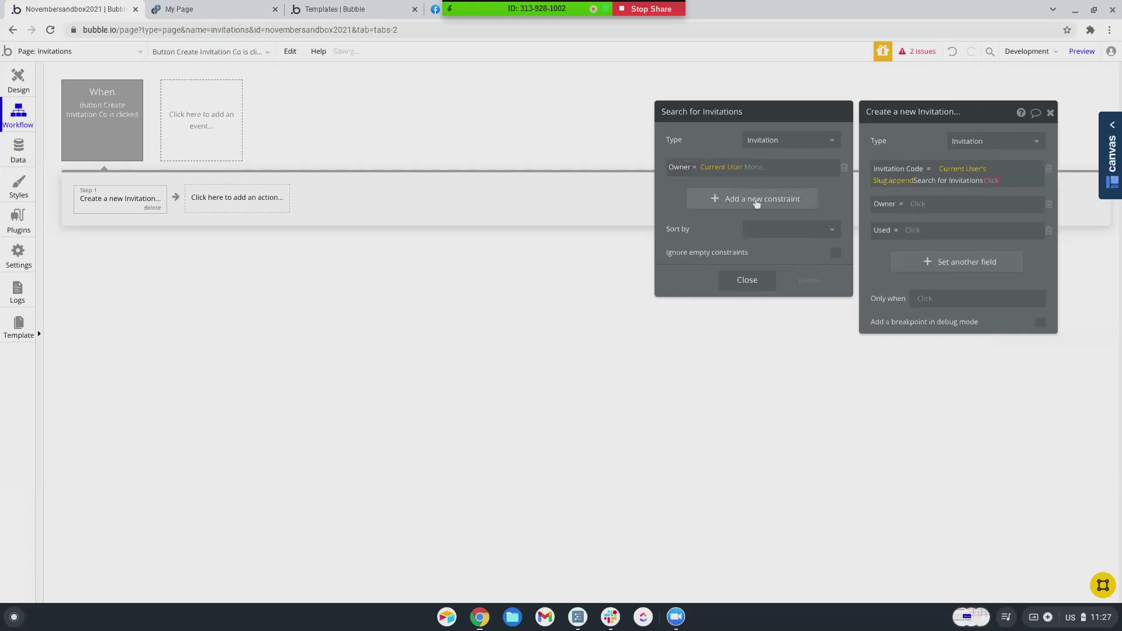
{"action": "left_click", "coordinate": [993, 181]}
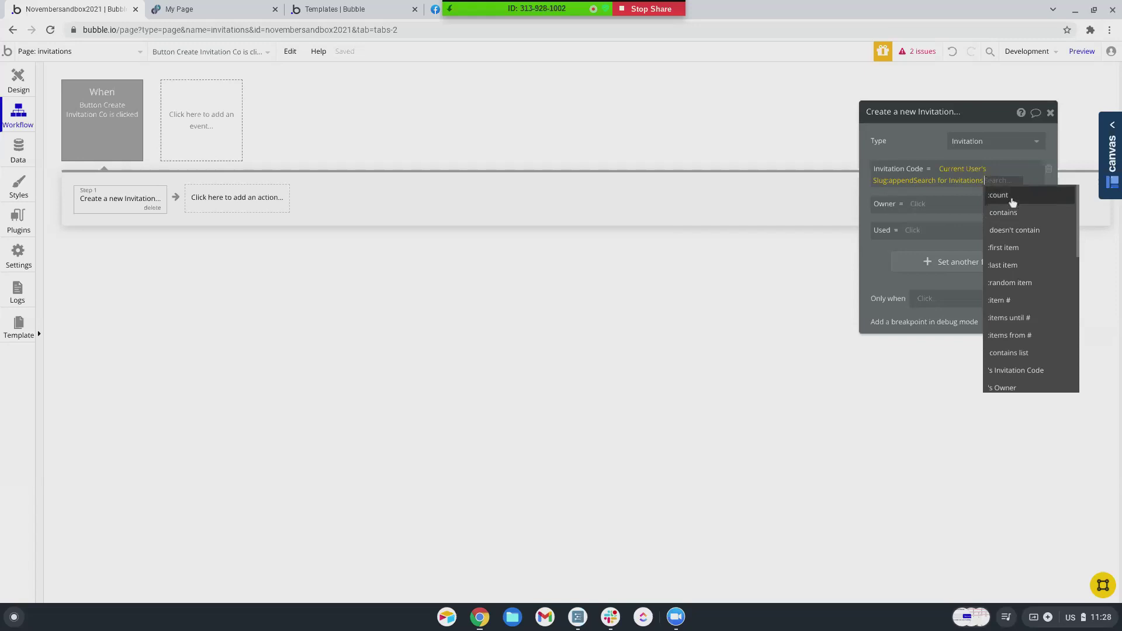
- Count the Current User's Invitations, add 1, and apply :formatted as to the result
{"action": "left_click", "coordinate": [1013, 202]}
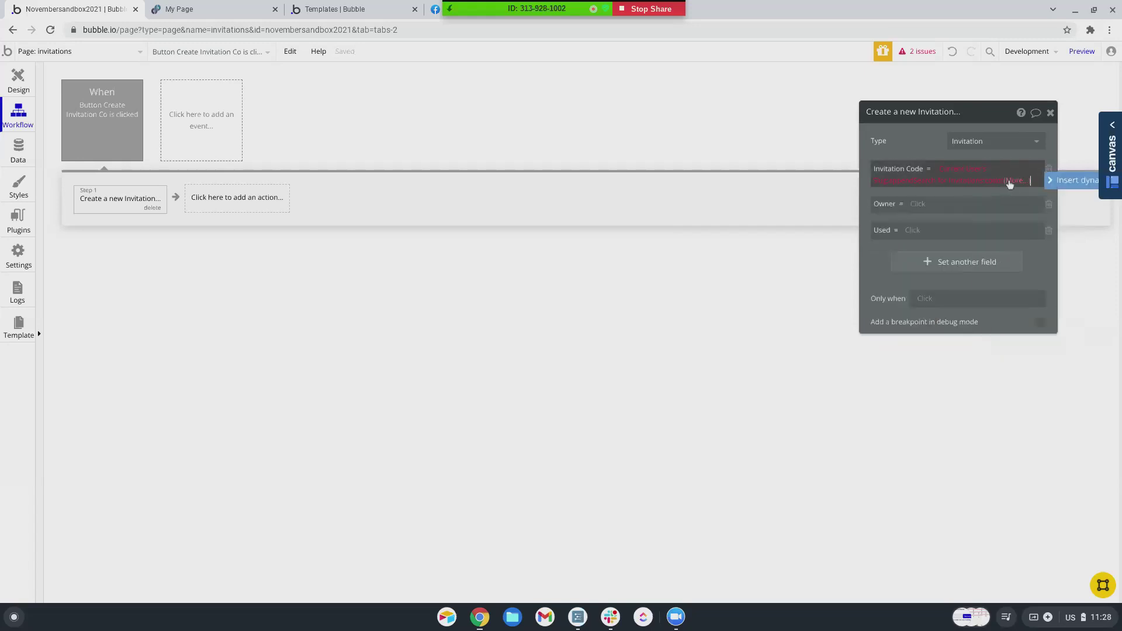
{"action": "left_click", "coordinate": [1010, 183]}
{"action": "left_click", "coordinate": [890, 338]}
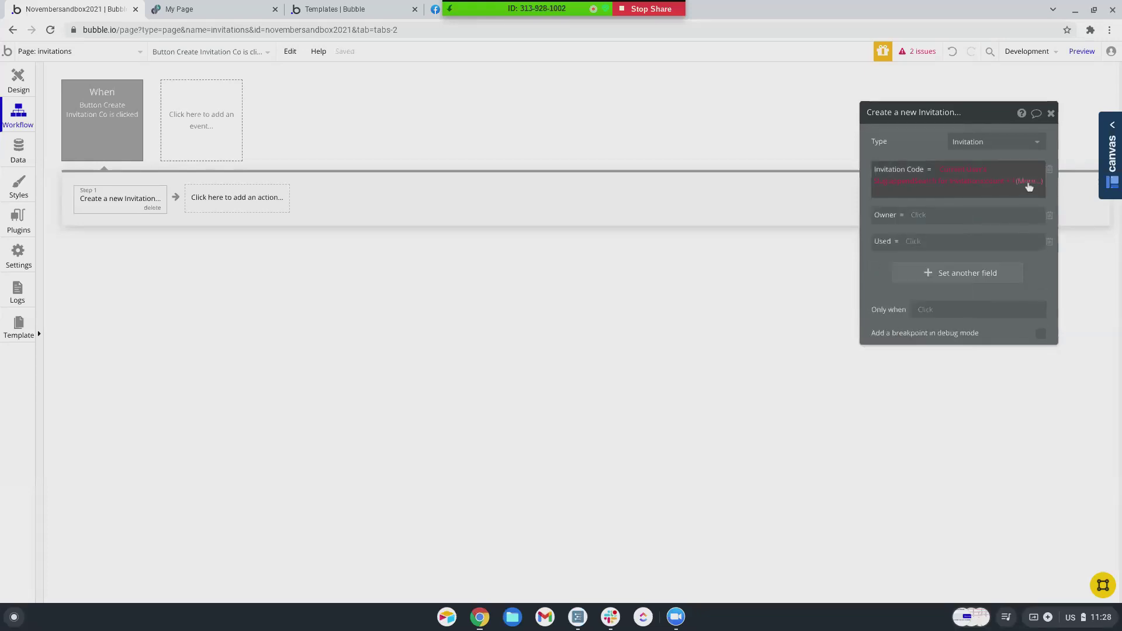
{"action": "left_click", "coordinate": [1029, 182]}
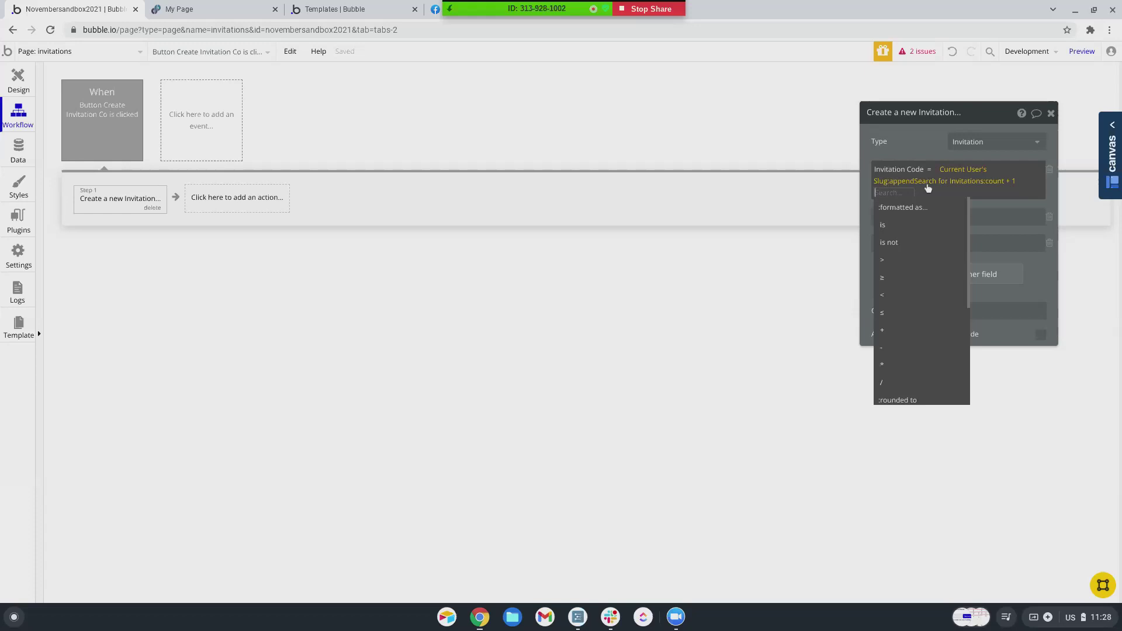
{"action": "scroll", "coordinate": [912, 238], "scroll_direction": "down", "scroll_amount": 5}
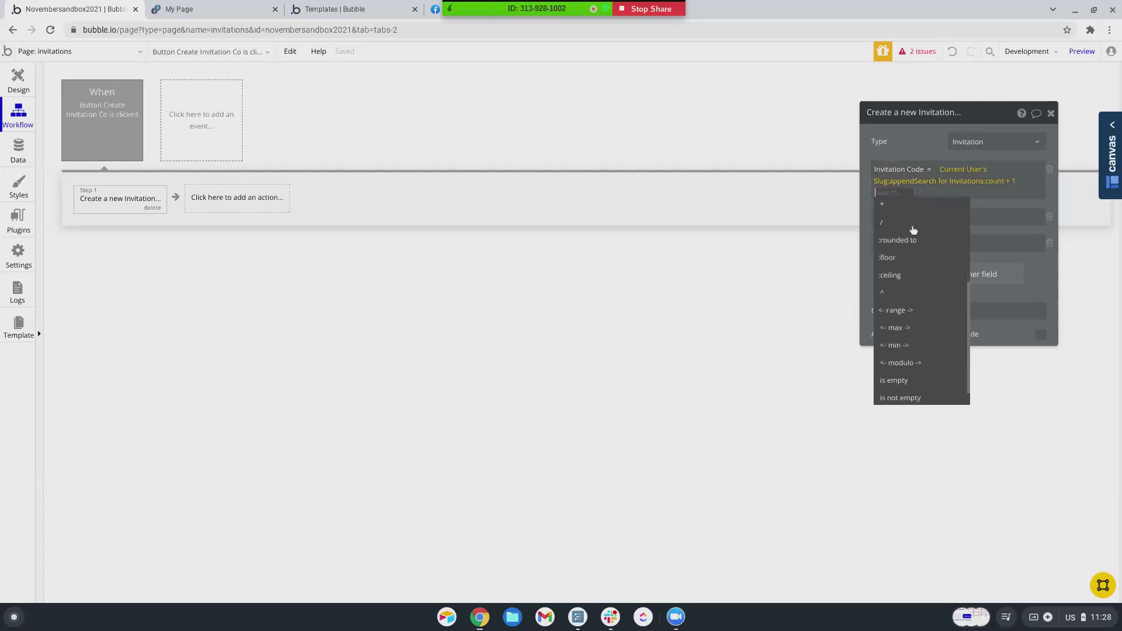
{"action": "scroll", "coordinate": [913, 230], "scroll_direction": "down", "scroll_amount": 1}
{"action": "scroll", "coordinate": [914, 230], "scroll_direction": "up", "scroll_amount": 5}
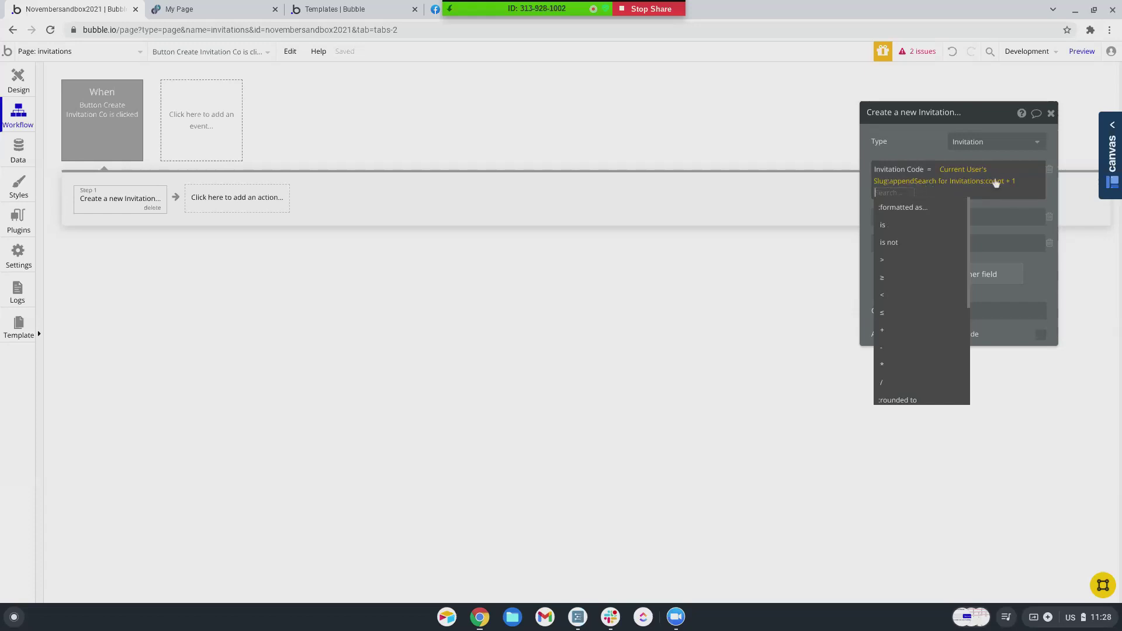
{"action": "left_click", "coordinate": [918, 210]}
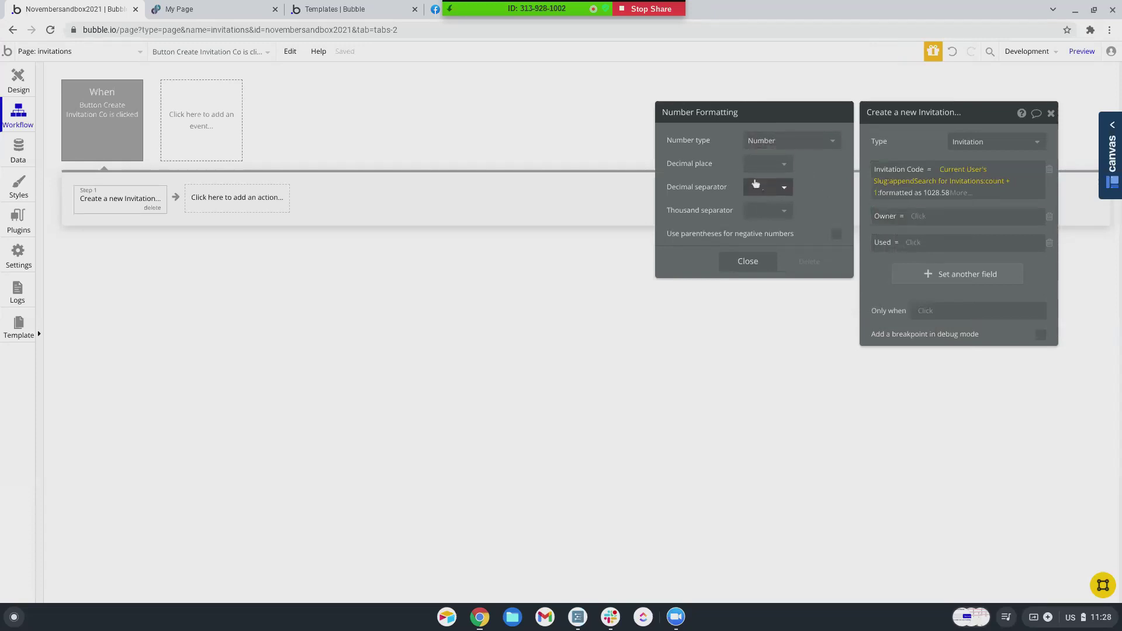
- Set the number formatting to 0 decimal places and close the popup
{"action": "left_click", "coordinate": [766, 164]}
{"action": "left_click", "coordinate": [760, 196]}
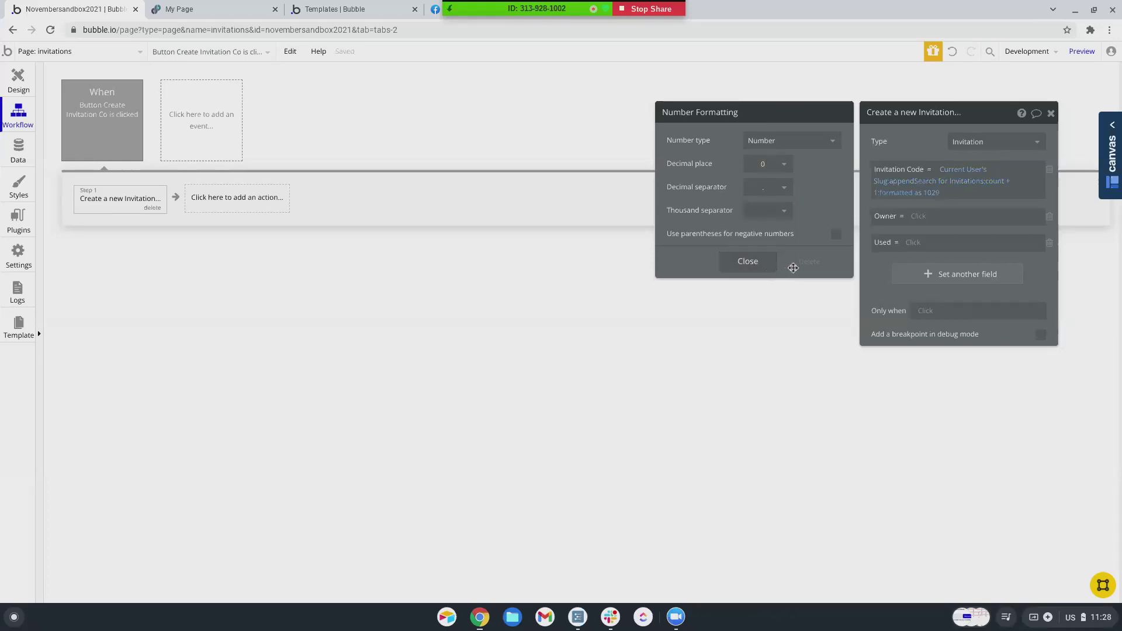
{"action": "left_click", "coordinate": [748, 262]}
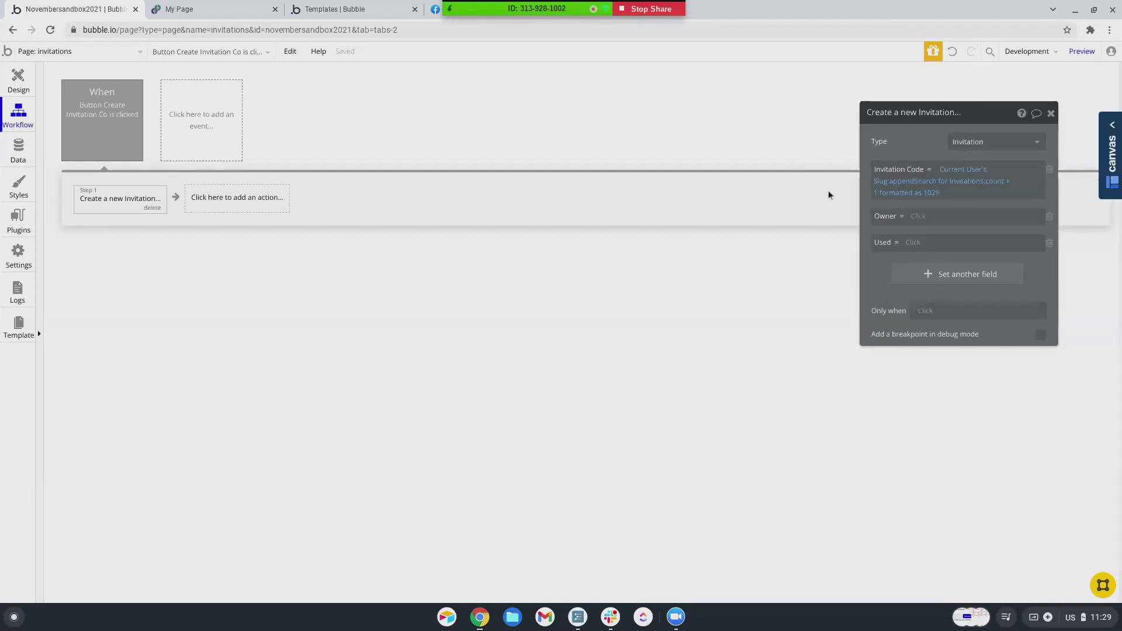
- Set the new invitation's Owner to Current User and Used to "no"
{"action": "left_click", "coordinate": [919, 218]}
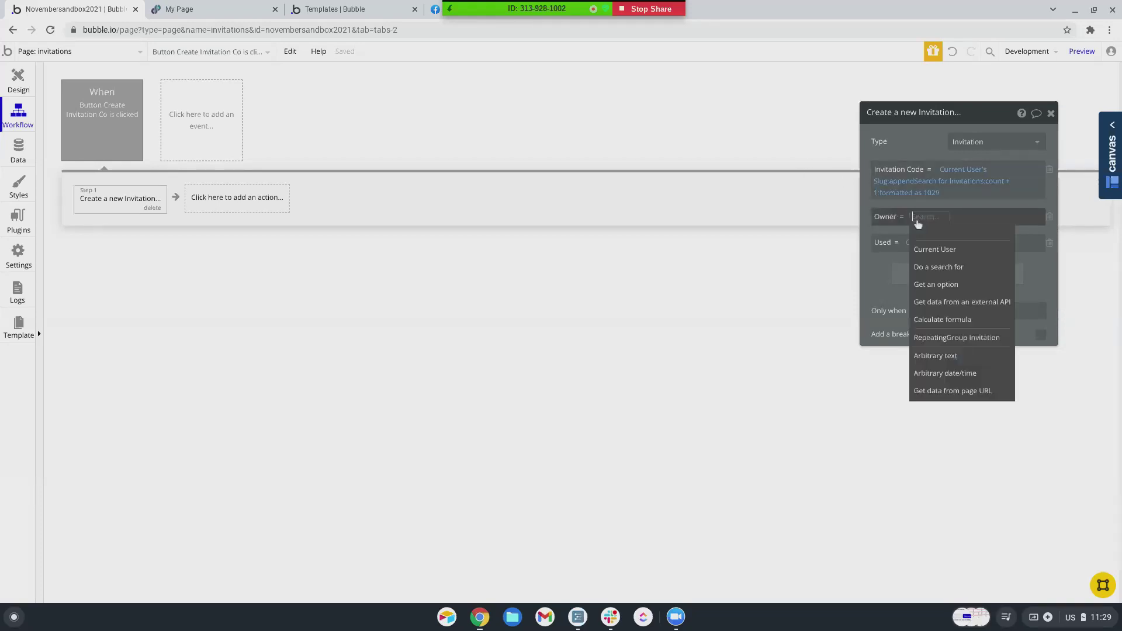
{"action": "left_click", "coordinate": [927, 253]}
{"action": "left_click", "coordinate": [913, 243]}
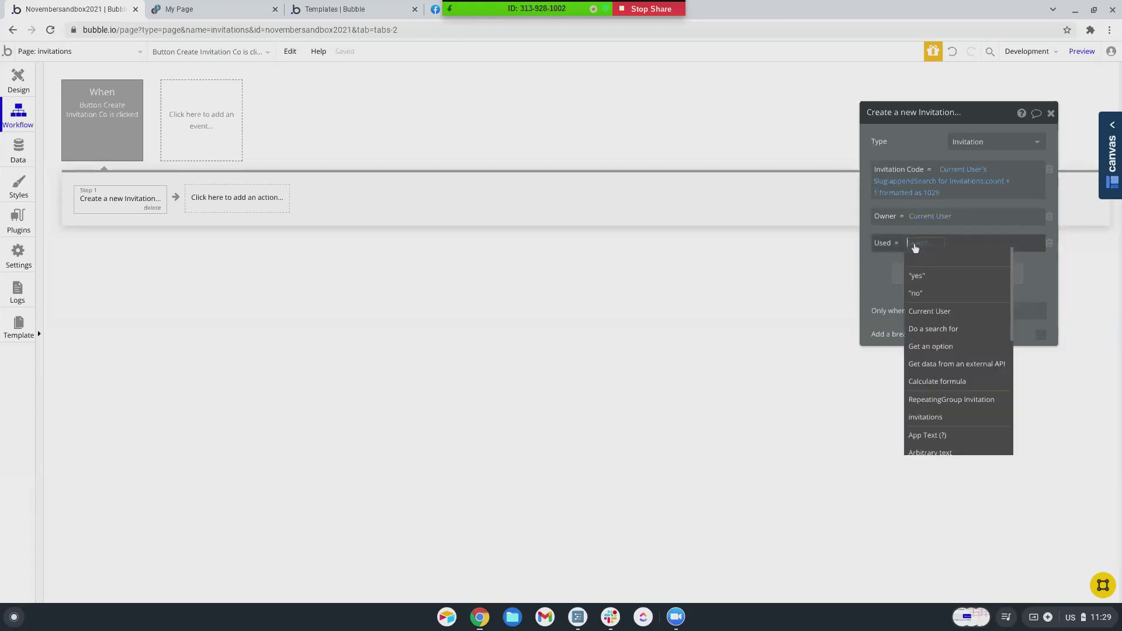
{"action": "left_click", "coordinate": [915, 291]}
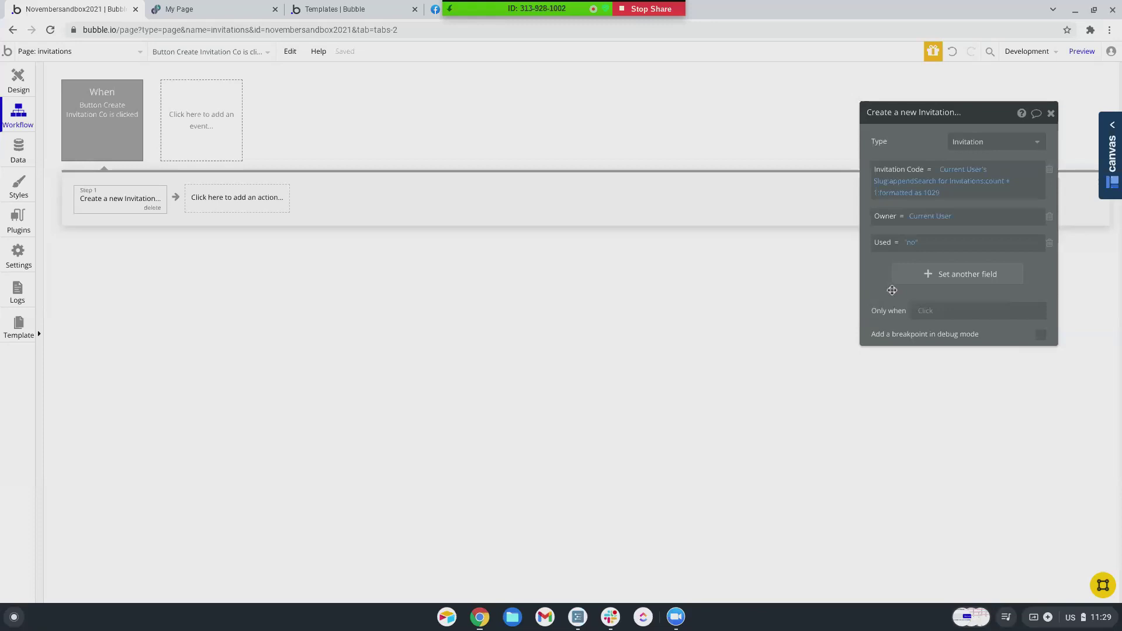
- Add an Only when condition searching Invitations where Owner = Current User
{"action": "left_click", "coordinate": [923, 321]}
{"action": "left_click", "coordinate": [933, 361]}
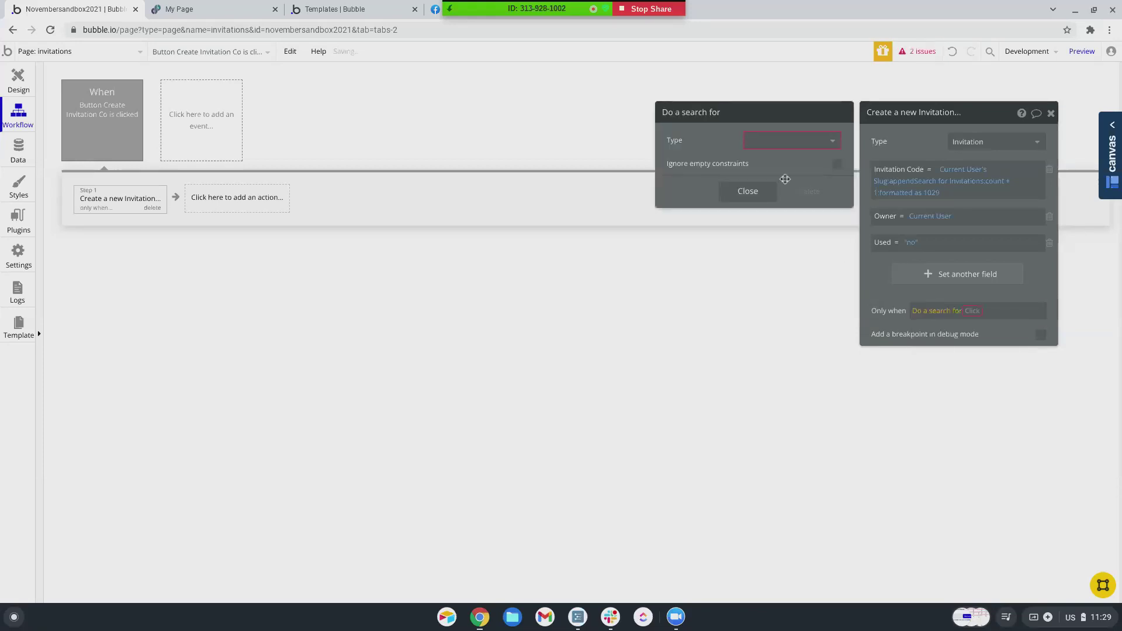
{"action": "left_click", "coordinate": [781, 141]}
{"action": "scroll", "coordinate": [784, 284], "scroll_direction": "up", "scroll_amount": 5}
{"action": "scroll", "coordinate": [785, 286], "scroll_direction": "down", "scroll_amount": 2}
{"action": "left_click", "coordinate": [777, 225]}
{"action": "left_click", "coordinate": [754, 182]}
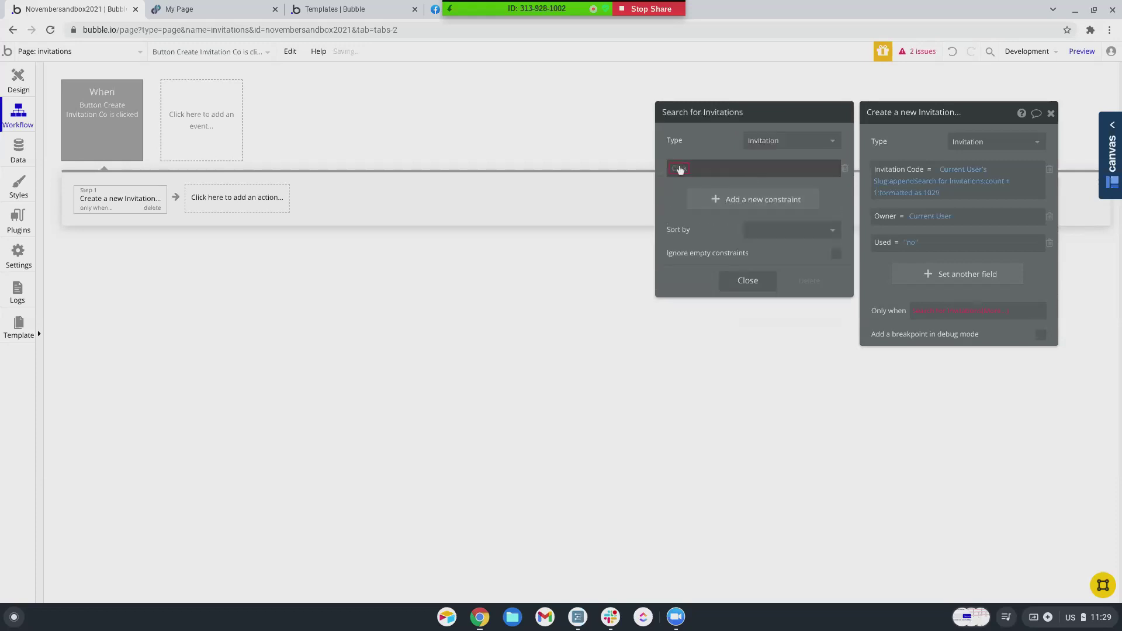
{"action": "left_click", "coordinate": [680, 169]}
{"action": "left_click", "coordinate": [683, 199]}
{"action": "left_click", "coordinate": [705, 169]}
{"action": "left_click", "coordinate": [707, 184]}
{"action": "left_click", "coordinate": [714, 168]}
{"action": "left_click", "coordinate": [713, 181]}
- Add a second search constraint Used = "no"
{"action": "left_click", "coordinate": [705, 197]}
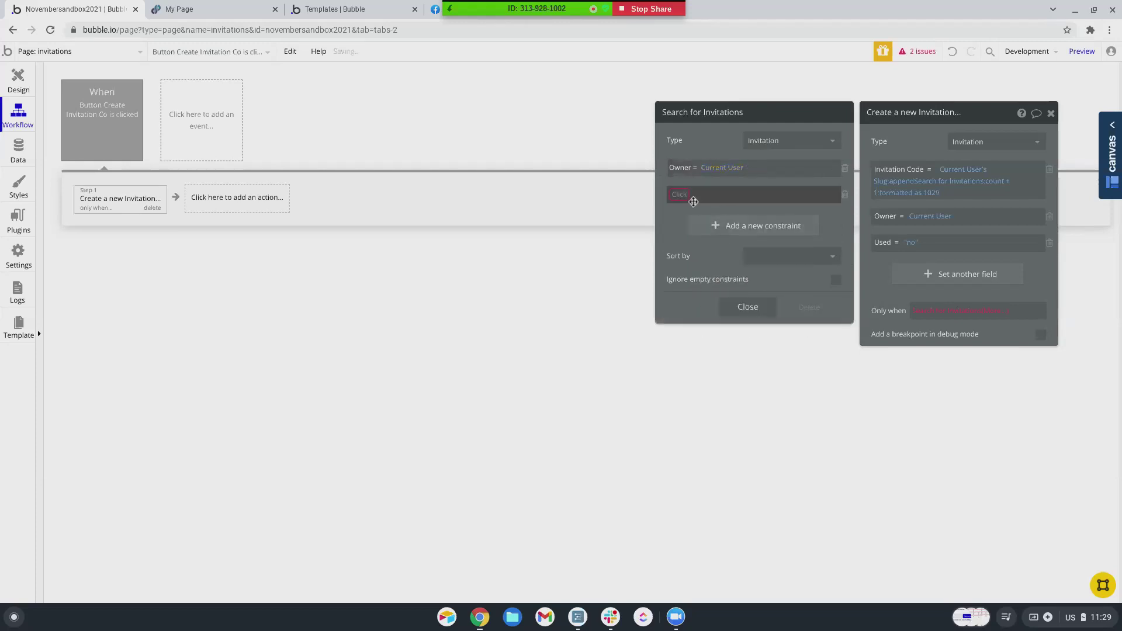
{"action": "left_click", "coordinate": [693, 202]}
{"action": "left_click", "coordinate": [686, 240]}
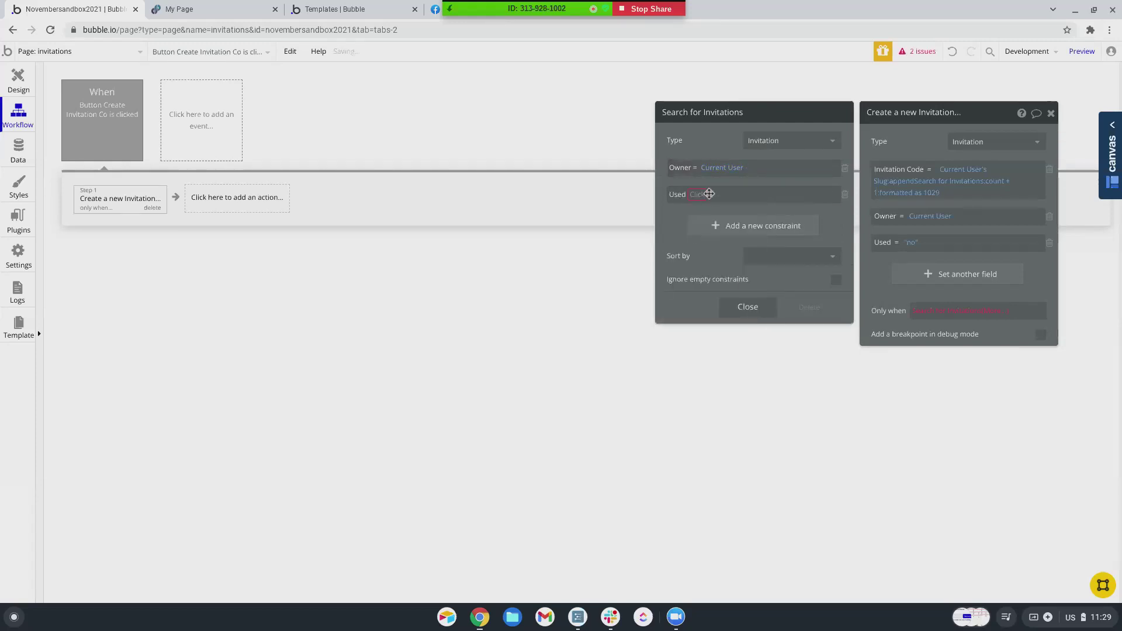
{"action": "left_click", "coordinate": [709, 194]}
{"action": "left_click", "coordinate": [699, 213]}
{"action": "left_click", "coordinate": [704, 195]}
{"action": "left_click", "coordinate": [709, 227]}
- Finish the condition as :count < 6 and copy the expression
{"action": "left_click", "coordinate": [996, 311]}
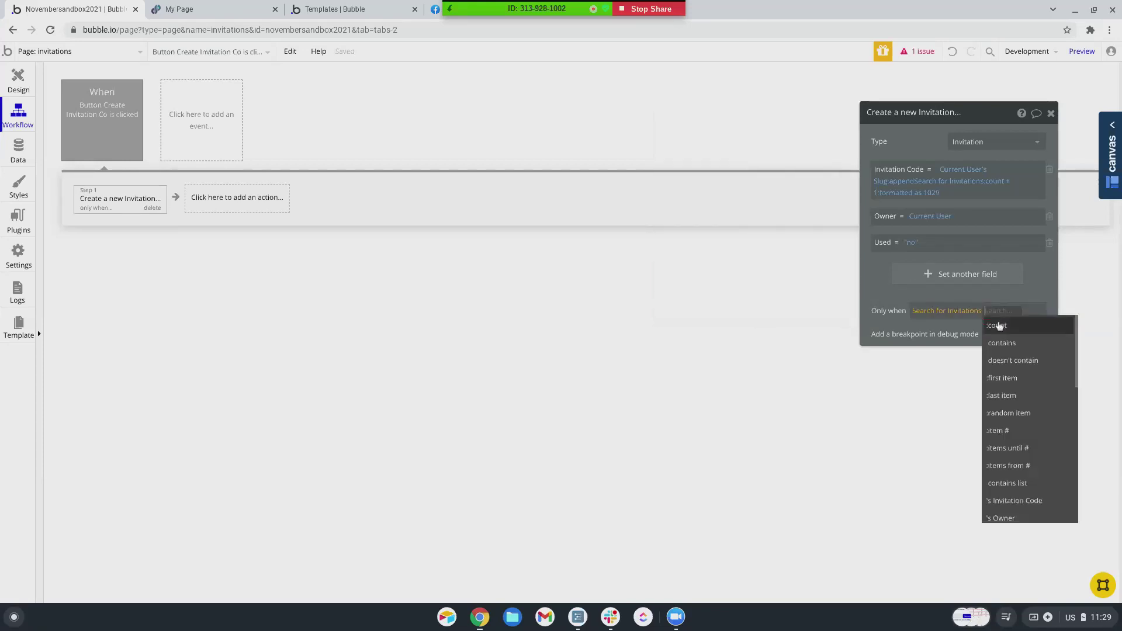
{"action": "left_click", "coordinate": [997, 326]}
{"action": "left_click", "coordinate": [1014, 413]}
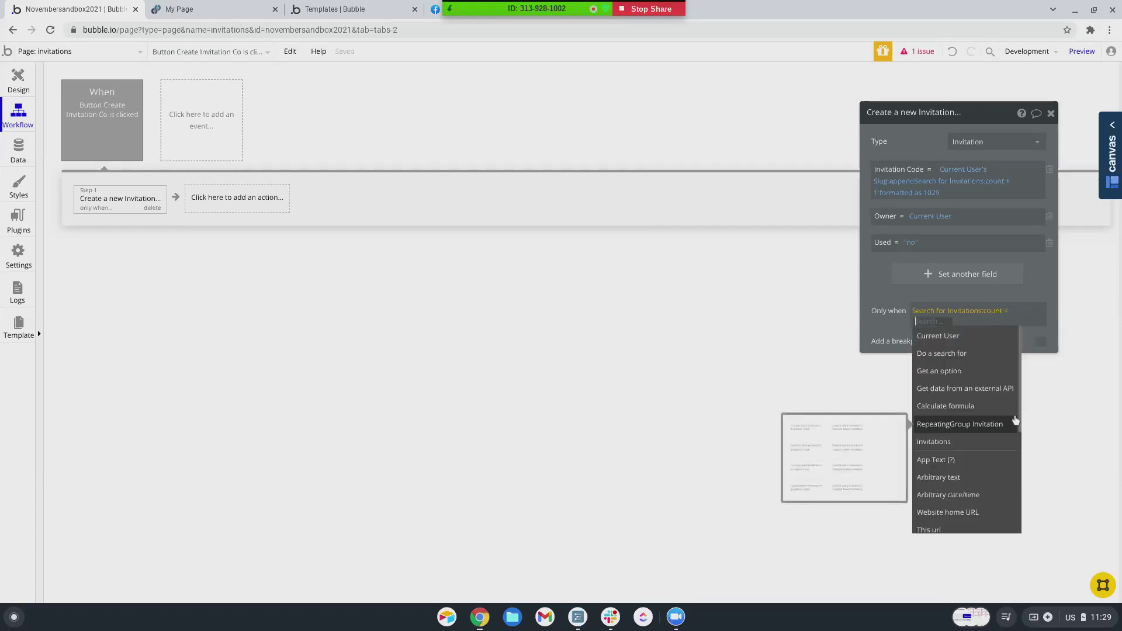
{"action": "type", "text": "6"}
{"action": "key", "text": "Return"}
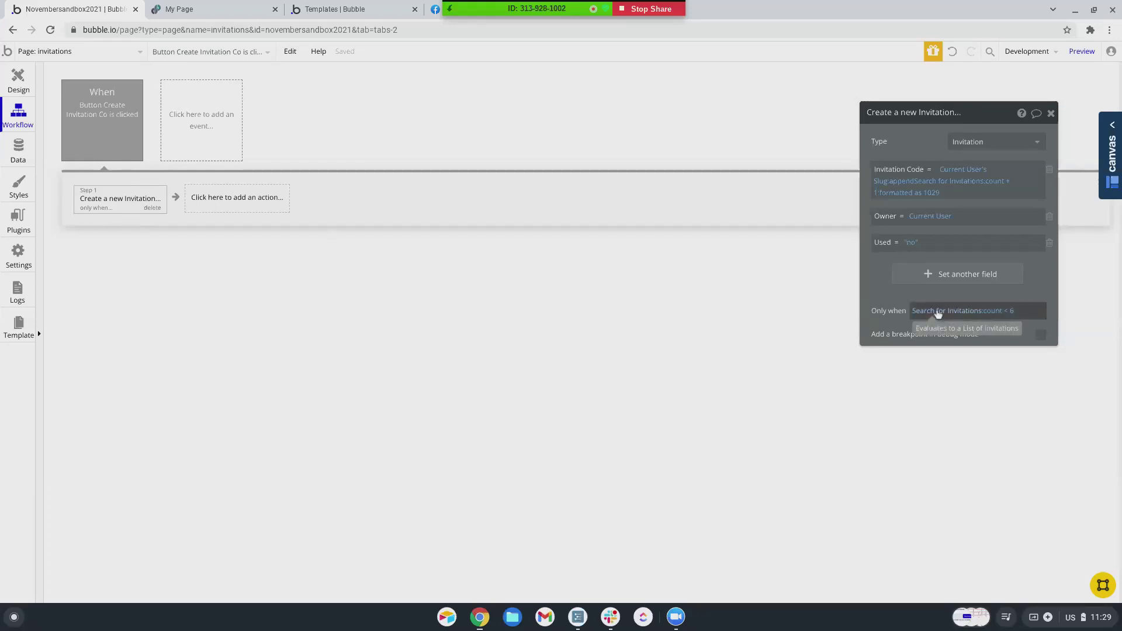
{"action": "right_click", "coordinate": [938, 314]}
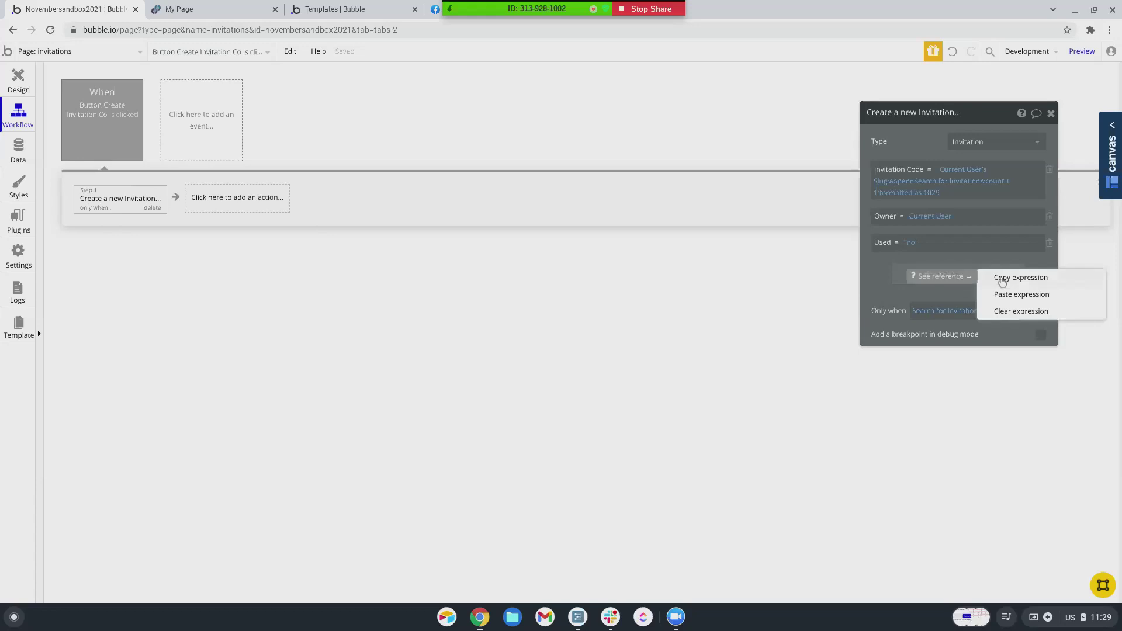
{"action": "left_click", "coordinate": [1001, 279]}
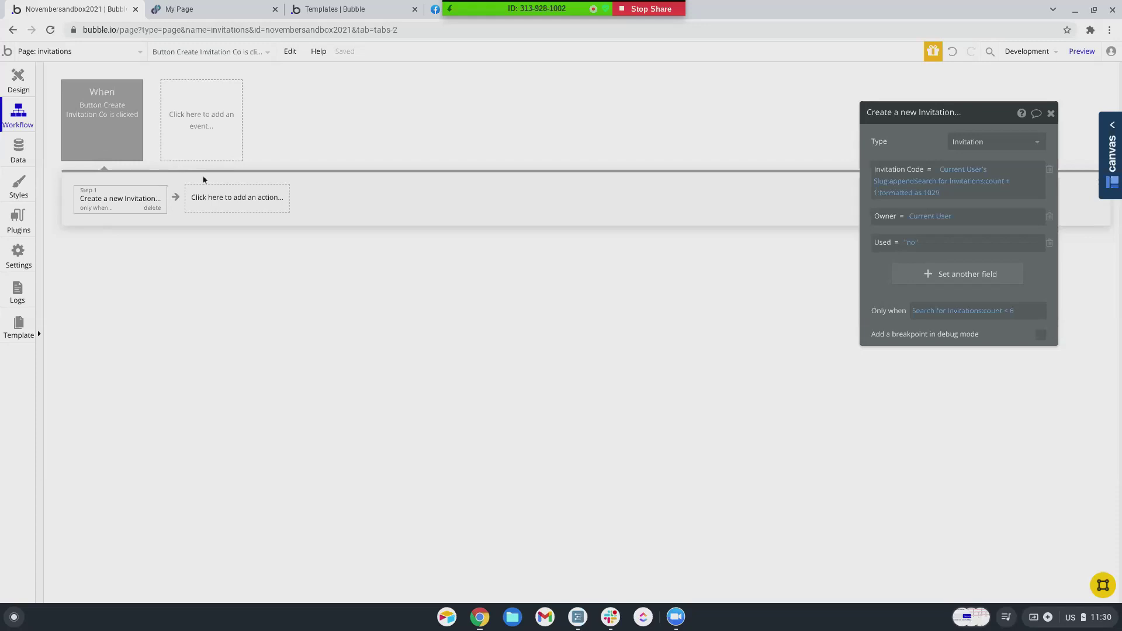
- Browse App data's All Users, inspect the second user without saving, then Run as them
{"action": "left_click", "coordinate": [17, 153]}
{"action": "left_click", "coordinate": [214, 100]}
{"action": "scroll", "coordinate": [107, 334], "scroll_direction": "down", "scroll_amount": 10}
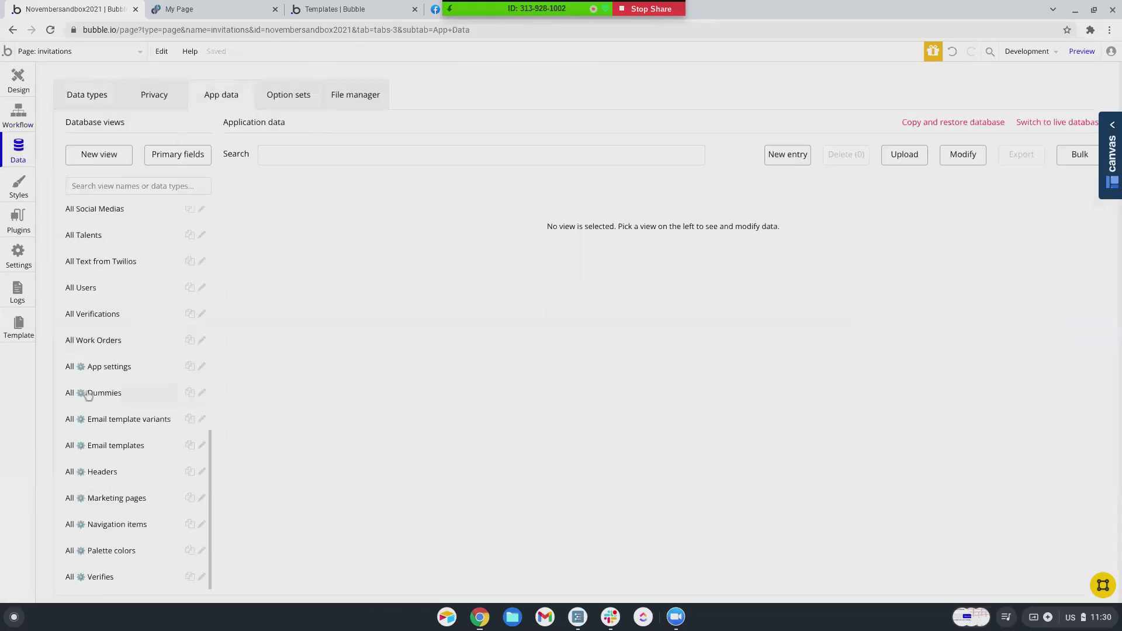
{"action": "scroll", "coordinate": [100, 432], "scroll_direction": "up", "scroll_amount": 1}
{"action": "left_click", "coordinate": [87, 333]}
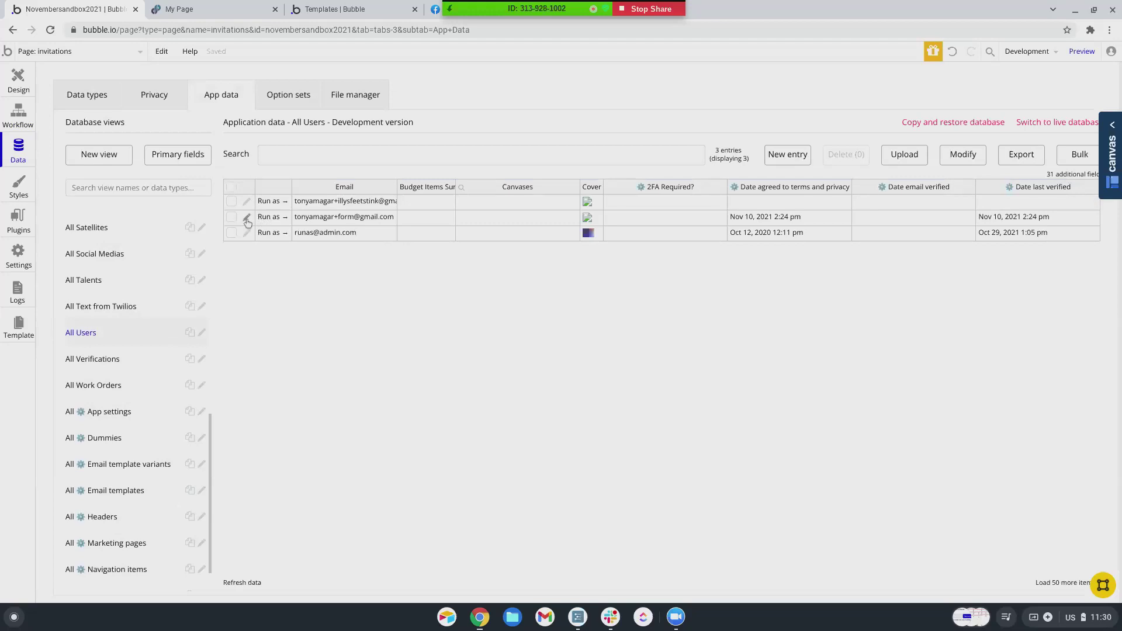
{"action": "left_click", "coordinate": [247, 218]}
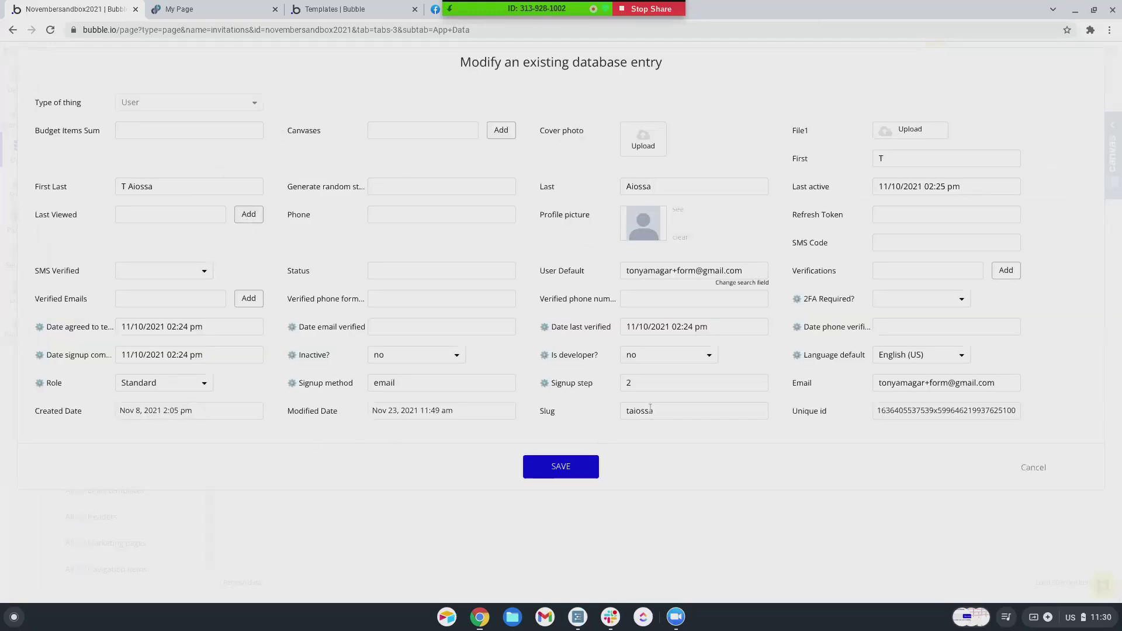
{"action": "left_click", "coordinate": [1034, 470]}
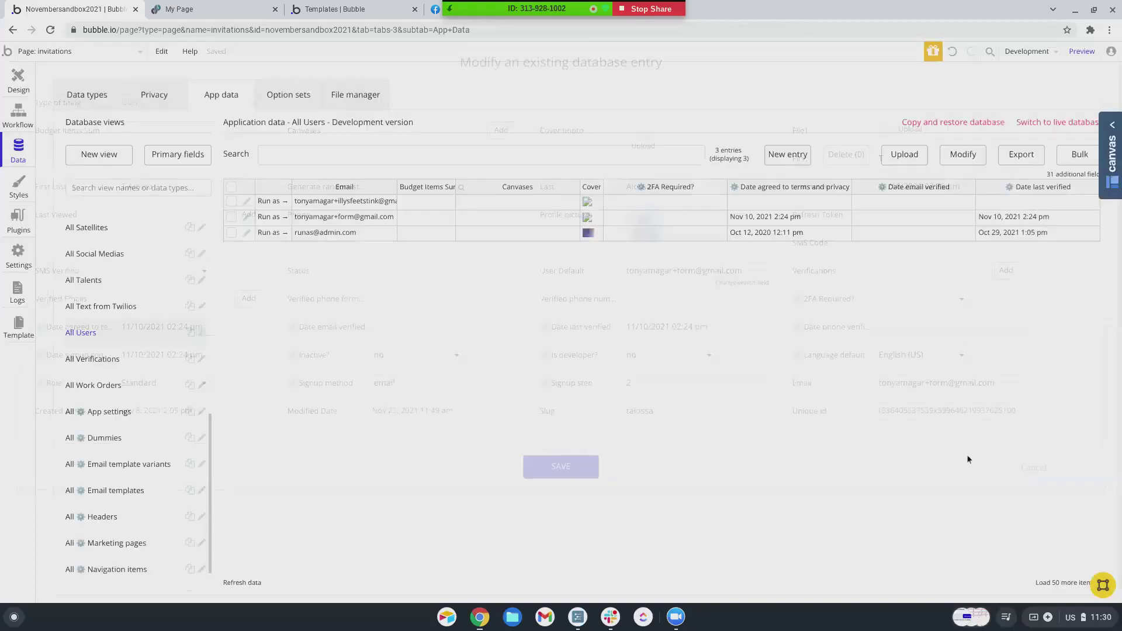
{"action": "left_click", "coordinate": [264, 220]}
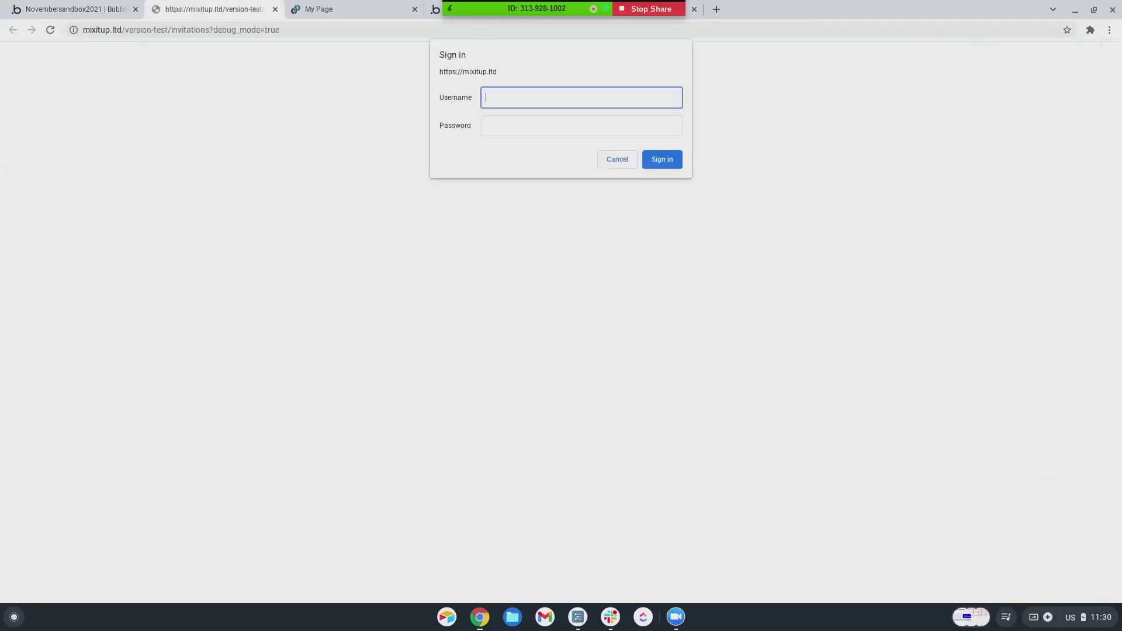
- Sign in to the preview site with the site username and password
{"action": "type", "text": "username"}
{"action": "key", "text": "Tab"}
{"action": "type", "text": "pass"}
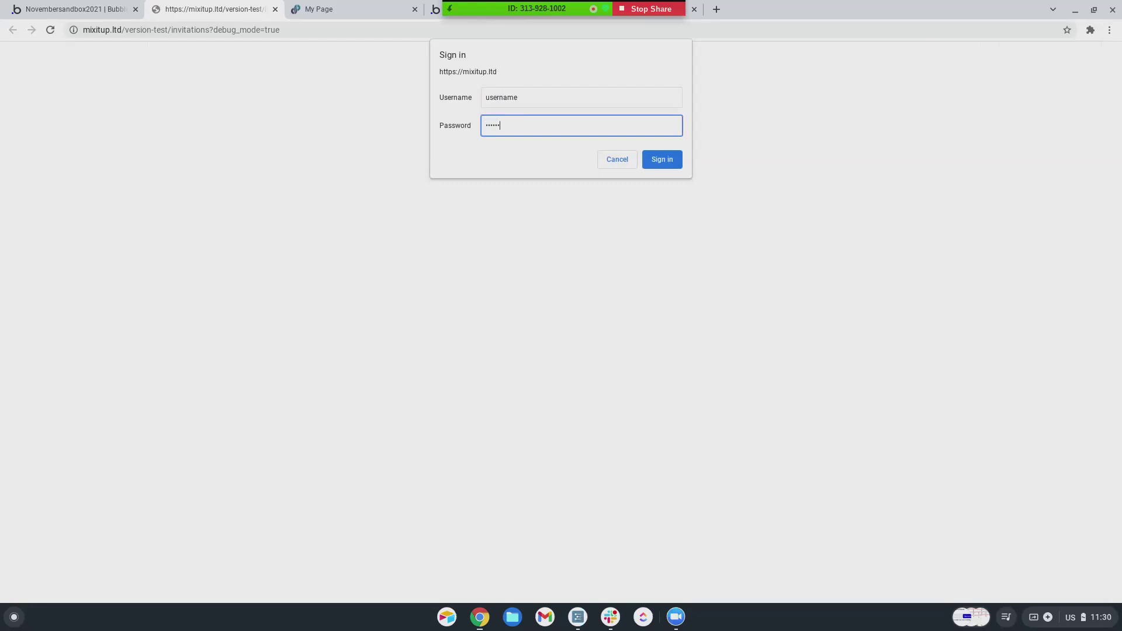
{"action": "key", "text": "Return"}
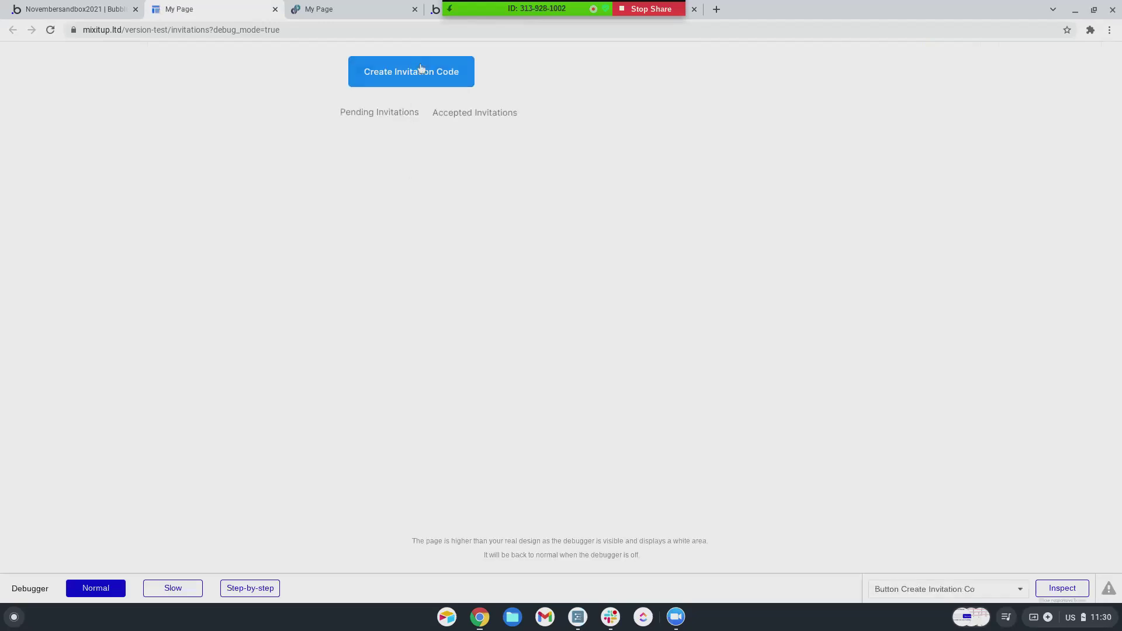
- Create six invitation codes, numbered 1 to 6 after the slug and dated 11/24/21
{"action": "left_click", "coordinate": [416, 78]}
{"action": "left_click", "coordinate": [410, 72]}
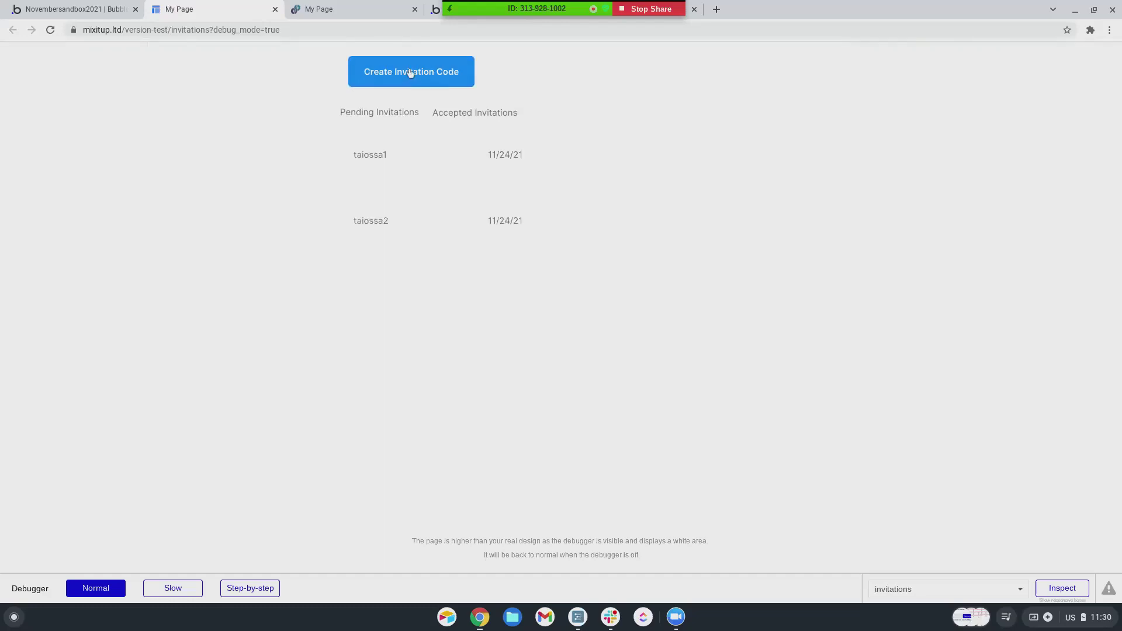
{"action": "left_click", "coordinate": [410, 73]}
{"action": "left_click", "coordinate": [410, 72]}
{"action": "left_click", "coordinate": [411, 72]}
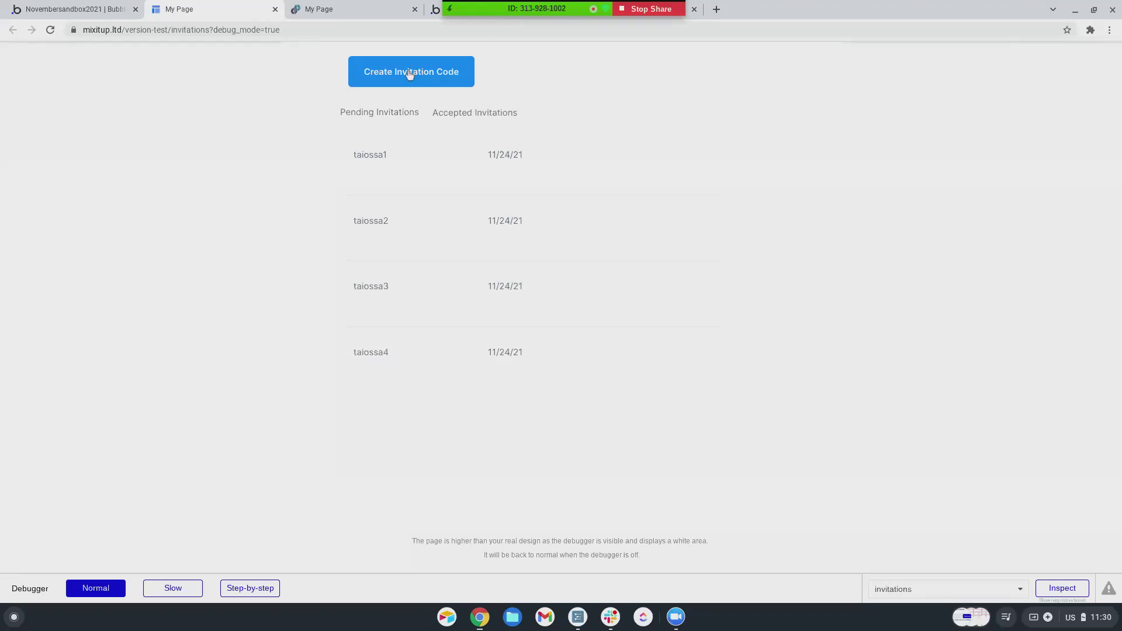
{"action": "scroll", "coordinate": [442, 202], "scroll_direction": "down", "scroll_amount": 1}
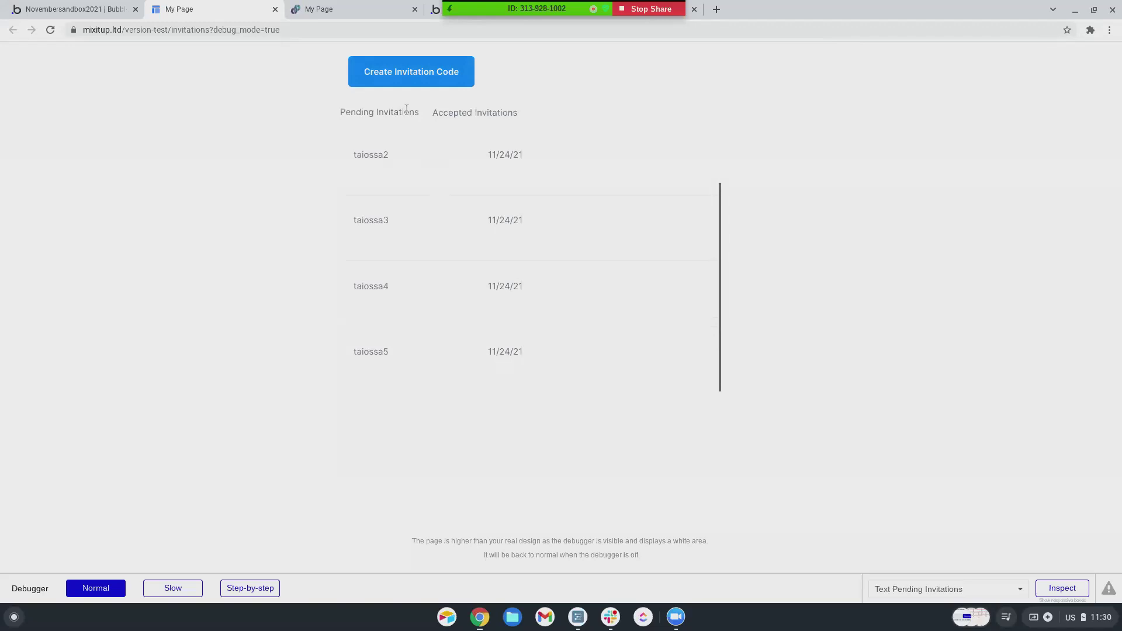
{"action": "left_click", "coordinate": [409, 76]}
{"action": "scroll", "coordinate": [455, 210], "scroll_direction": "down", "scroll_amount": 1}
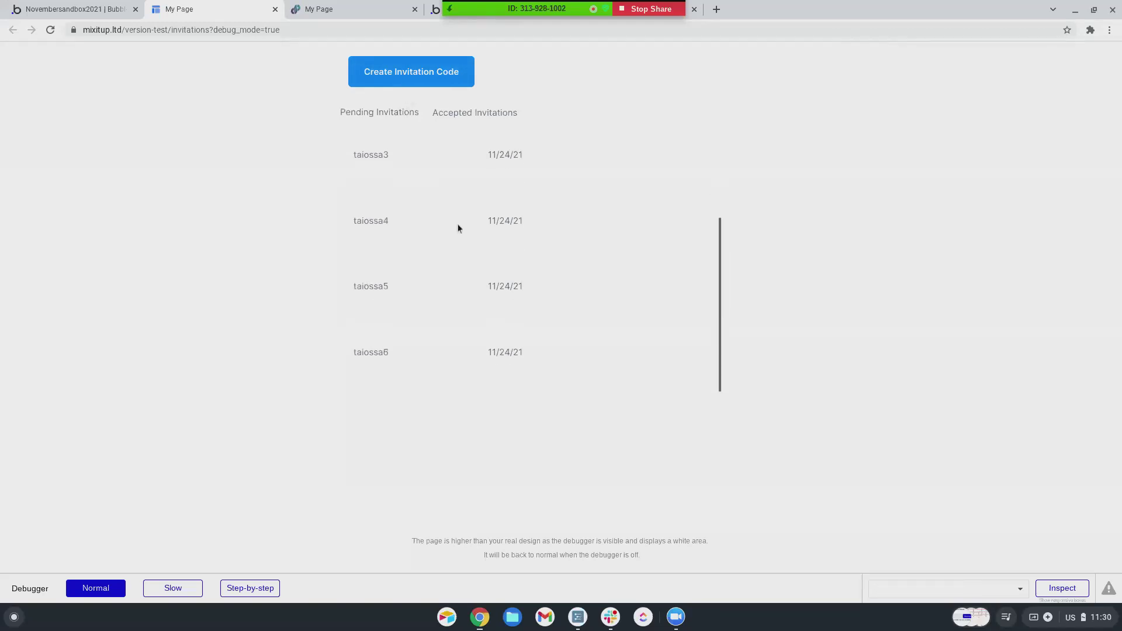
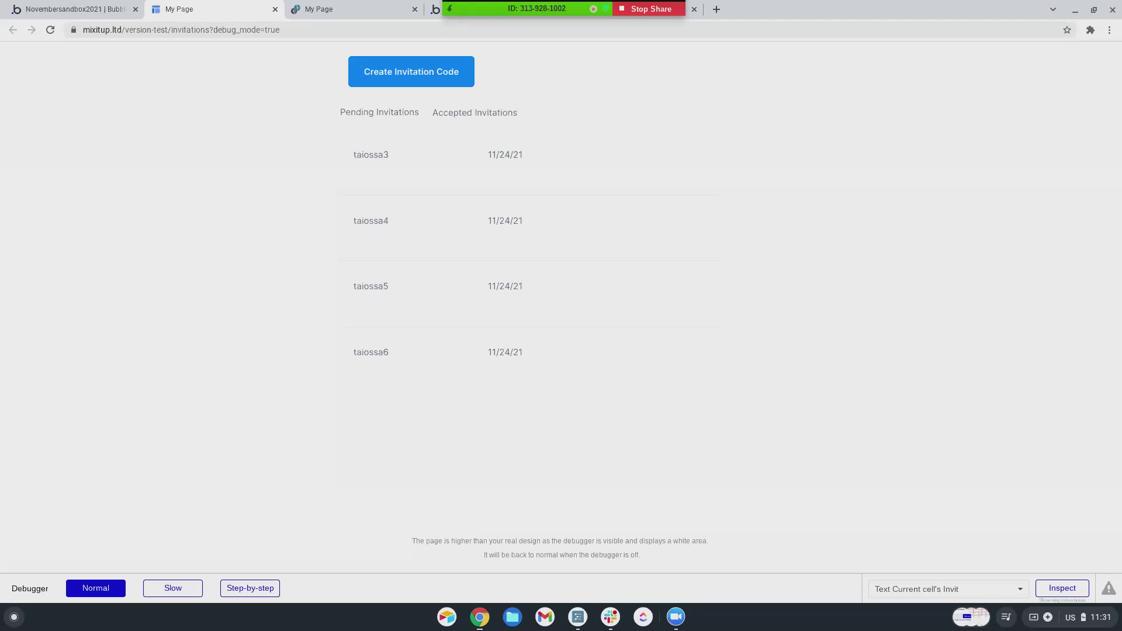
- Inspect the 'invitations' element in the test page's debugger
{"action": "left_click", "coordinate": [533, 480]}
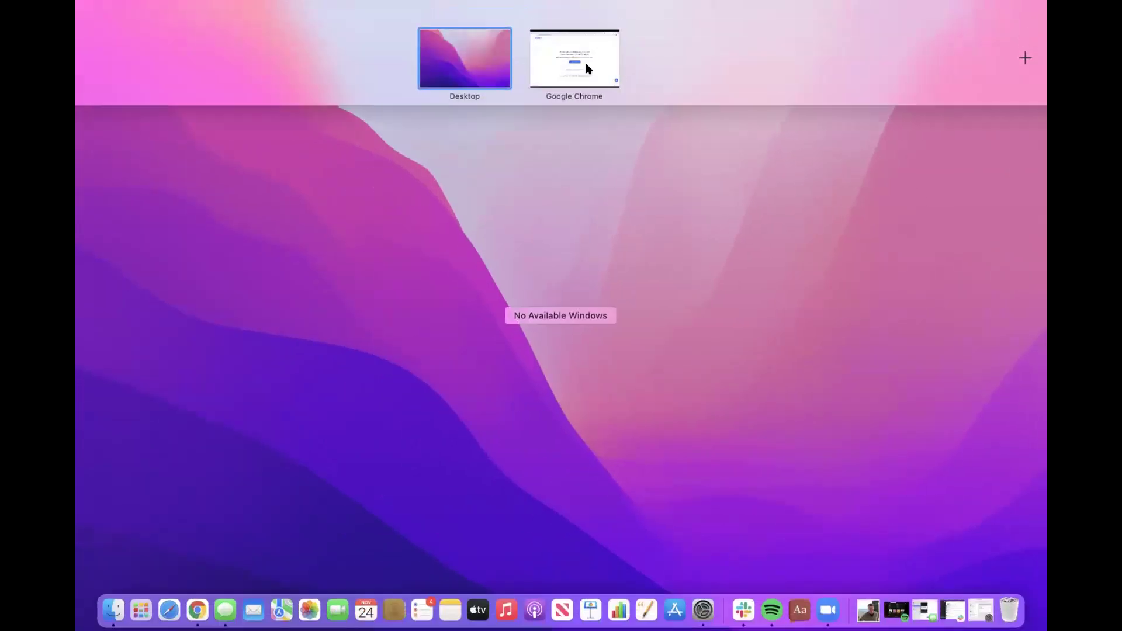
- Return to the Portage USA app's Design tab, close the Learn More panel, and list its pages
{"action": "left_click", "coordinate": [589, 61]}
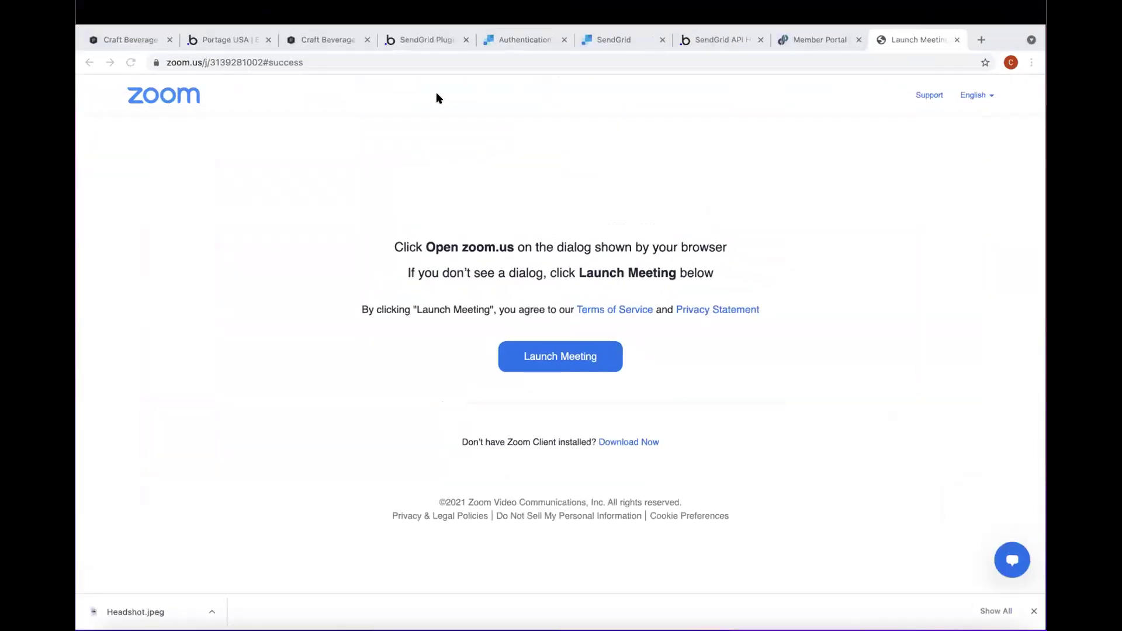
{"action": "left_click", "coordinate": [305, 41]}
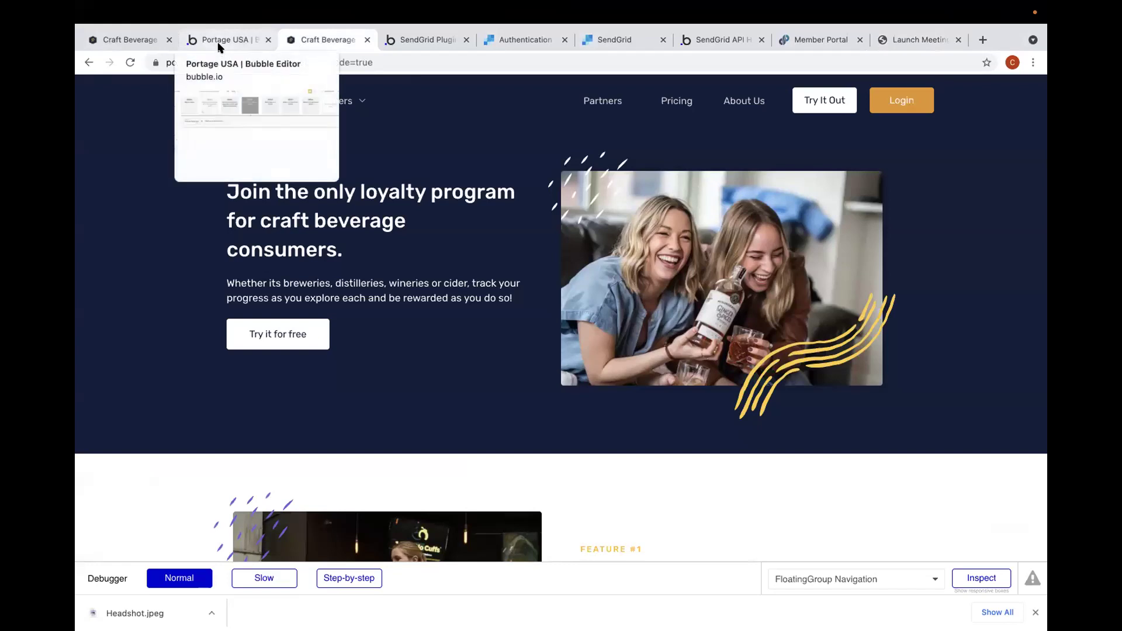
{"action": "left_click", "coordinate": [220, 45]}
{"action": "left_click", "coordinate": [100, 123]}
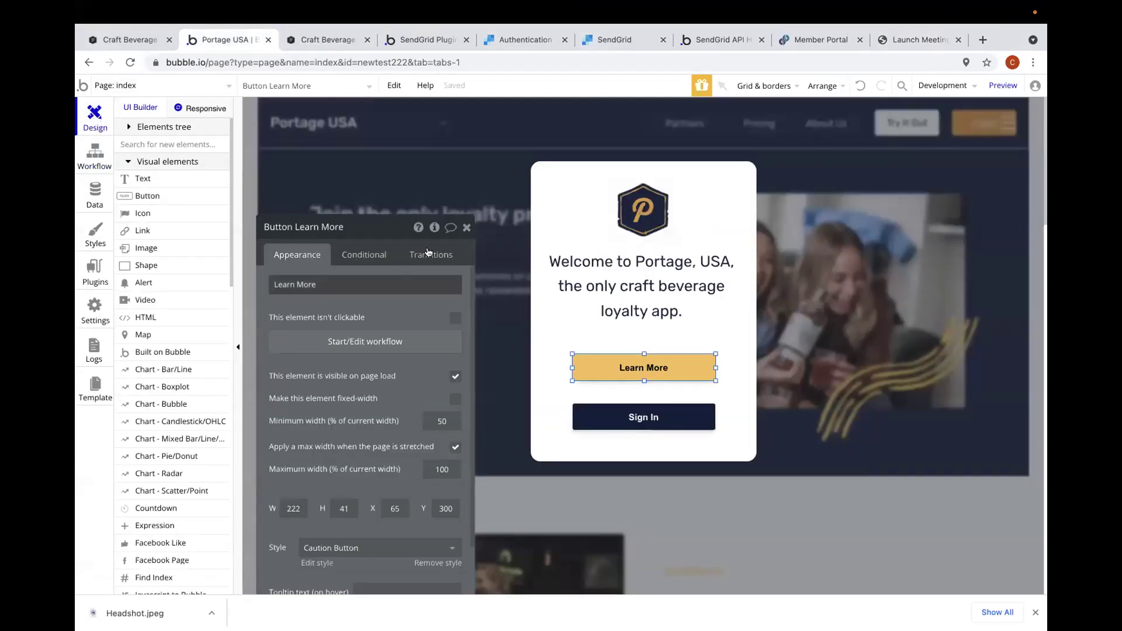
{"action": "left_click", "coordinate": [466, 228]}
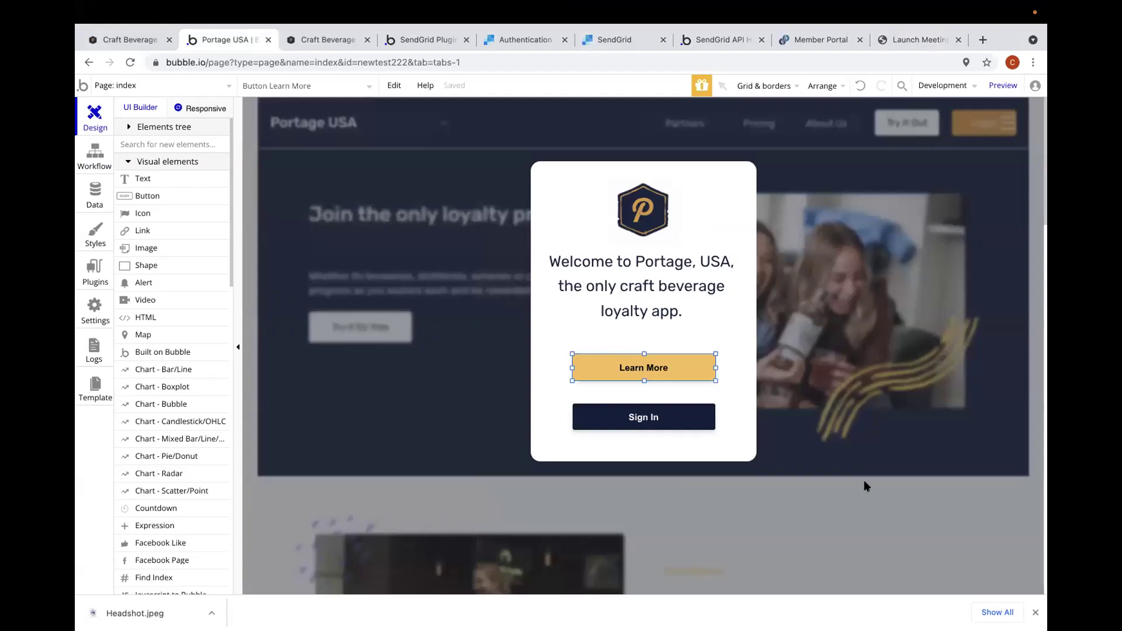
{"action": "left_click", "coordinate": [218, 87]}
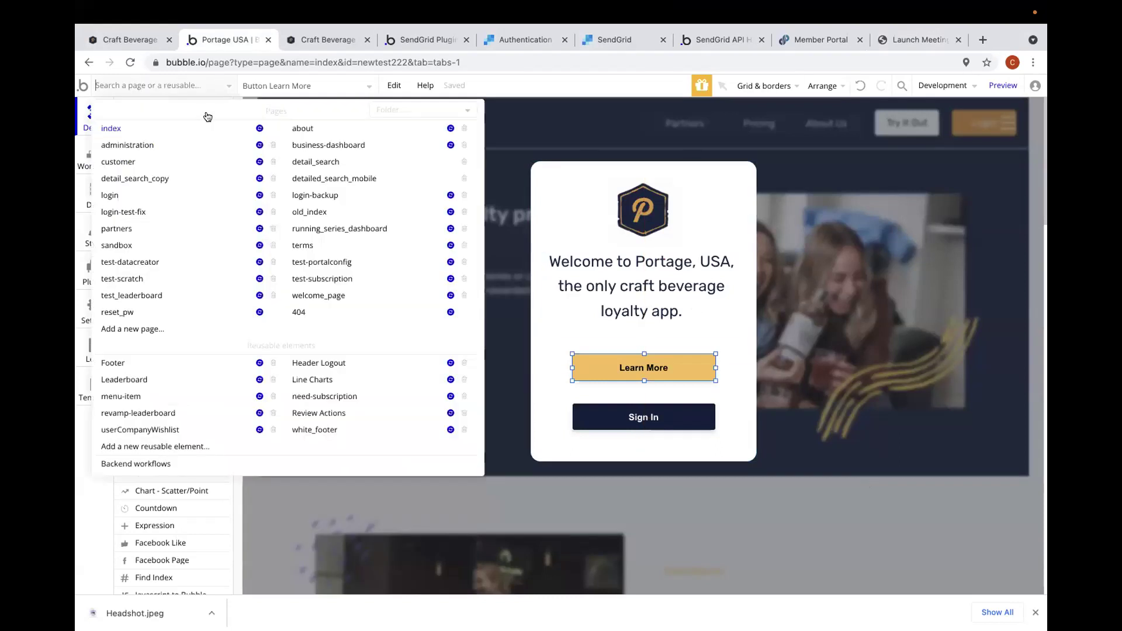
- Open the detail_search_copy page and scroll through its layout
{"action": "left_click", "coordinate": [200, 179]}
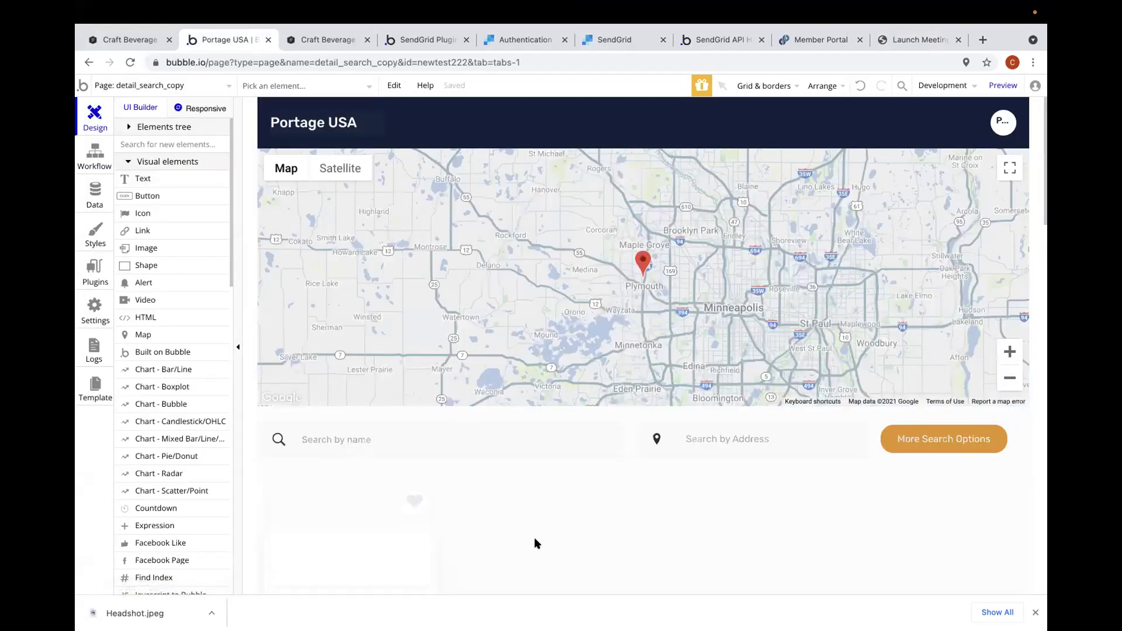
{"action": "scroll", "coordinate": [535, 538], "scroll_direction": "down", "scroll_amount": 2}
{"action": "scroll", "coordinate": [573, 433], "scroll_direction": "down", "scroll_amount": 1}
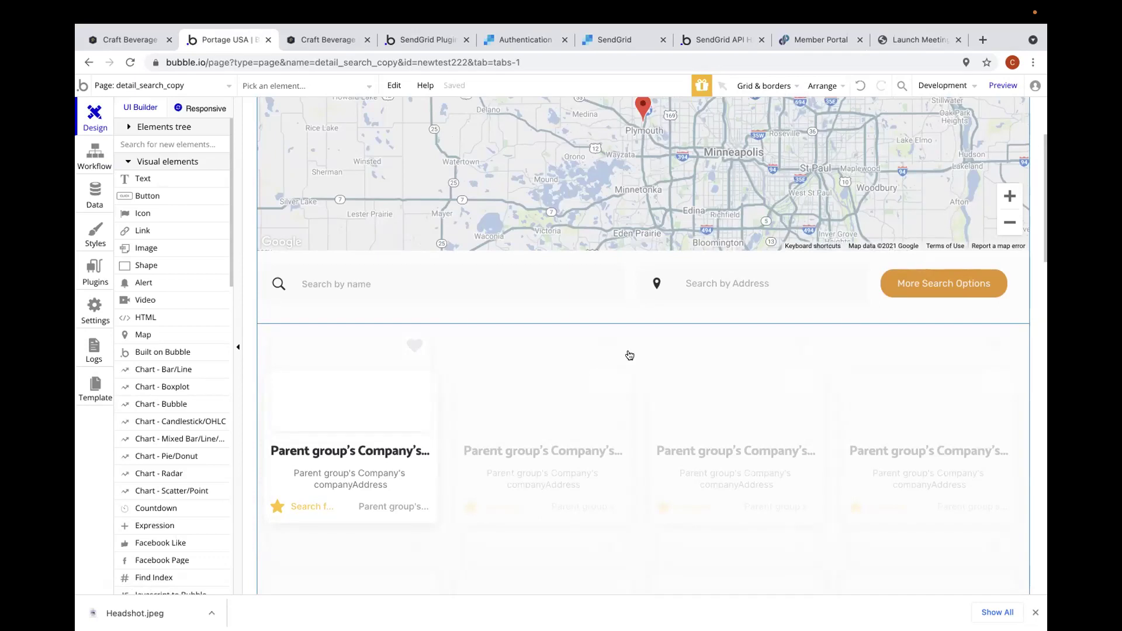
- Select Popup A from the element list, then launch the page in preview
{"action": "left_click", "coordinate": [331, 88]}
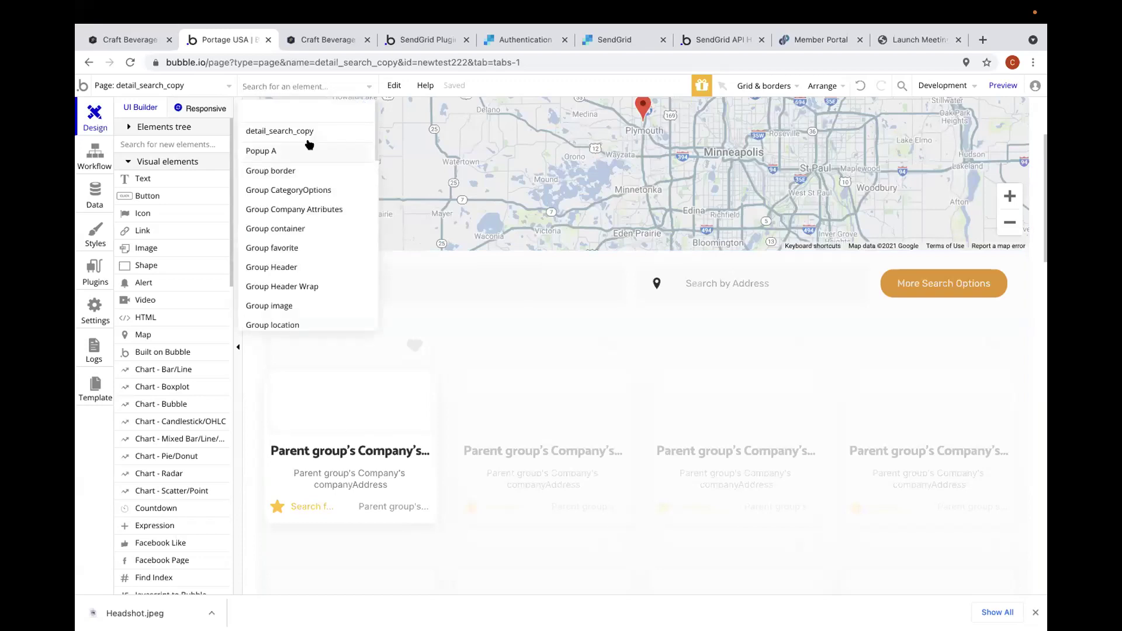
{"action": "left_click", "coordinate": [309, 147]}
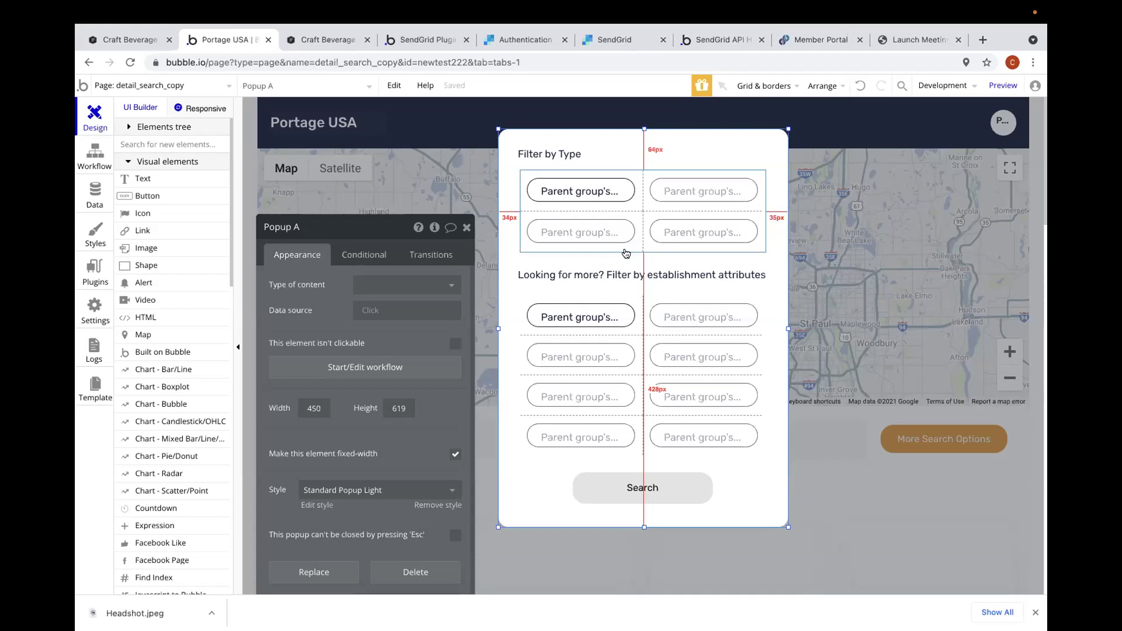
{"action": "left_click", "coordinate": [1003, 85]}
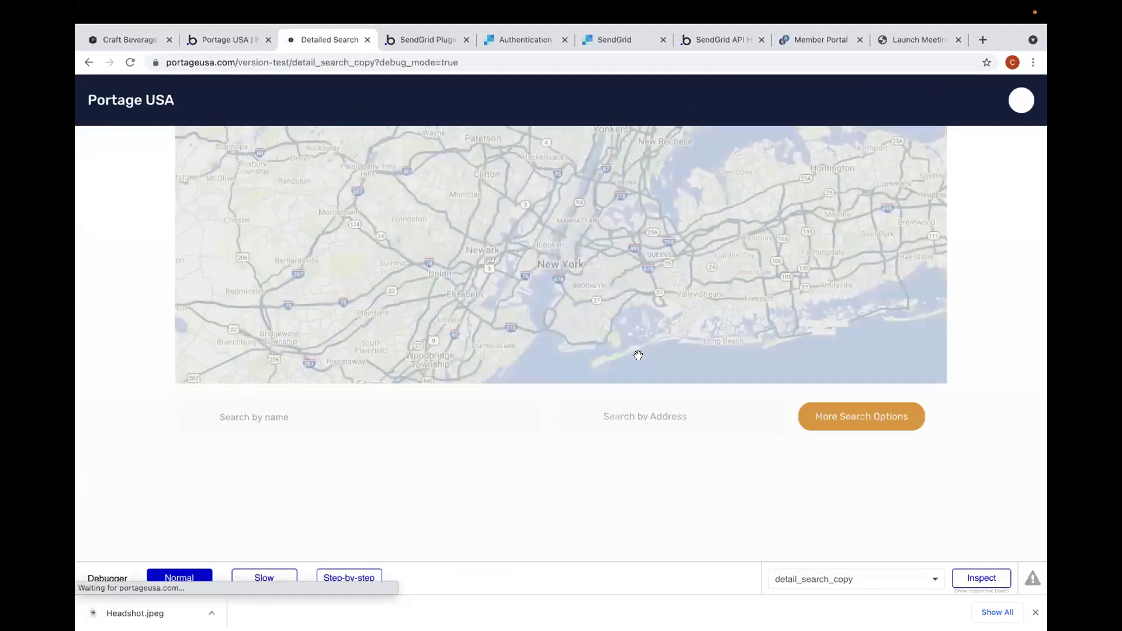
- In preview, open More Search Options, select Winery and Brewery, then return to the editor
{"action": "left_click", "coordinate": [838, 418]}
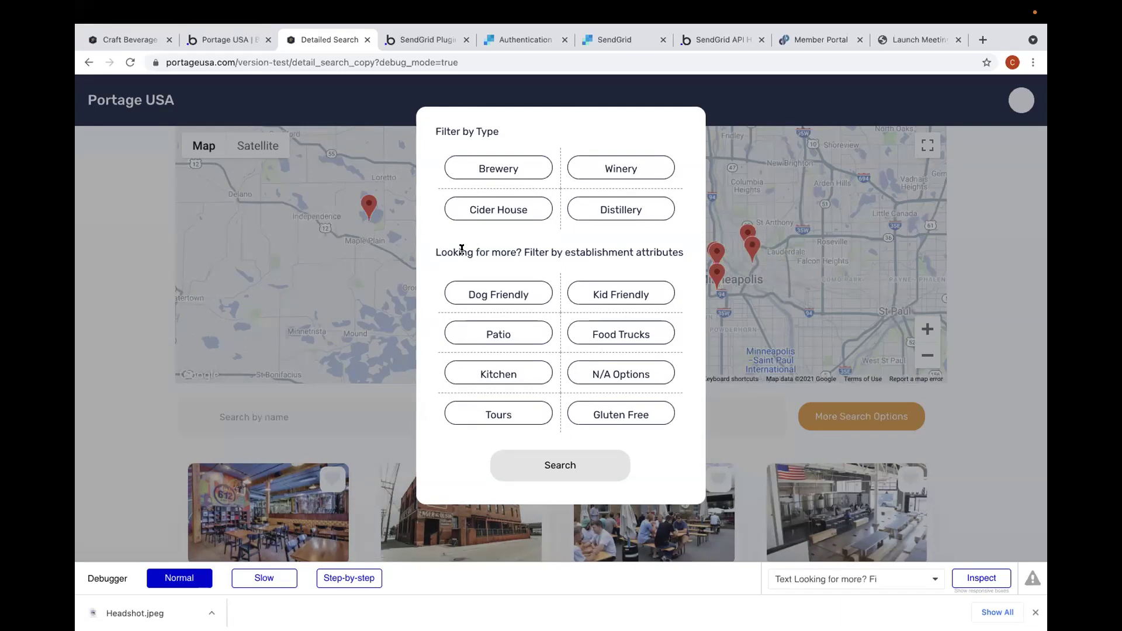
{"action": "left_click", "coordinate": [612, 170]}
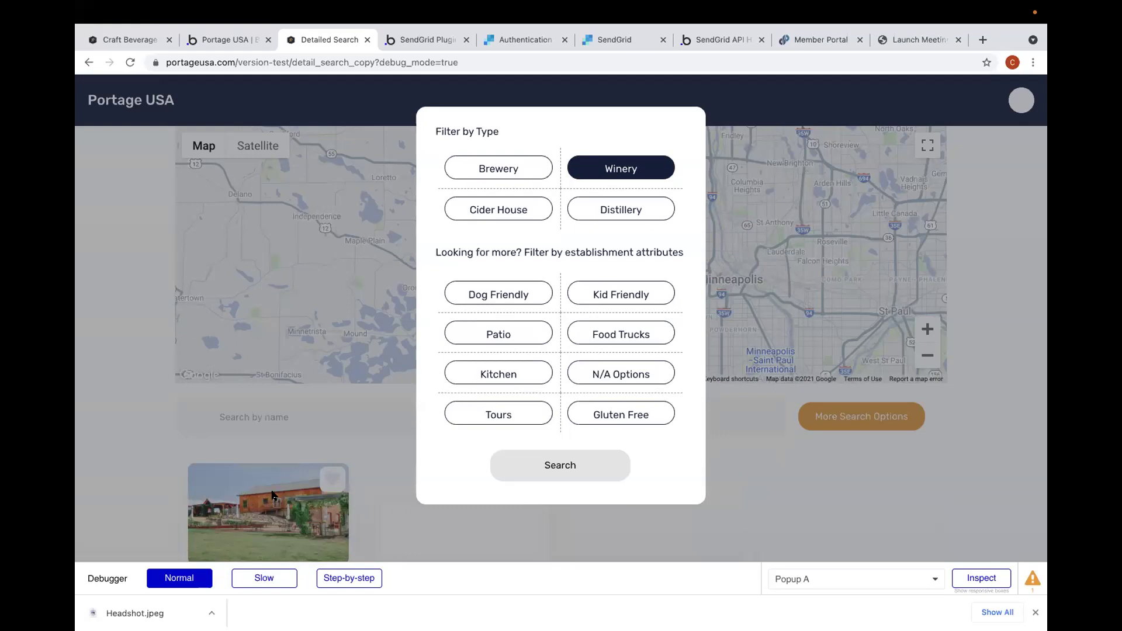
{"action": "left_click", "coordinate": [515, 172]}
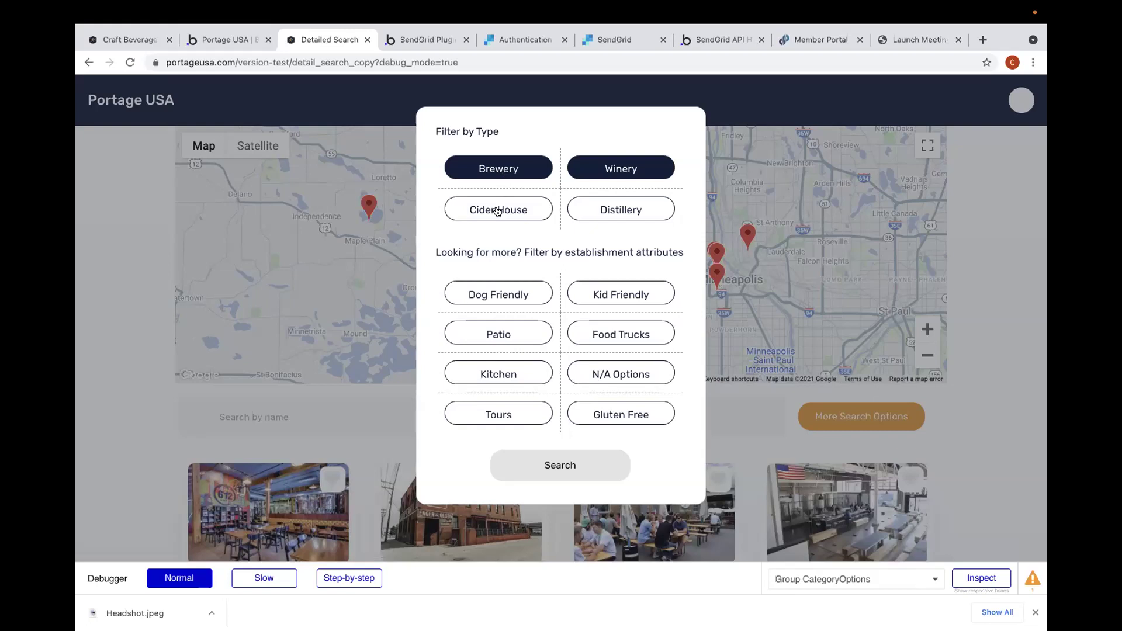
{"action": "left_click", "coordinate": [246, 39]}
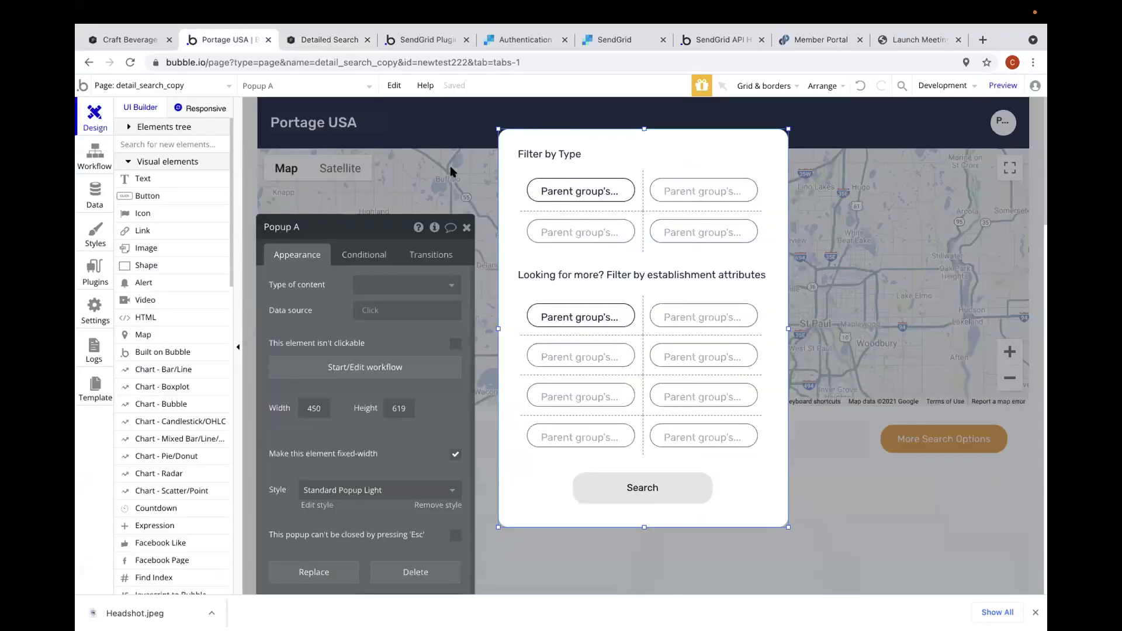
- Select Group CategoryOptions and open its click workflow's Set state step
{"action": "left_click", "coordinate": [623, 187]}
{"action": "left_click", "coordinate": [374, 375]}
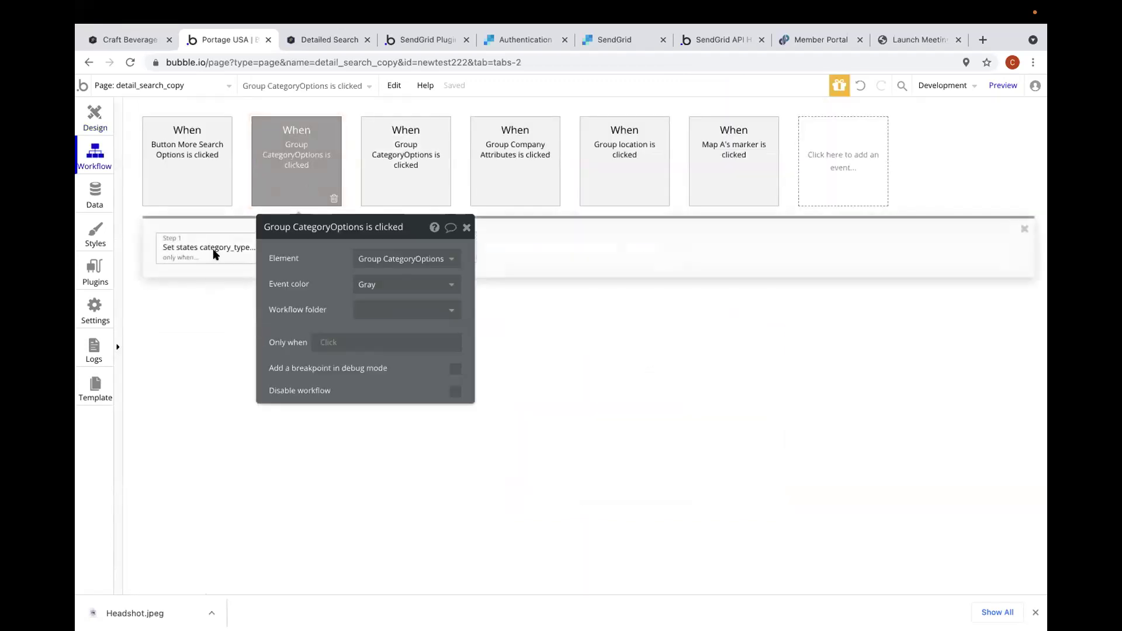
{"action": "left_click", "coordinate": [214, 251]}
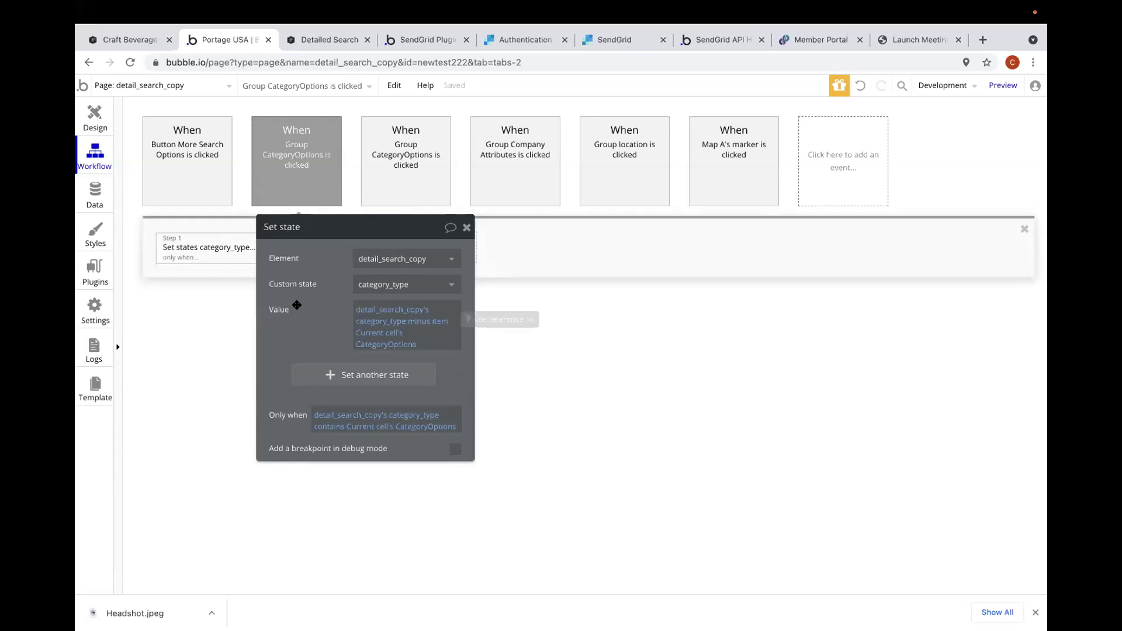
- Compare the add-item and remove-item Set state steps, then open the first click event's properties
{"action": "left_click", "coordinate": [399, 153]}
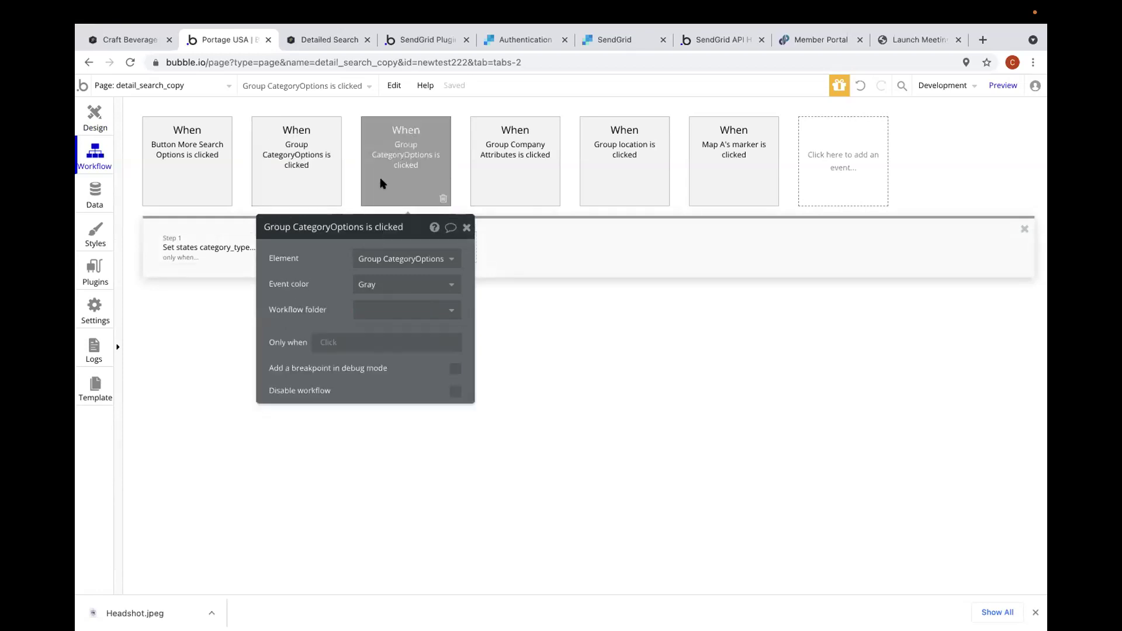
{"action": "left_click", "coordinate": [238, 247]}
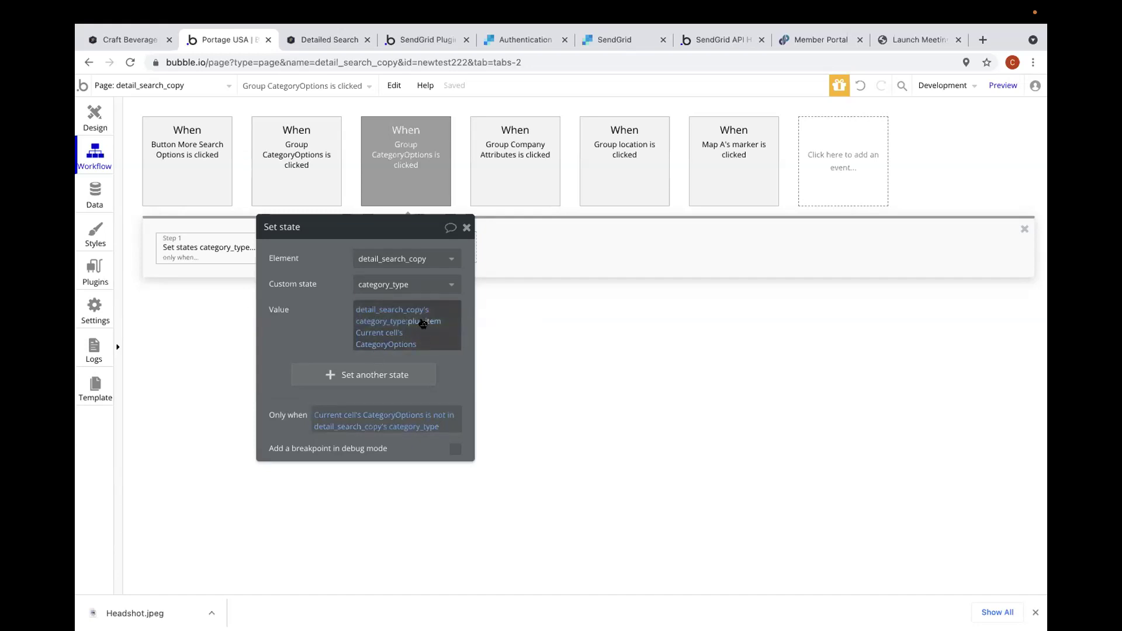
{"action": "mouse_move", "coordinate": [392, 334]}
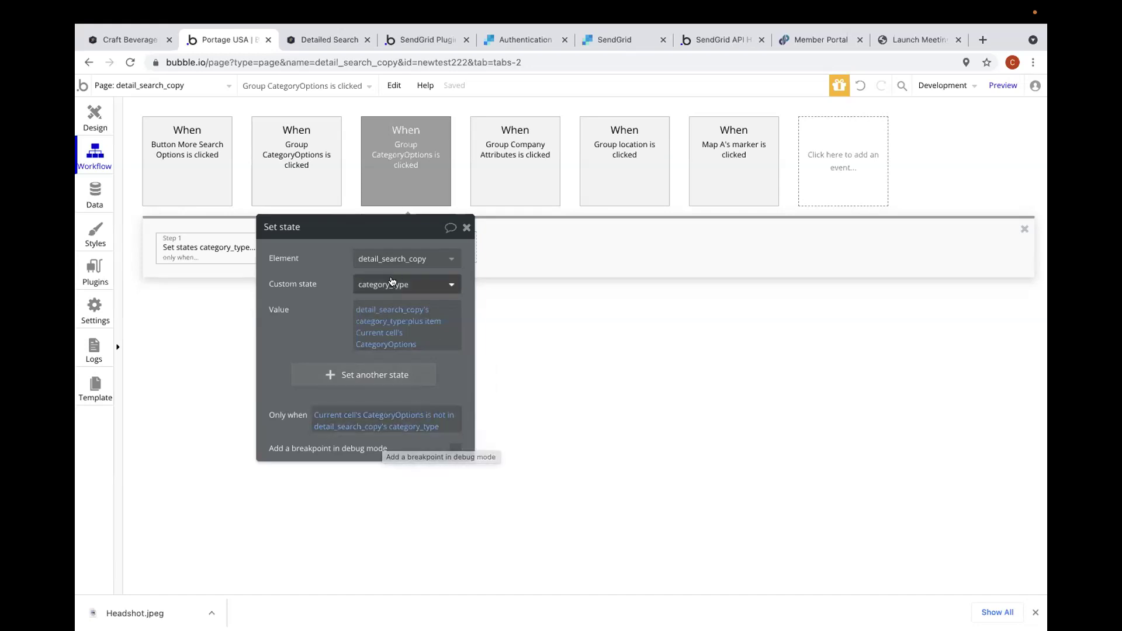
{"action": "left_click", "coordinate": [301, 178]}
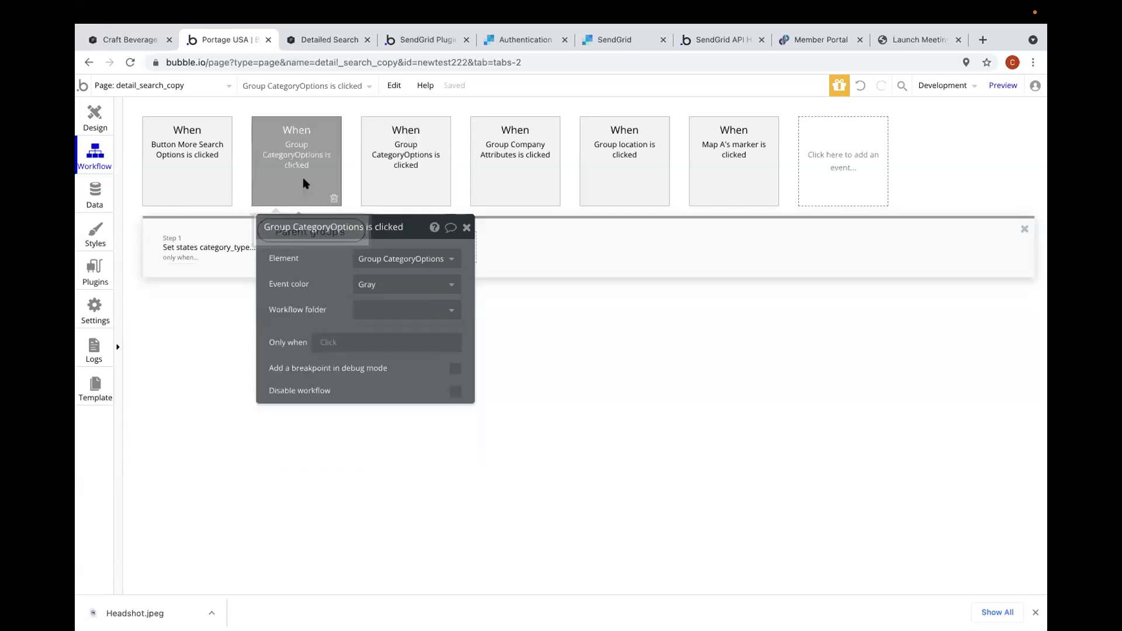
{"action": "left_click", "coordinate": [222, 265]}
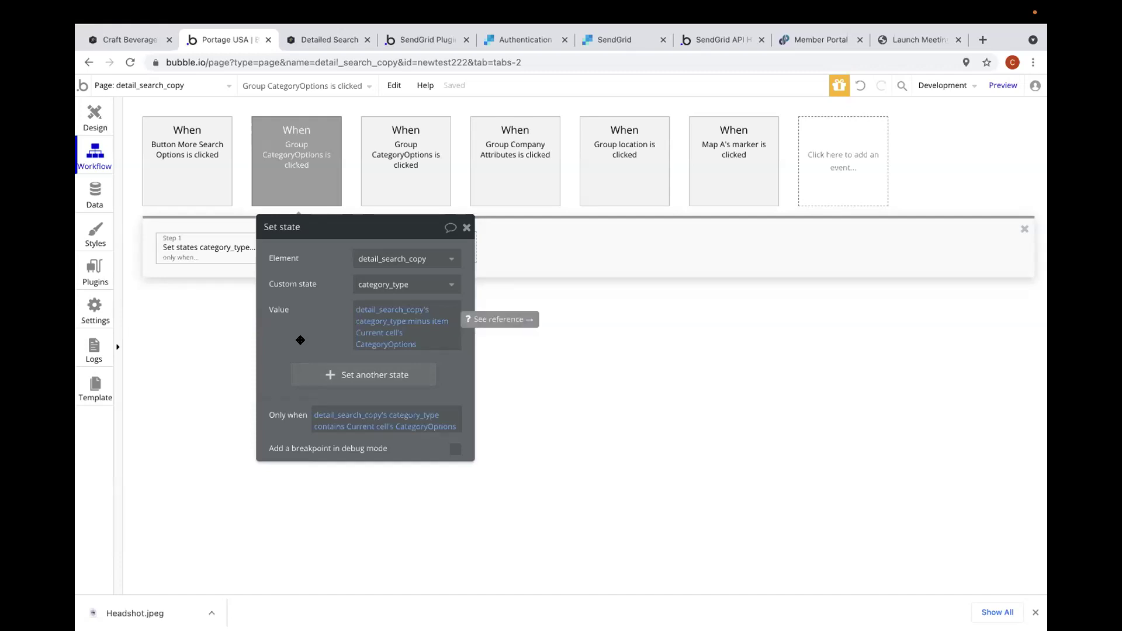
{"action": "left_click", "coordinate": [301, 193]}
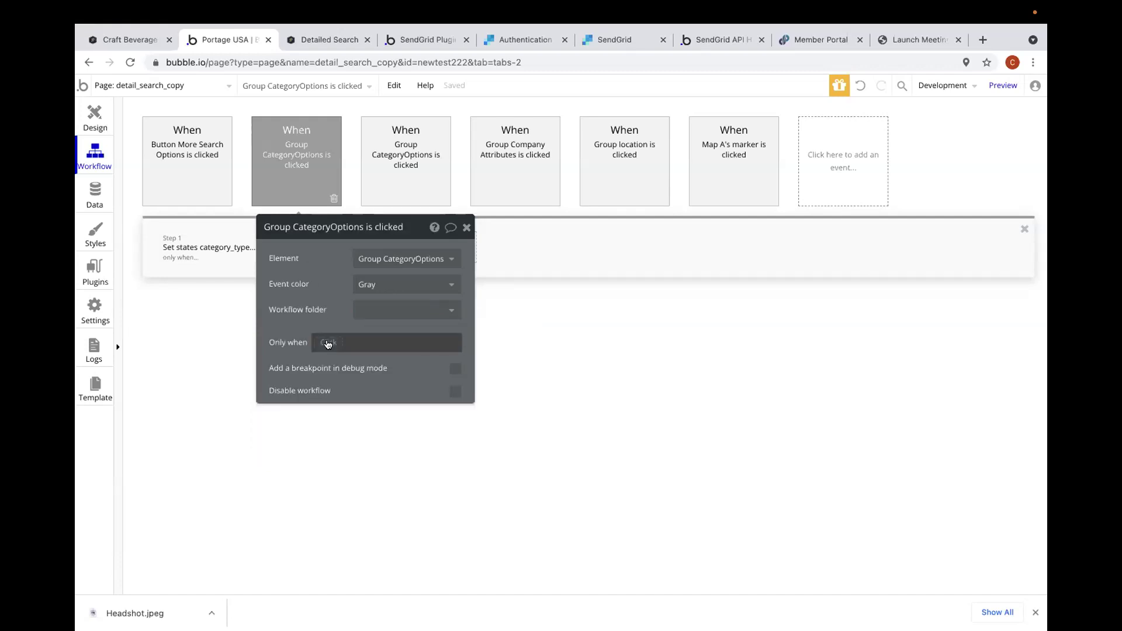
- Copy the removal step's Only when condition and paste it onto its click event
{"action": "left_click", "coordinate": [231, 248]}
{"action": "right_click", "coordinate": [404, 416]}
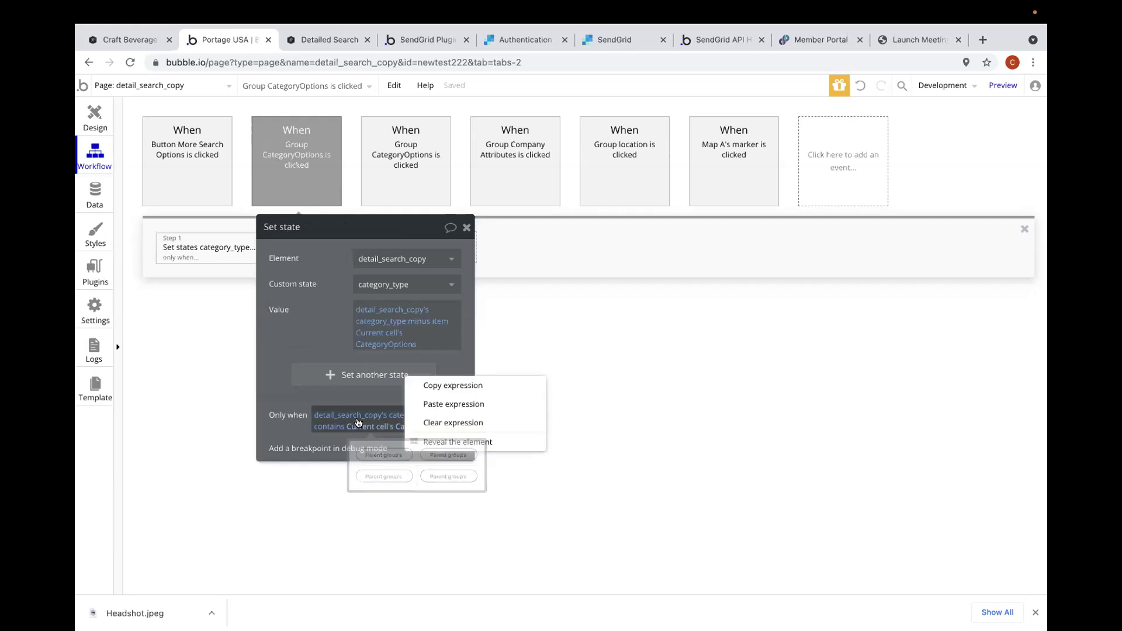
{"action": "left_click", "coordinate": [431, 386]}
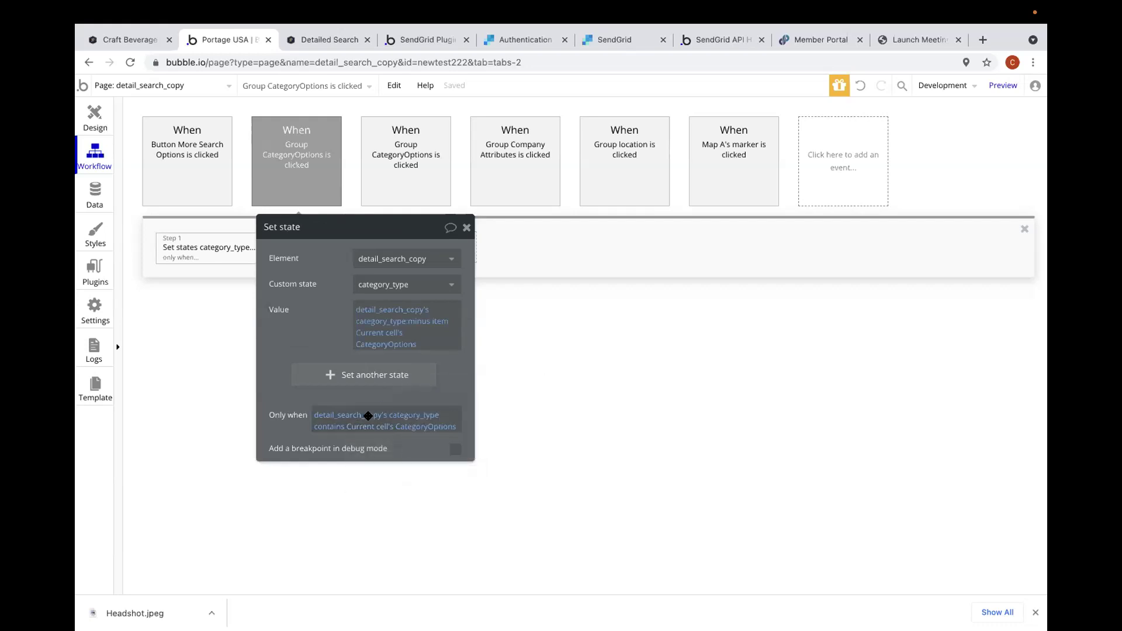
{"action": "left_click", "coordinate": [303, 169]}
{"action": "right_click", "coordinate": [330, 342]}
{"action": "left_click", "coordinate": [412, 323]}
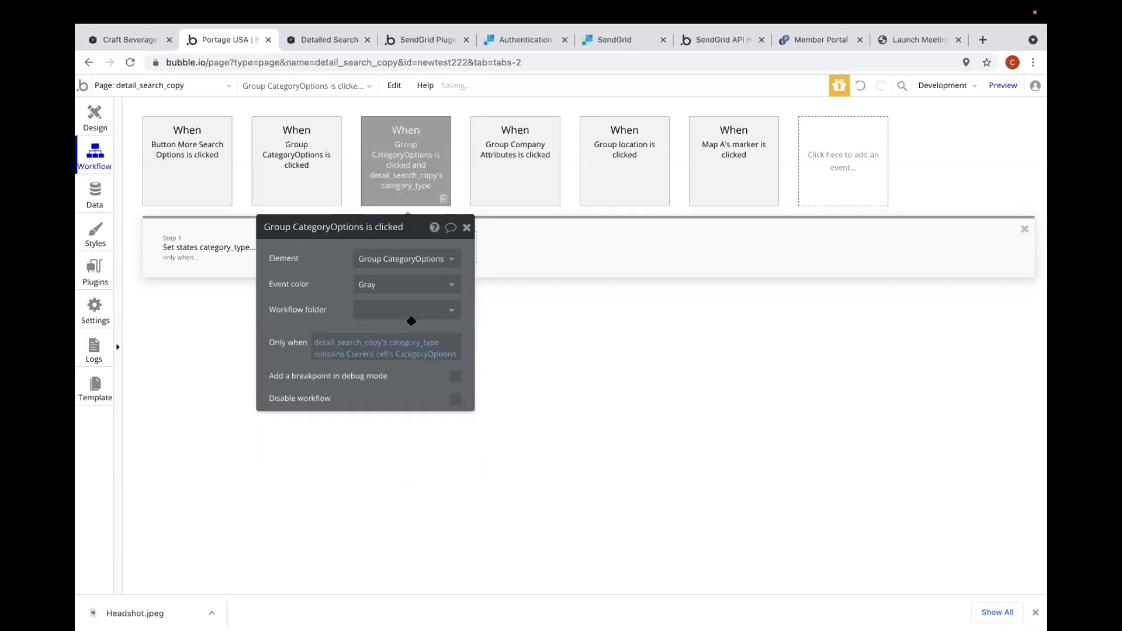
- Clear the add-category step's Only when condition
{"action": "left_click", "coordinate": [290, 162]}
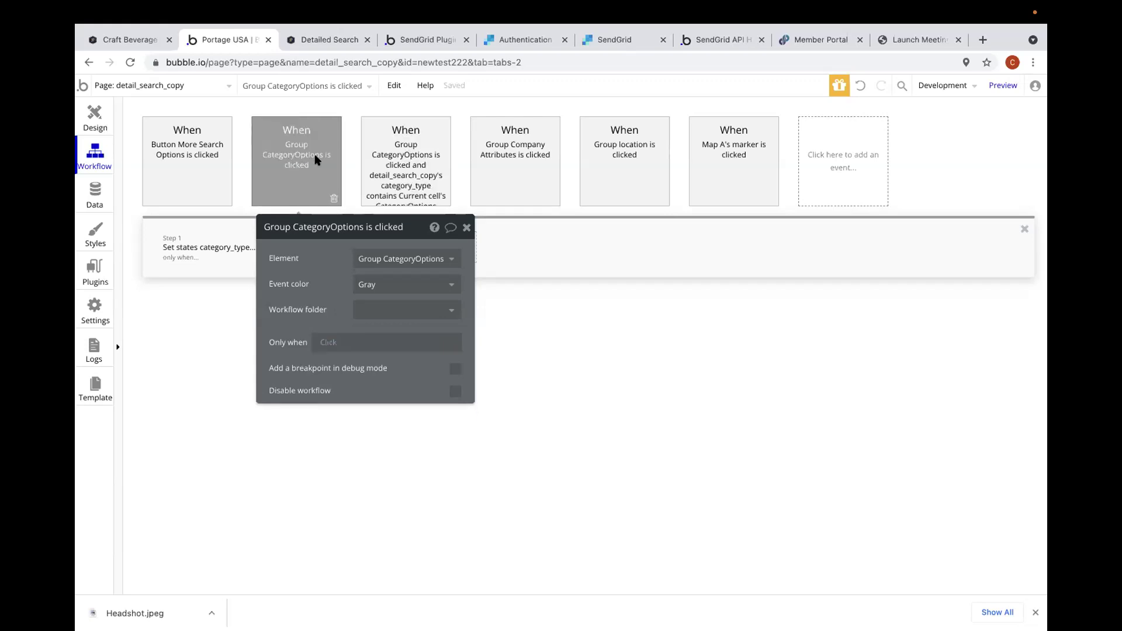
{"action": "left_click", "coordinate": [196, 255]}
{"action": "right_click", "coordinate": [454, 430]}
{"action": "left_click", "coordinate": [524, 434]}
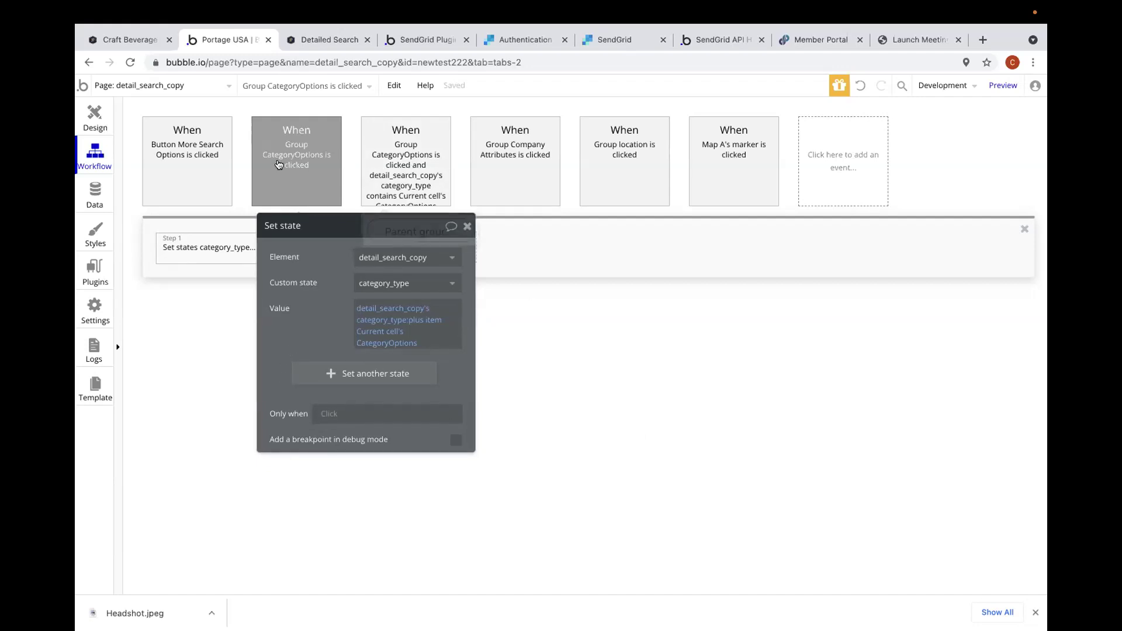
- Review the removal and add-category events' and steps' settings side by side
{"action": "left_click", "coordinate": [415, 171]}
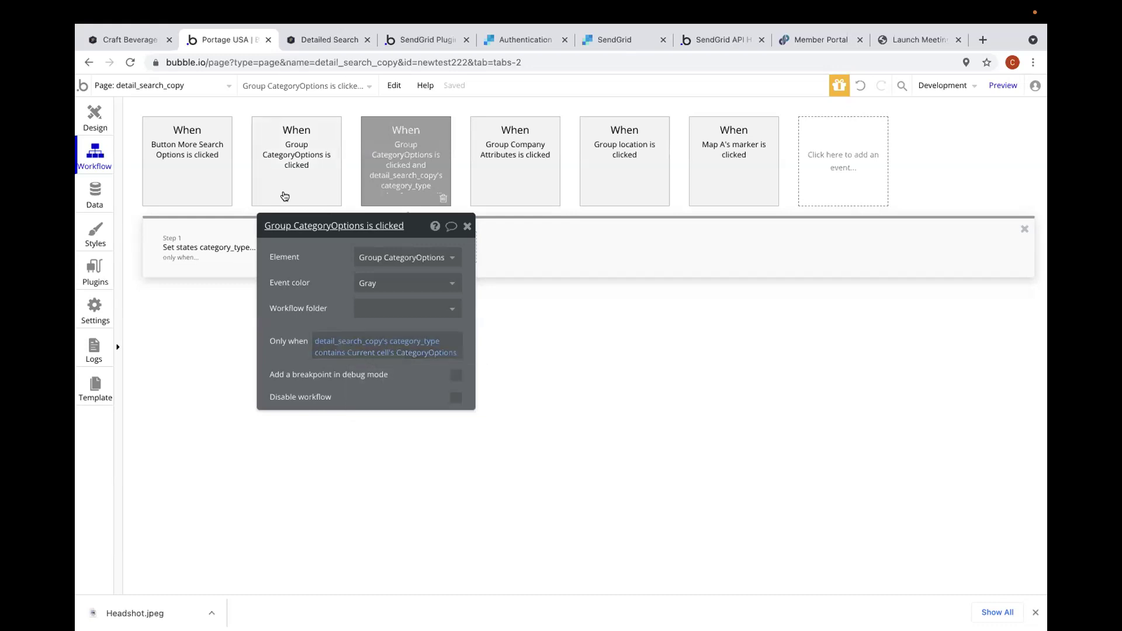
{"action": "left_click", "coordinate": [327, 187]}
{"action": "left_click", "coordinate": [411, 169]}
{"action": "left_click", "coordinate": [336, 164]}
{"action": "left_click", "coordinate": [377, 174]}
{"action": "left_click", "coordinate": [306, 189]}
{"action": "left_click", "coordinate": [206, 257]}
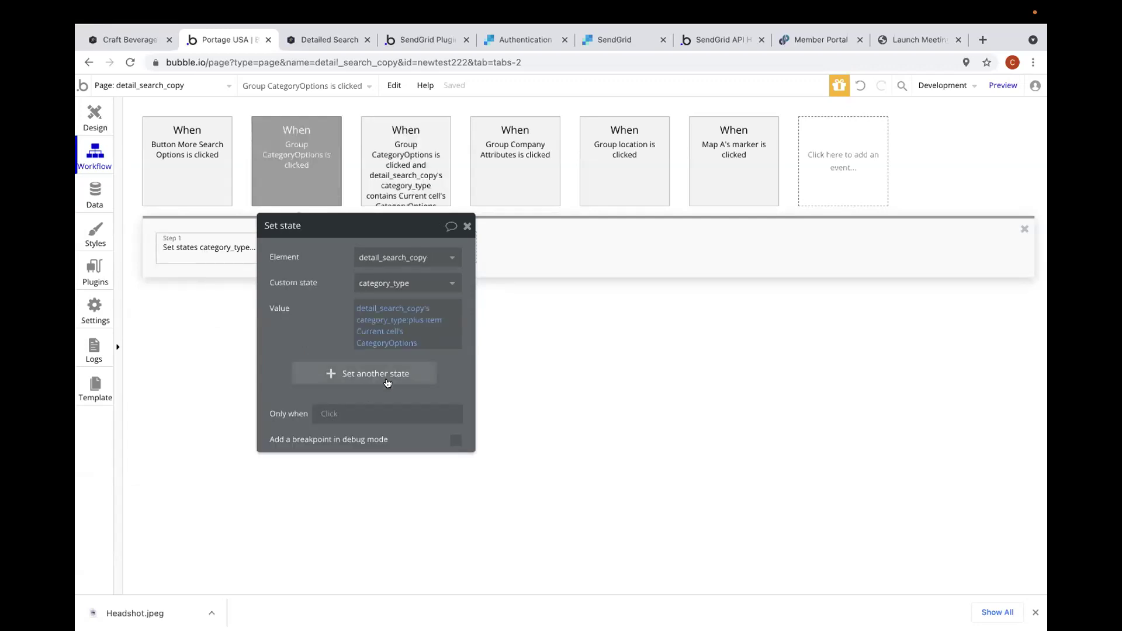
{"action": "left_click", "coordinate": [390, 161]}
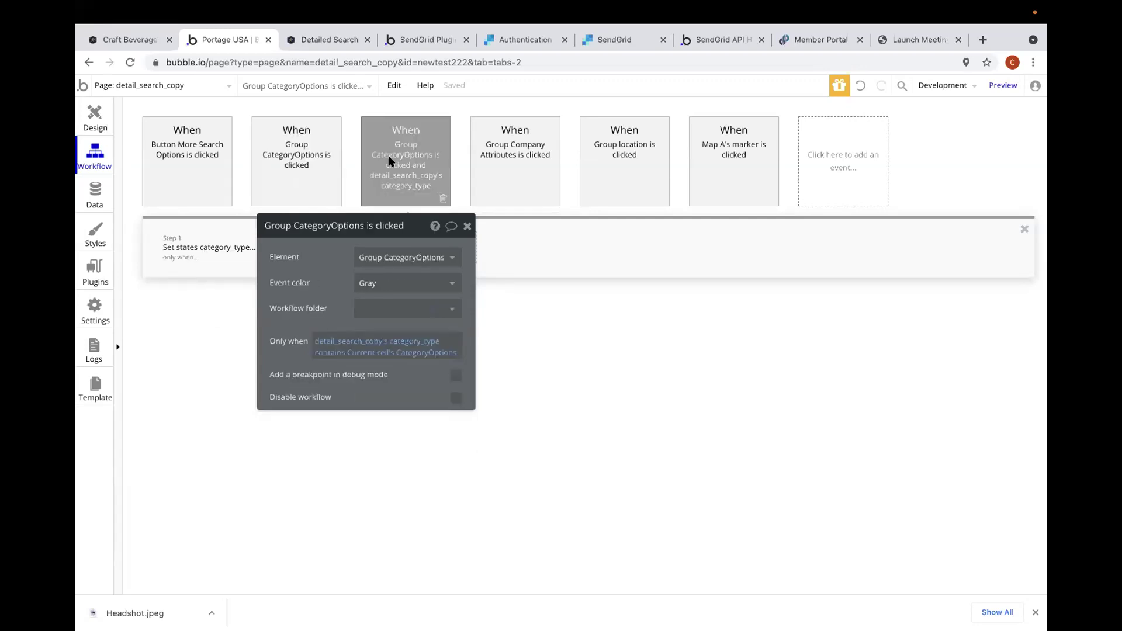
{"action": "left_click", "coordinate": [195, 261]}
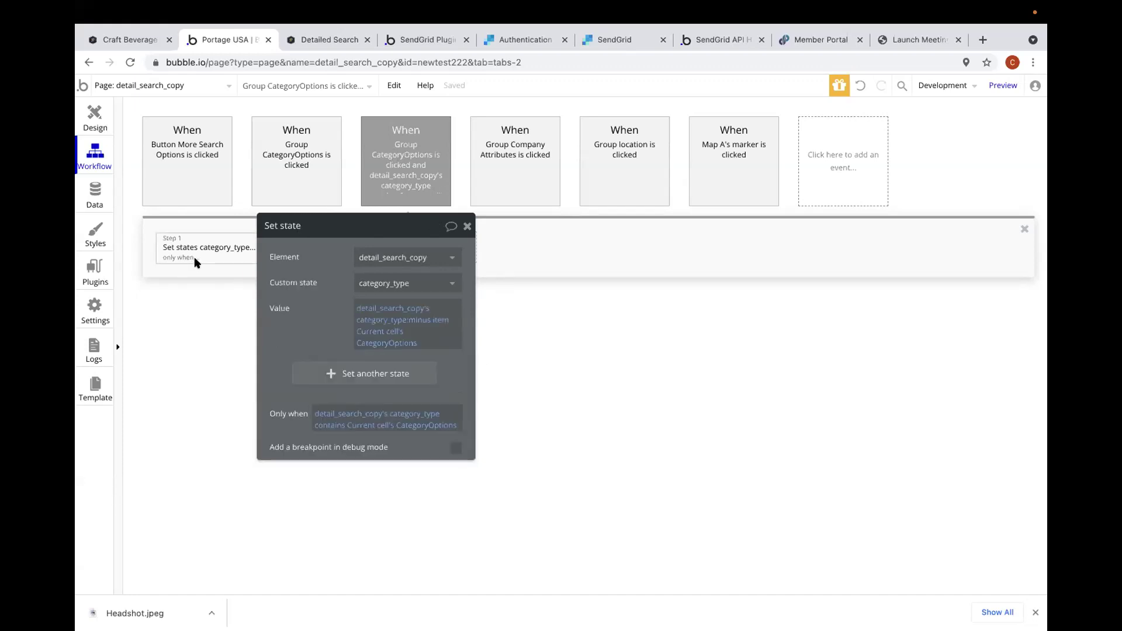
{"action": "left_click", "coordinate": [276, 169]}
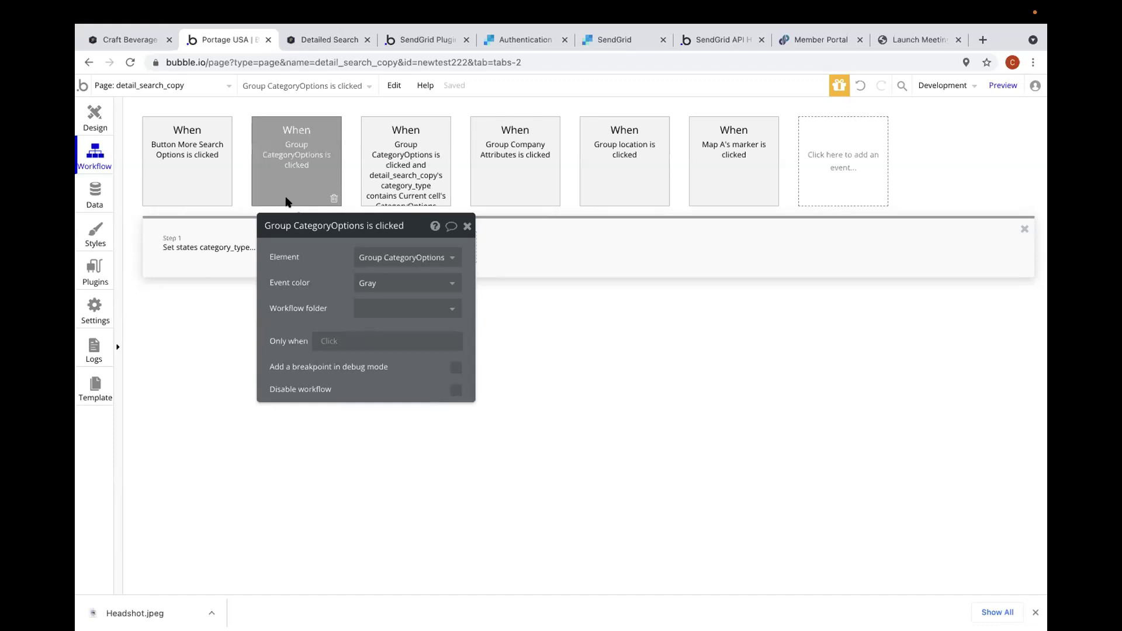
{"action": "left_click", "coordinate": [417, 134]}
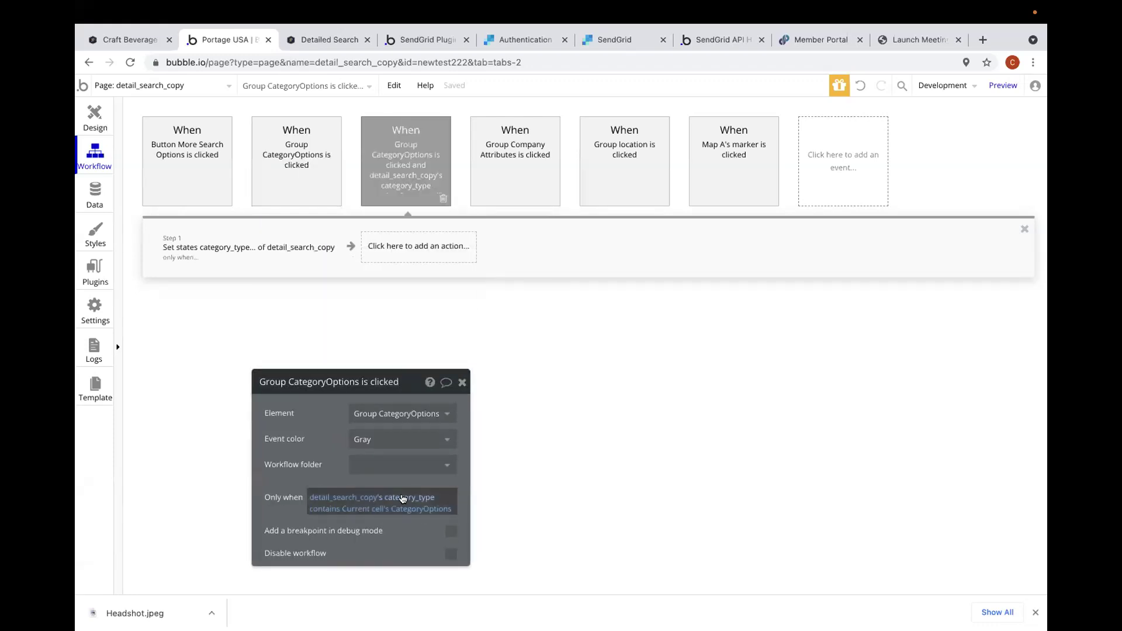
- Start an add-category event condition on Current cell's CategoryOptions, then dismiss the operator choices
{"action": "left_click_drag", "start_coordinate": [394, 391], "coordinate": [723, 270]}
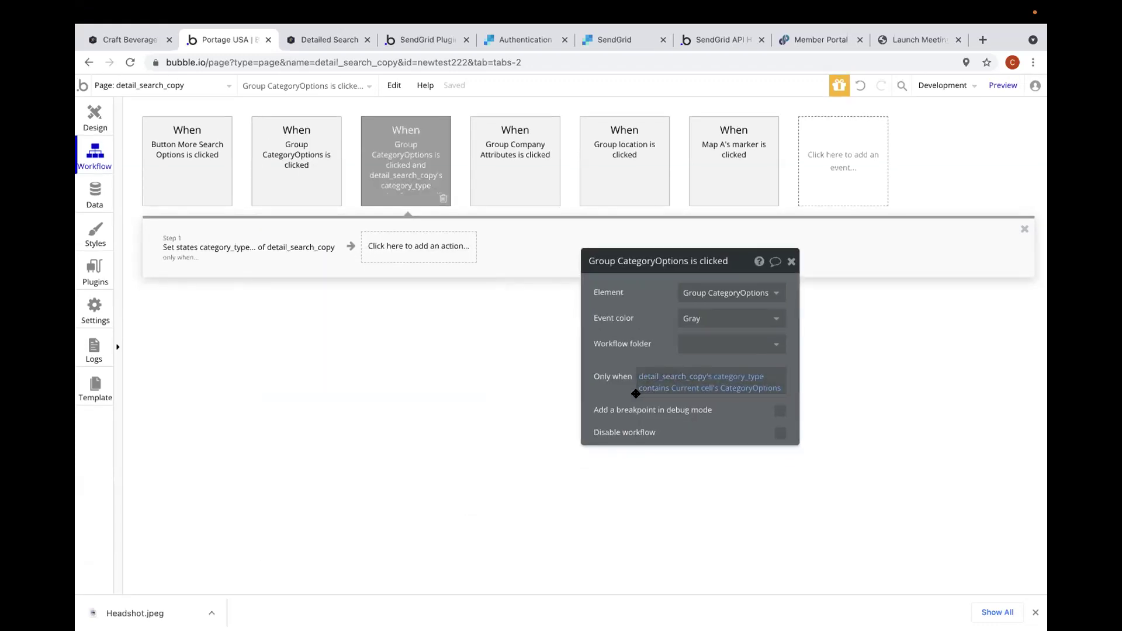
{"action": "right_click", "coordinate": [653, 384]}
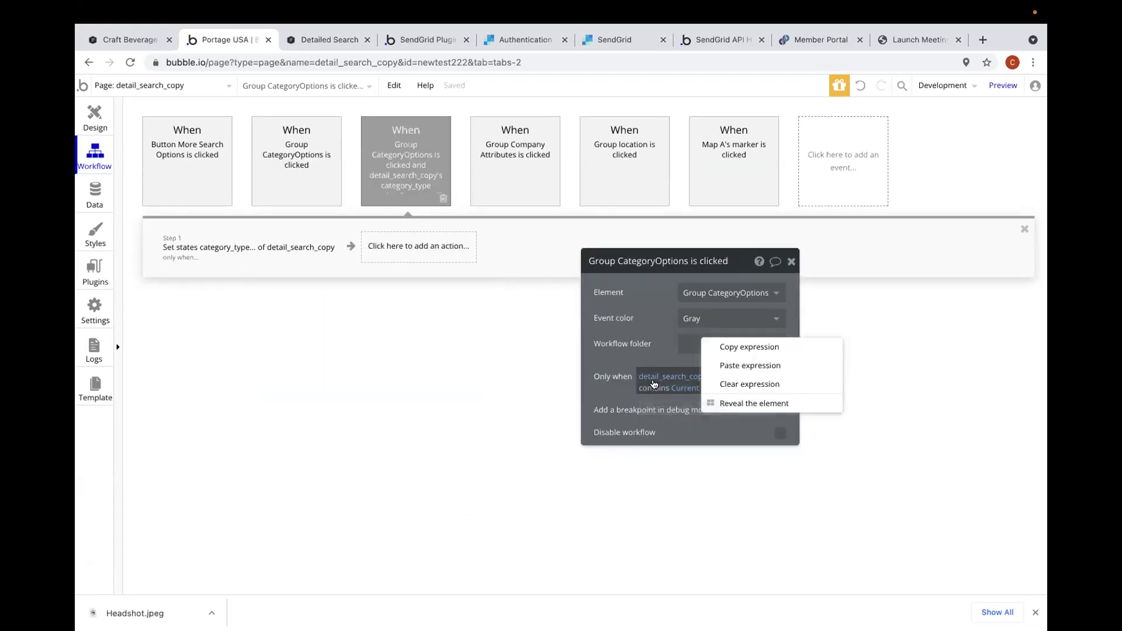
{"action": "left_click", "coordinate": [308, 191]}
{"action": "left_click", "coordinate": [285, 256]}
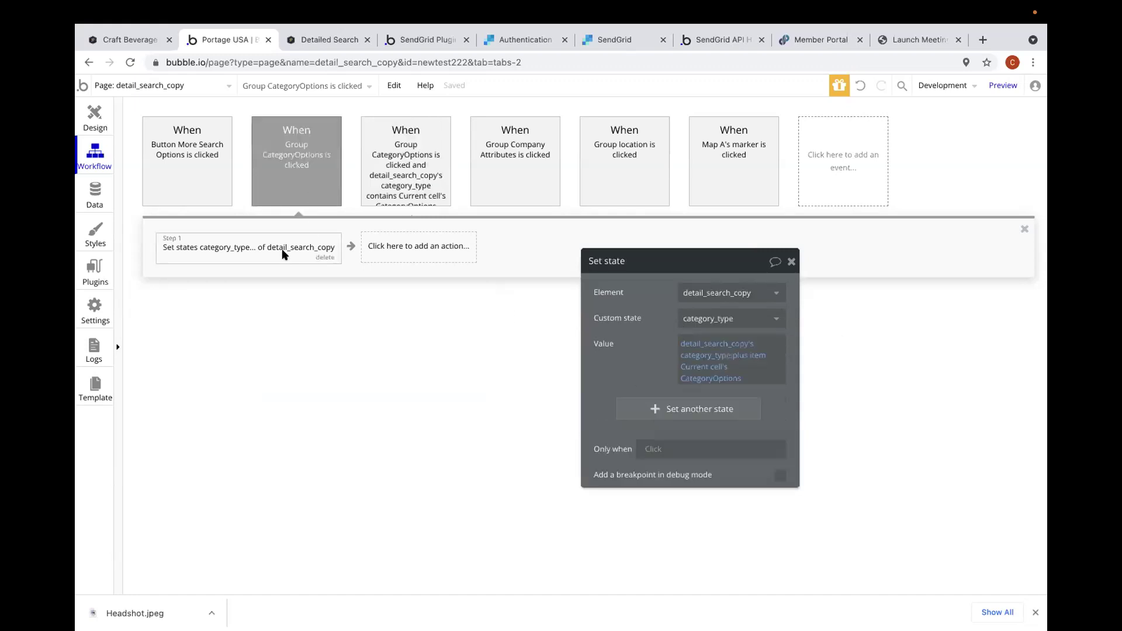
{"action": "left_click", "coordinate": [313, 191]}
{"action": "left_click", "coordinate": [658, 376]}
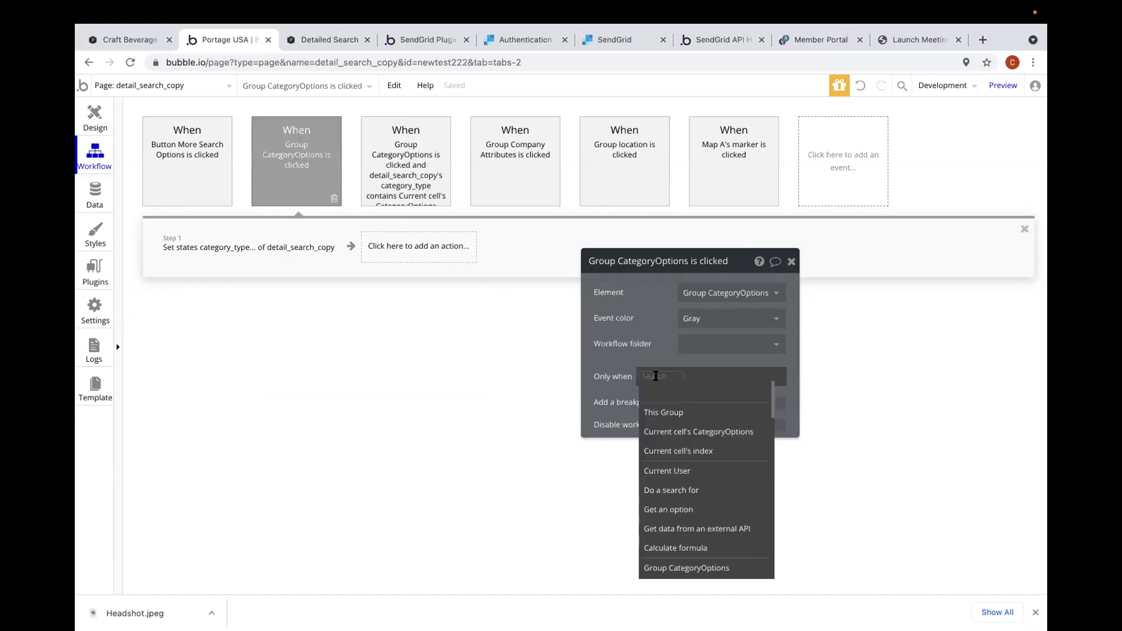
{"action": "left_click", "coordinate": [672, 431]}
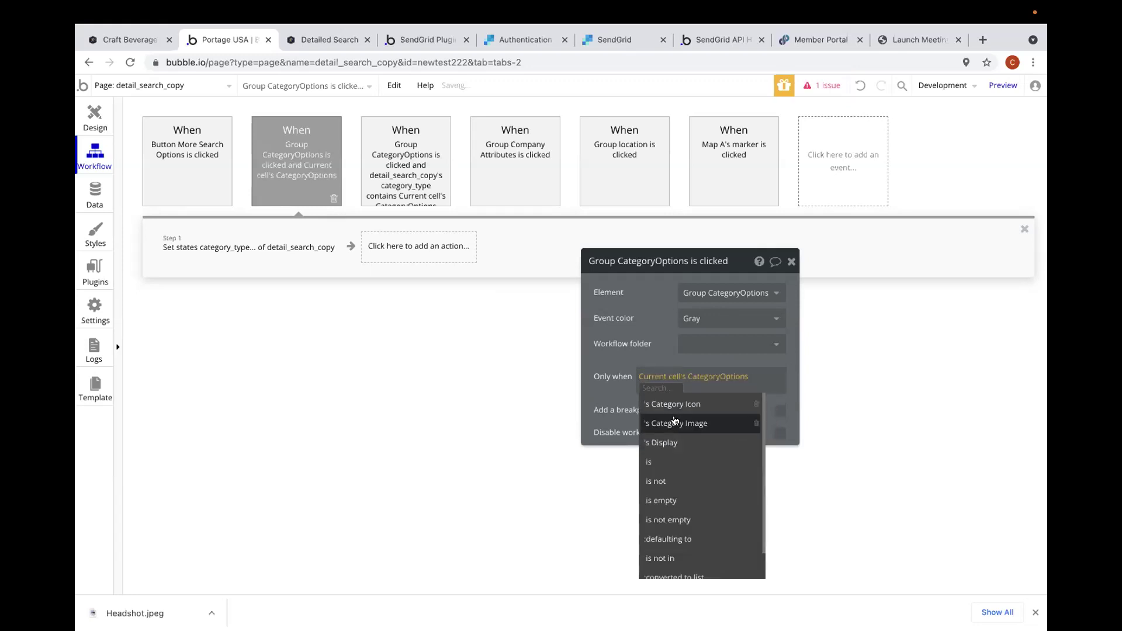
{"action": "scroll", "coordinate": [666, 471], "scroll_direction": "down", "scroll_amount": 1}
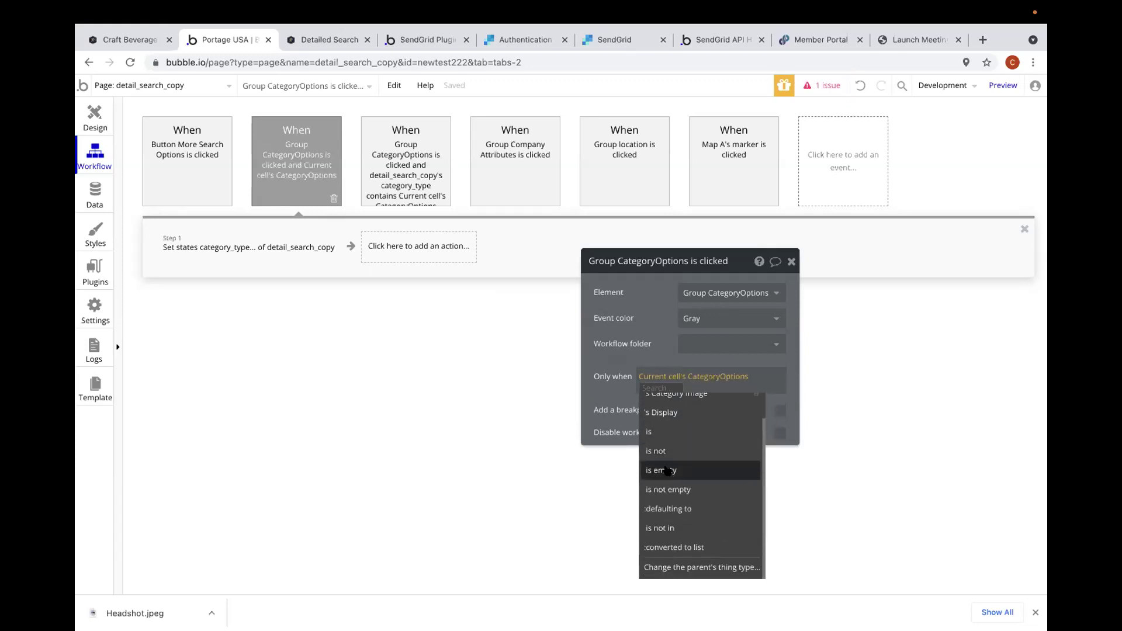
{"action": "scroll", "coordinate": [678, 465], "scroll_direction": "up", "scroll_amount": 1}
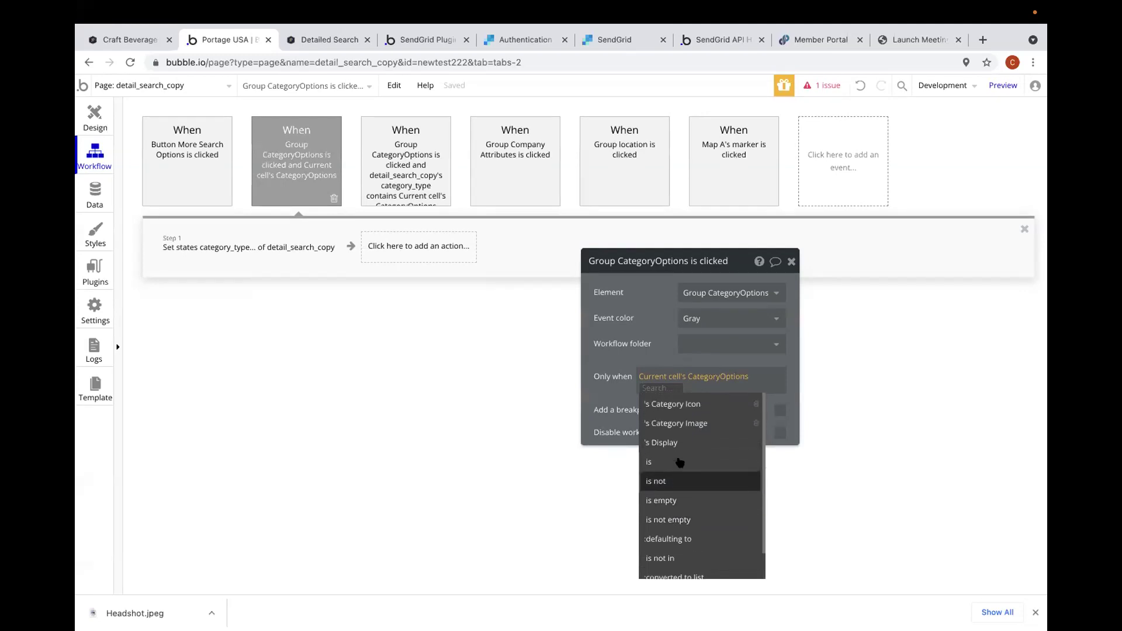
{"action": "left_click", "coordinate": [627, 362]}
- Clear the removal step's own Only when condition and recheck its event's condition
{"action": "left_click", "coordinate": [402, 202]}
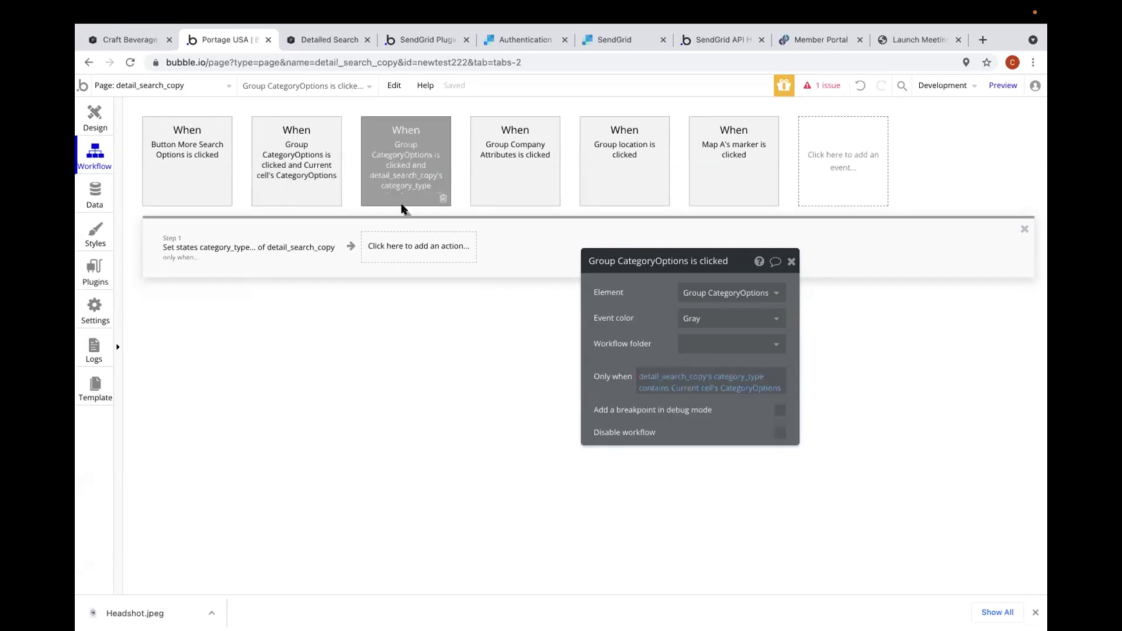
{"action": "left_click", "coordinate": [306, 250]}
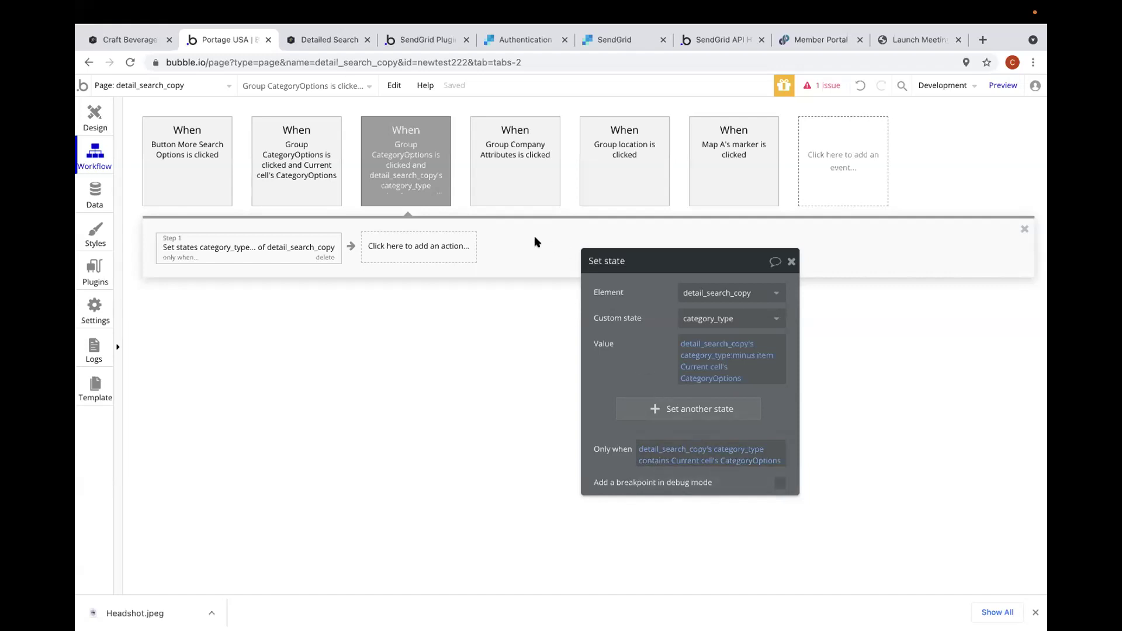
{"action": "left_click", "coordinate": [415, 183]}
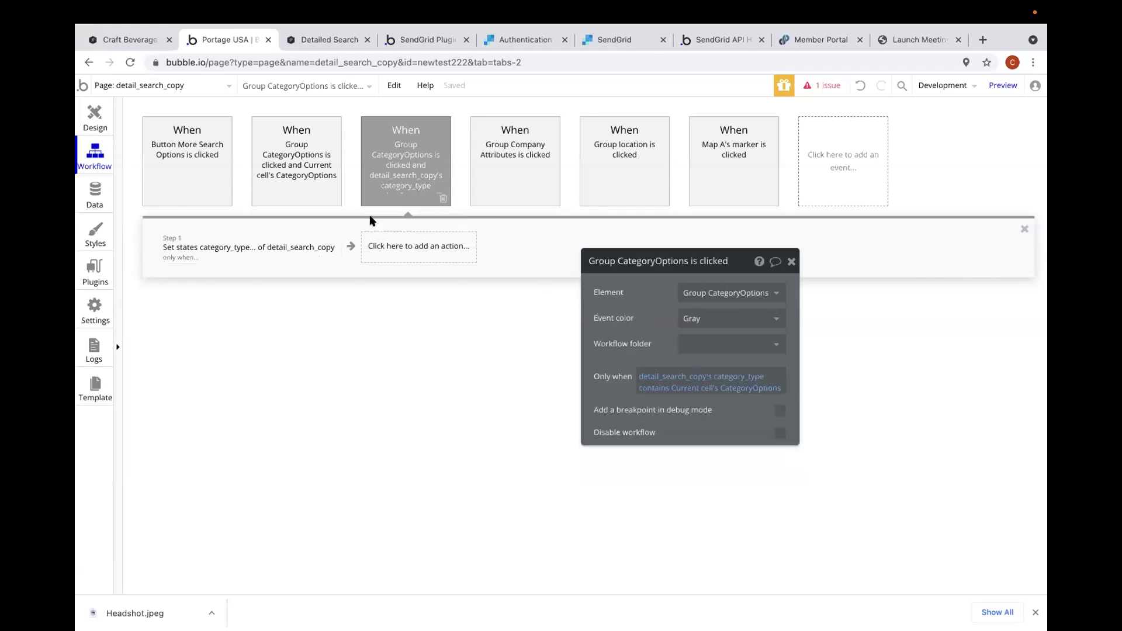
{"action": "left_click", "coordinate": [276, 258]}
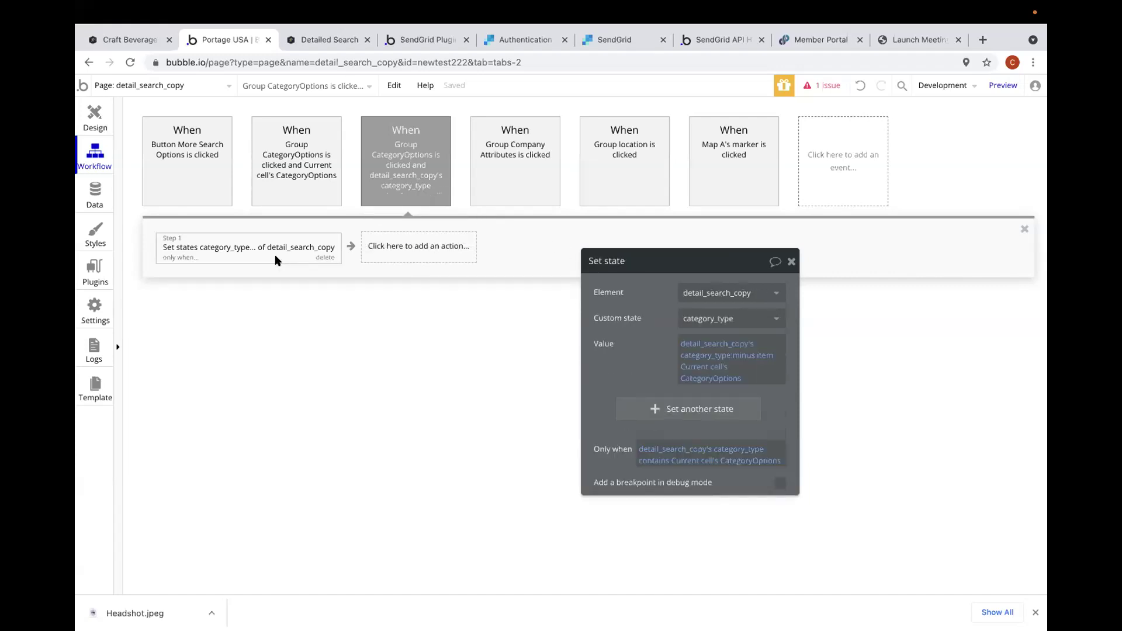
{"action": "right_click", "coordinate": [691, 452]}
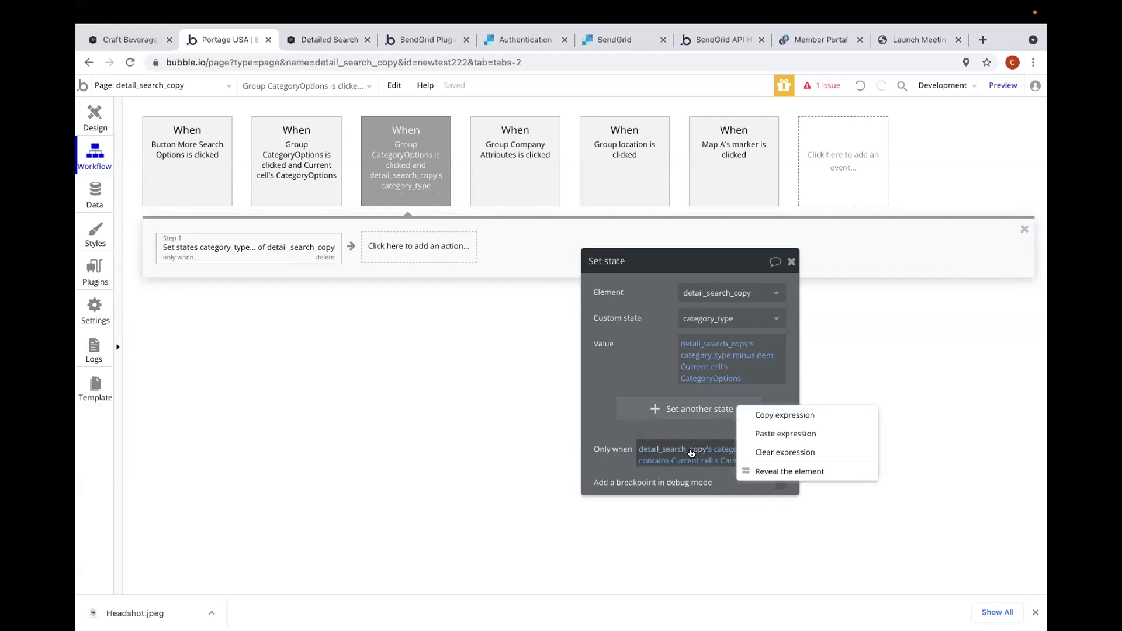
{"action": "left_click", "coordinate": [762, 453]}
{"action": "left_click", "coordinate": [403, 174]}
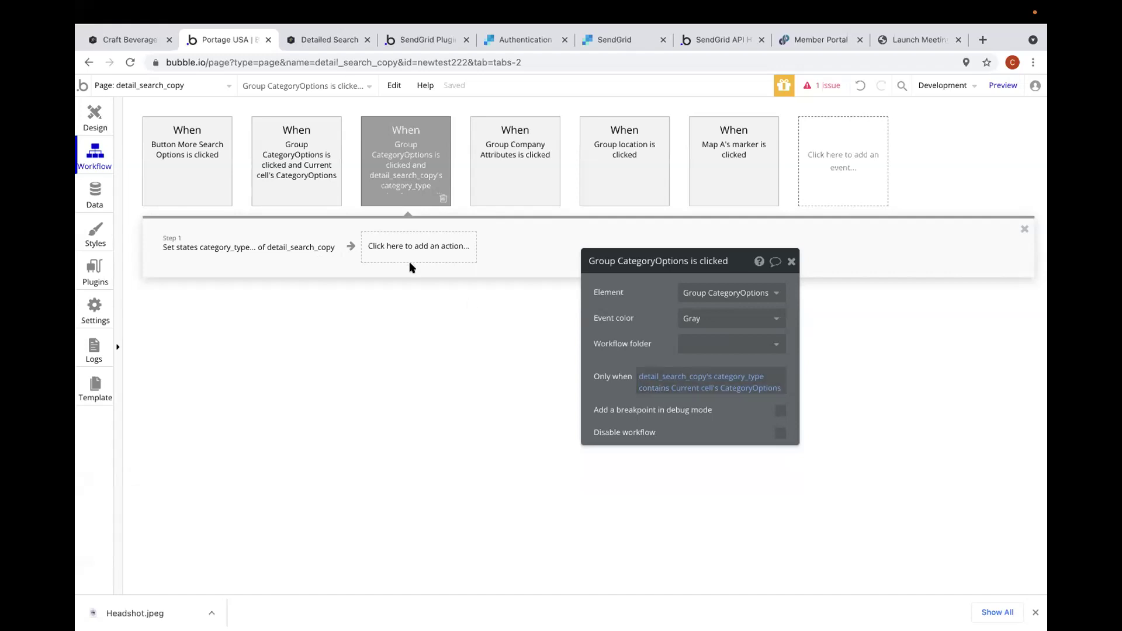
- Set the add-category event's Only when: category_type doesn't contain Current cell's CategoryOptions
{"action": "left_click", "coordinate": [290, 239]}
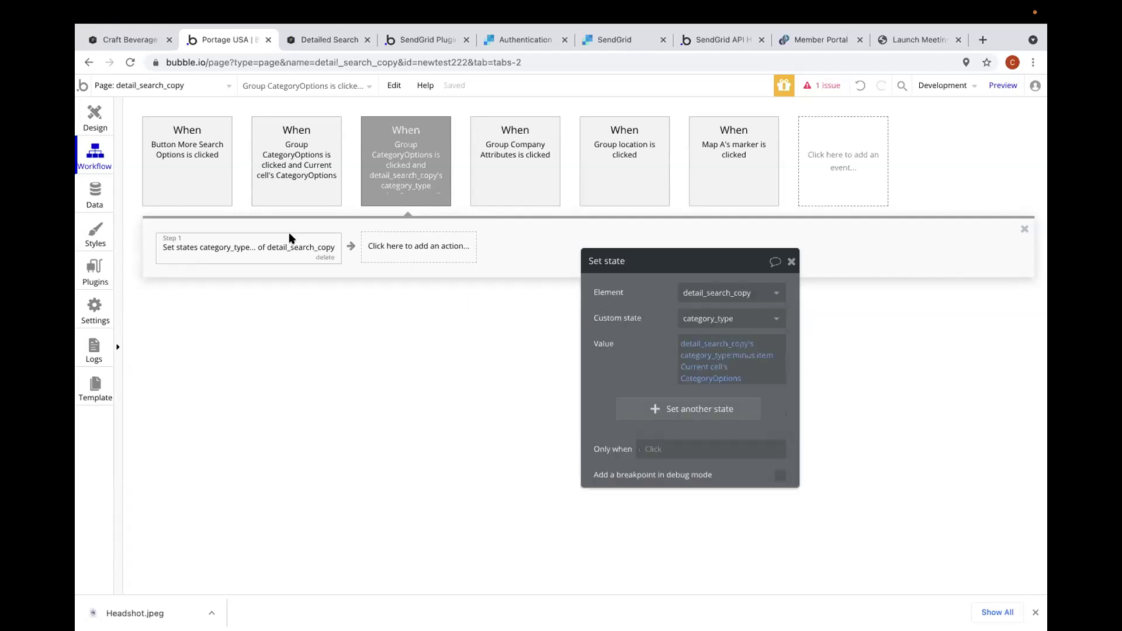
{"action": "left_click", "coordinate": [279, 168]}
{"action": "left_click", "coordinate": [666, 376]}
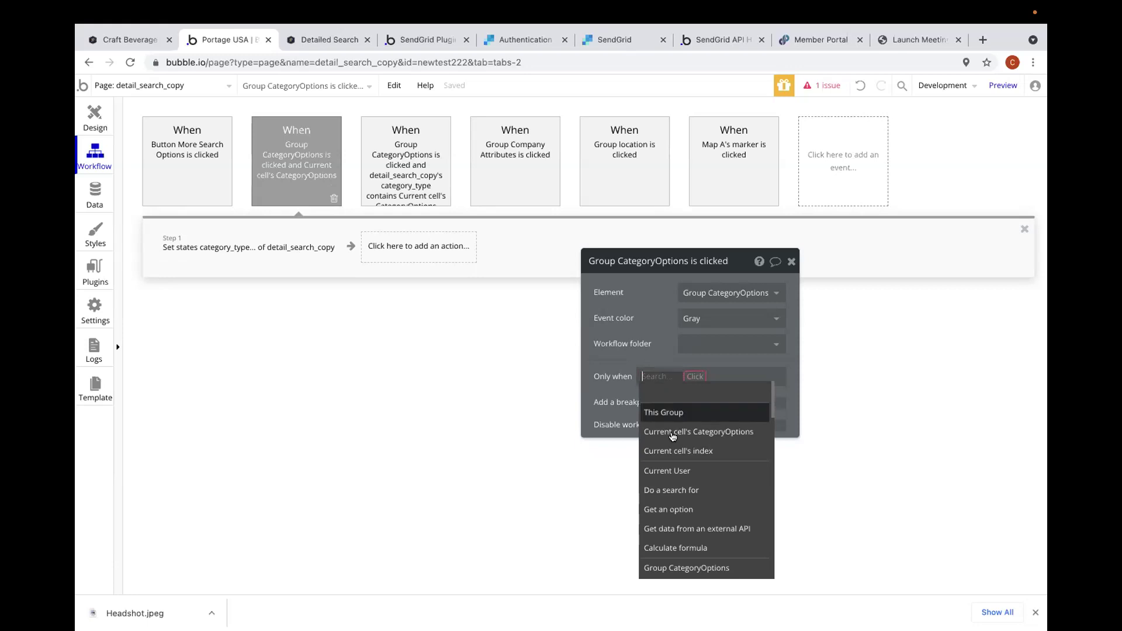
{"action": "scroll", "coordinate": [672, 437], "scroll_direction": "down", "scroll_amount": 10}
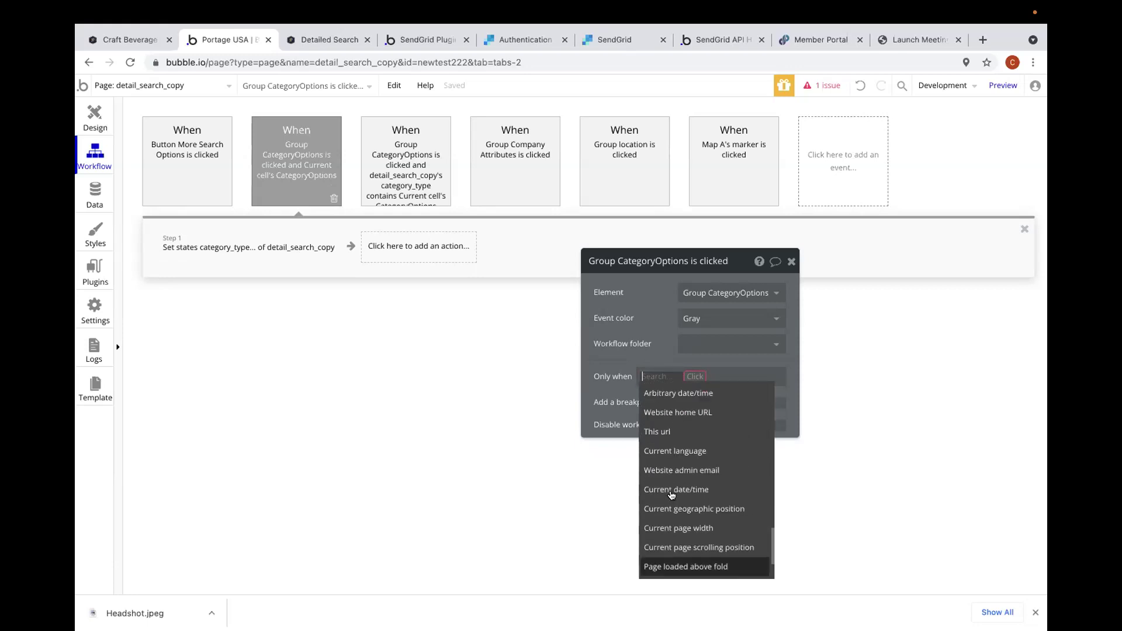
{"action": "scroll", "coordinate": [672, 495], "scroll_direction": "up", "scroll_amount": 3}
{"action": "left_click", "coordinate": [676, 438]}
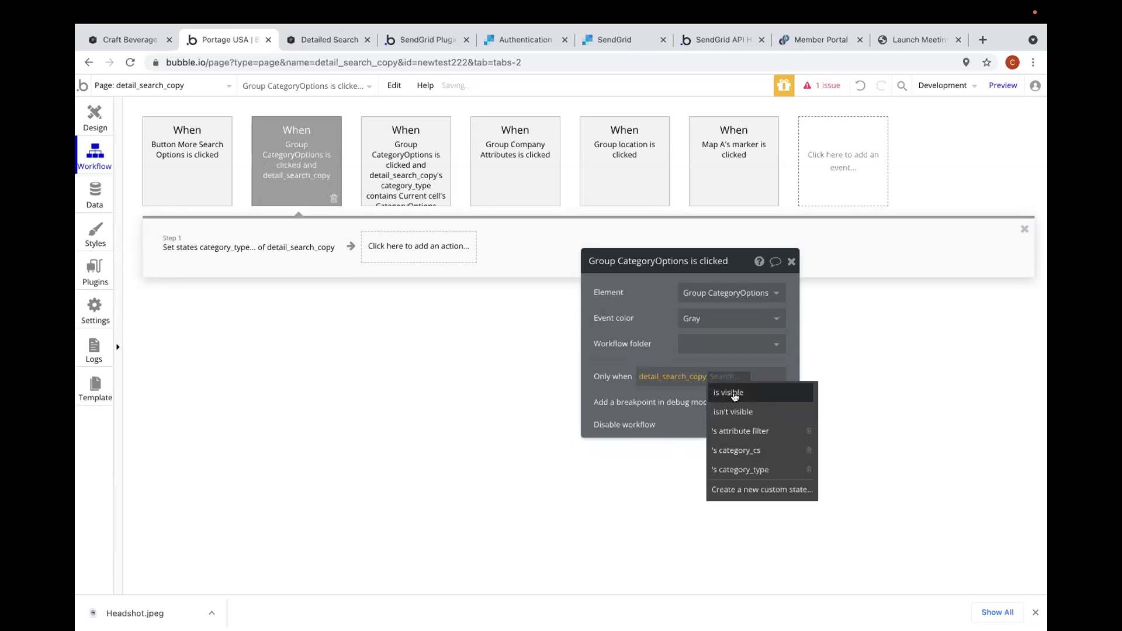
{"action": "left_click", "coordinate": [738, 470]}
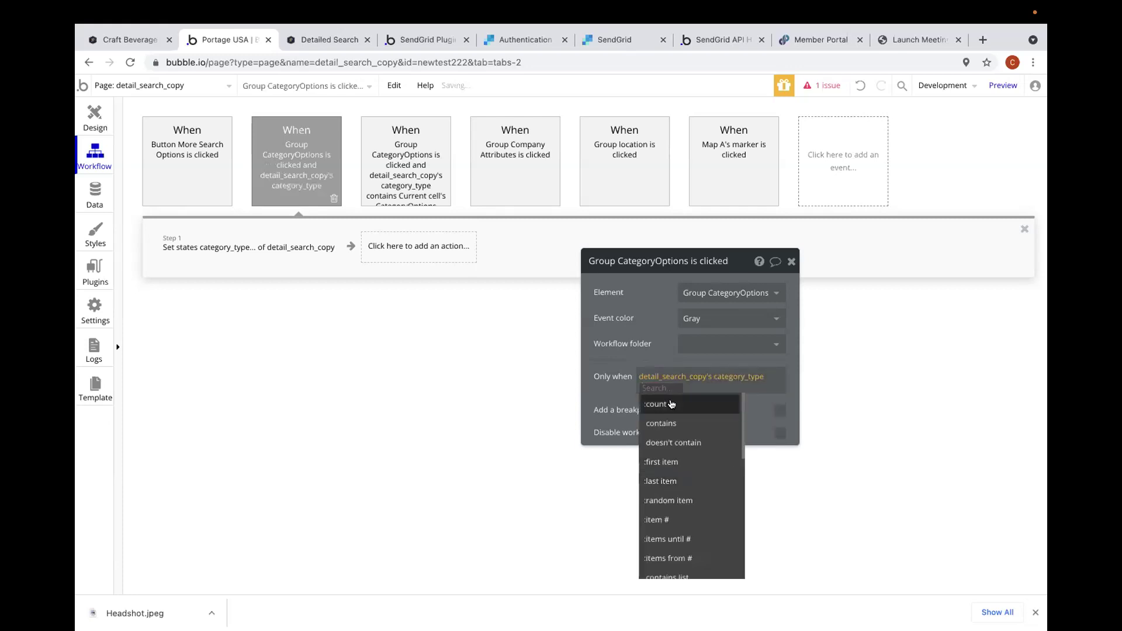
{"action": "left_click", "coordinate": [673, 442]}
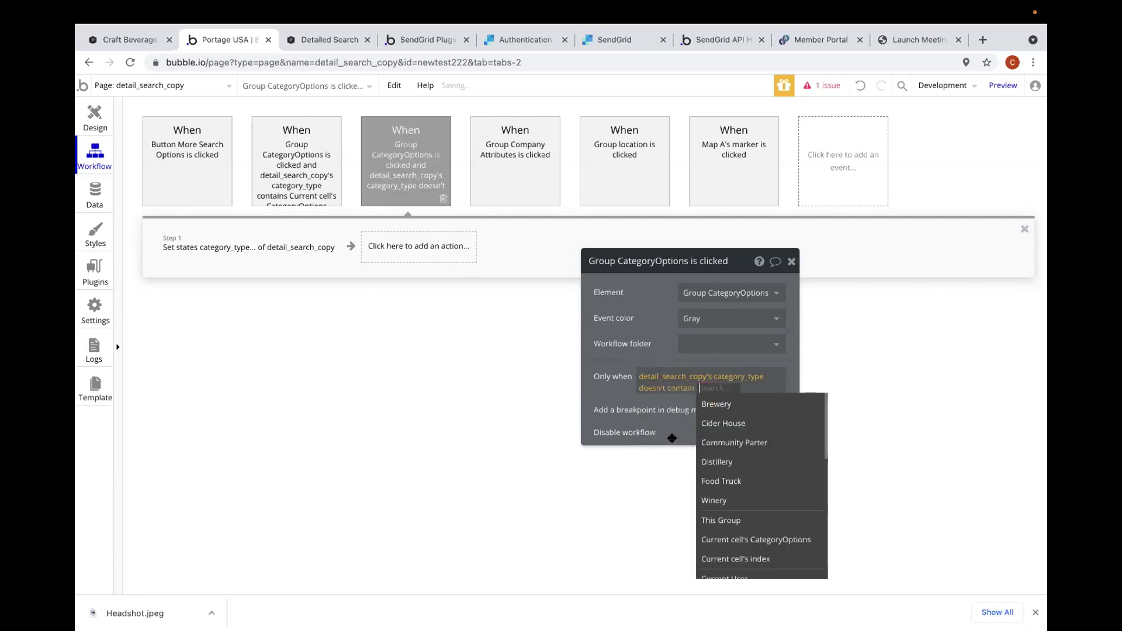
{"action": "scroll", "coordinate": [723, 494], "scroll_direction": "down", "scroll_amount": 1}
{"action": "left_click", "coordinate": [725, 494]}
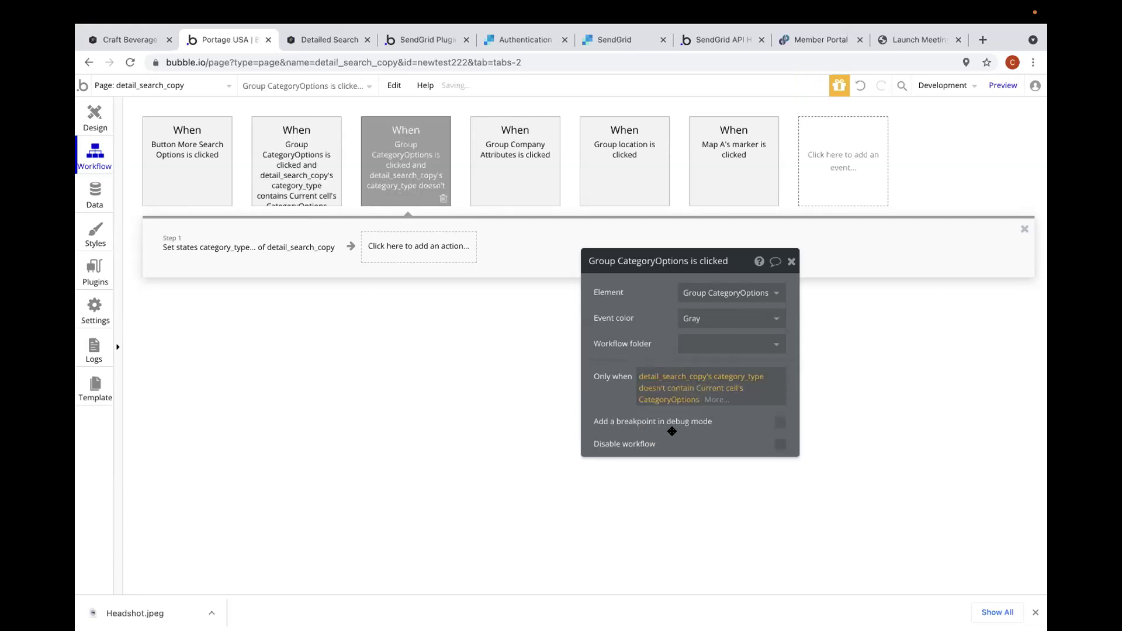
- Recheck both category-click events' conditions and set-state actions, then launch the page preview
{"action": "left_click", "coordinate": [296, 185]}
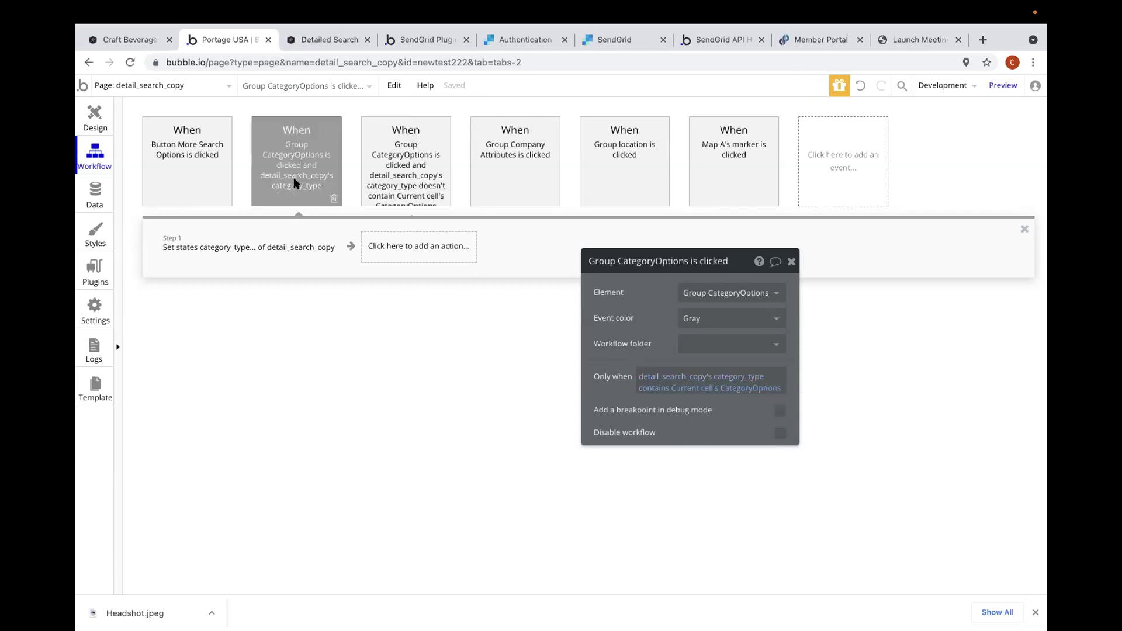
{"action": "left_click", "coordinate": [287, 248]}
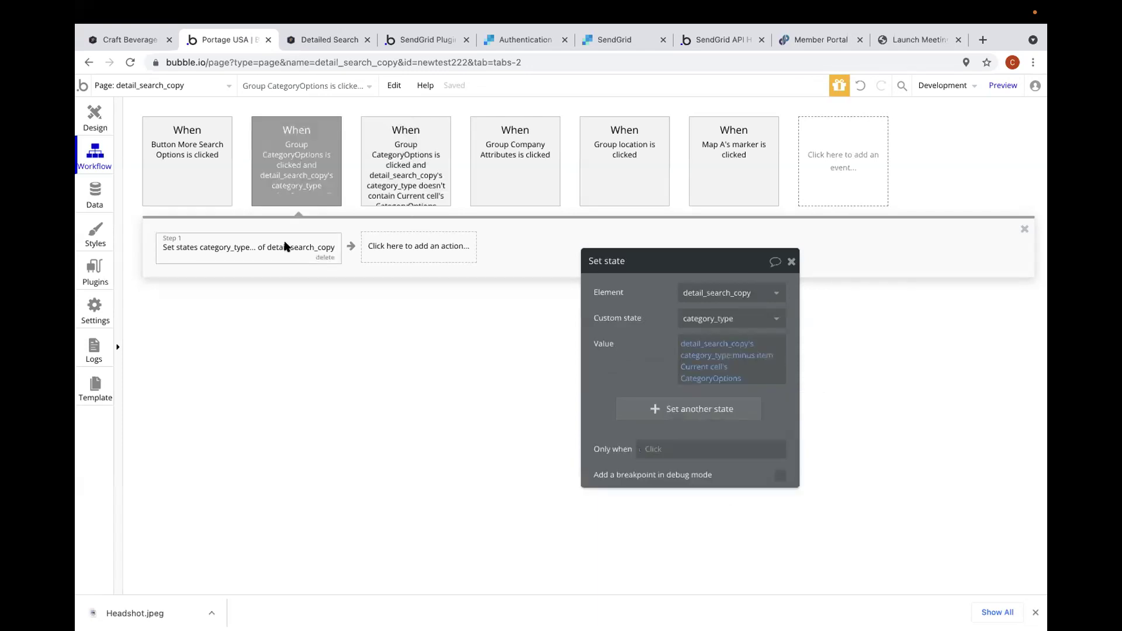
{"action": "left_click", "coordinate": [291, 199]}
{"action": "left_click", "coordinate": [416, 182]}
{"action": "left_click", "coordinate": [313, 183]}
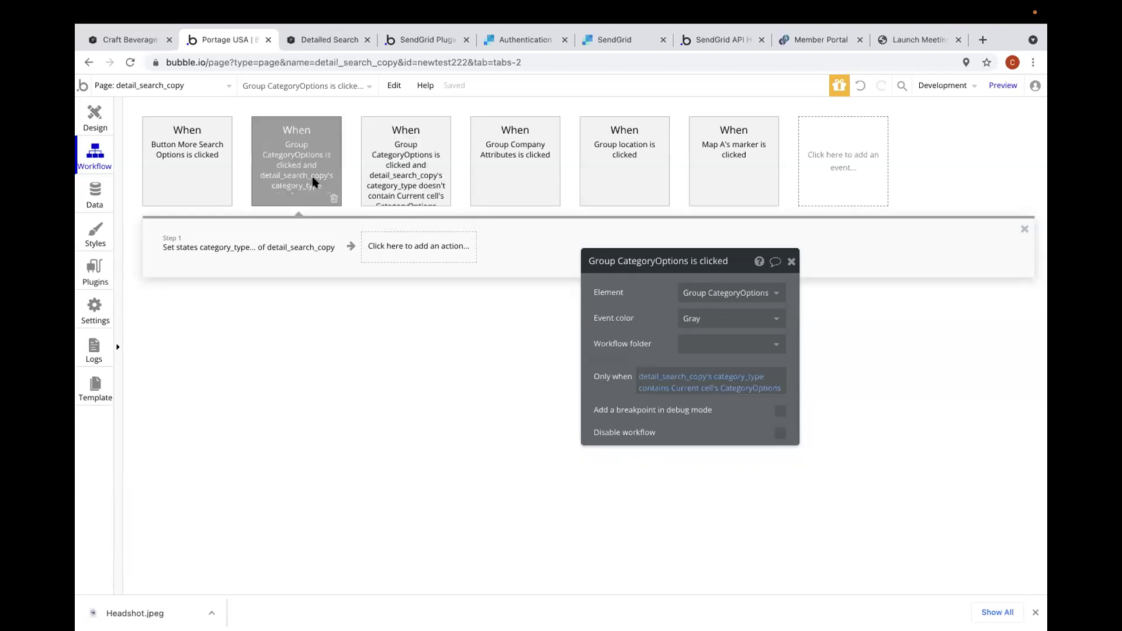
{"action": "left_click", "coordinate": [383, 182]}
{"action": "left_click", "coordinate": [308, 247]}
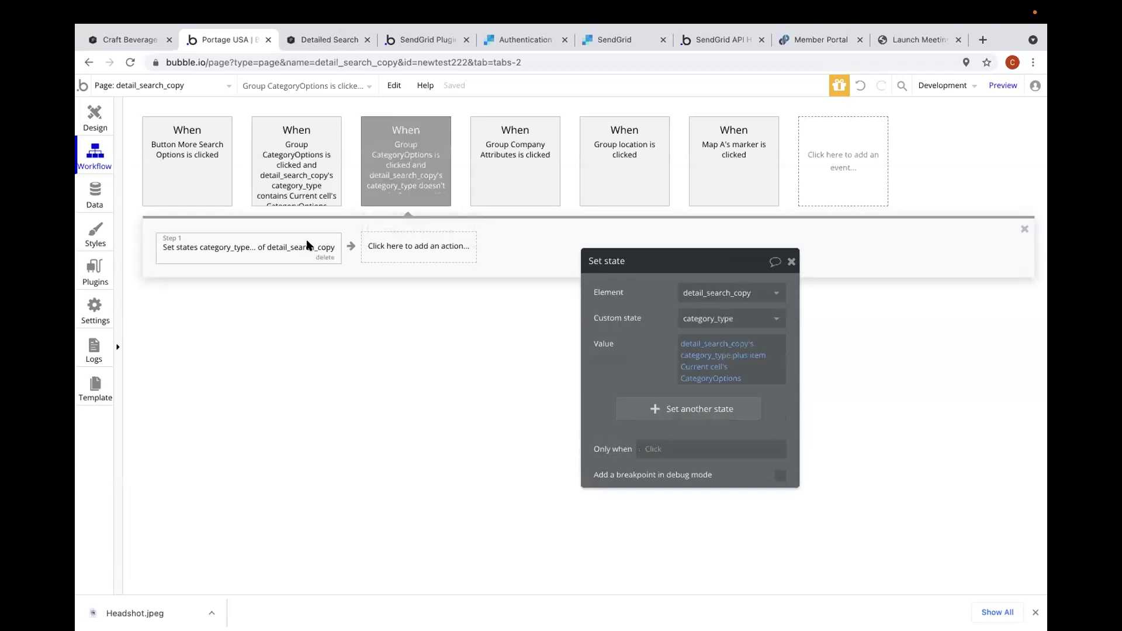
{"action": "left_click", "coordinate": [1003, 86]}
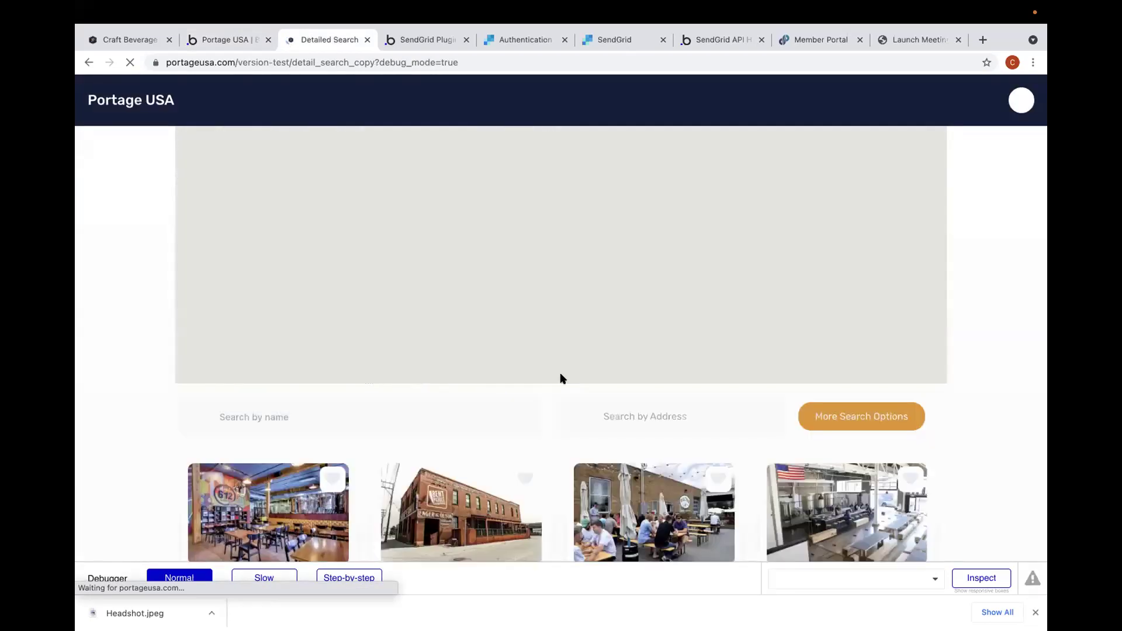
- Toggle the Cider House, Brewery and Winery filters on and off, then close the filter popup
{"action": "scroll", "coordinate": [476, 494], "scroll_direction": "down", "scroll_amount": 3}
{"action": "left_click", "coordinate": [824, 246]}
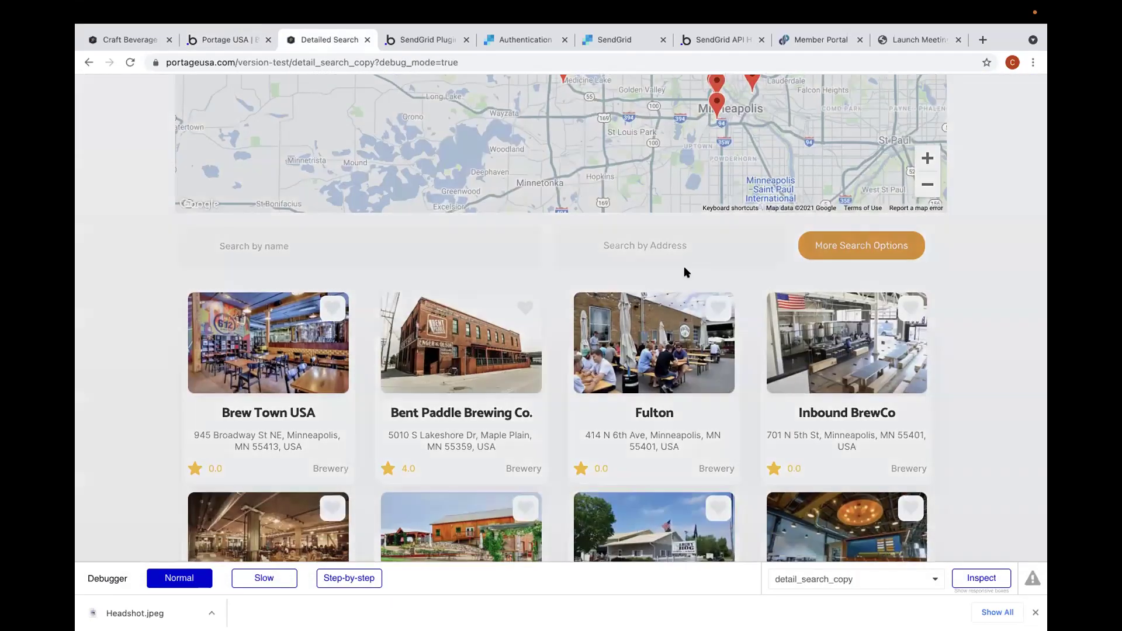
{"action": "left_click", "coordinate": [503, 210]}
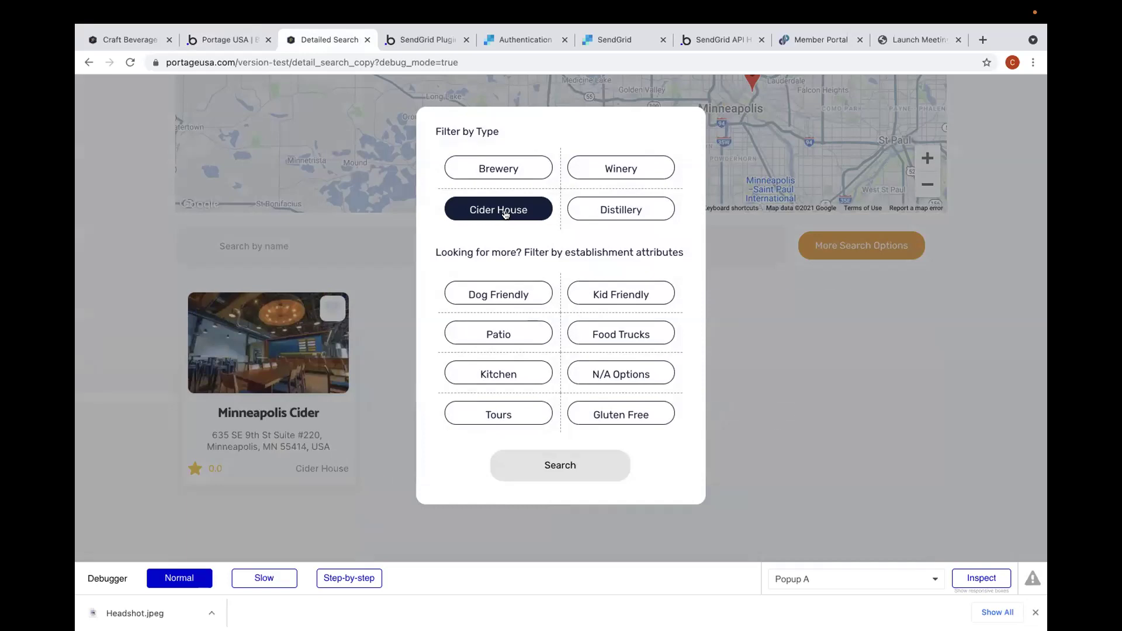
{"action": "left_click", "coordinate": [506, 213]}
{"action": "left_click", "coordinate": [527, 169]}
{"action": "double_click", "coordinate": [600, 170]}
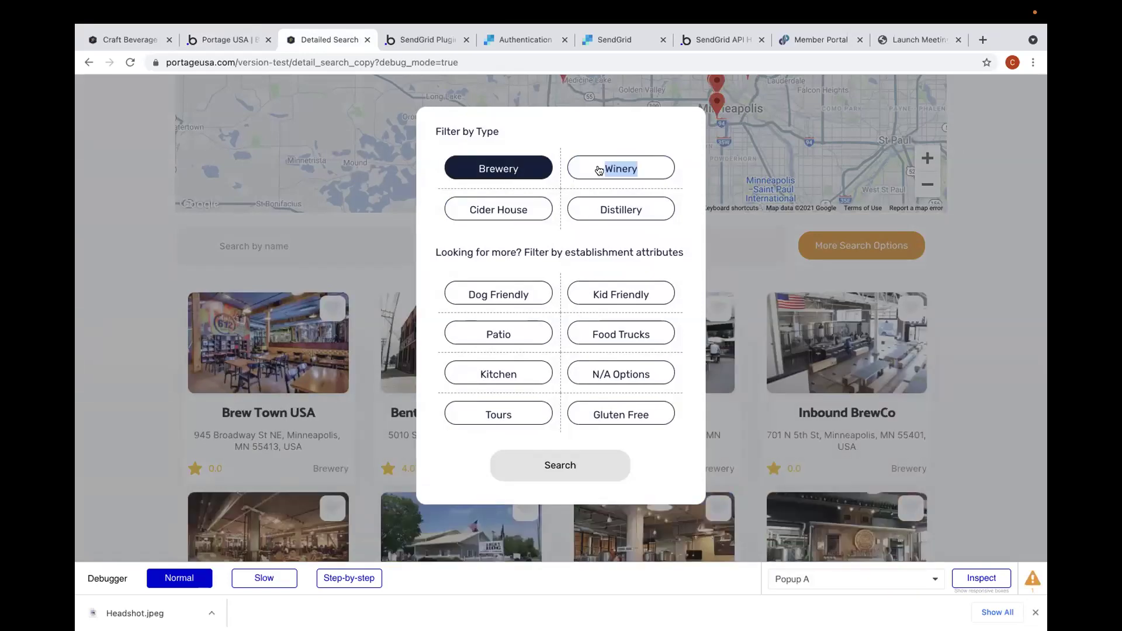
{"action": "left_click", "coordinate": [522, 170]}
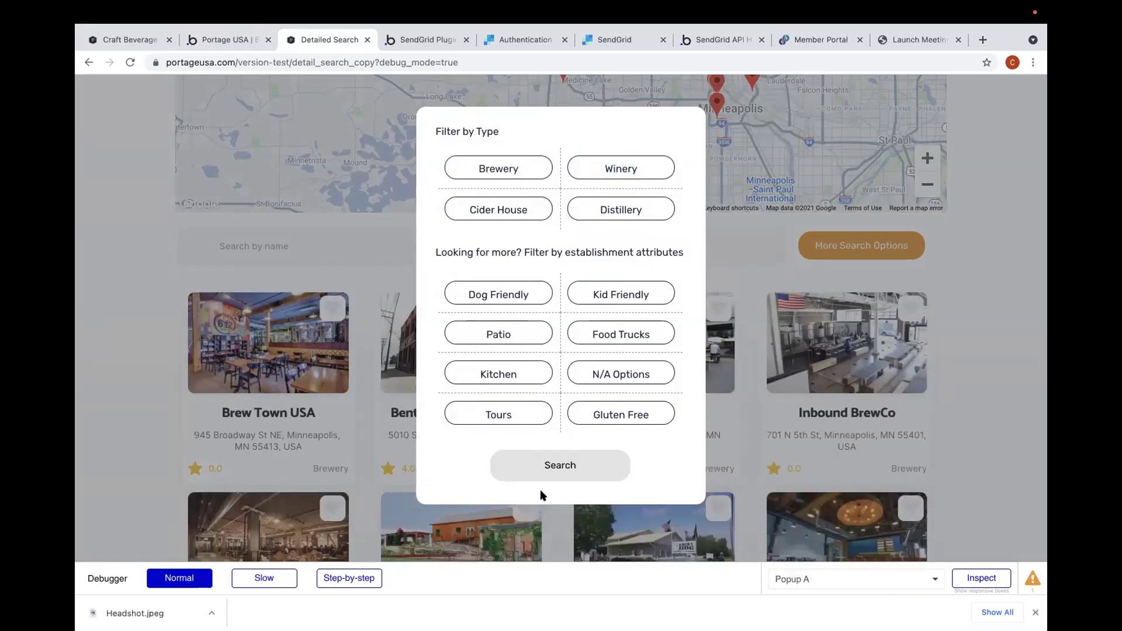
{"action": "left_click", "coordinate": [295, 513]}
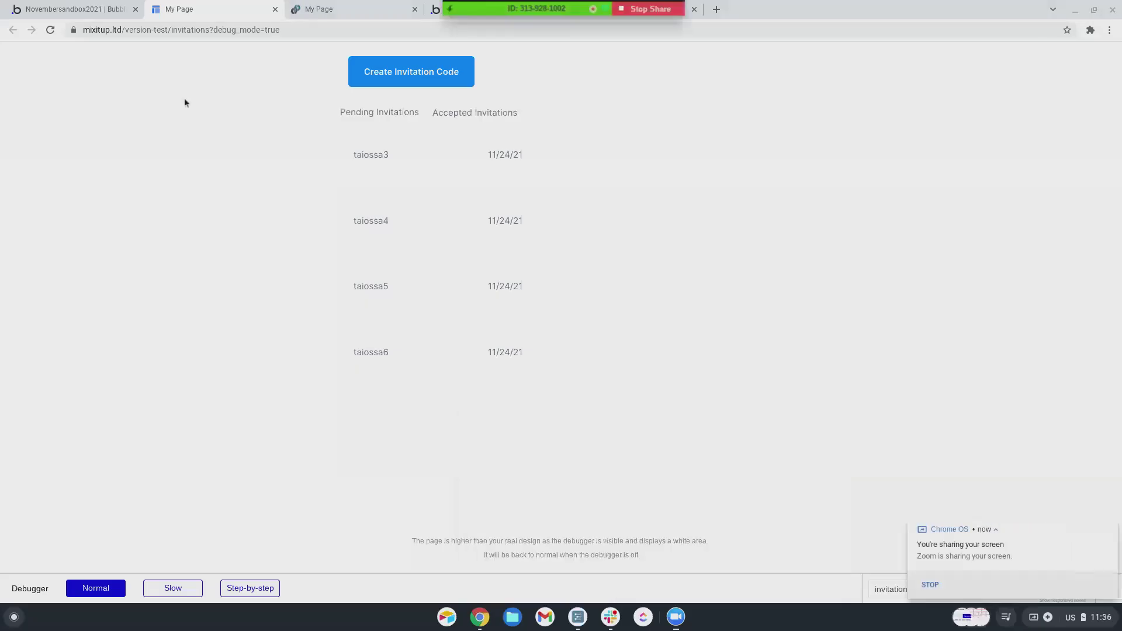
- Scroll the pending invitations preview, then return to the editor's All Users app data view
{"action": "left_click", "coordinate": [88, 9]}
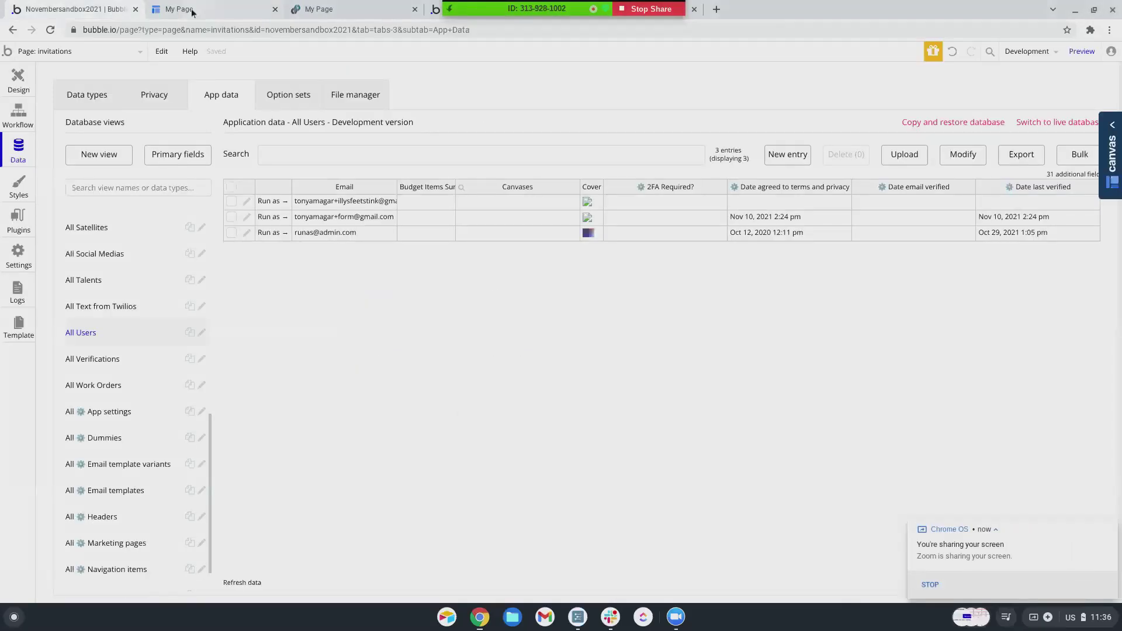
{"action": "left_click", "coordinate": [198, 9]}
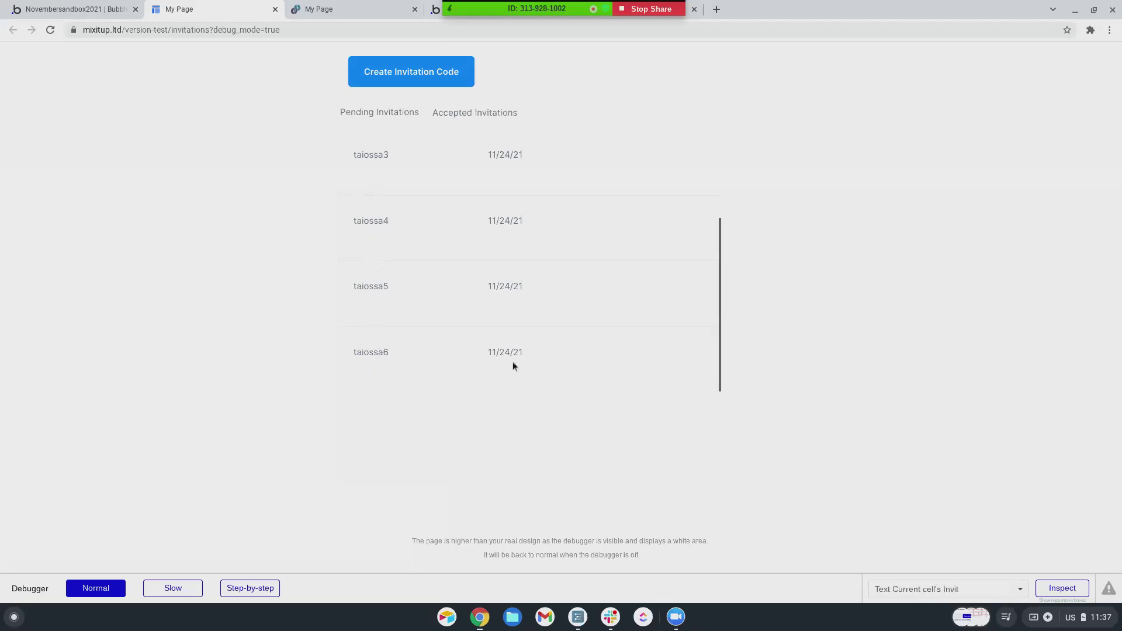
{"action": "scroll", "coordinate": [454, 304], "scroll_direction": "up", "scroll_amount": 1}
{"action": "scroll", "coordinate": [456, 304], "scroll_direction": "down", "scroll_amount": 1}
{"action": "scroll", "coordinate": [457, 304], "scroll_direction": "up", "scroll_amount": 1}
{"action": "scroll", "coordinate": [458, 304], "scroll_direction": "down", "scroll_amount": 1}
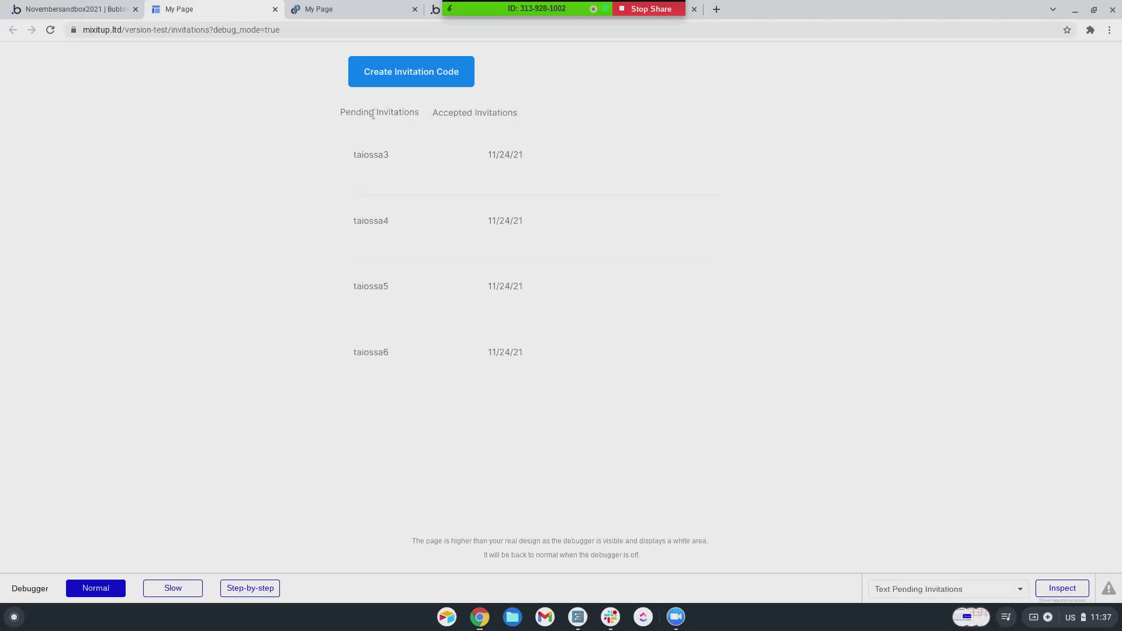
{"action": "left_click", "coordinate": [97, 10]}
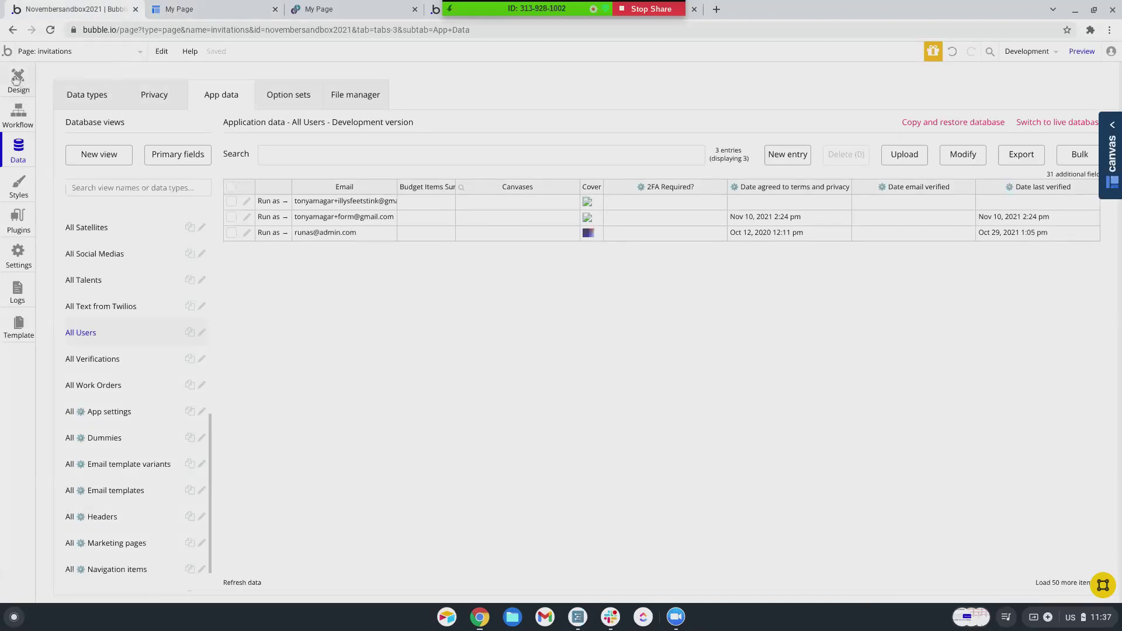
- Select the Pending Invitations text on the design canvas and start its click workflow
{"action": "left_click", "coordinate": [16, 79]}
{"action": "left_click", "coordinate": [477, 140]}
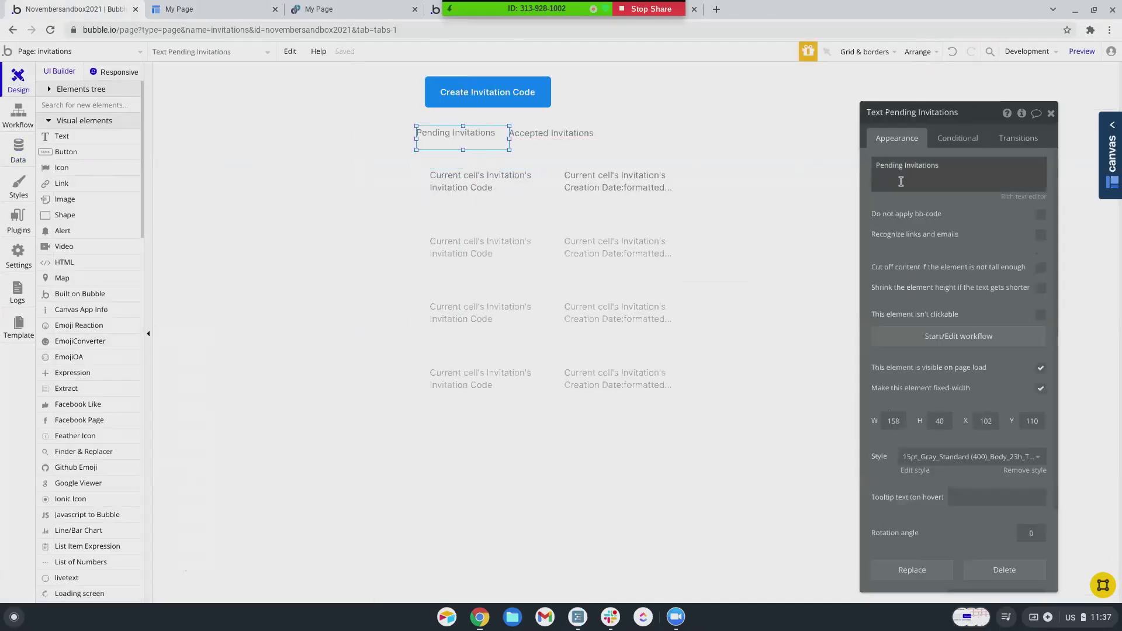
{"action": "left_click", "coordinate": [959, 336]}
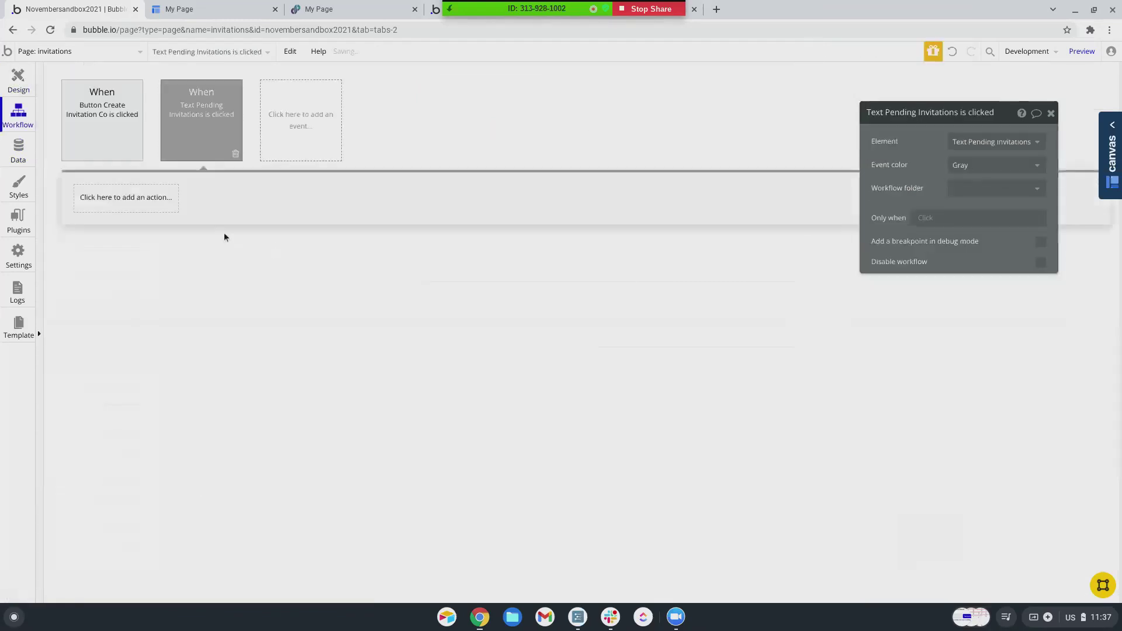